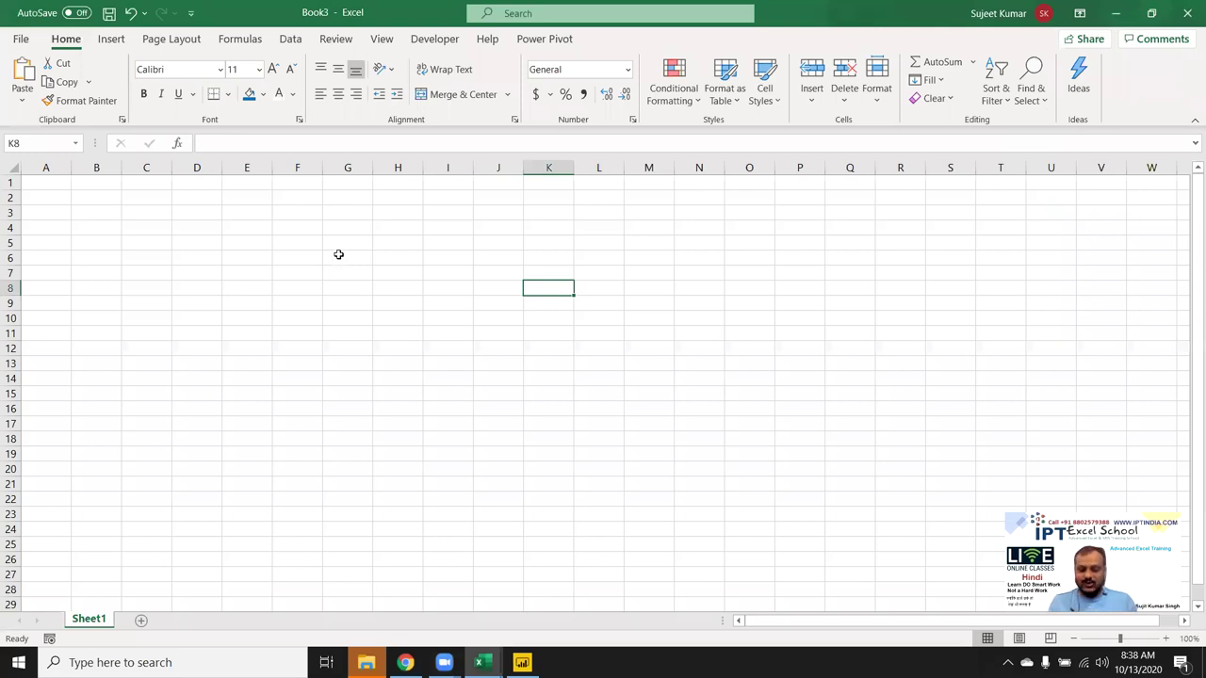
Enter the operators =, > and < into G1, G2 and G3
left_click(356, 183)
type("=")
key("Return")
type(">")
key("Return")
type("<")
key("Return")
Enter >=, <= and <> into G4:G6, then reselect the operator list
type(">")
key("Return")
type("<")
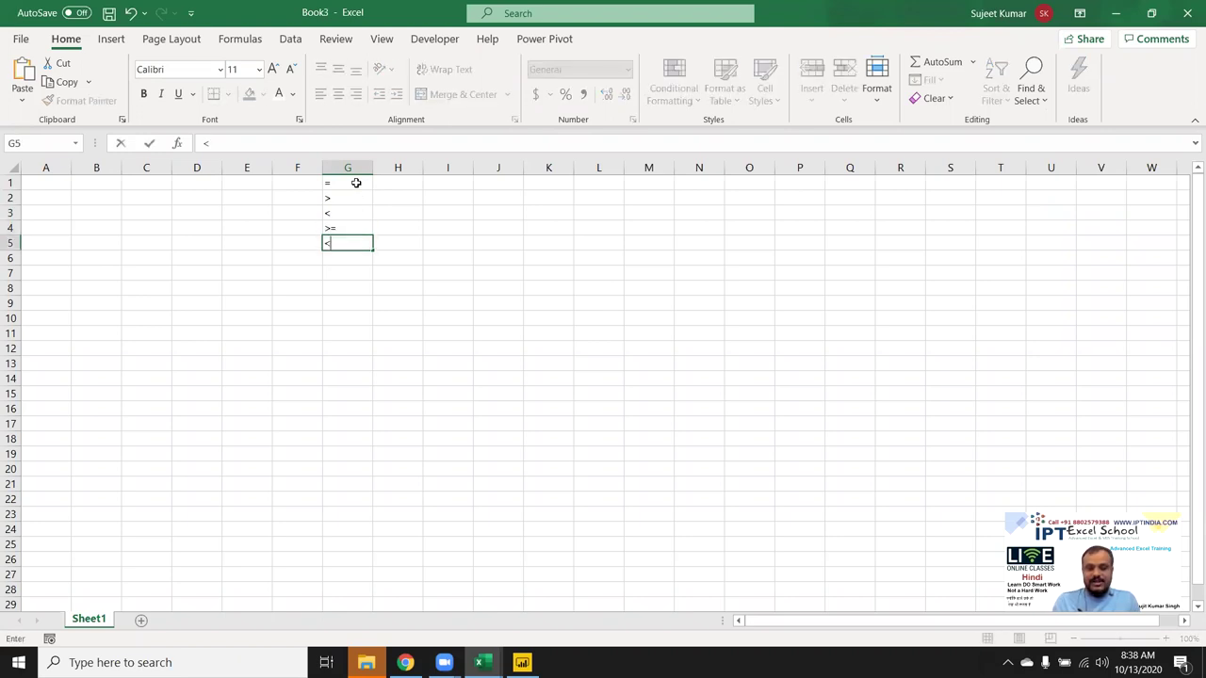
key("Return")
type("<>")
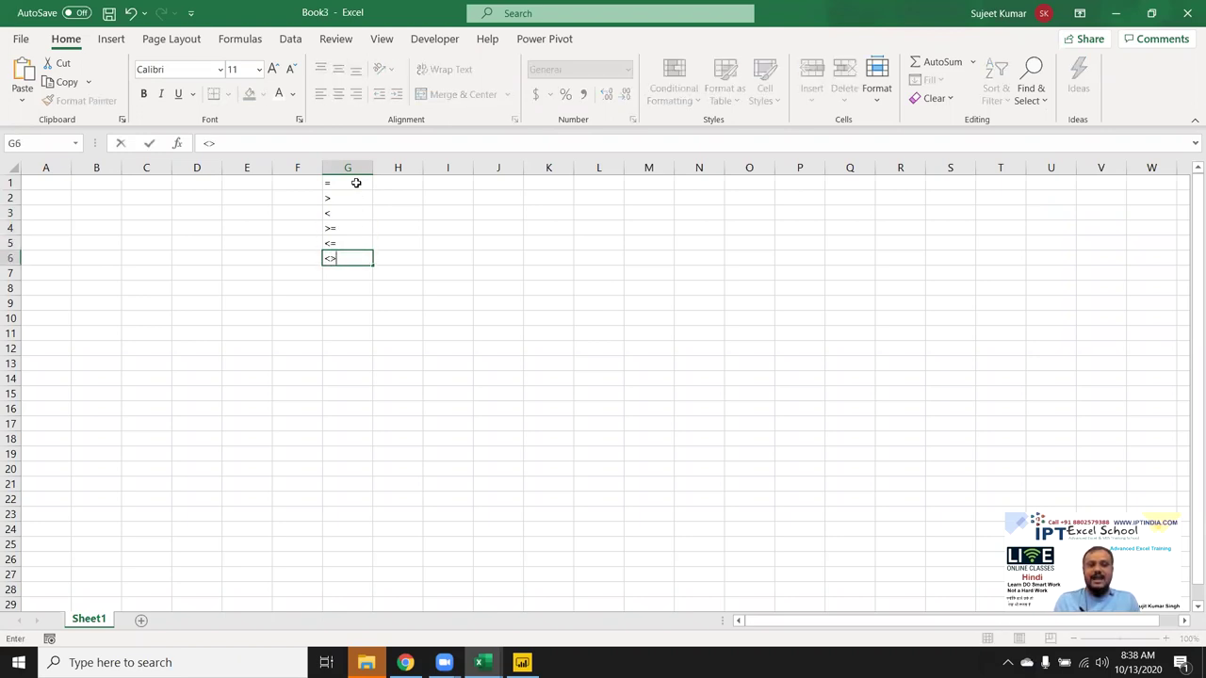
key("Return")
key("Up")
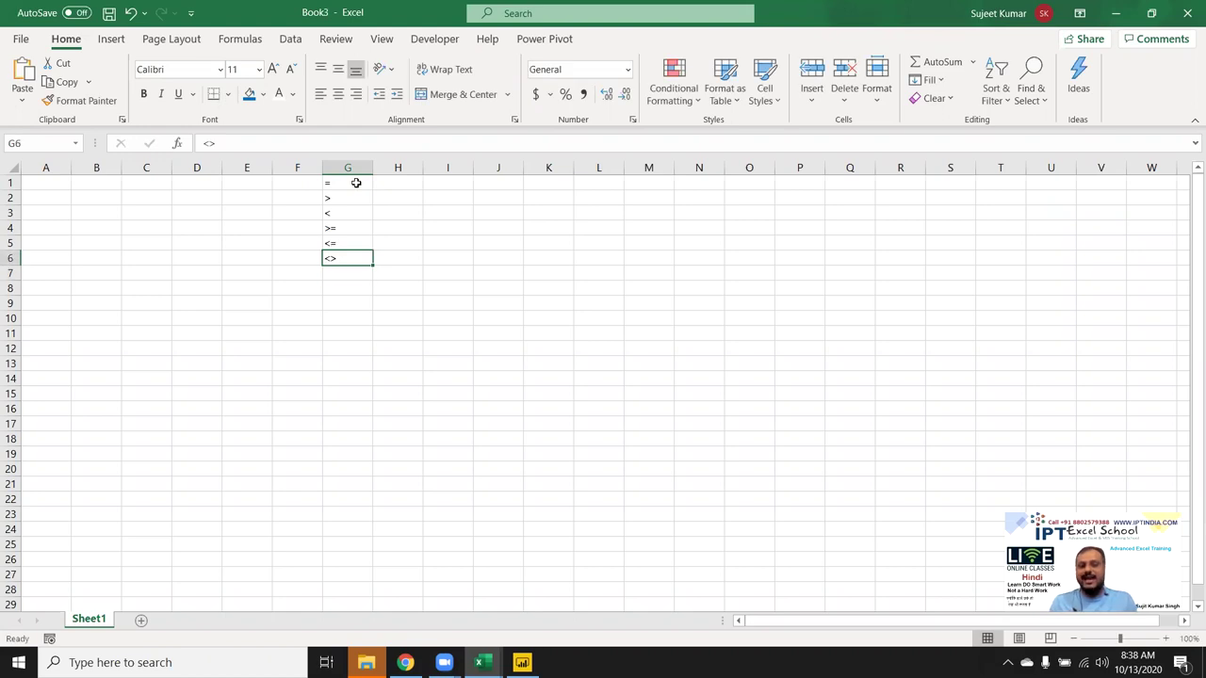
left_click(356, 183, "shift")
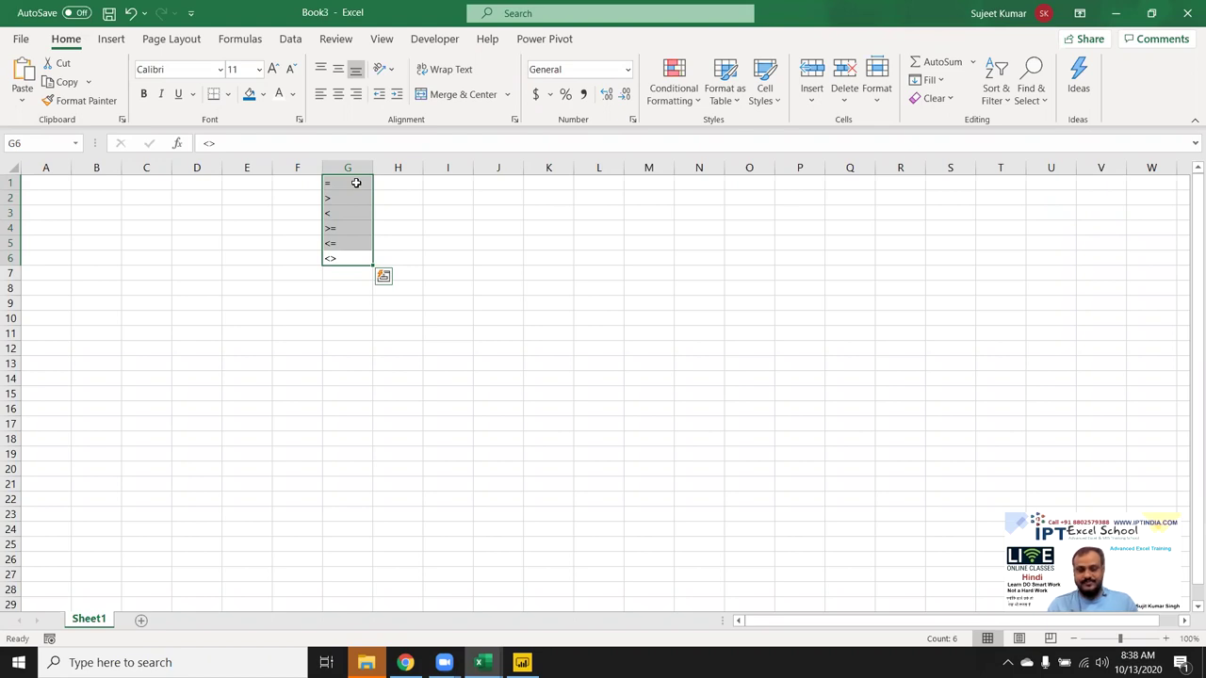
Put the heading Sales in cell A1
key("Home")
key("Up")
key("Up")
key("Up")
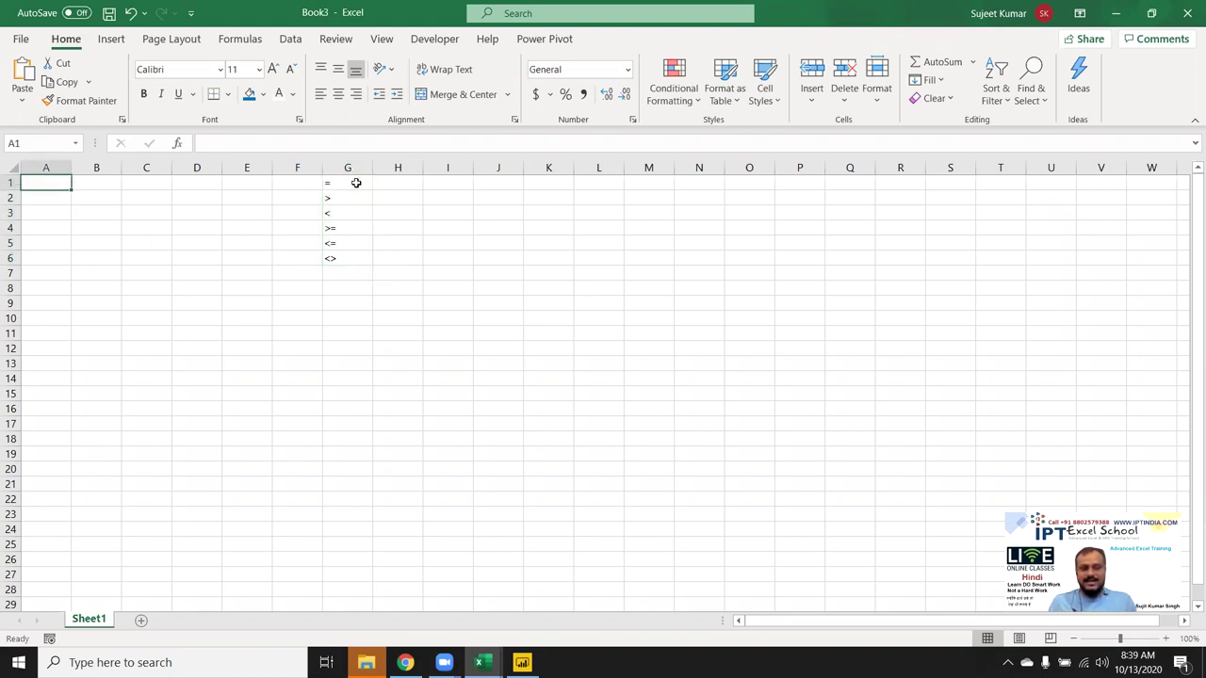
type("Sales")
key("Return")
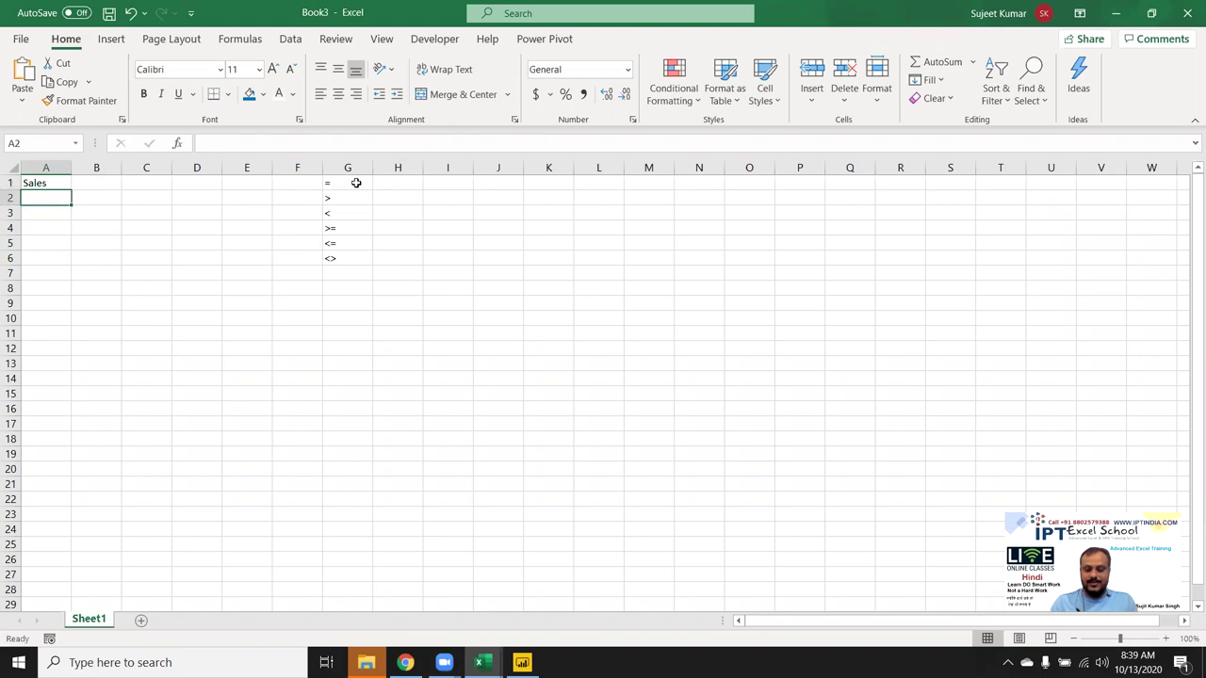
Enter the sales values 85, 36, 63, 32, 36, 52 into A2:A7
type("85 36")
key("Return")
type("63")
key("Return")
type("32")
key("Return")
type("36 52")
key("Return")
Add 36, 52 and 12 in A8:A10 and return to the top of the list
type("36")
key("Return")
type("52")
key("Return")
type("12")
key("Return")
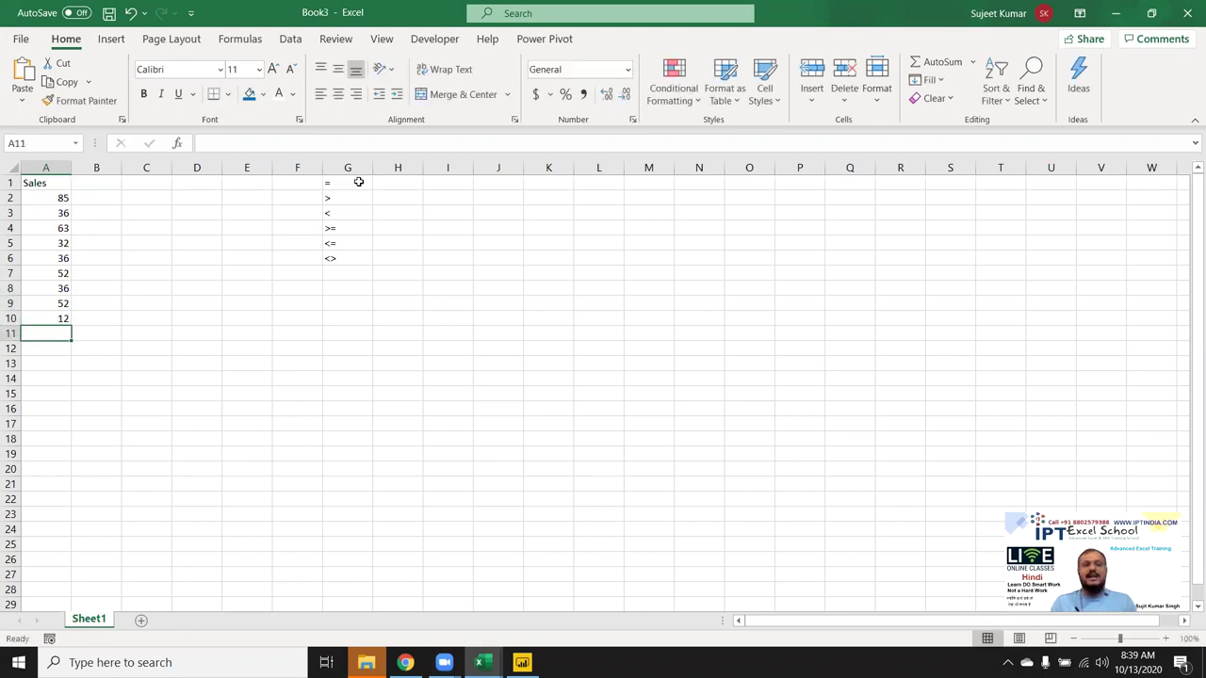
key("ctrl+Up")
key("ctrl+Up")
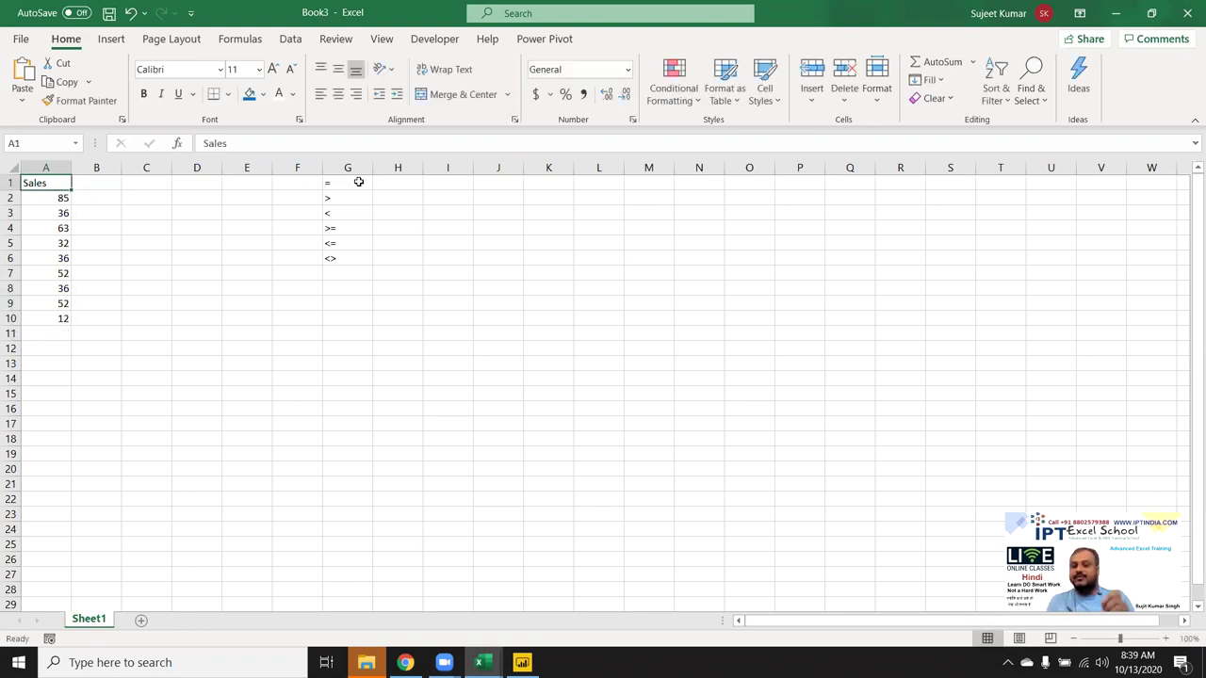
scroll(359, 182, "up", 1, "ctrl")
scroll(308, 256, "up", 3, "ctrl")
scroll(307, 256, "up", 3, "ctrl")
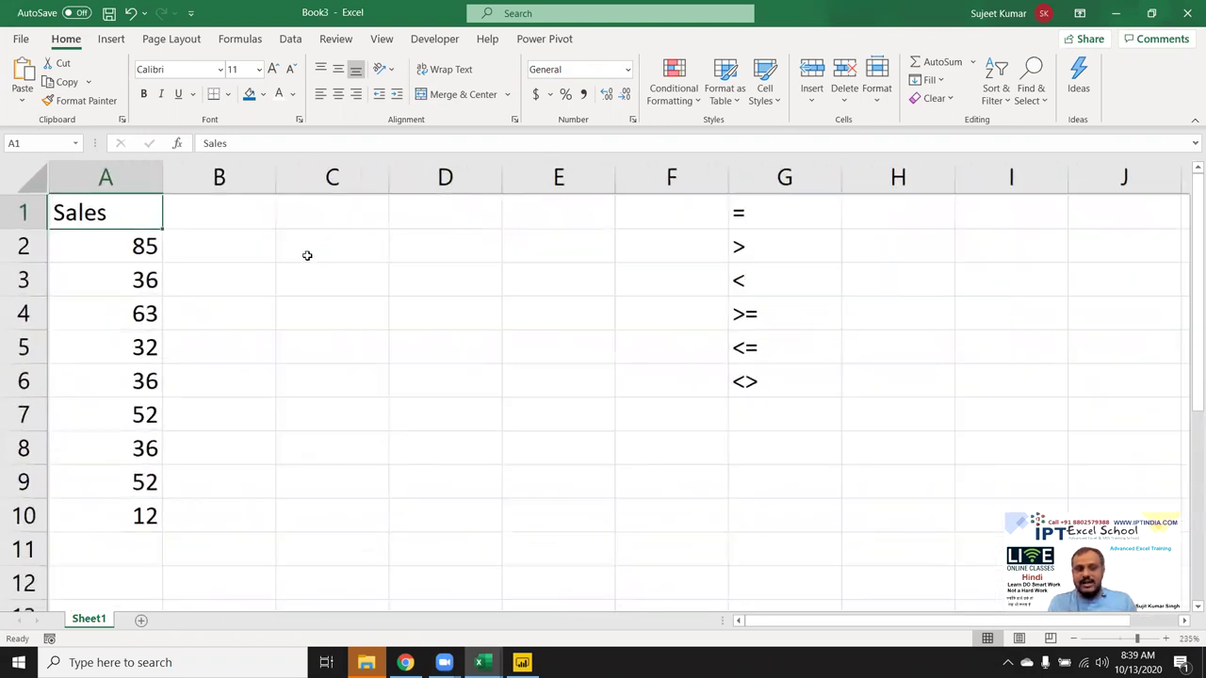
scroll(307, 256, "up", 2, "ctrl")
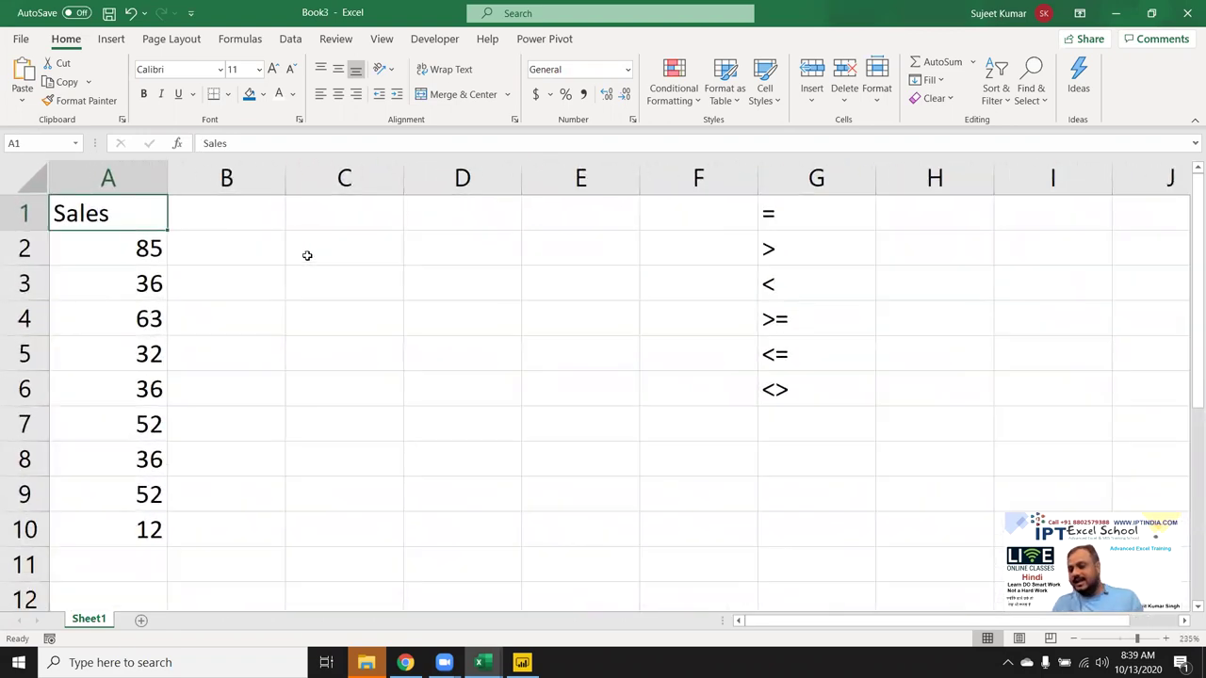
Enter the formula =A2>60 in cell B2
left_click(236, 255)
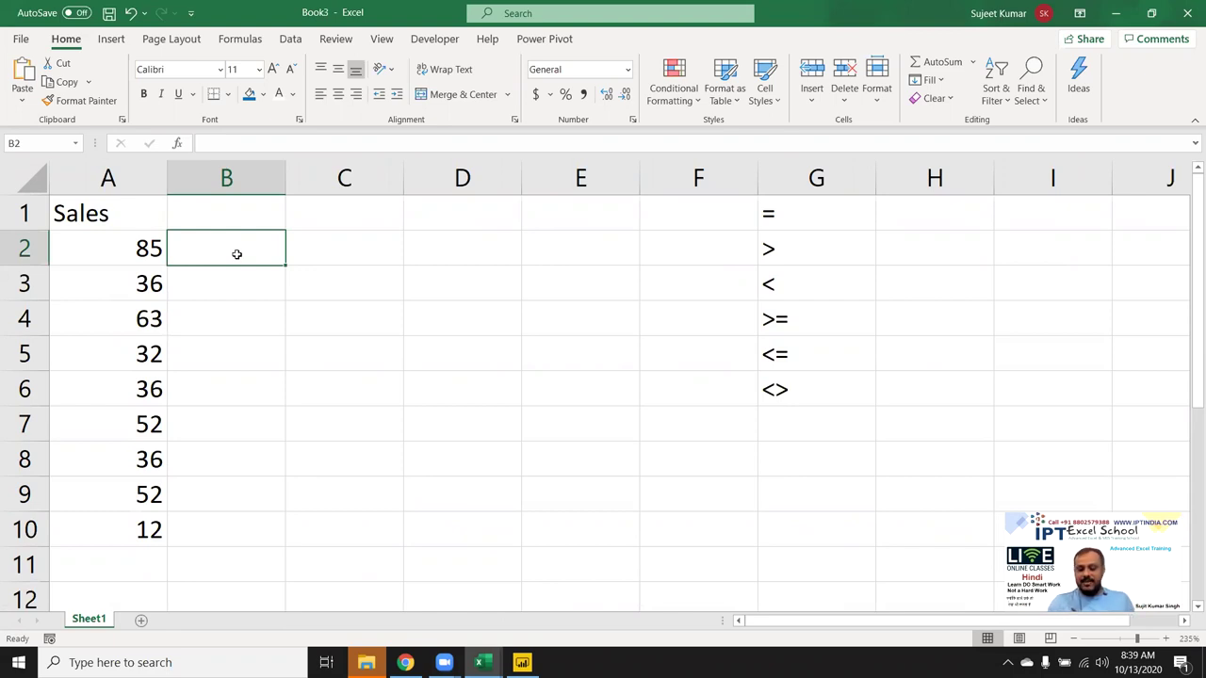
type("=")
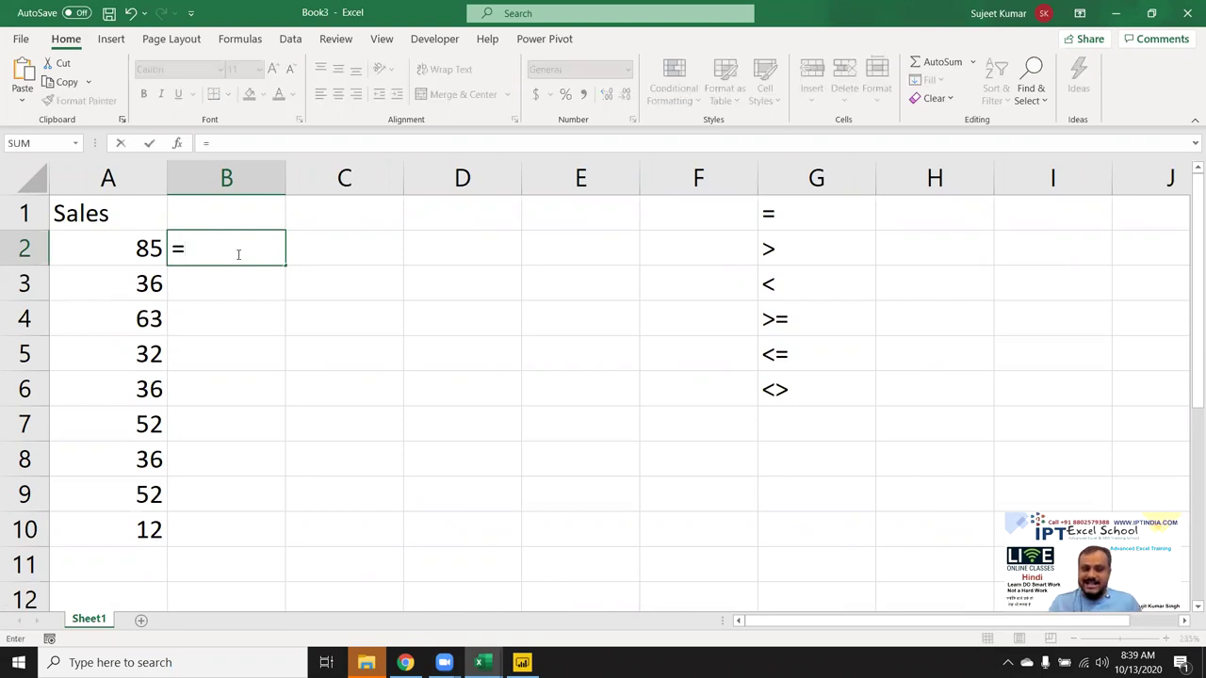
key("Left")
type(">")
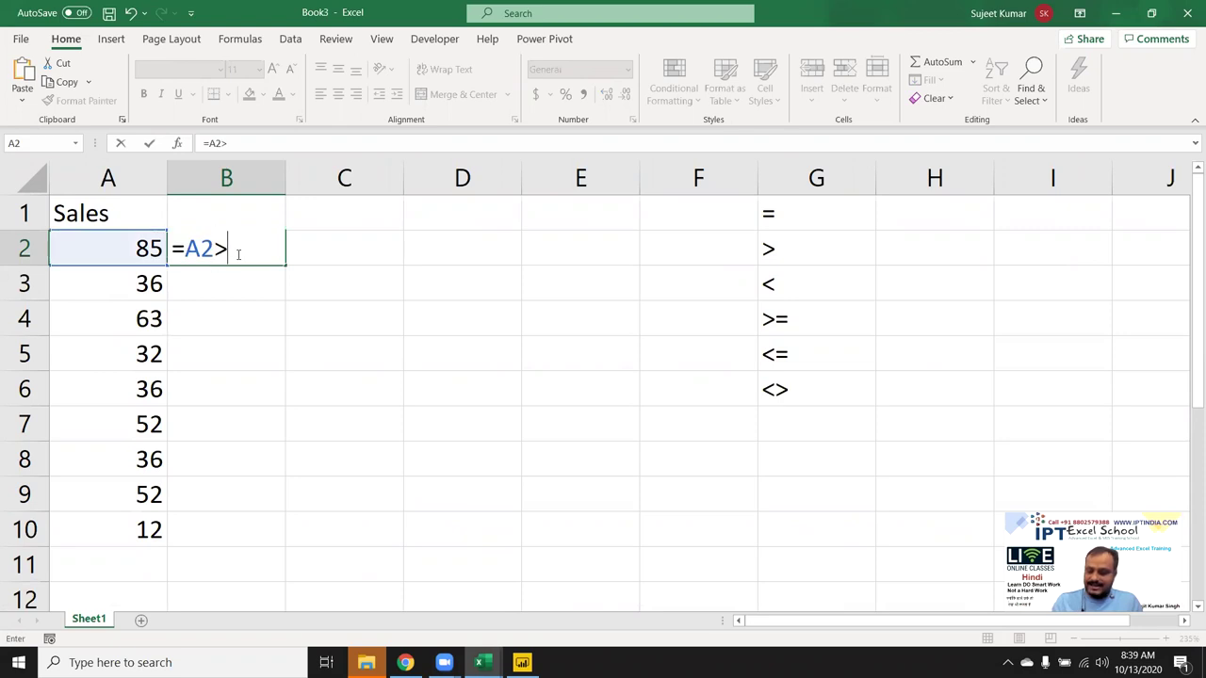
type("60")
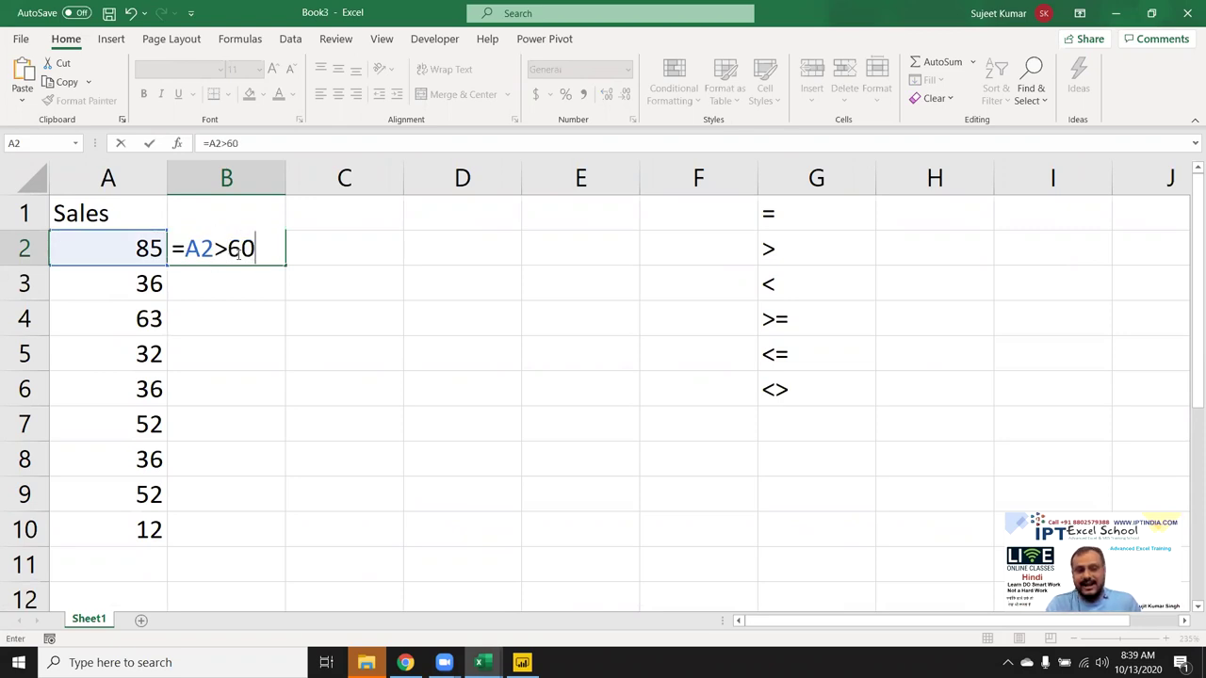
key("Return")
Fill the >60 test down from B2 to B10
left_click(238, 252)
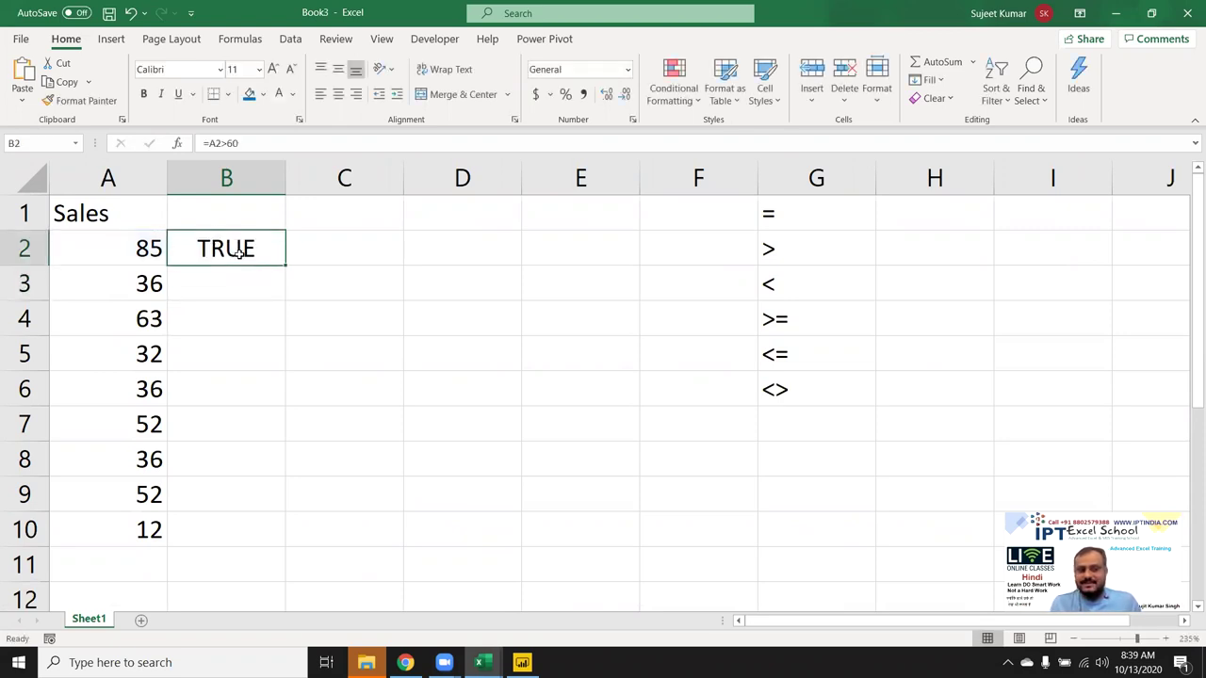
left_click(287, 272)
left_click(272, 258)
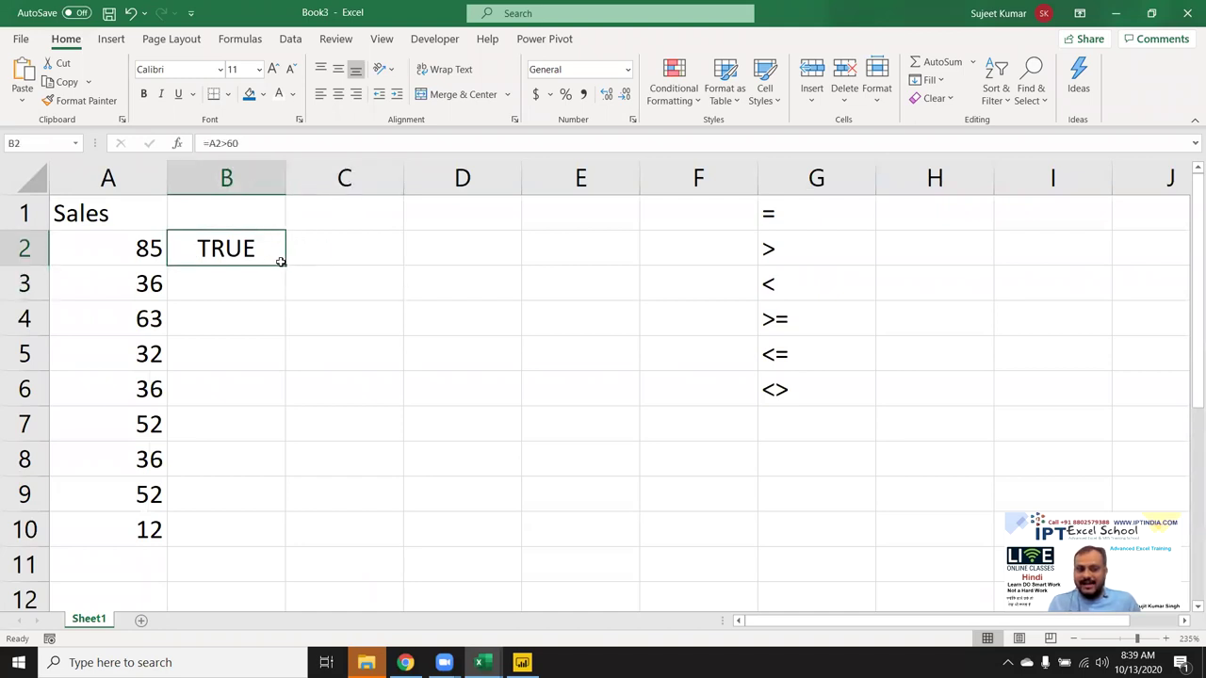
double_click(283, 264)
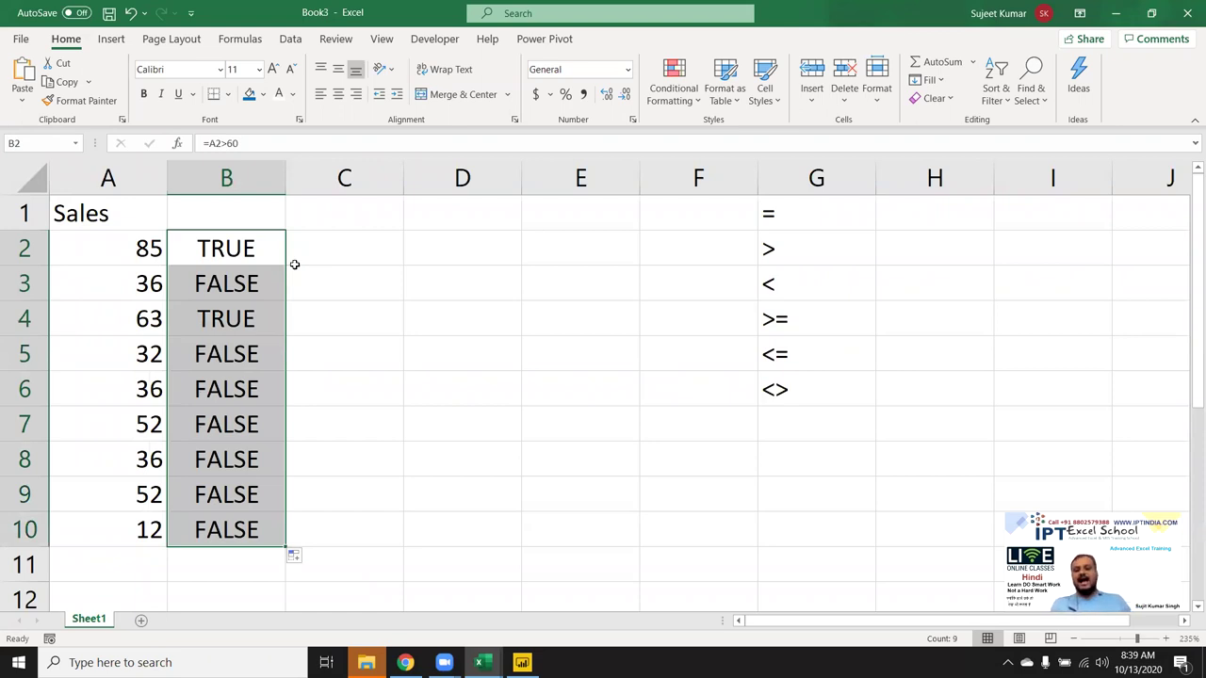
left_click(266, 253)
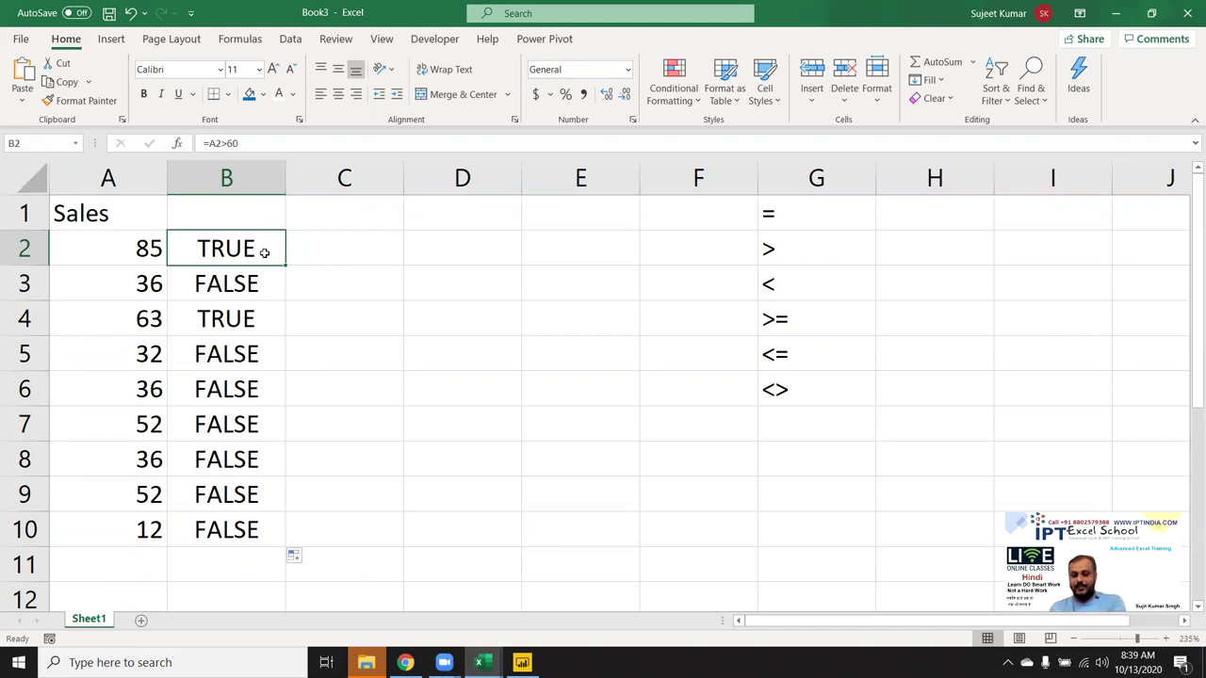
Enter =IF(B2,"OK","Pending") in C2 so it shows OK
key("Right")
type("=if")
key("Tab")
left_click(265, 252)
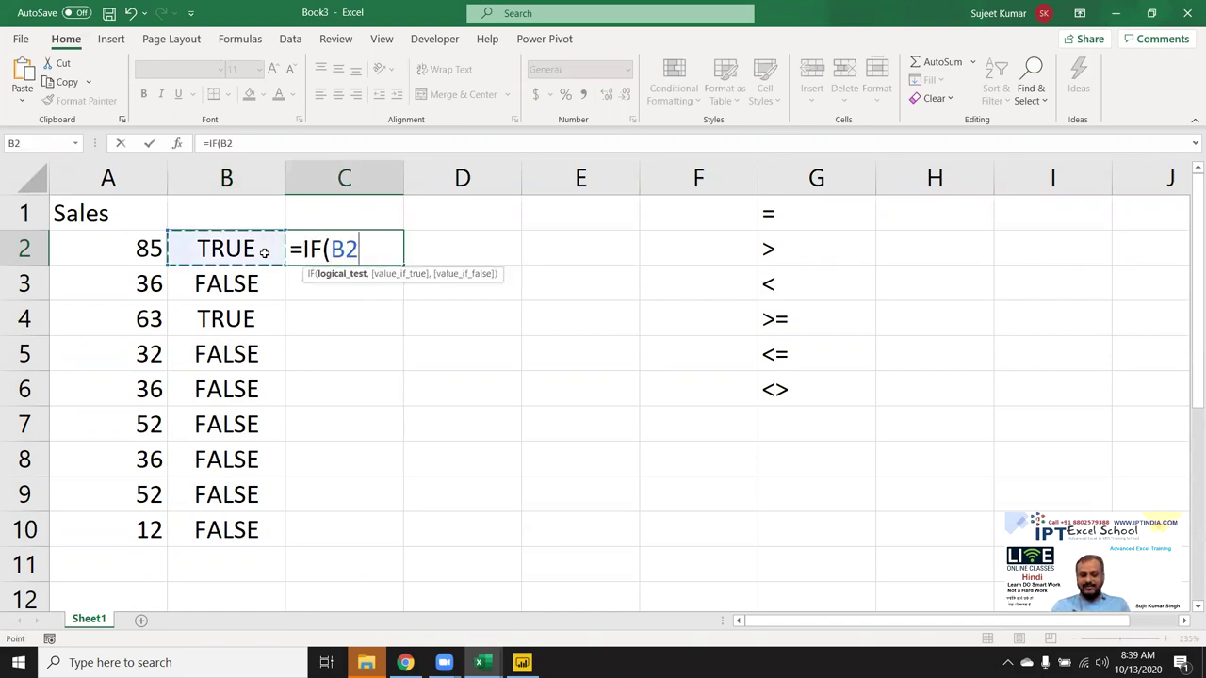
type(",\"OK\",\"Pending\"")
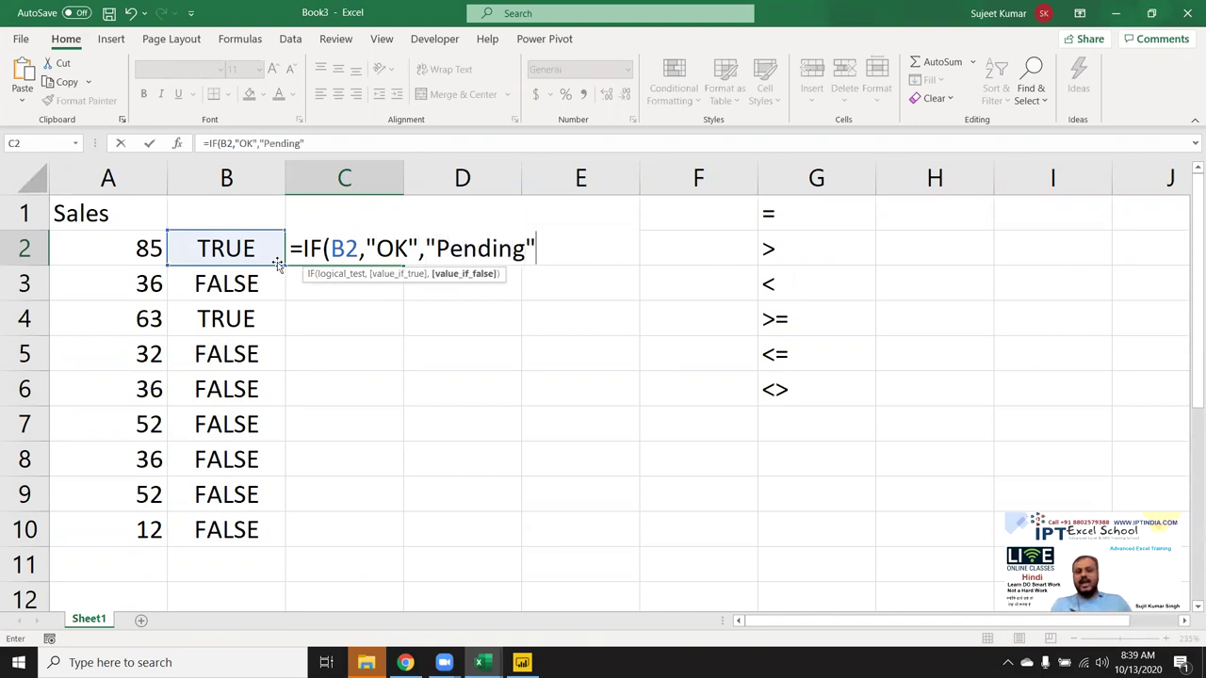
double_click(351, 249)
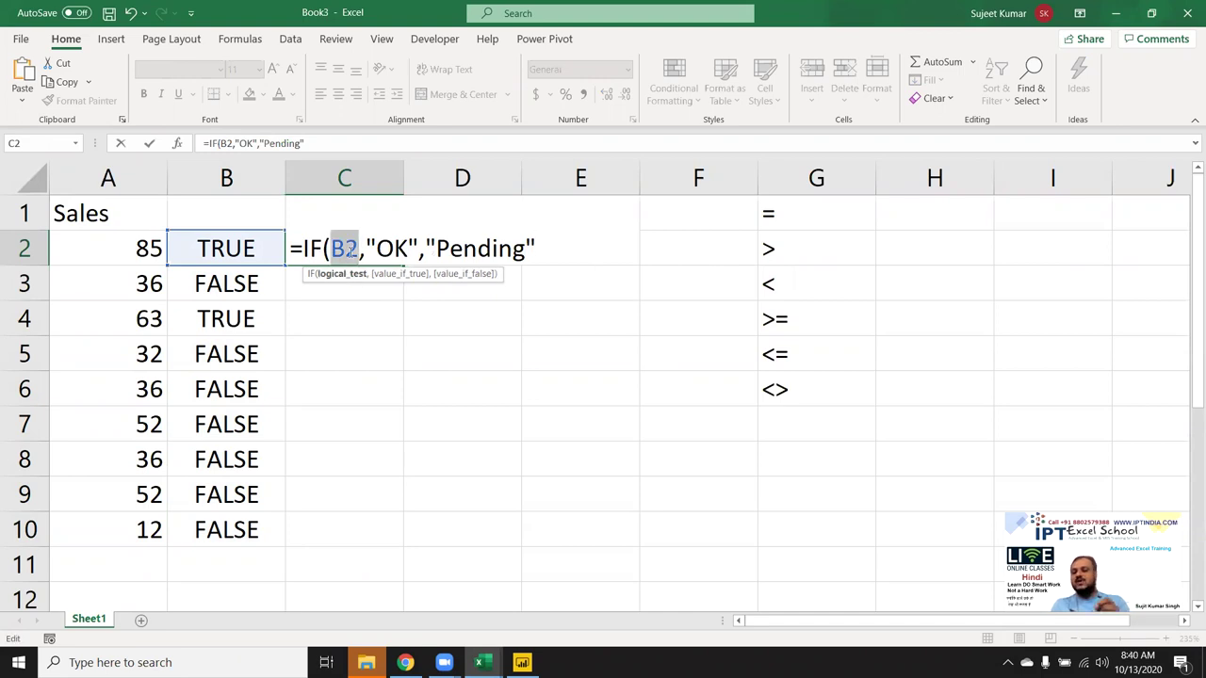
key("Return")
left_click(346, 251)
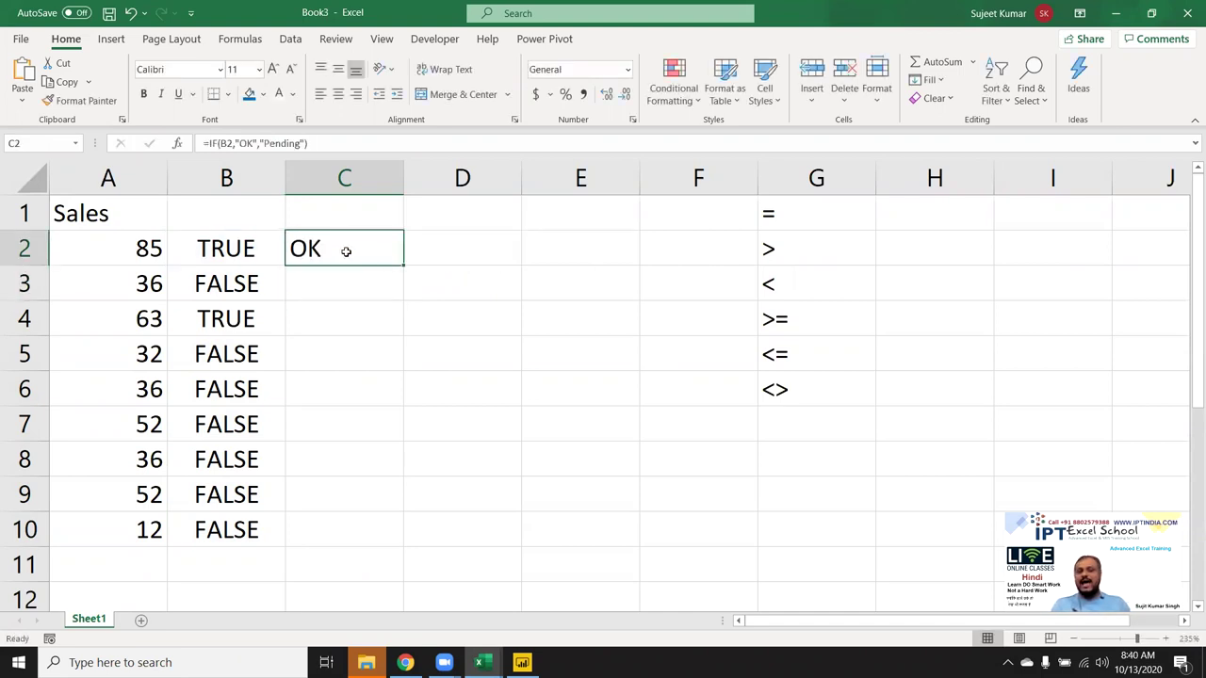
Enter =IF(A3>60,"OK","Pending") in C3, fixing a typo, so it shows Pending
key("Down")
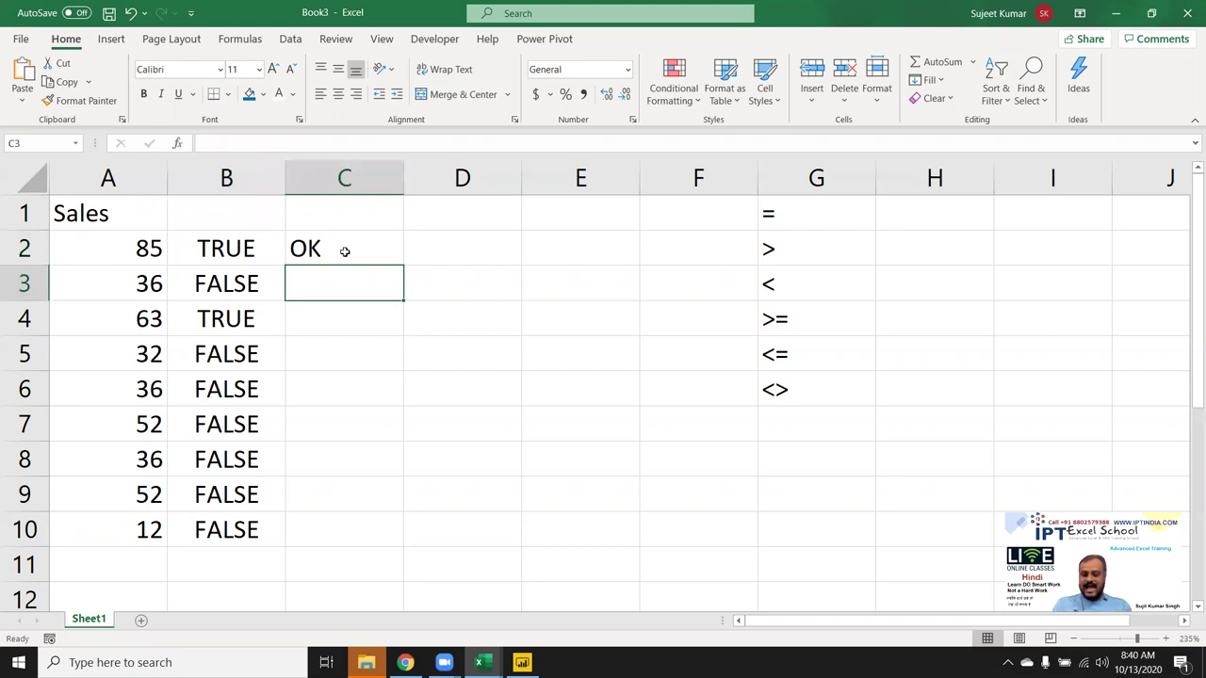
type("=if")
key("Tab")
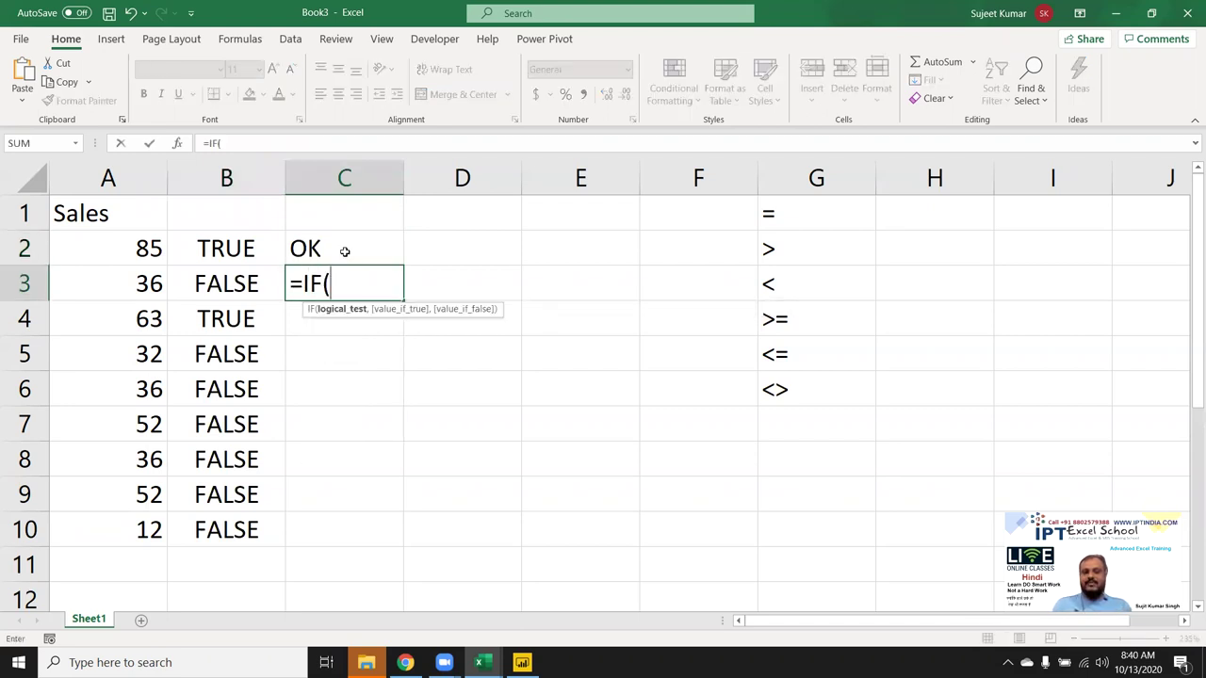
key("Left")
key("Left")
type(">")
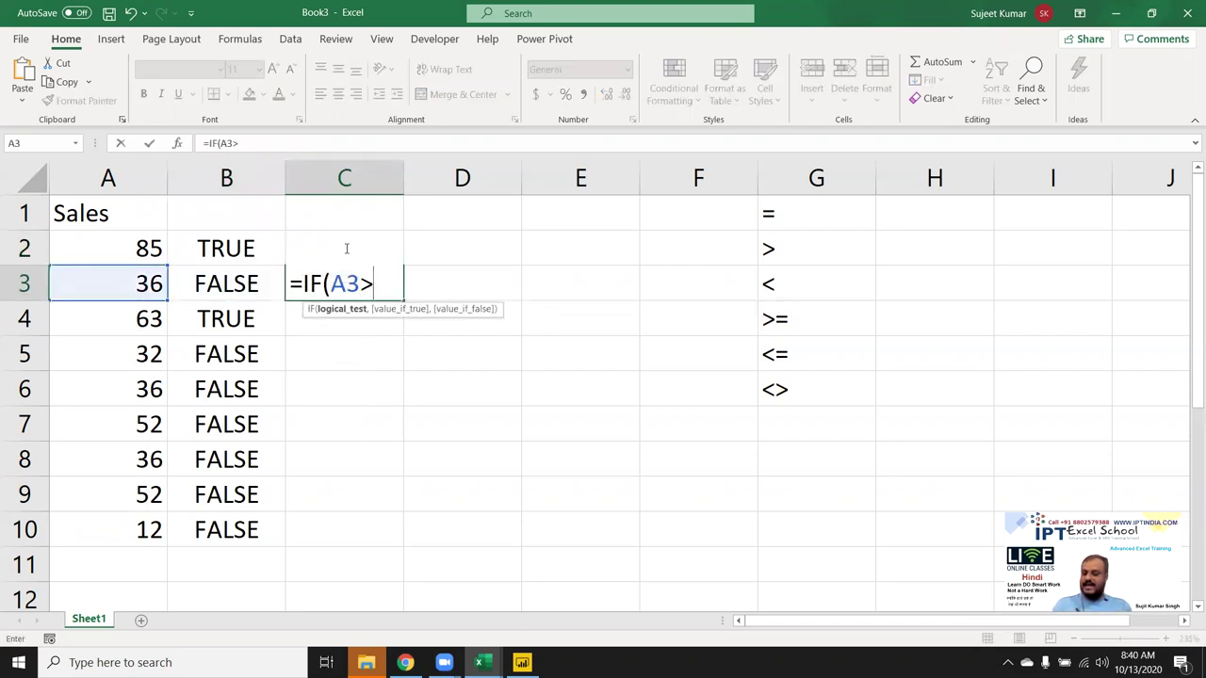
type("60,")
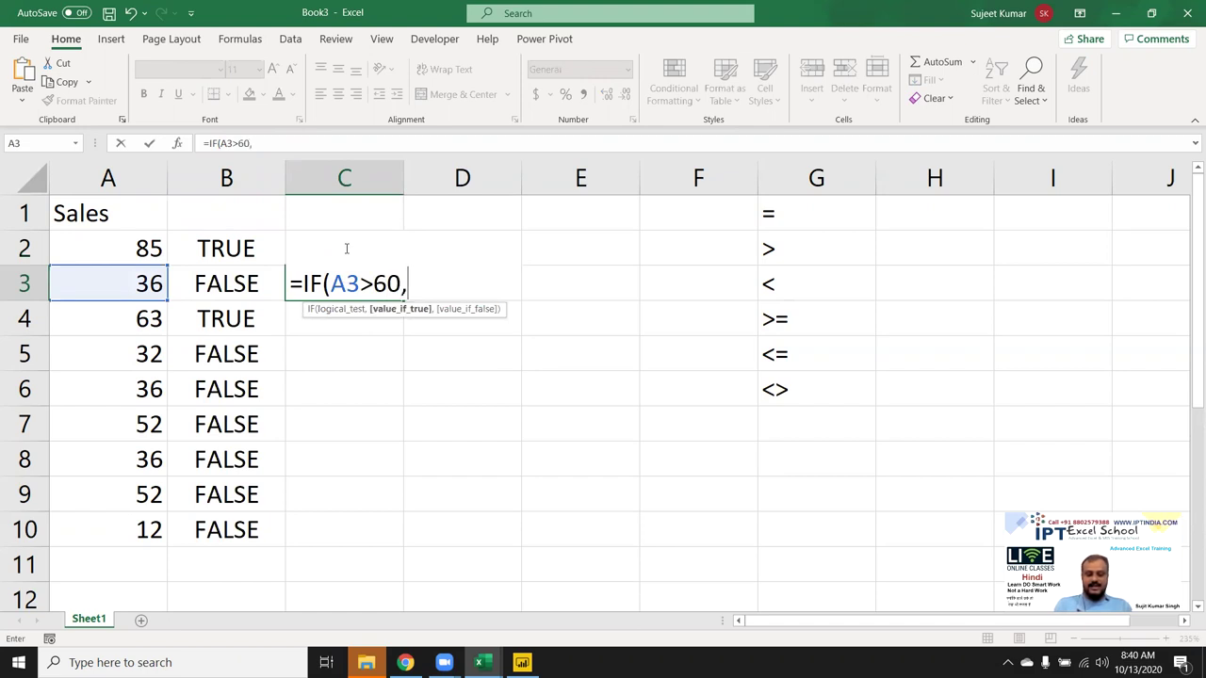
type("\"OK")
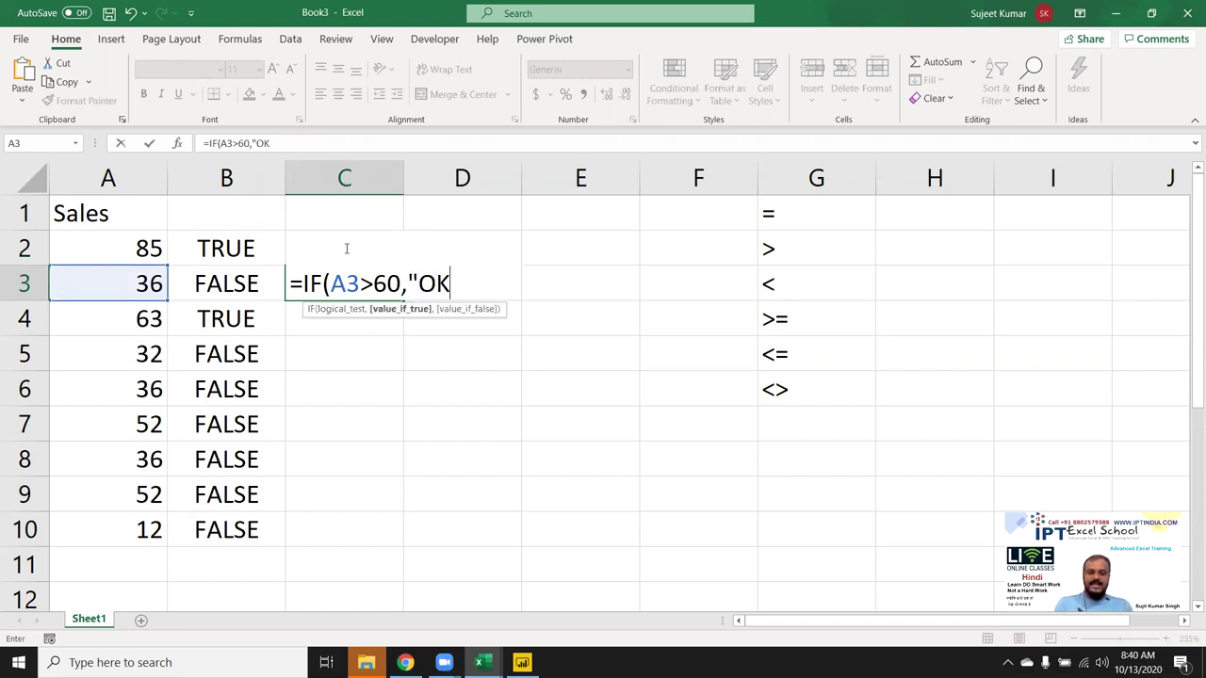
type("\",\"")
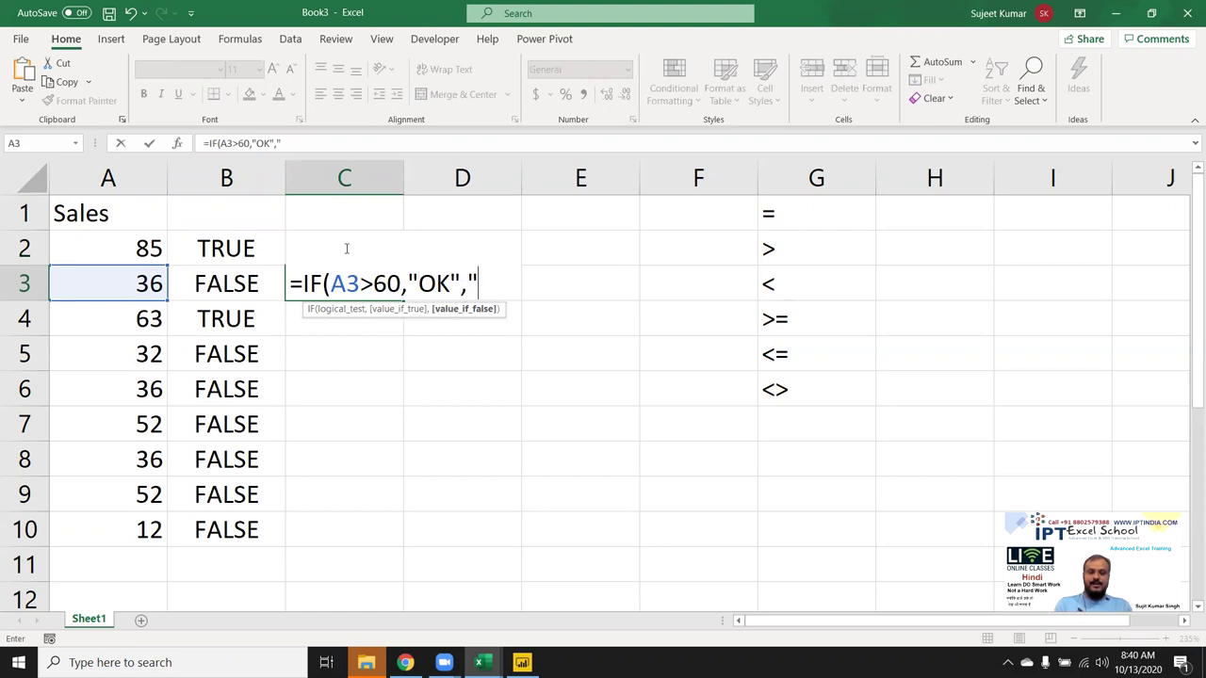
type("Pendn")
key("BackSpace")
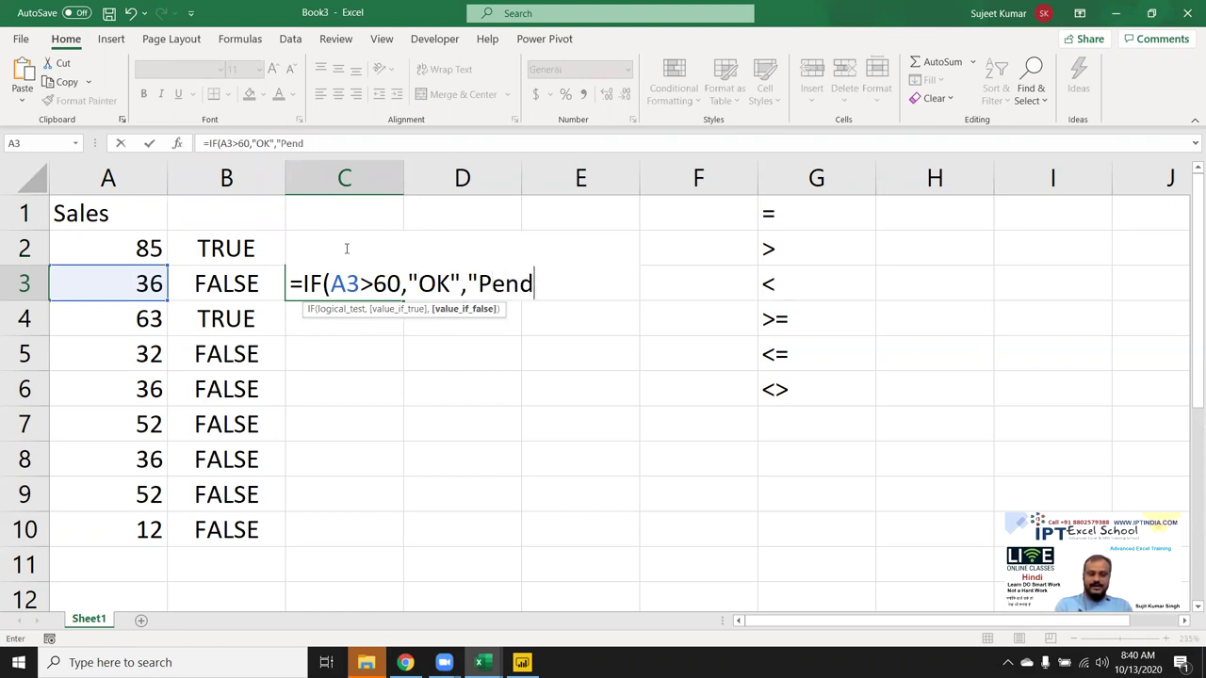
type("ing")
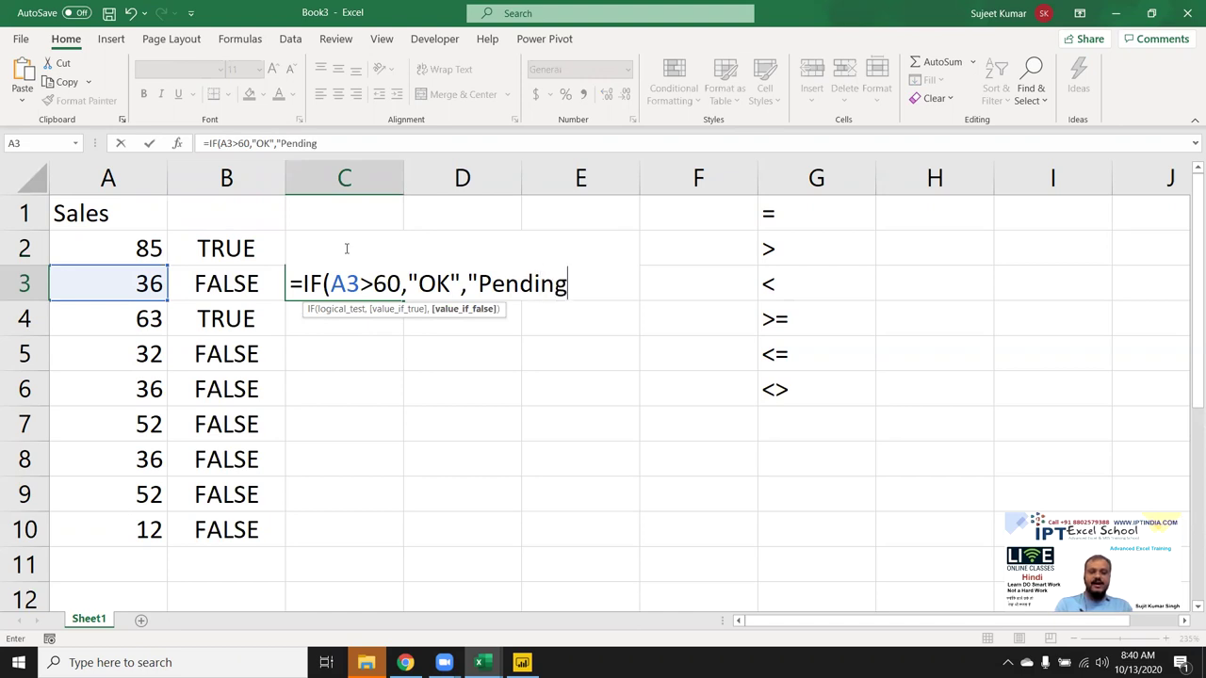
type("\")")
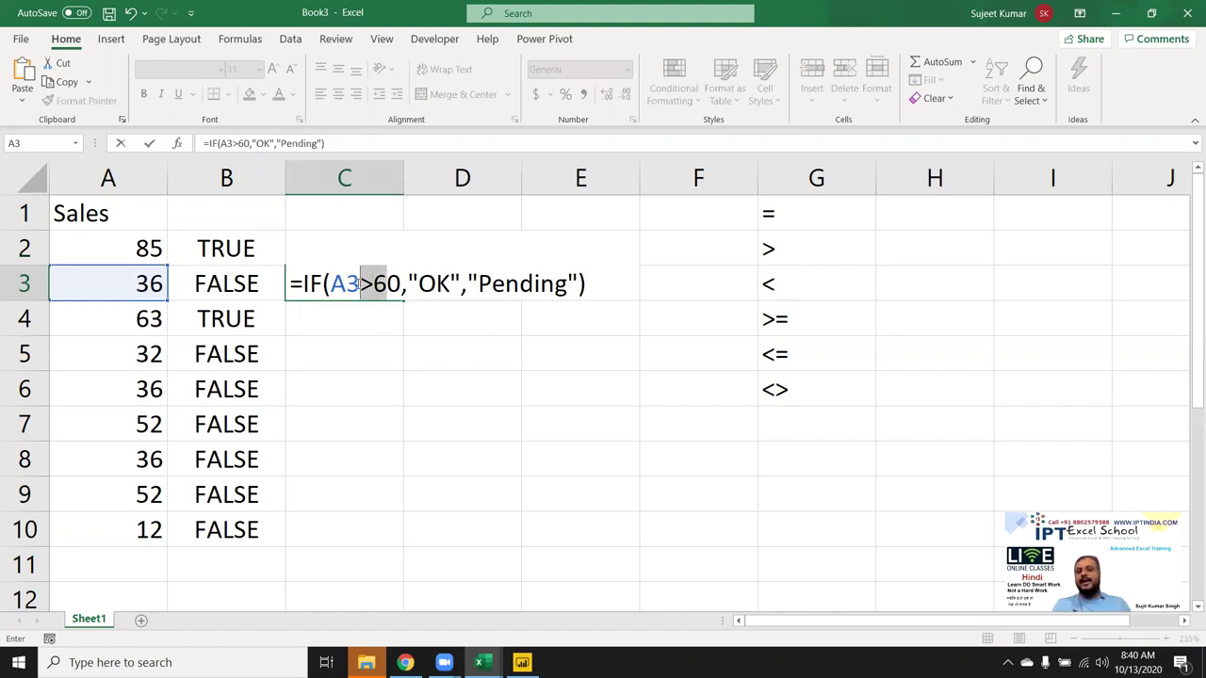
left_click(362, 283)
left_click_drag(331, 283, 394, 270)
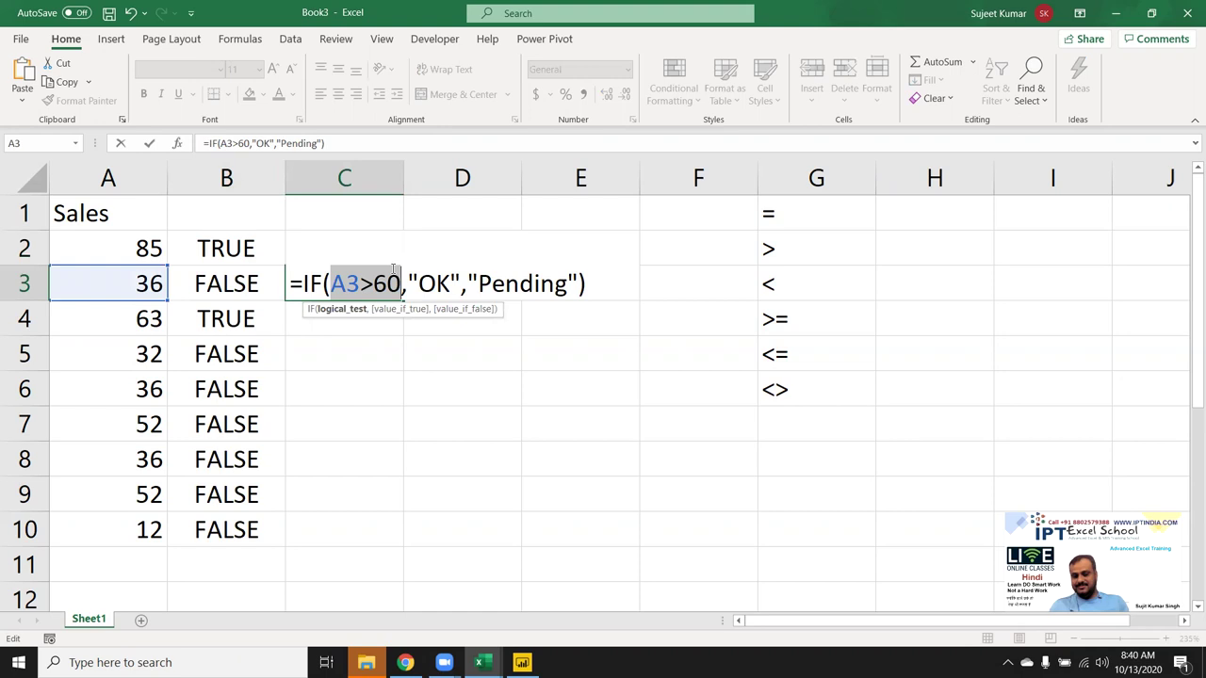
key("Return")
left_click(392, 273)
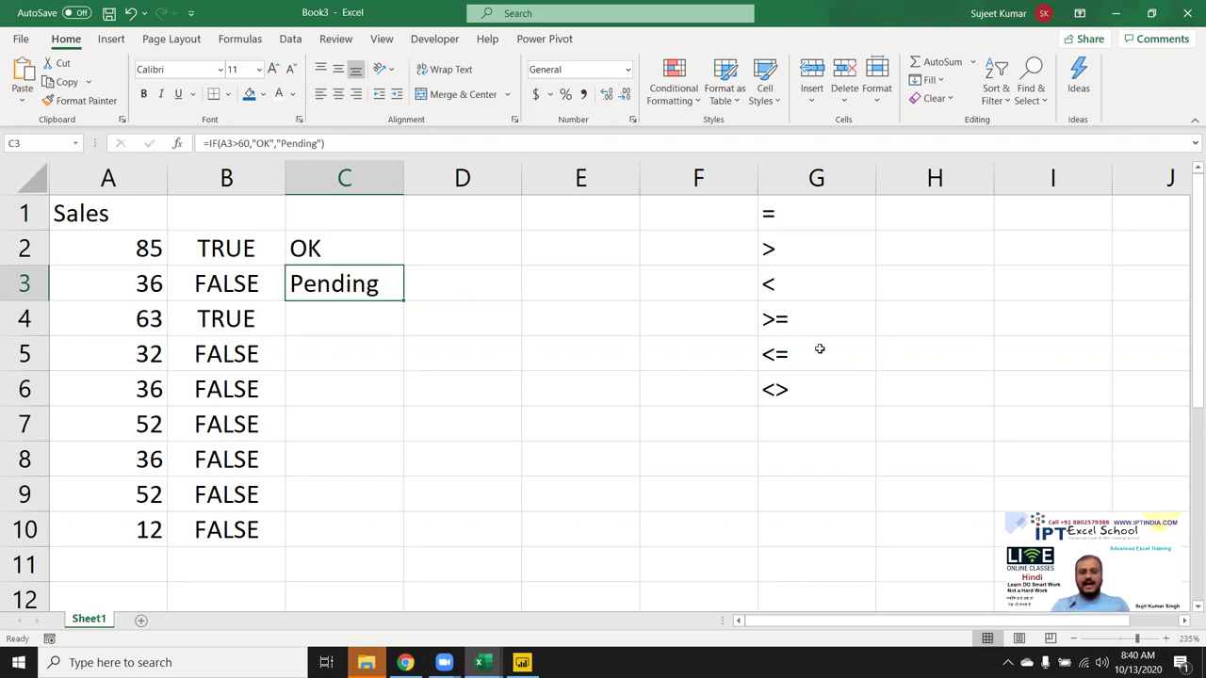
double_click(361, 283)
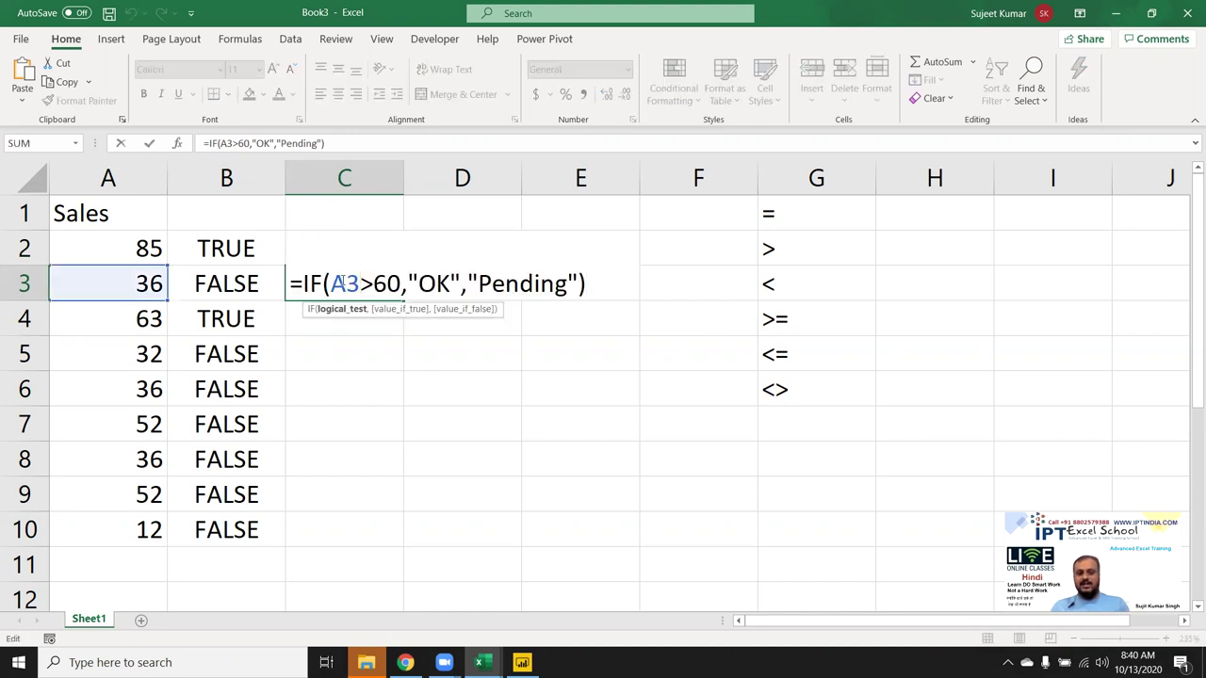
left_click_drag(347, 283, 401, 283)
left_click(434, 284)
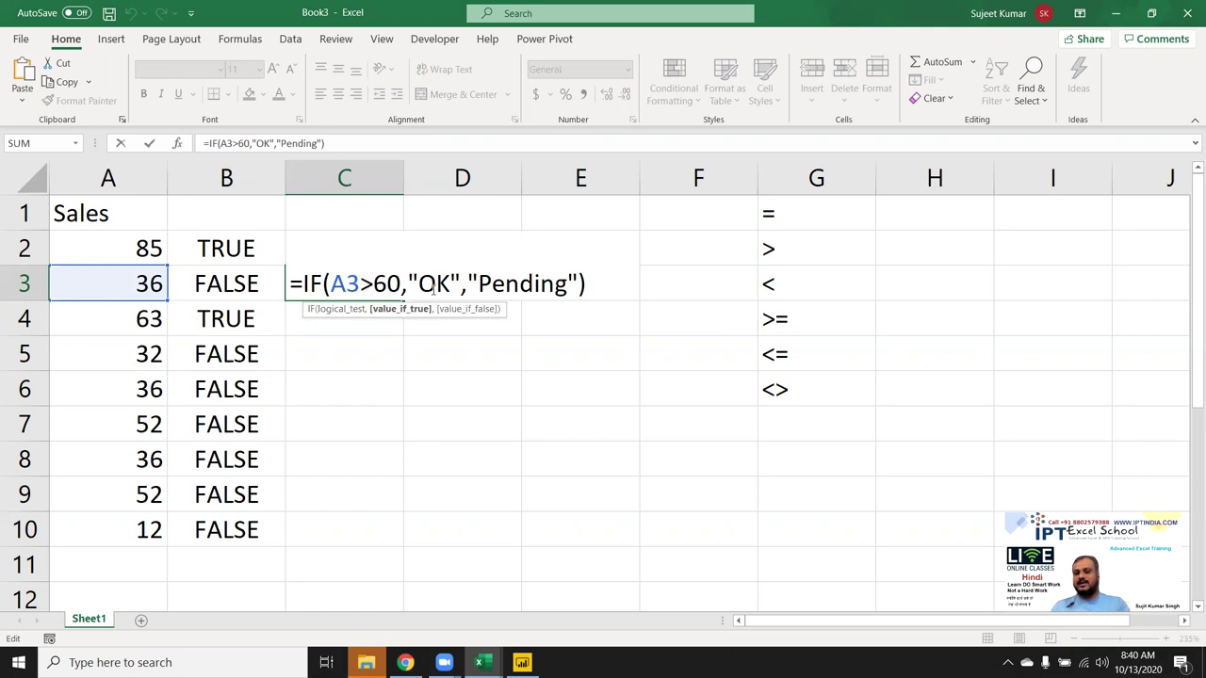
left_click_drag(330, 283, 402, 283)
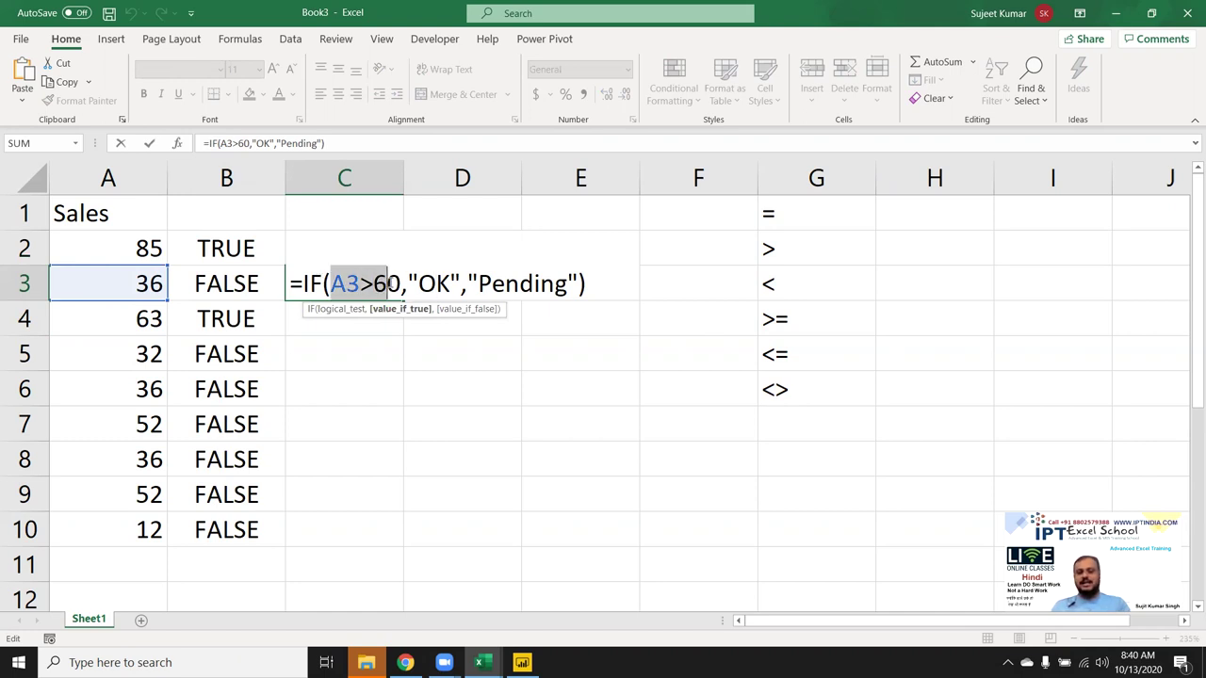
left_click(507, 282)
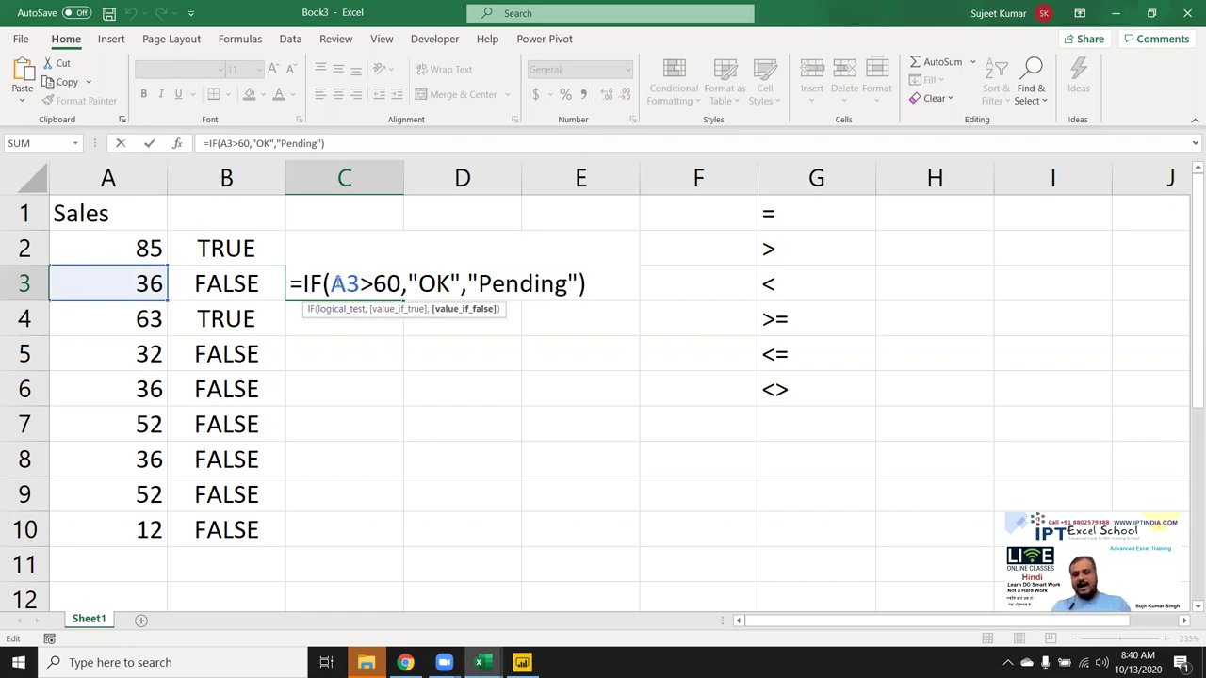
left_click_drag(332, 283, 391, 286)
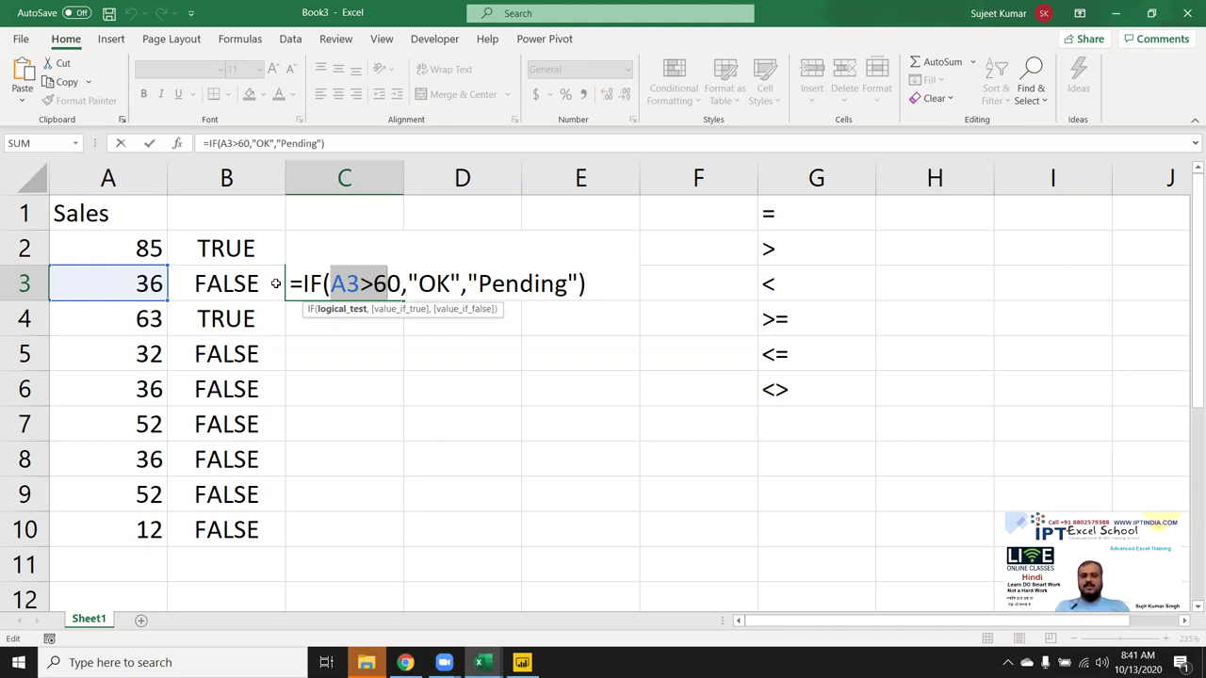
key("ctrl+Return")
left_click(208, 288)
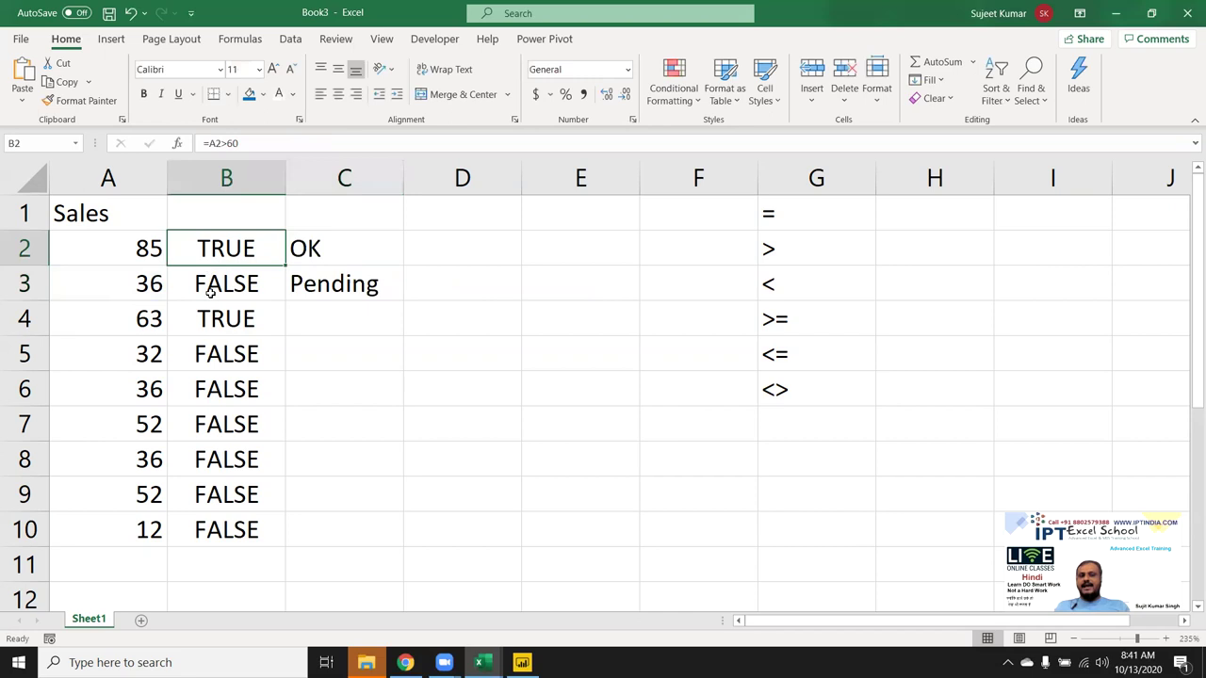
left_click(216, 321)
left_click(198, 459)
left_click(203, 494)
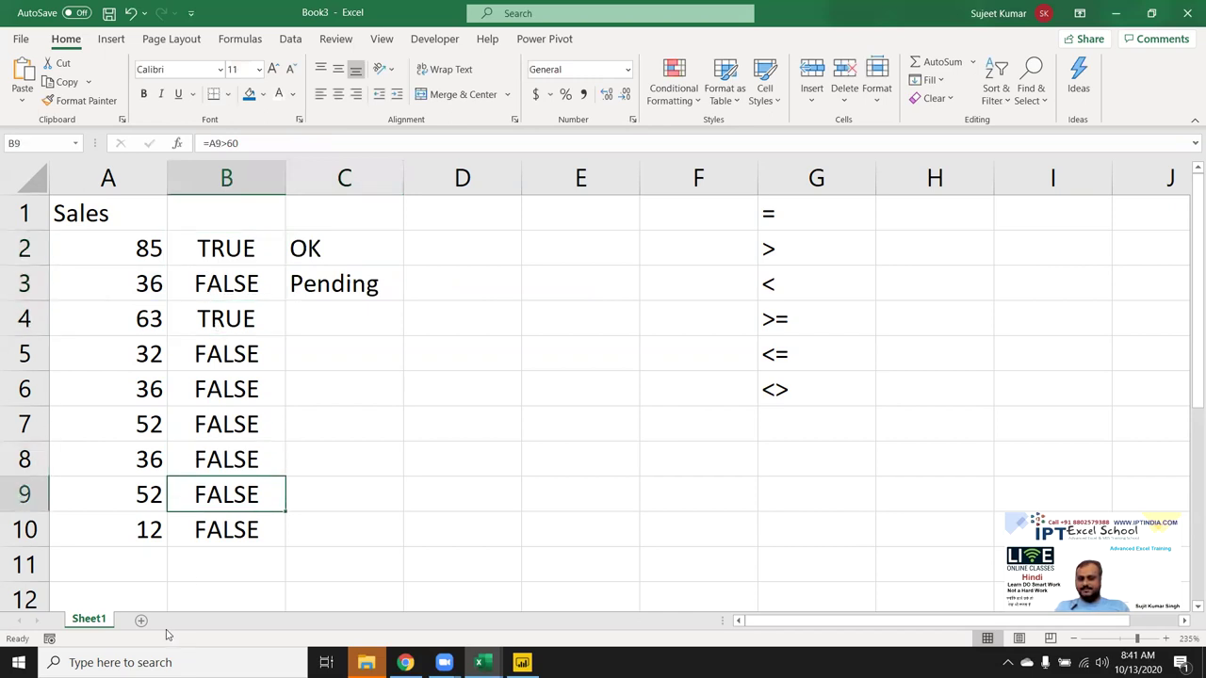
Type TRUE and 1 in D7:E7, and FALSE and 0 in D8:E8
left_click(352, 444)
left_click(446, 416)
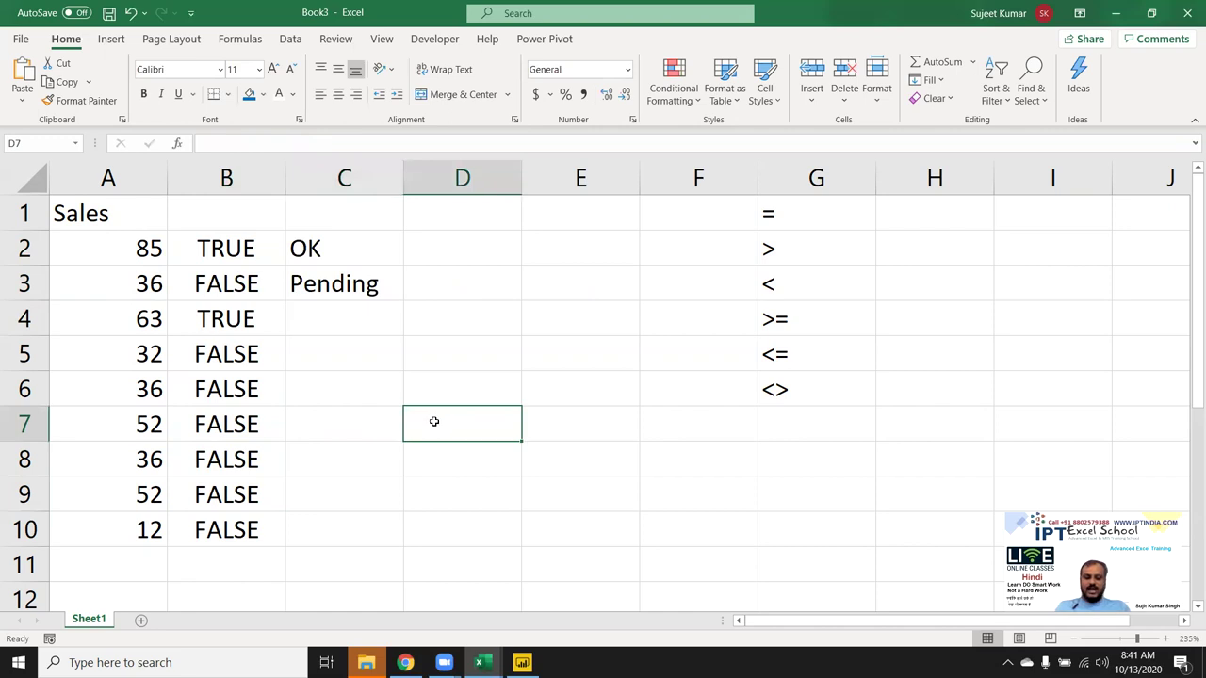
type("true")
key("Return")
left_click(419, 423)
key("Tab")
type("1")
key("Return")
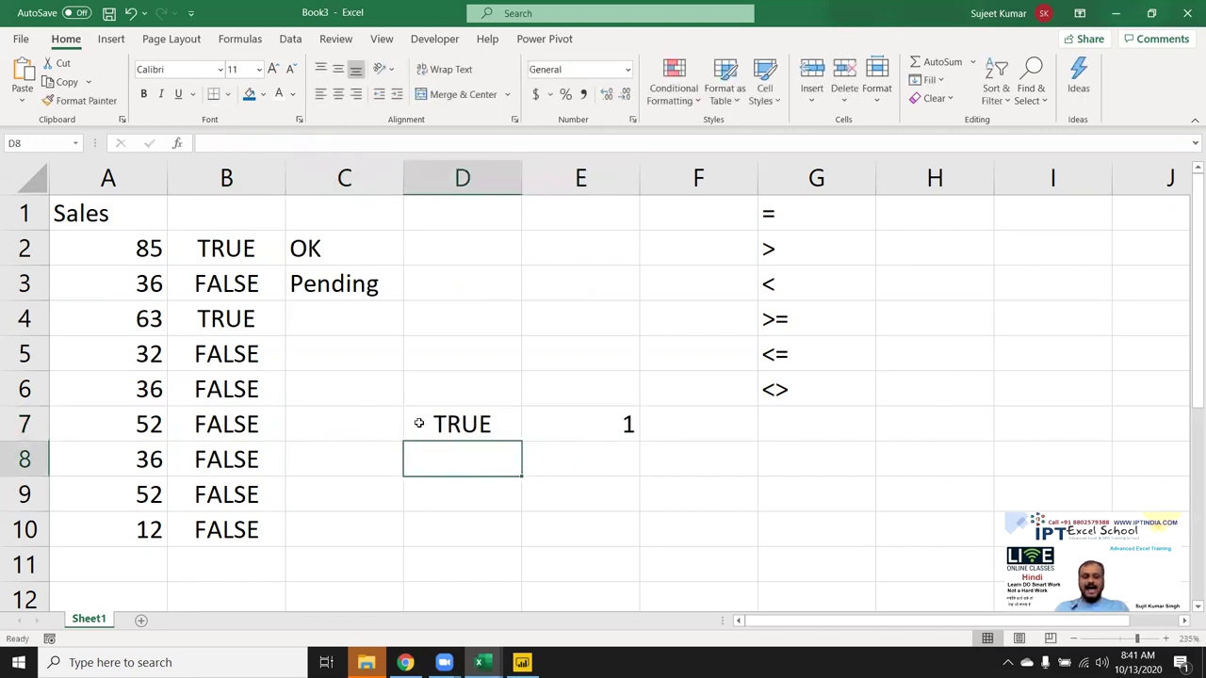
type("false")
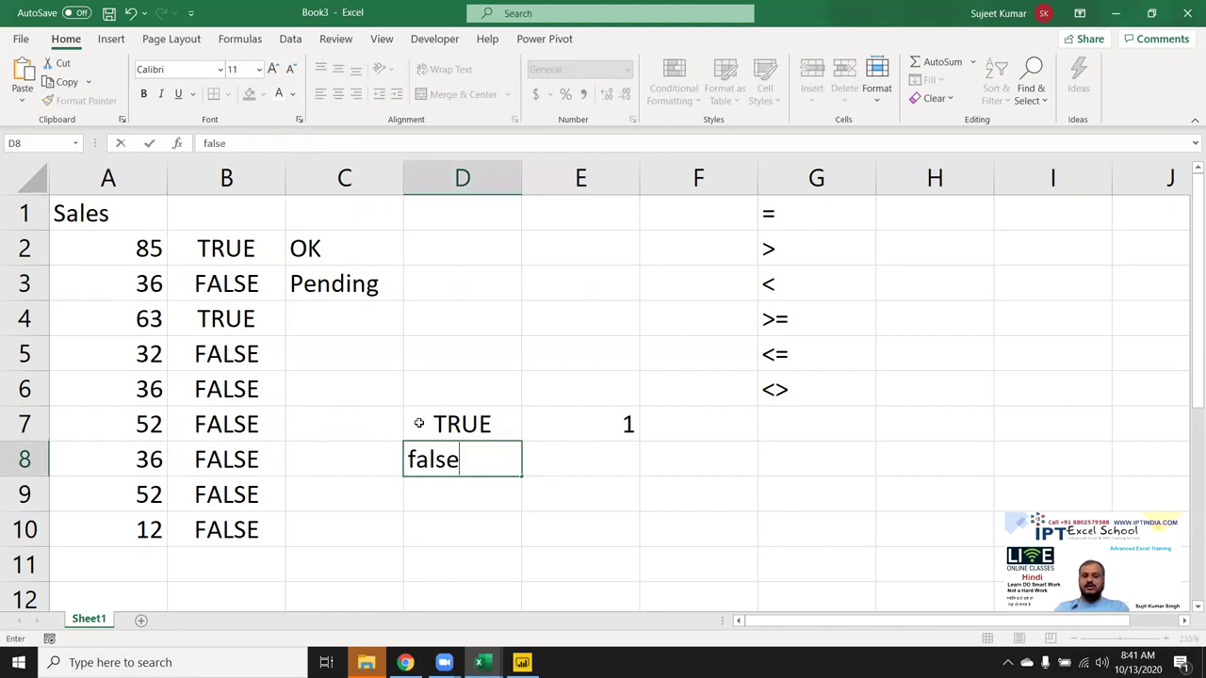
key("Tab")
type("0")
key("Return")
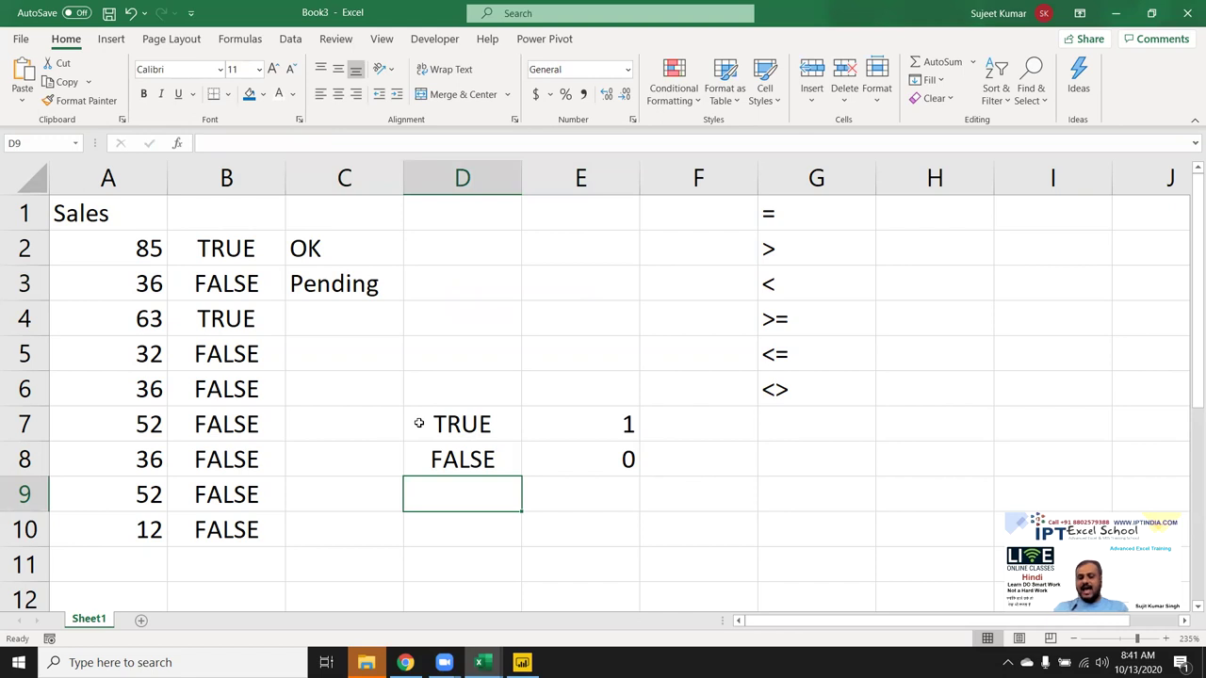
Enter =D7+D8 in D9, test it by filling D8 with TRUE, then undo
type("=")
left_click(420, 423)
type("+")
key("Up")
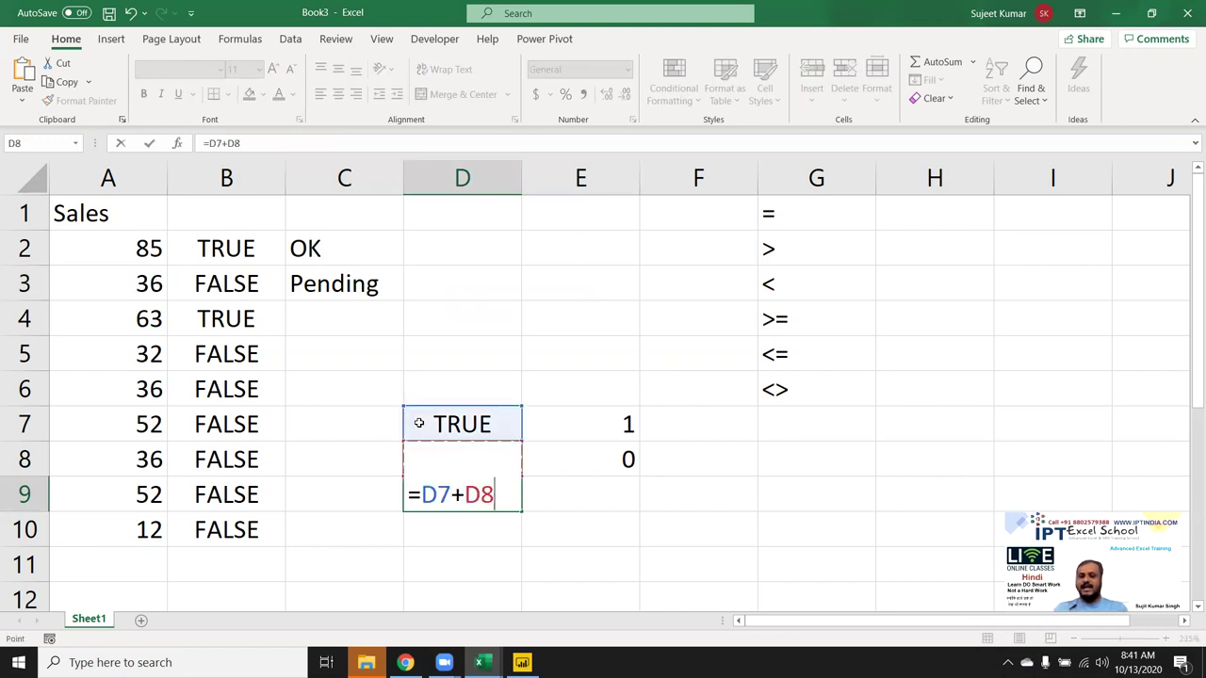
key("Return")
key("Up")
key("Up")
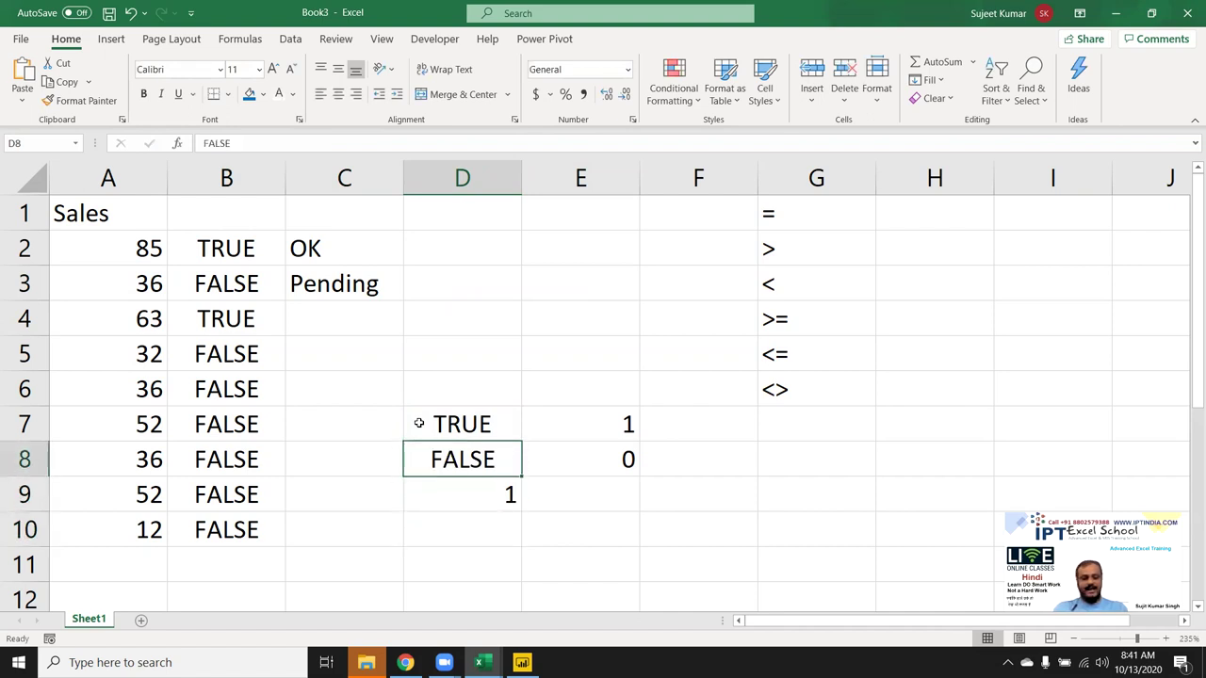
key("ctrl+d")
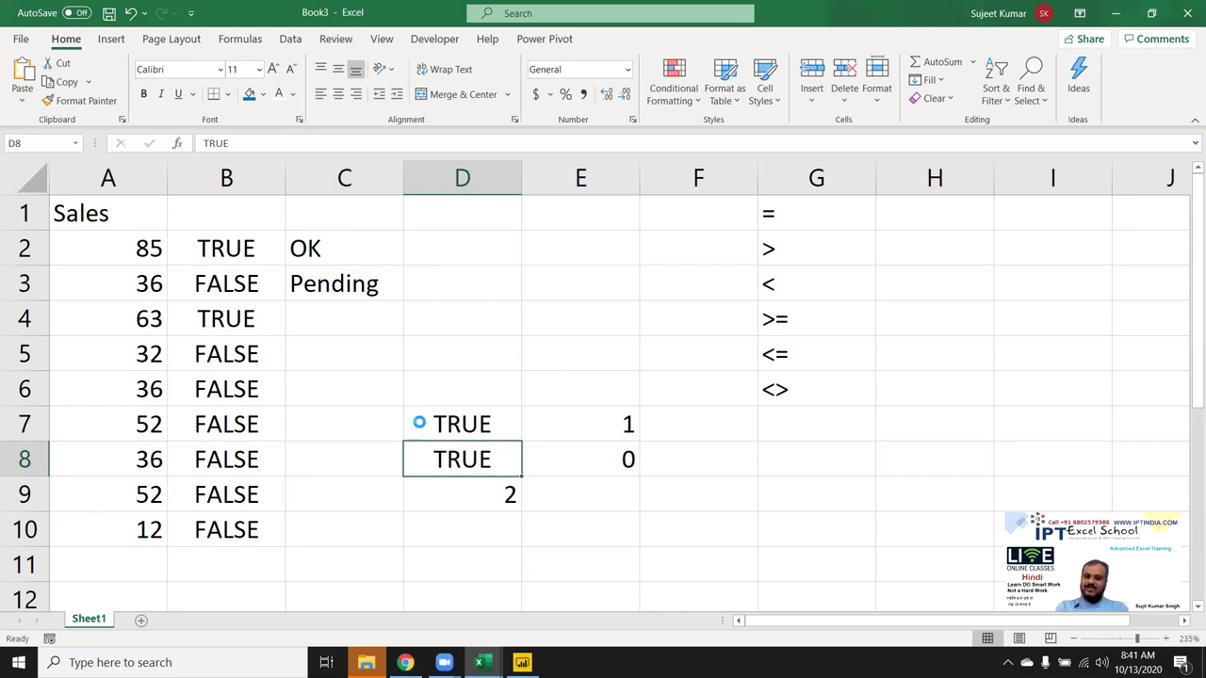
key("ctrl+z")
Clear the D7:E9 demo values, then paste them back
key("Up")
key("Right")
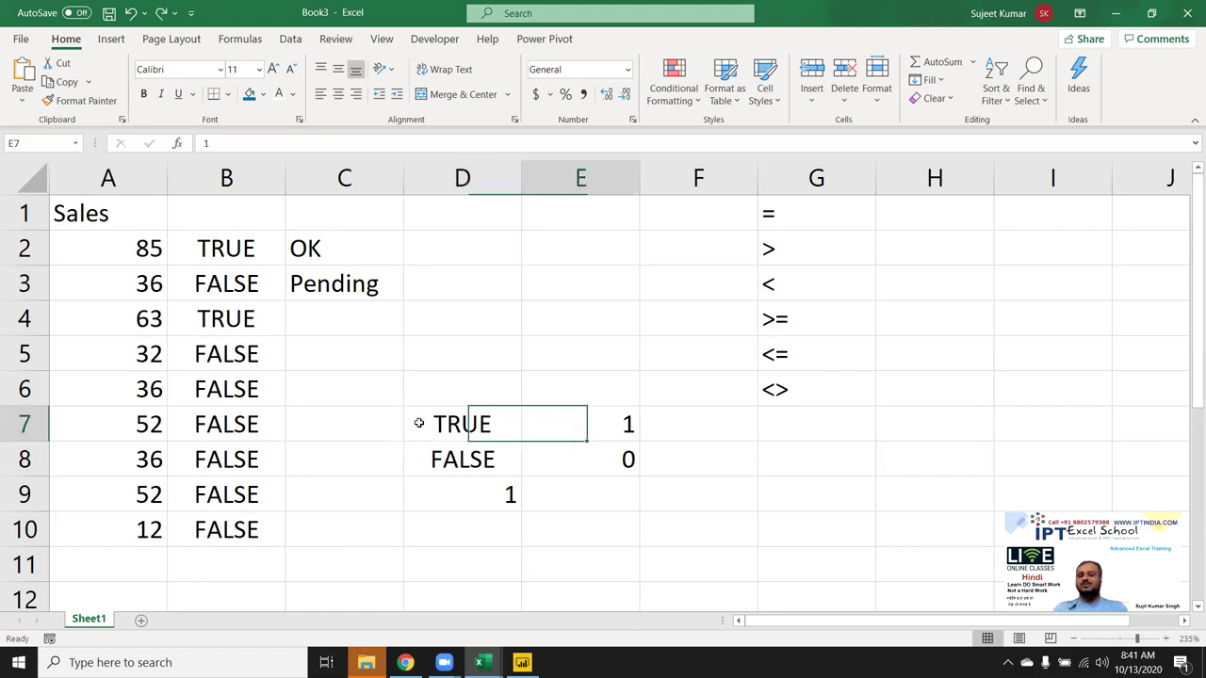
key("Down")
key("Left")
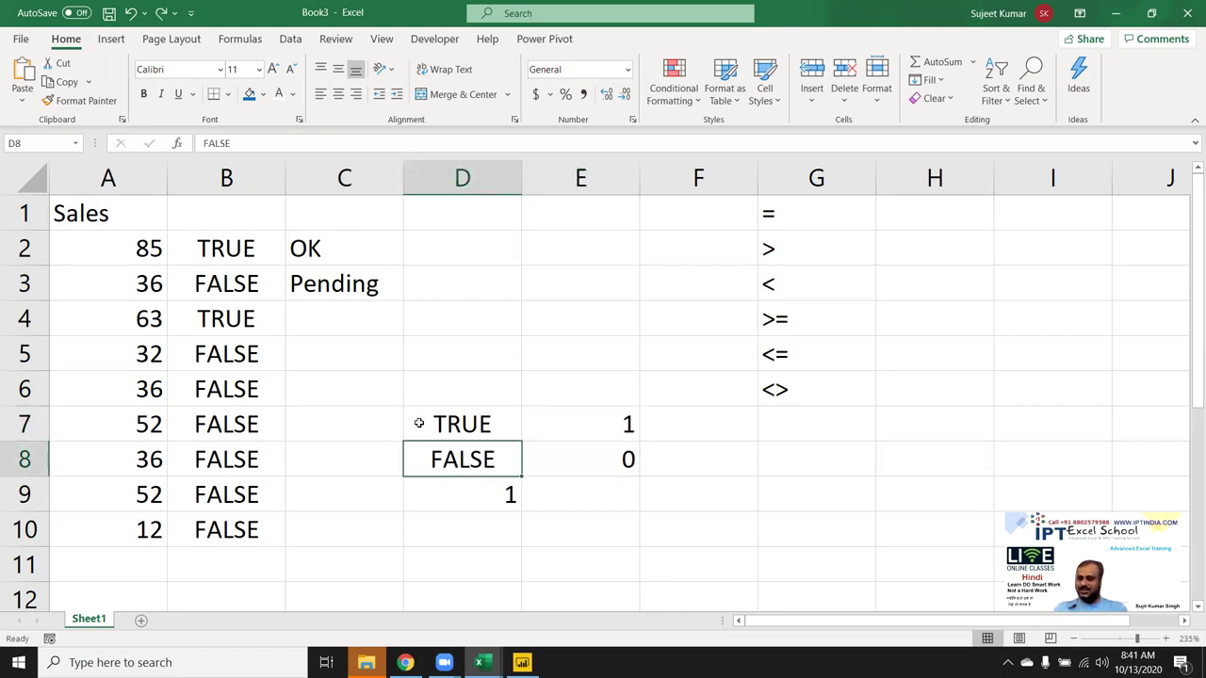
key("Up")
key("shift+Right")
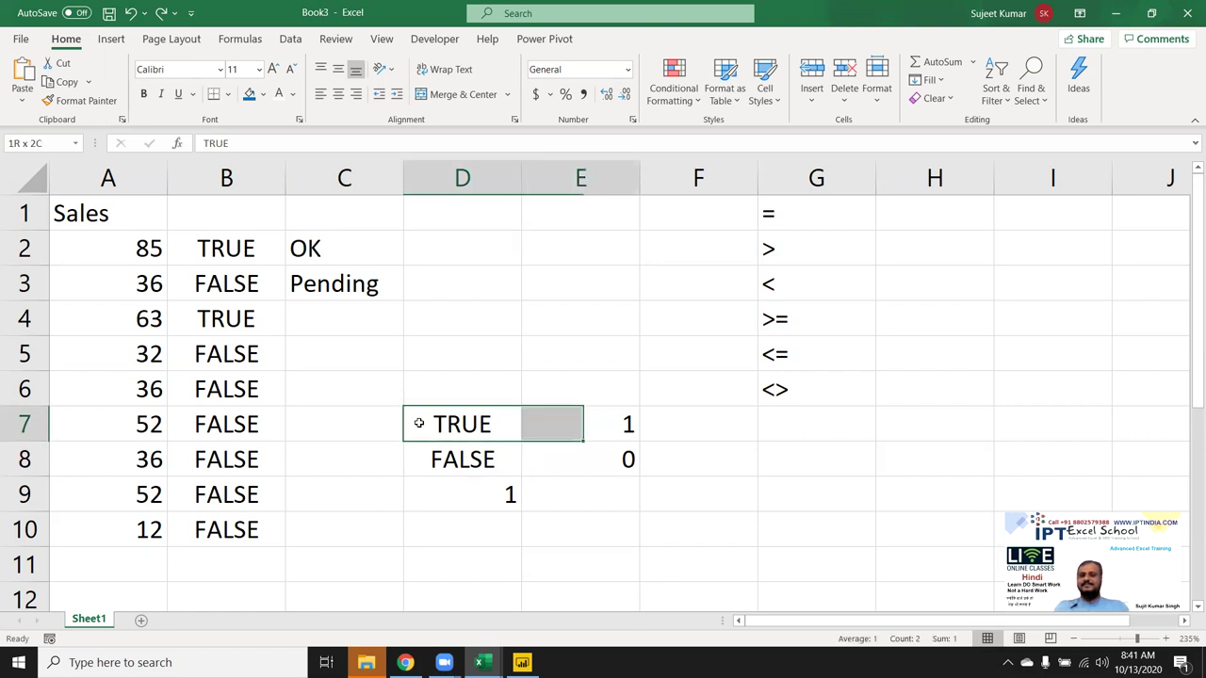
key("shift+Down")
key("shift+Down")
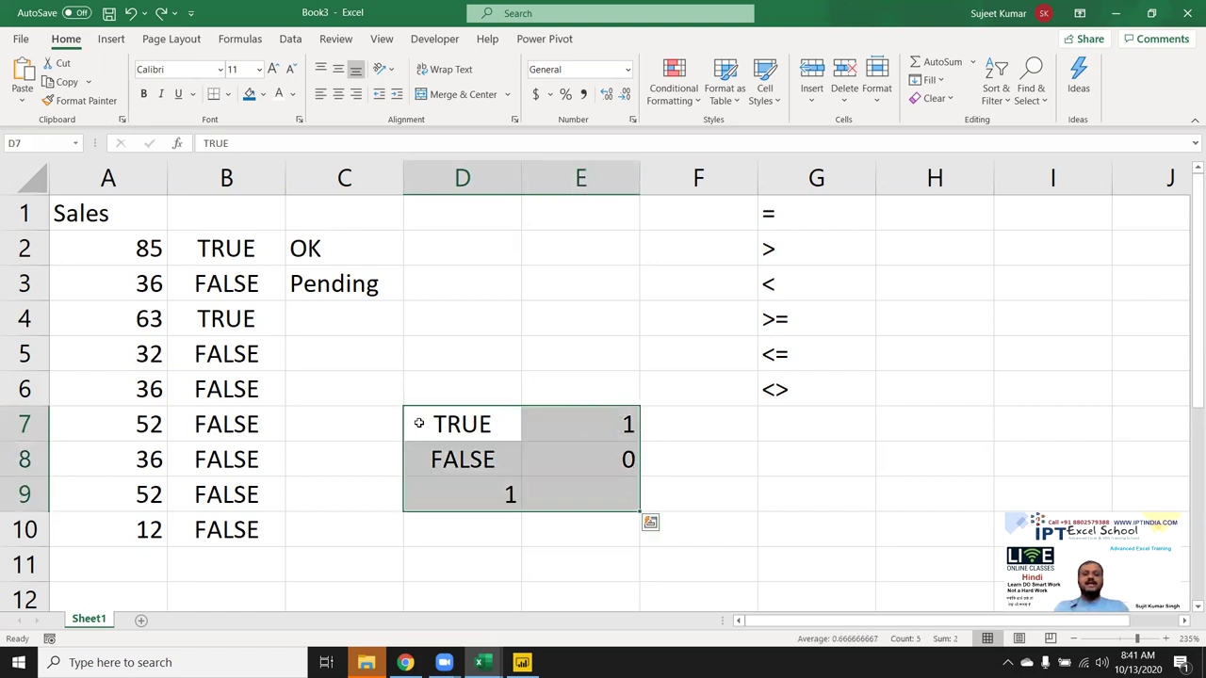
key("Delete")
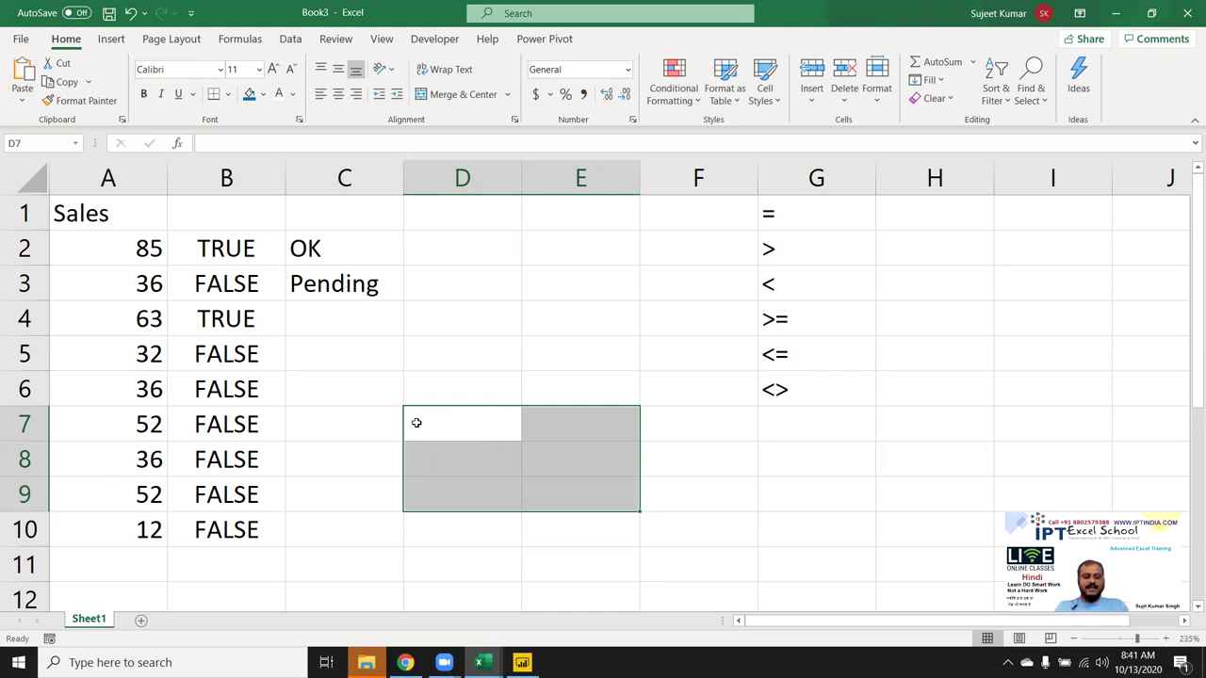
key("ctrl+v")
left_click(480, 319)
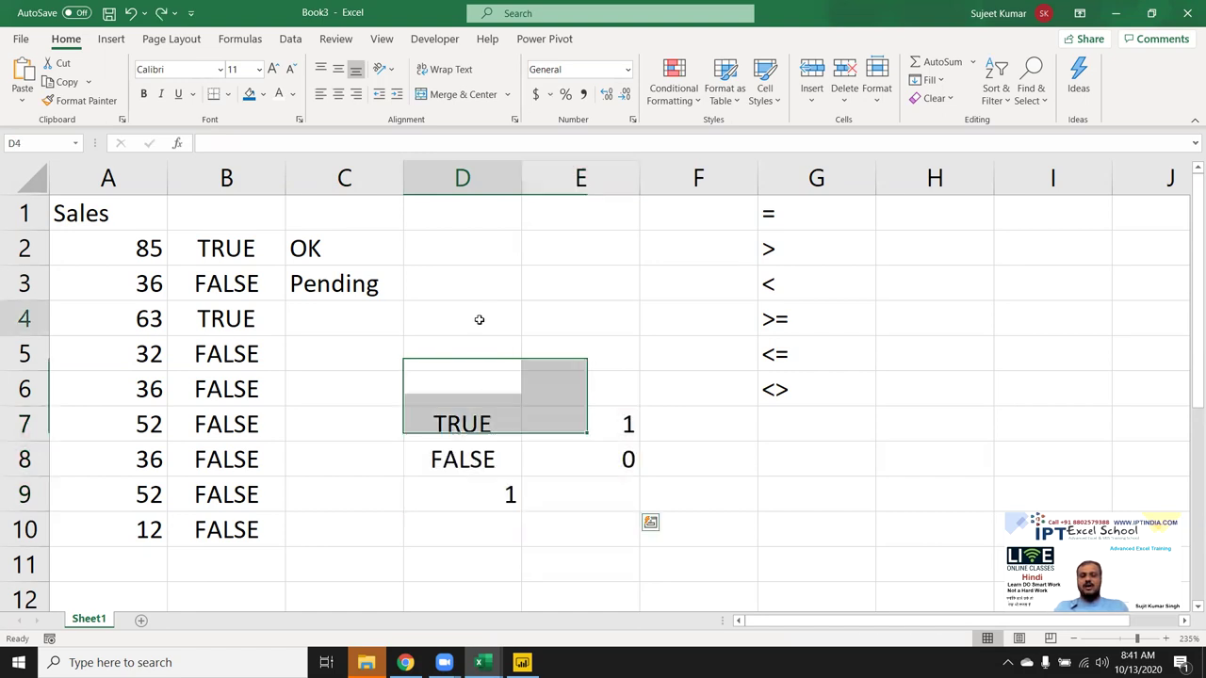
Select cell D2 for a new formula
scroll(453, 322, "down", 4)
scroll(453, 321, "up", 4)
scroll(453, 321, "up", 4, "ctrl")
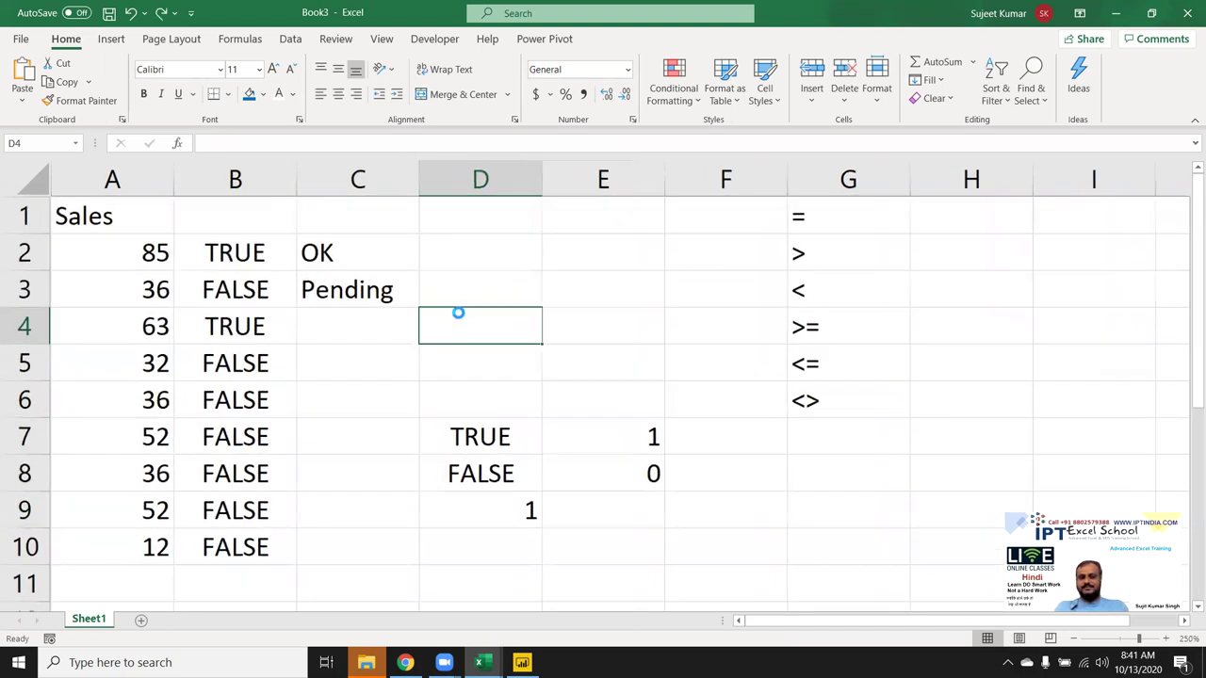
scroll(456, 316, "down", 2, "ctrl")
left_click(508, 267)
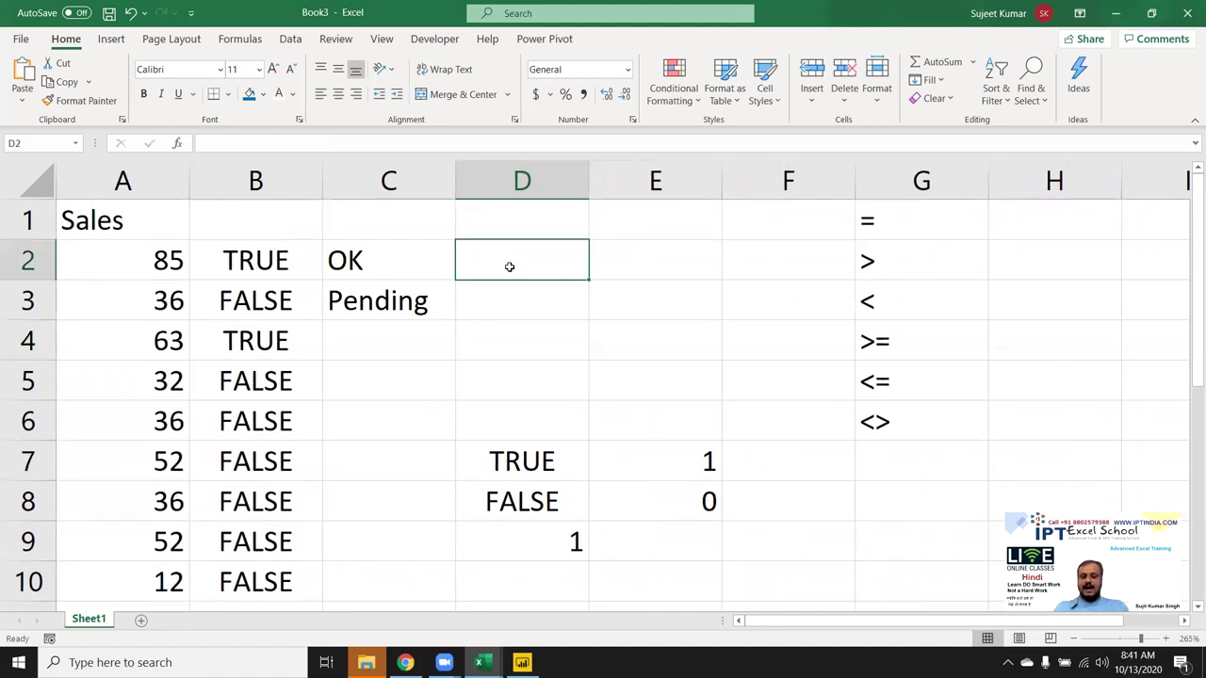
Start an =IF( formula in D2 after discarding a false start
type("=")
key("BackSpace")
type("+")
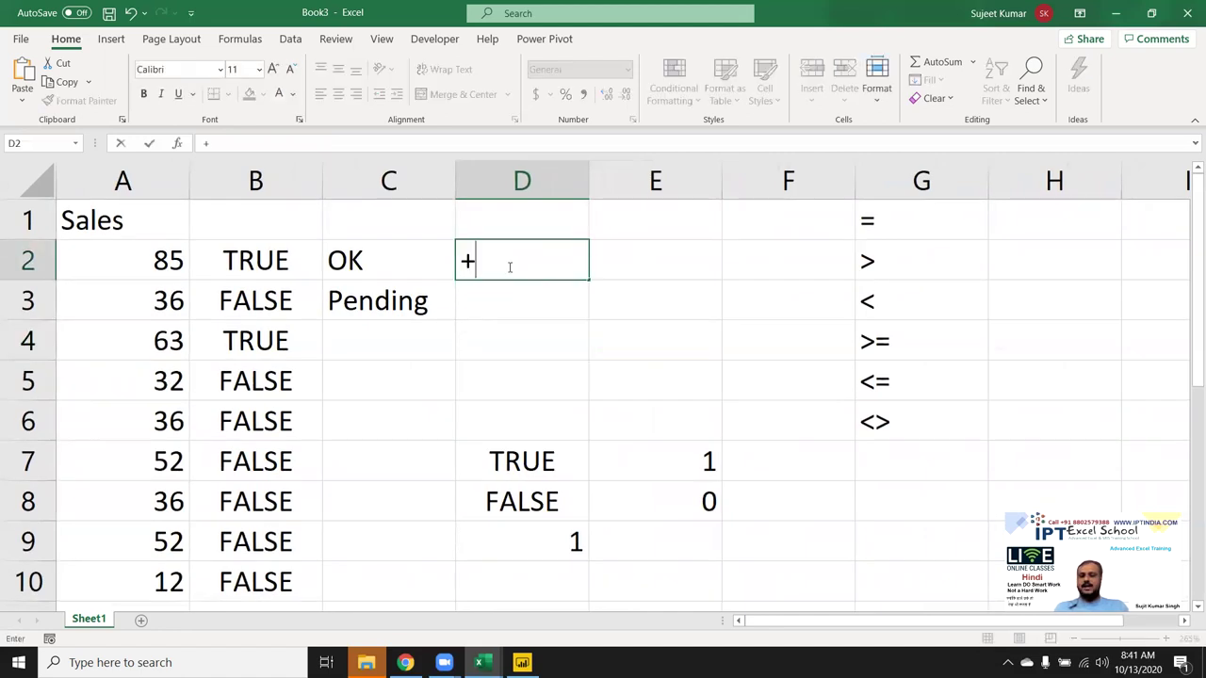
type("i")
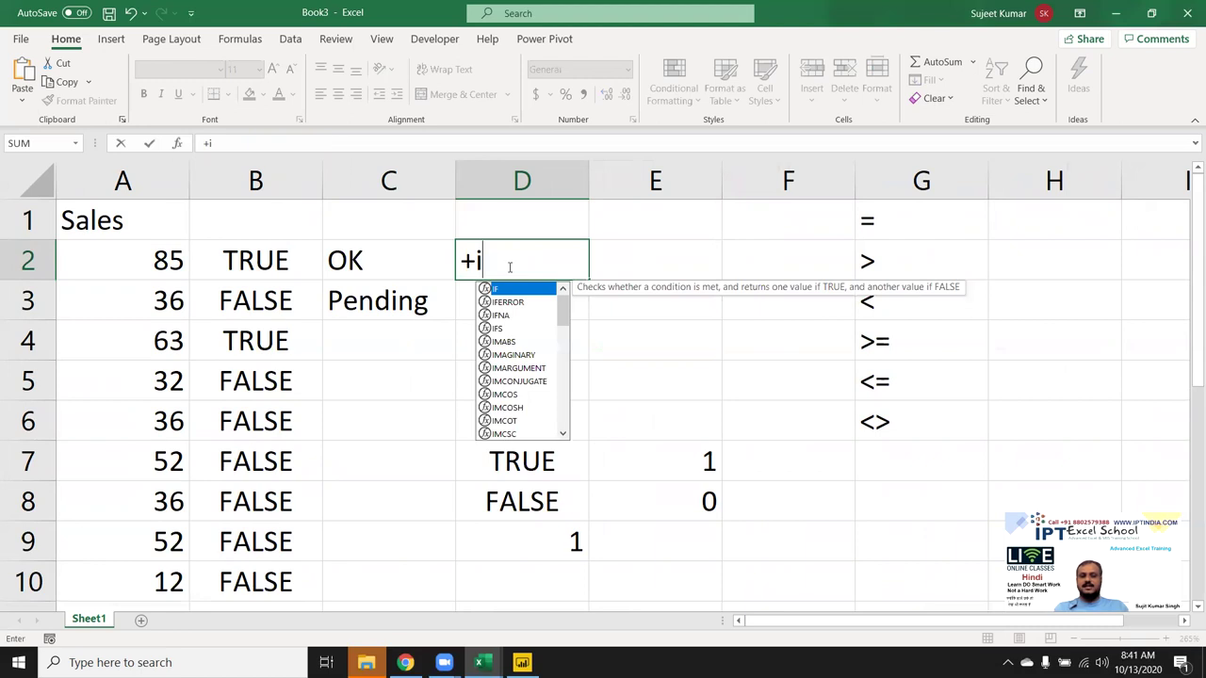
key("Escape")
type("=")
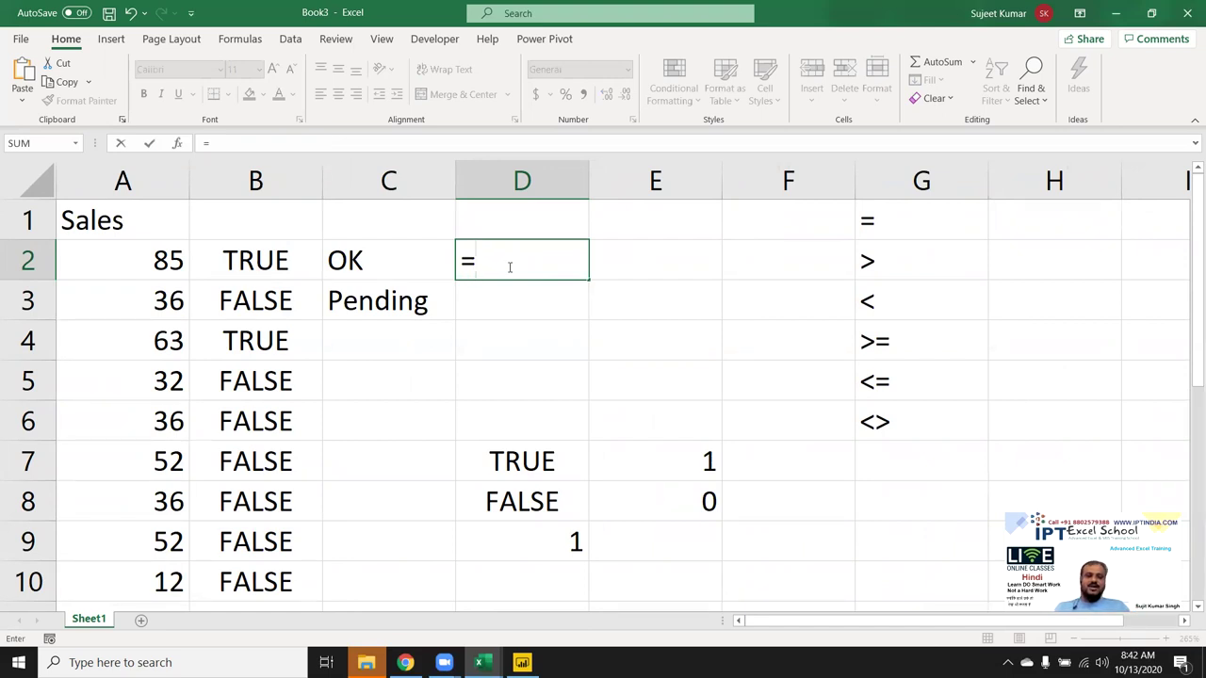
type("i")
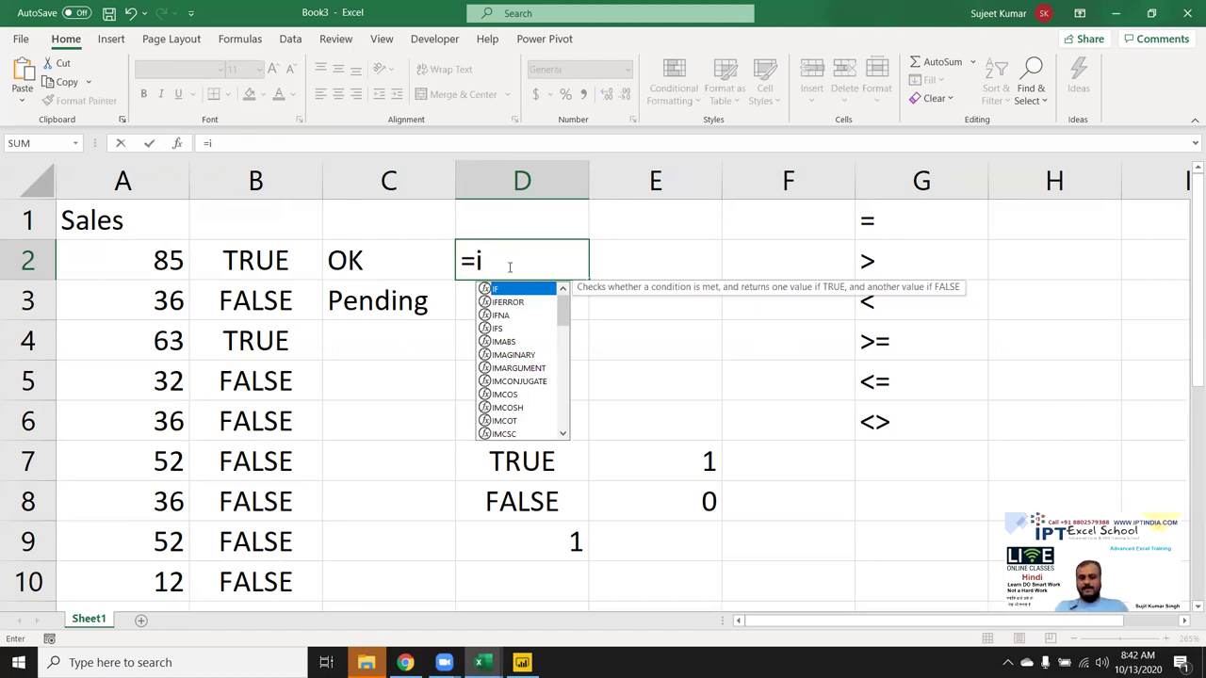
key("Tab")
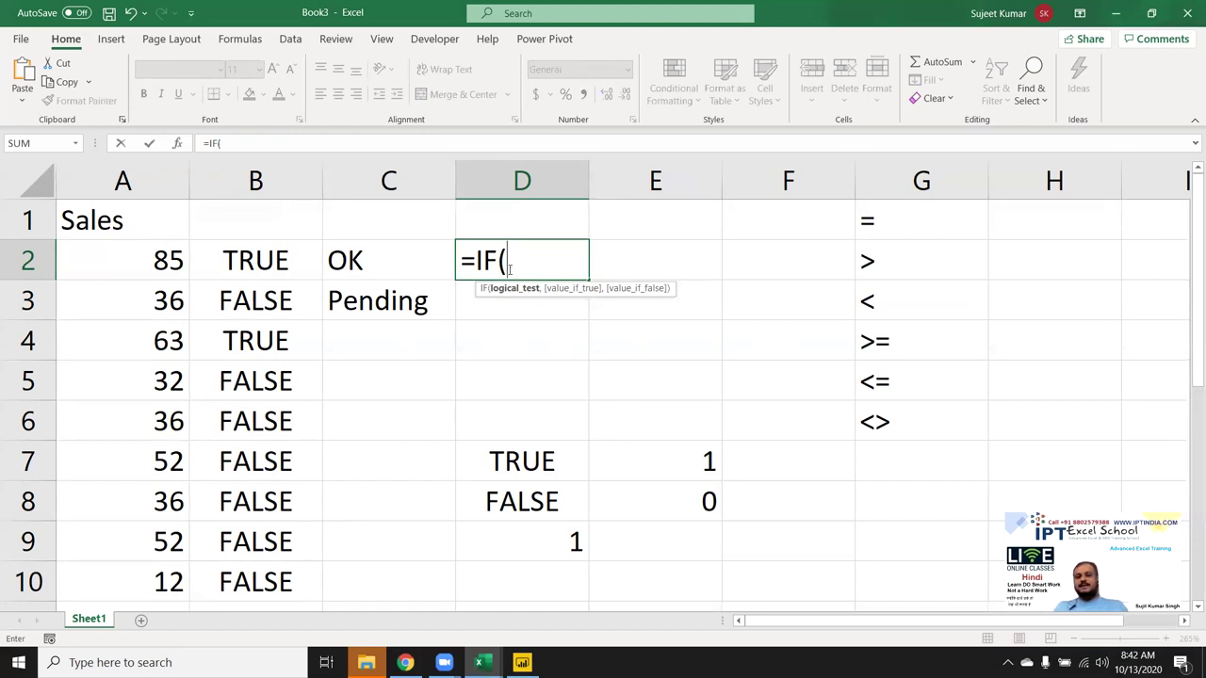
Retype the opening bracket after =IF in D2, triggering the missing-parenthesis warning
key("BackSpace")
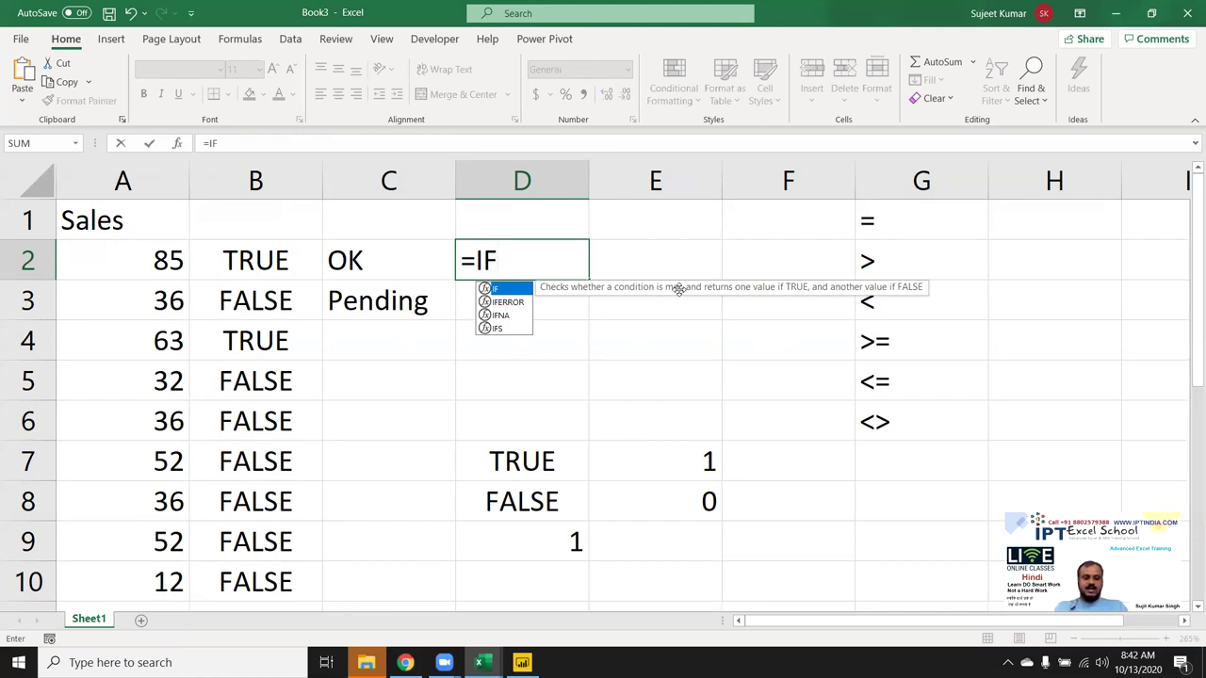
type("(")
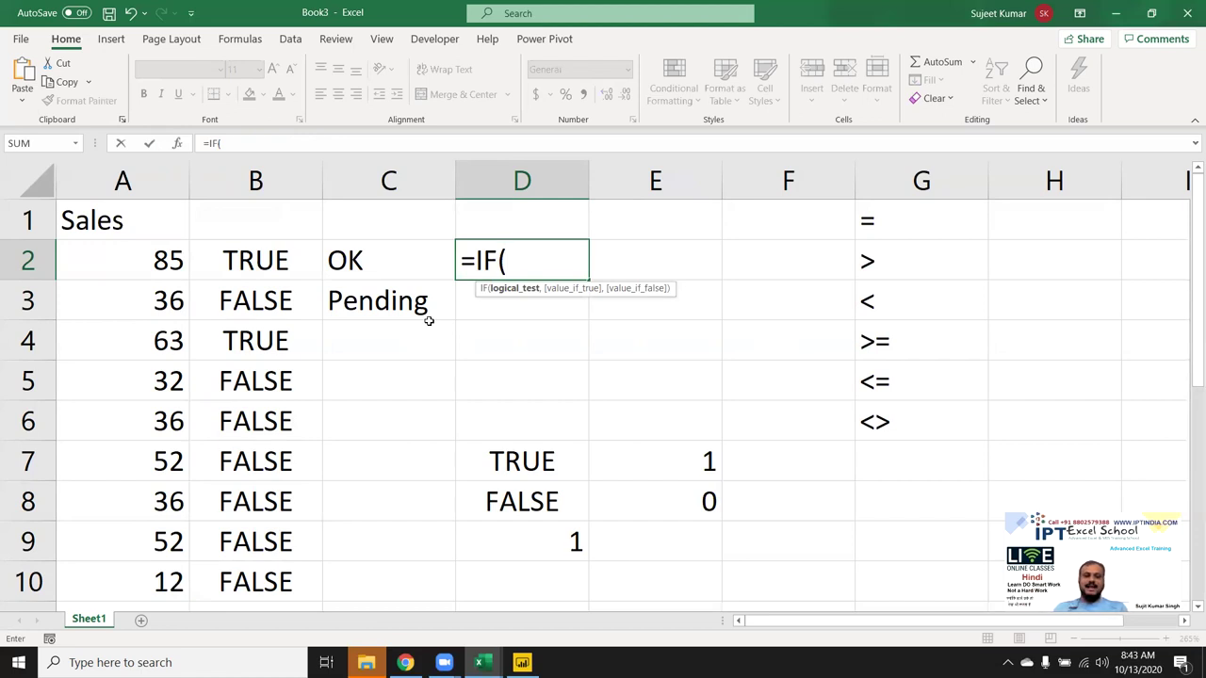
Dismiss the formula warnings and finish D2 as =IF(B2,), which displays 0
key("Return")
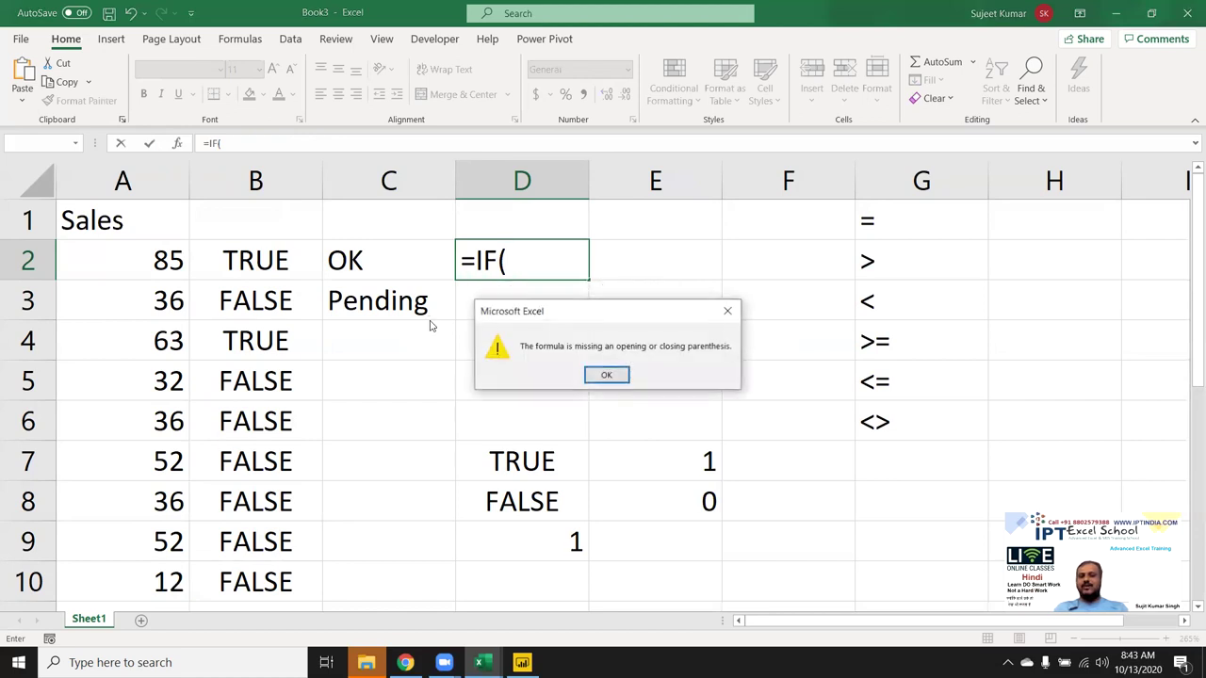
key("Return")
key("Return")
key("Return")
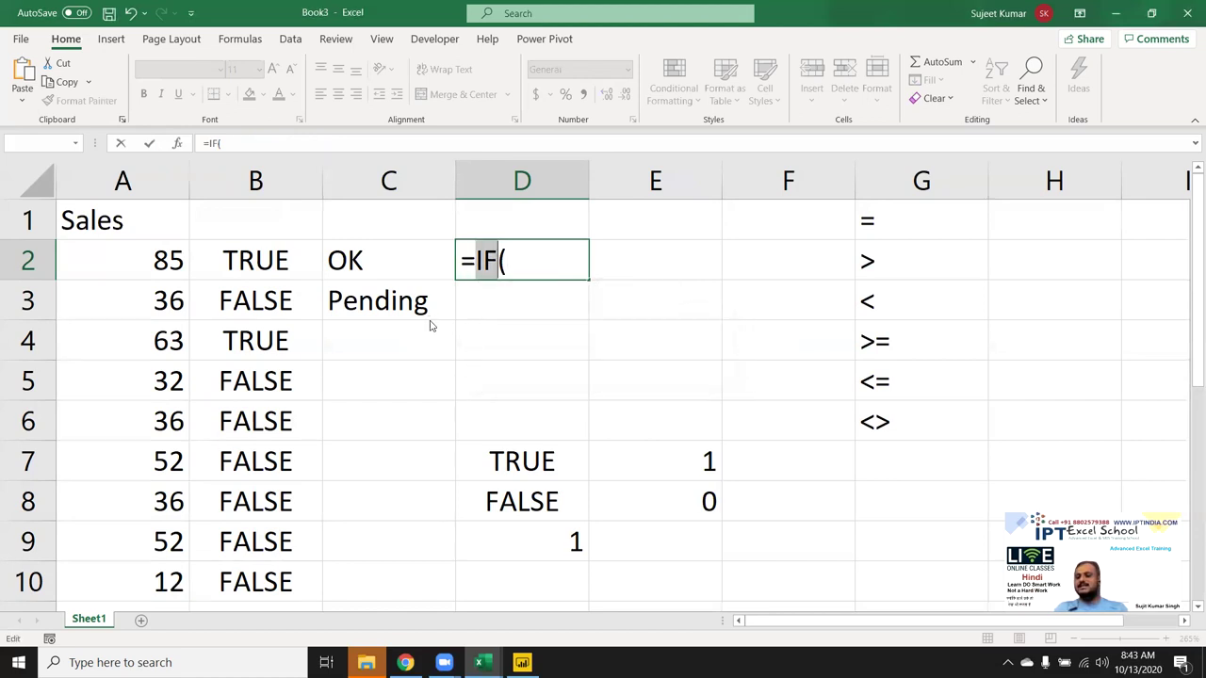
key("Return")
key("Return")
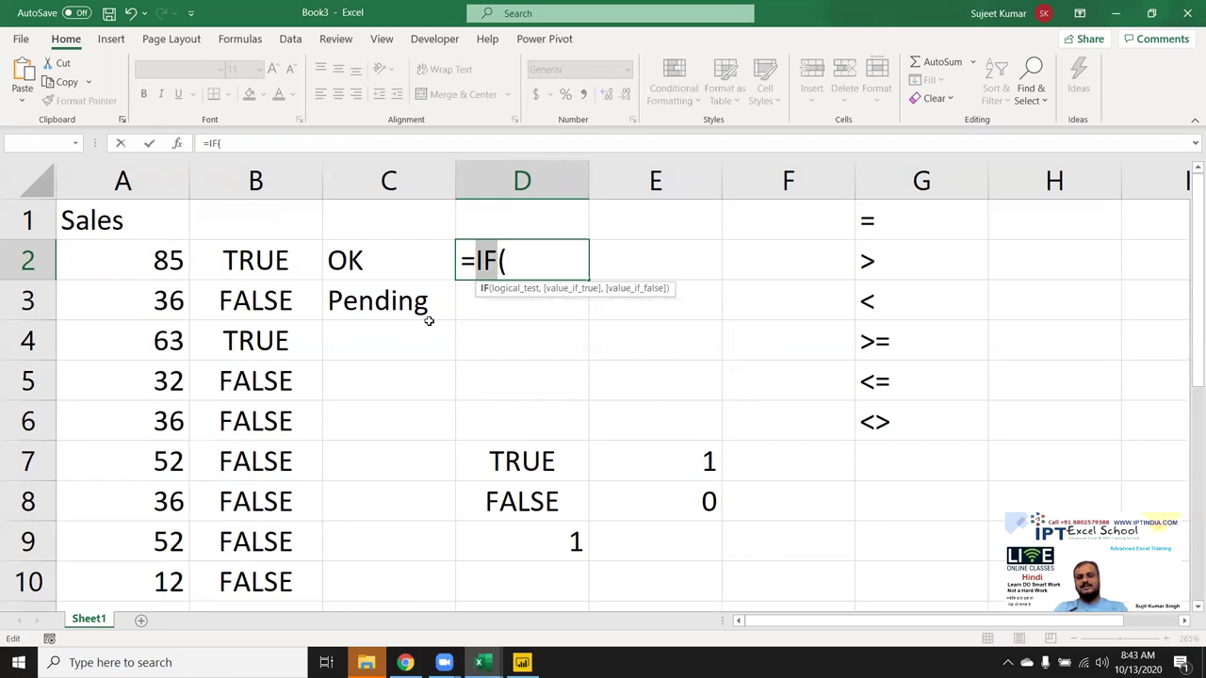
key("End")
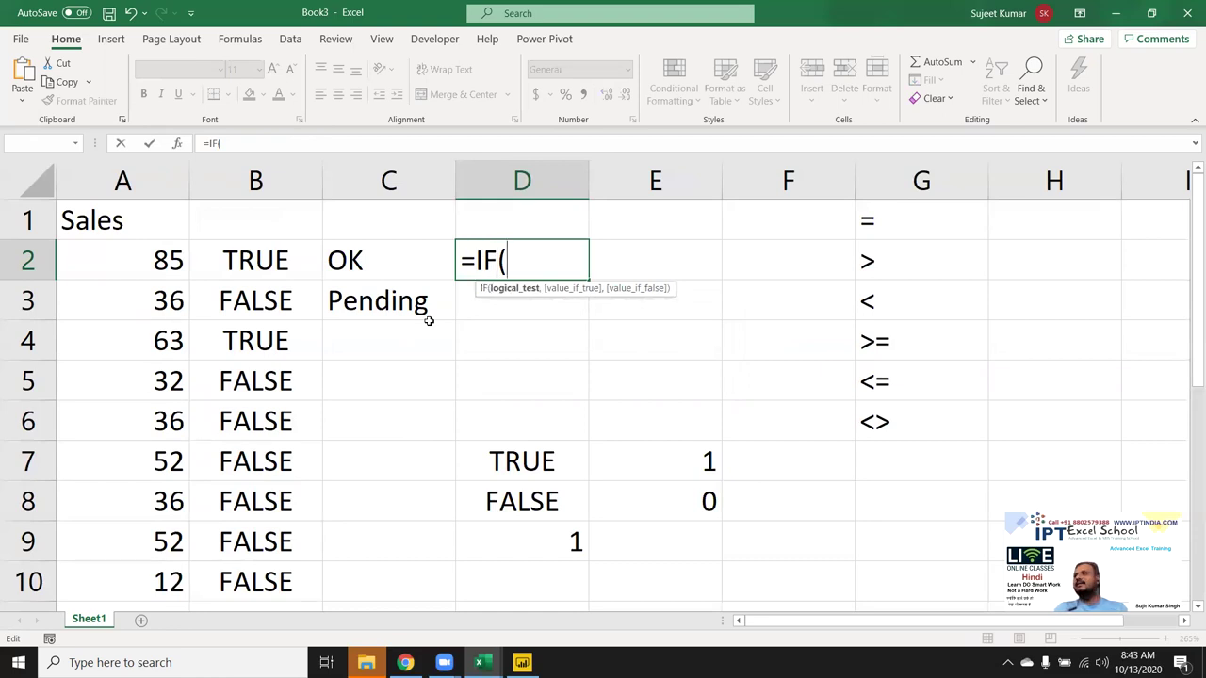
key("Left")
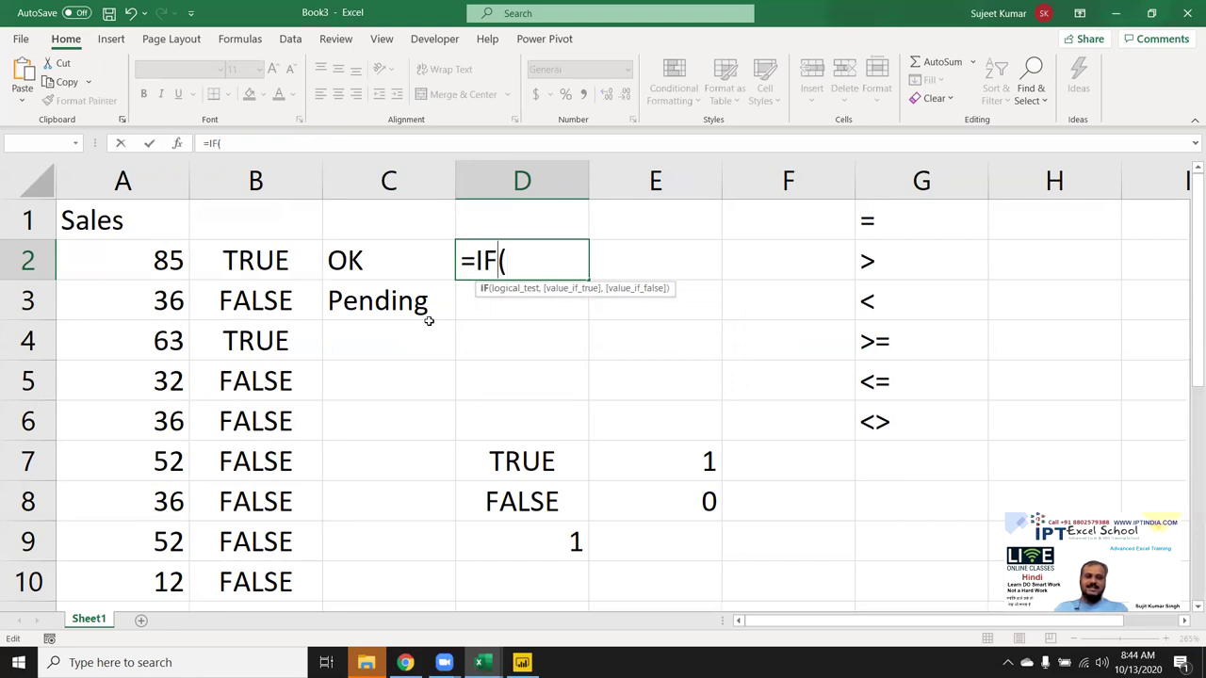
key("Right")
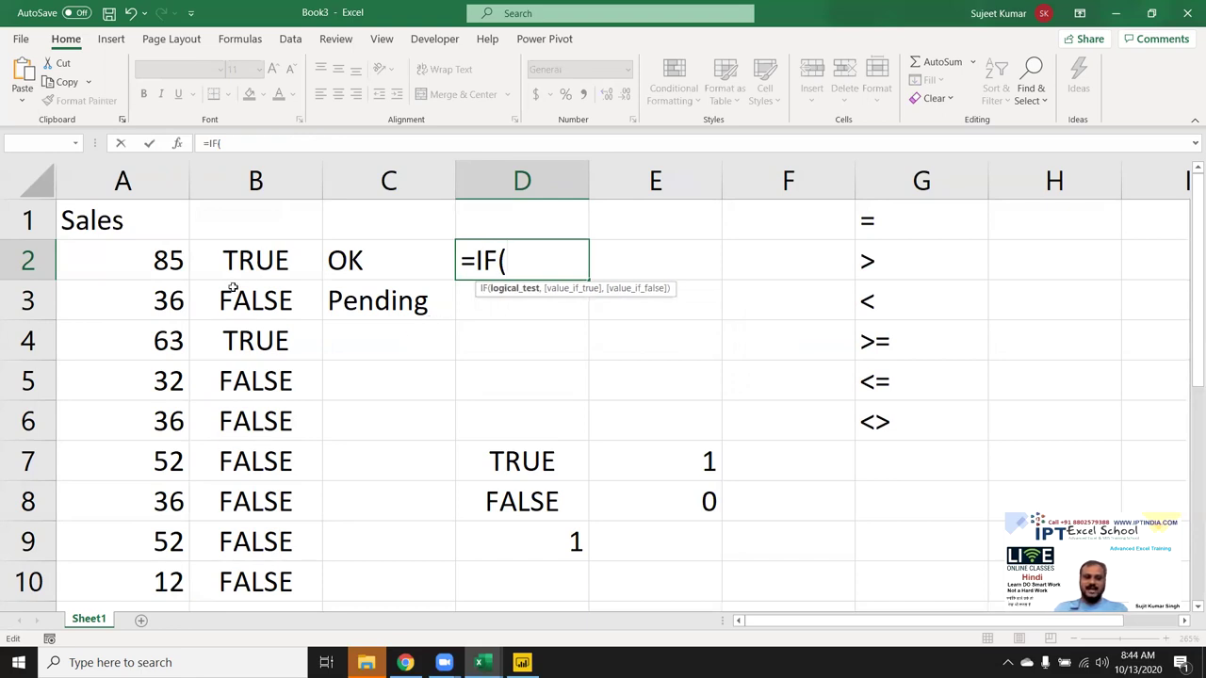
left_click(248, 276)
type(",")
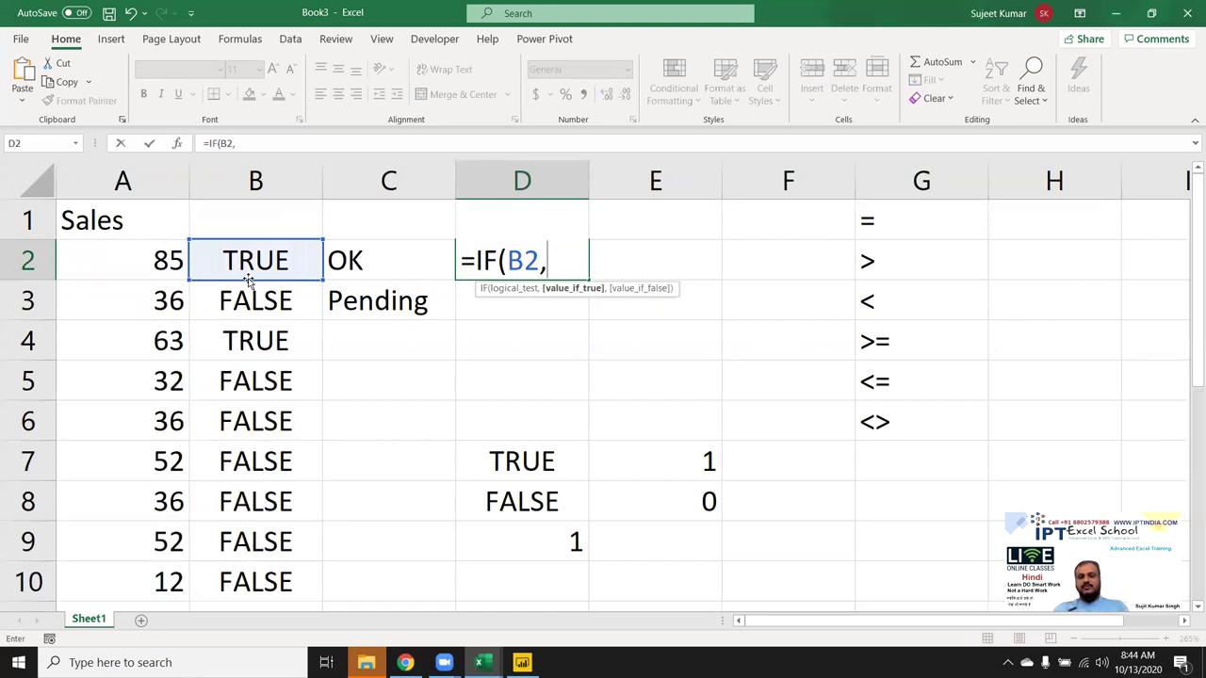
key("Return")
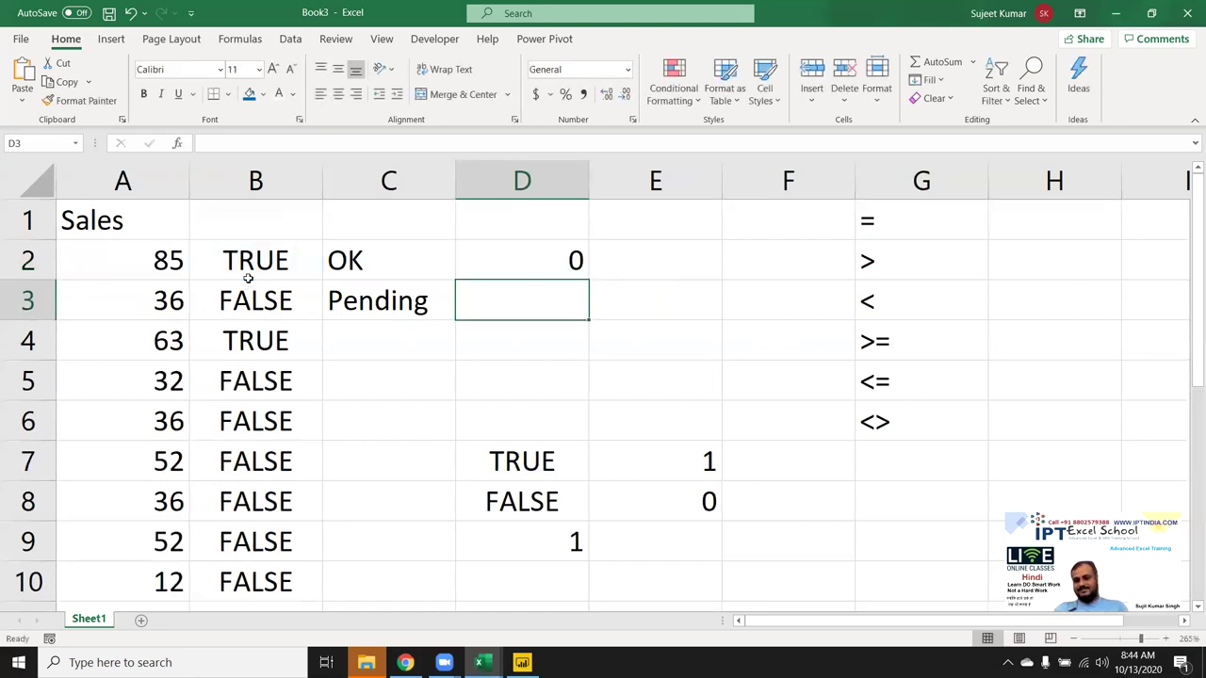
key("Up")
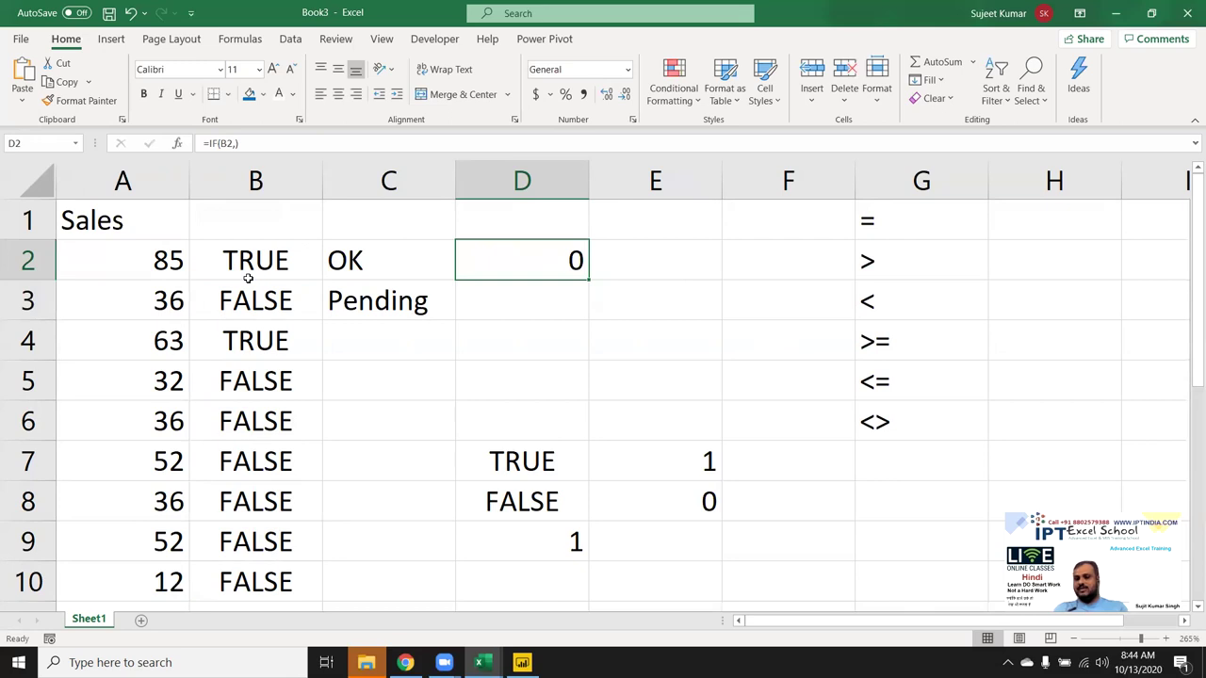
Try VLOOKUP then SUBSTITUTE in D3, cancel both, and add a new blank Sheet2
key("Down")
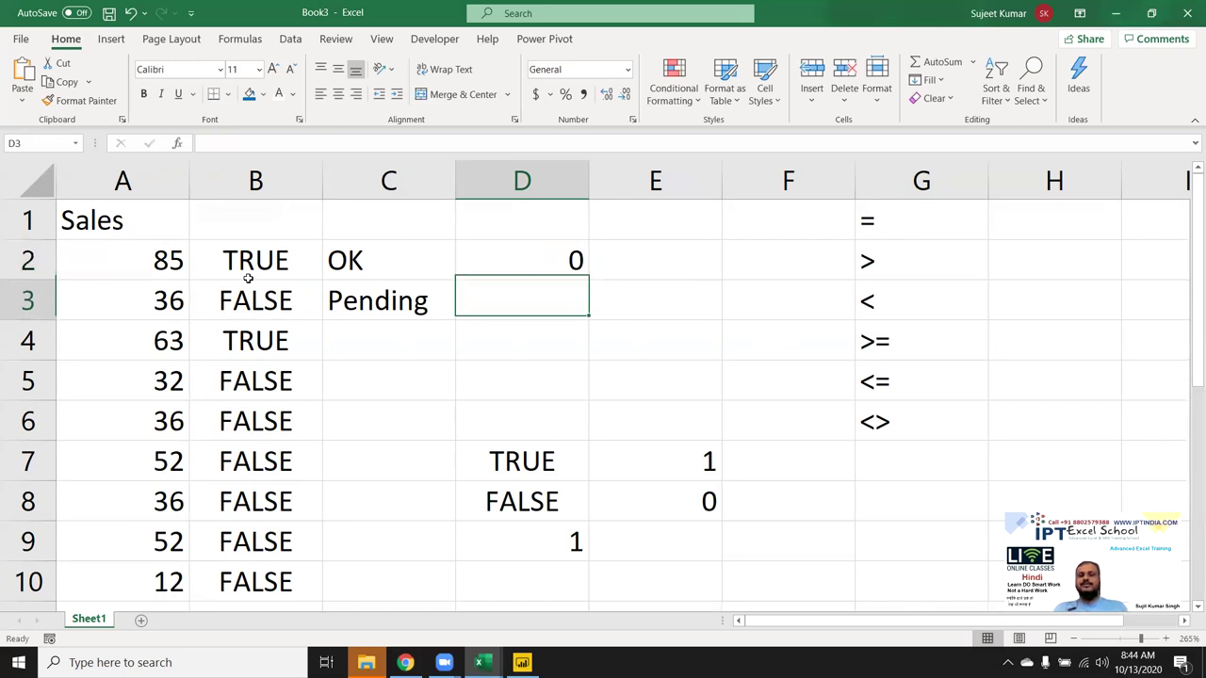
type("=v")
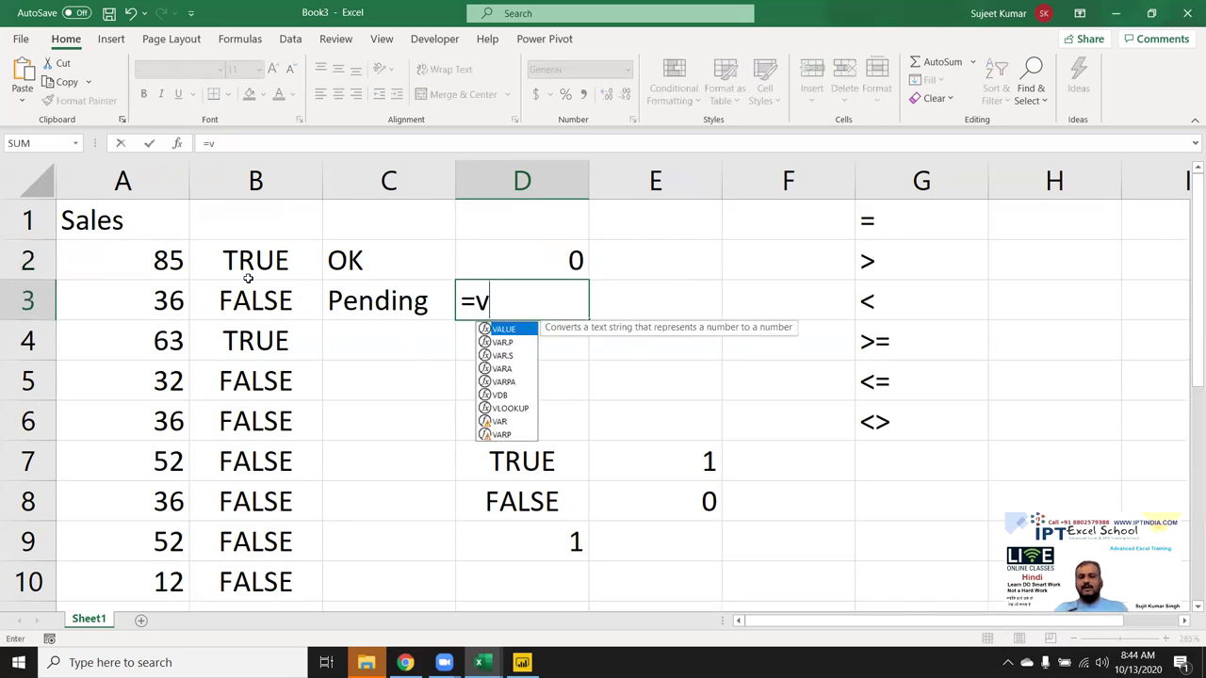
type("l")
key("Tab")
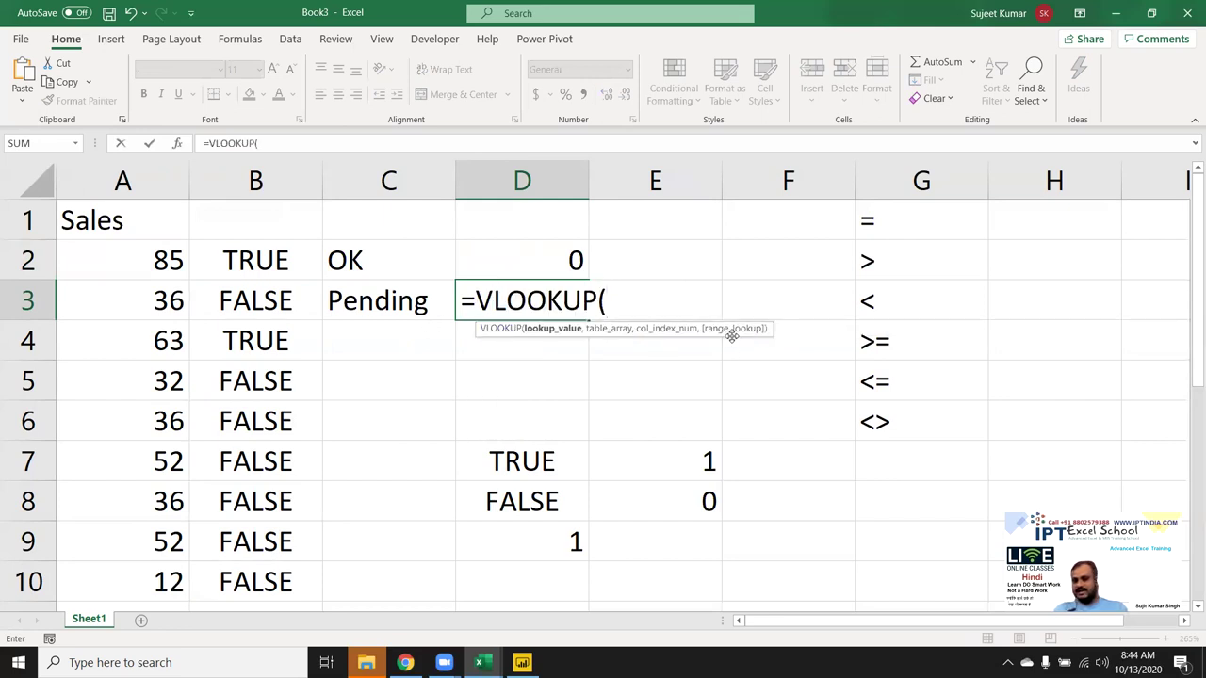
key("BackSpace")
key("BackSpace")
key("BackSpace")
type("sub")
key("Tab")
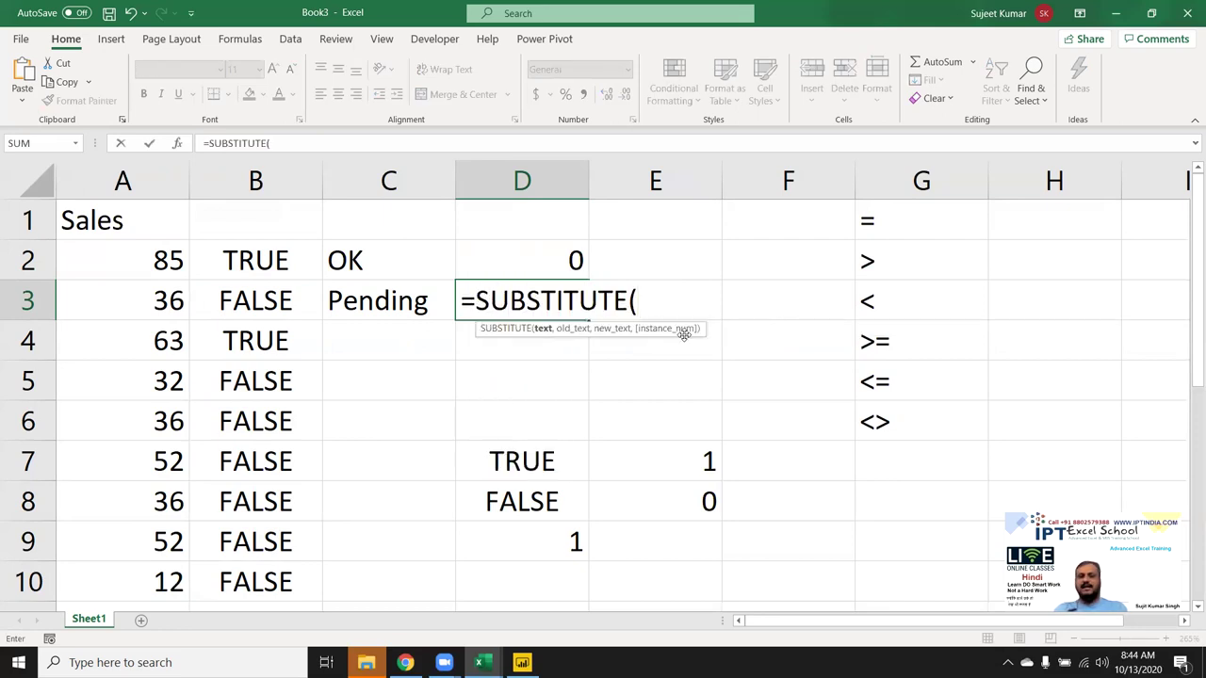
key("Escape")
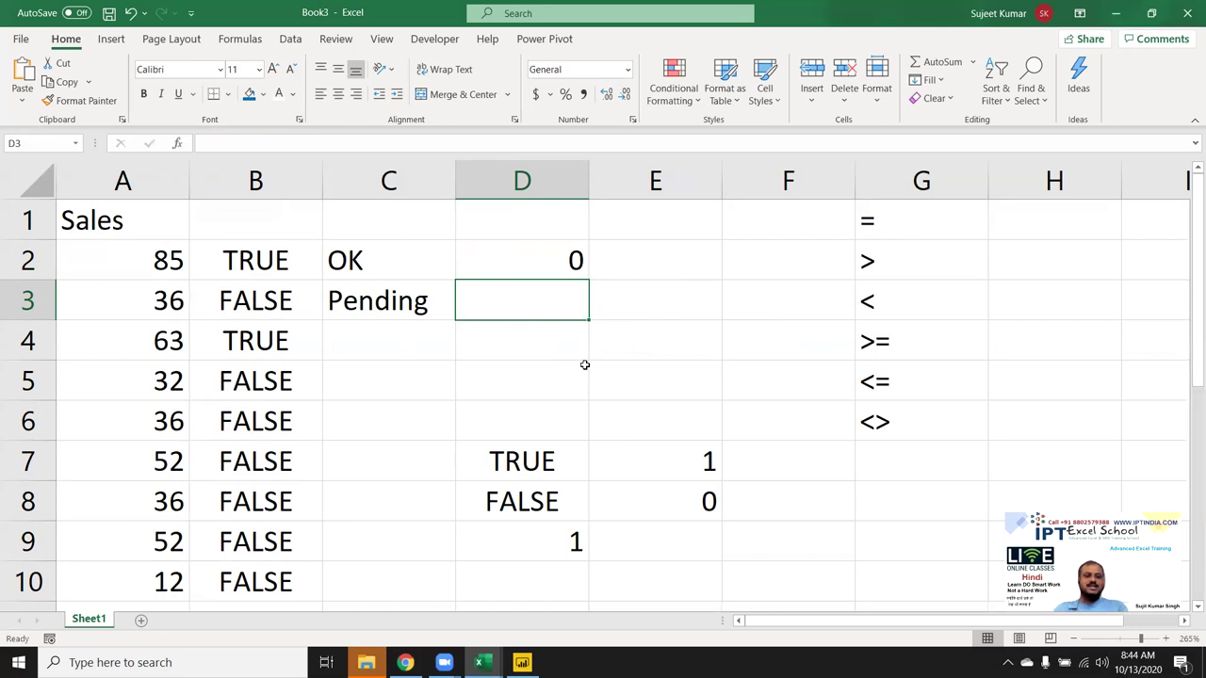
left_click(141, 620)
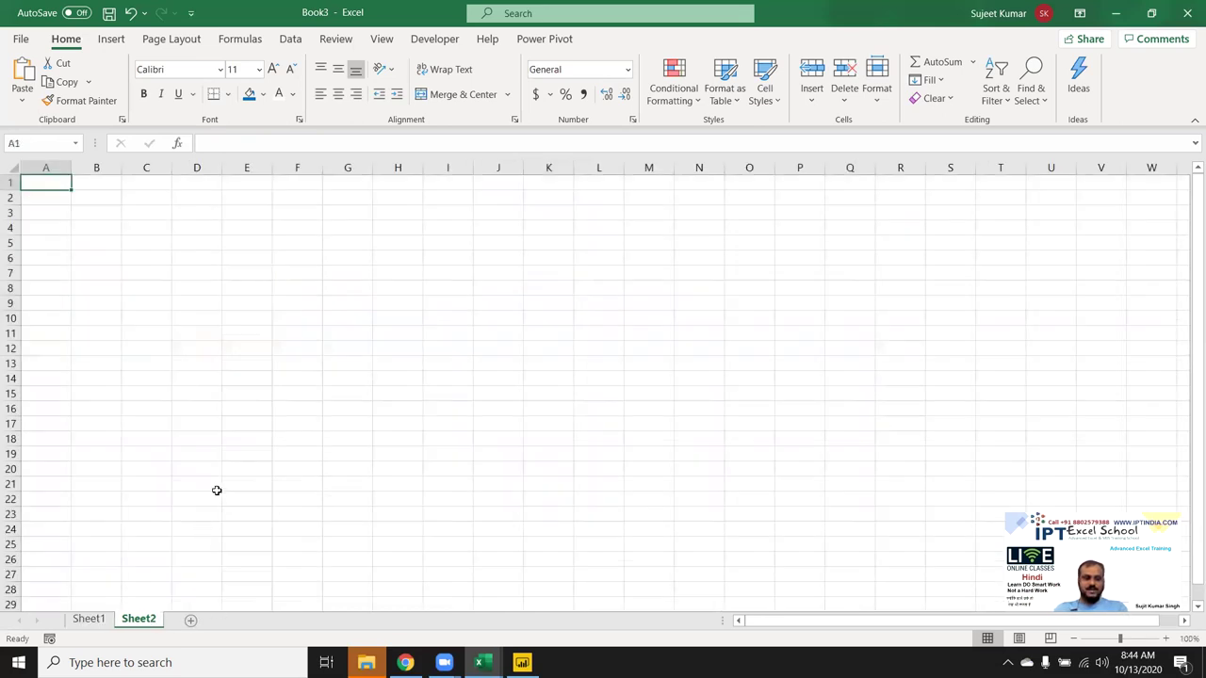
Put the heading Name in cell A1 of Sheet2
type("Name")
key("Return")
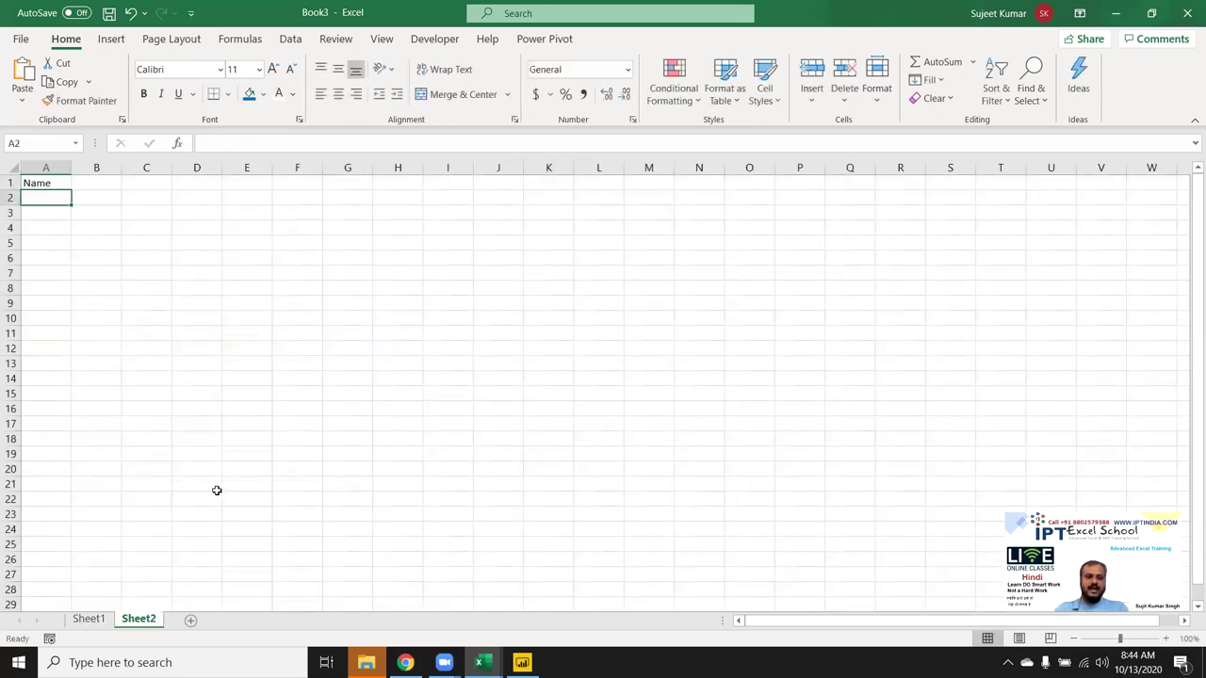
key("alt+Tab")
key("alt+Tab")
key("alt+Tab")
key("alt+Tab")
key("alt+Tab")
key("alt+Tab")
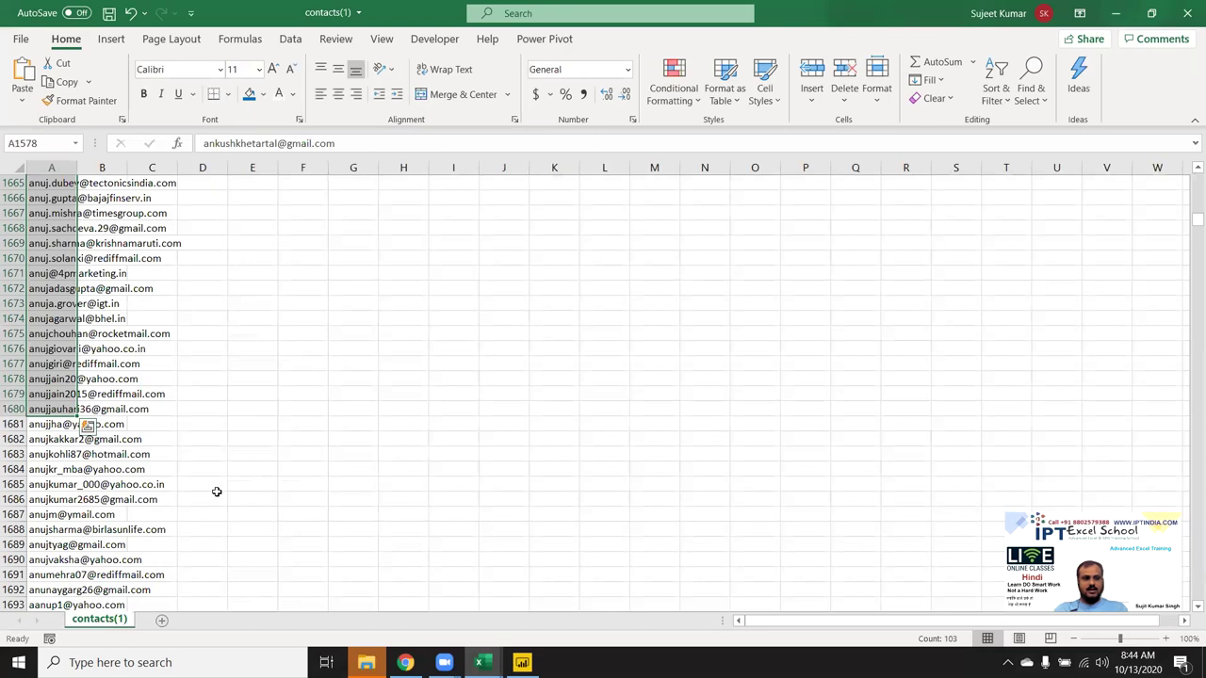
Insert a blank row at row 1681 in the contacts workbook, then save and close it
left_click(42, 425)
left_click(14, 424)
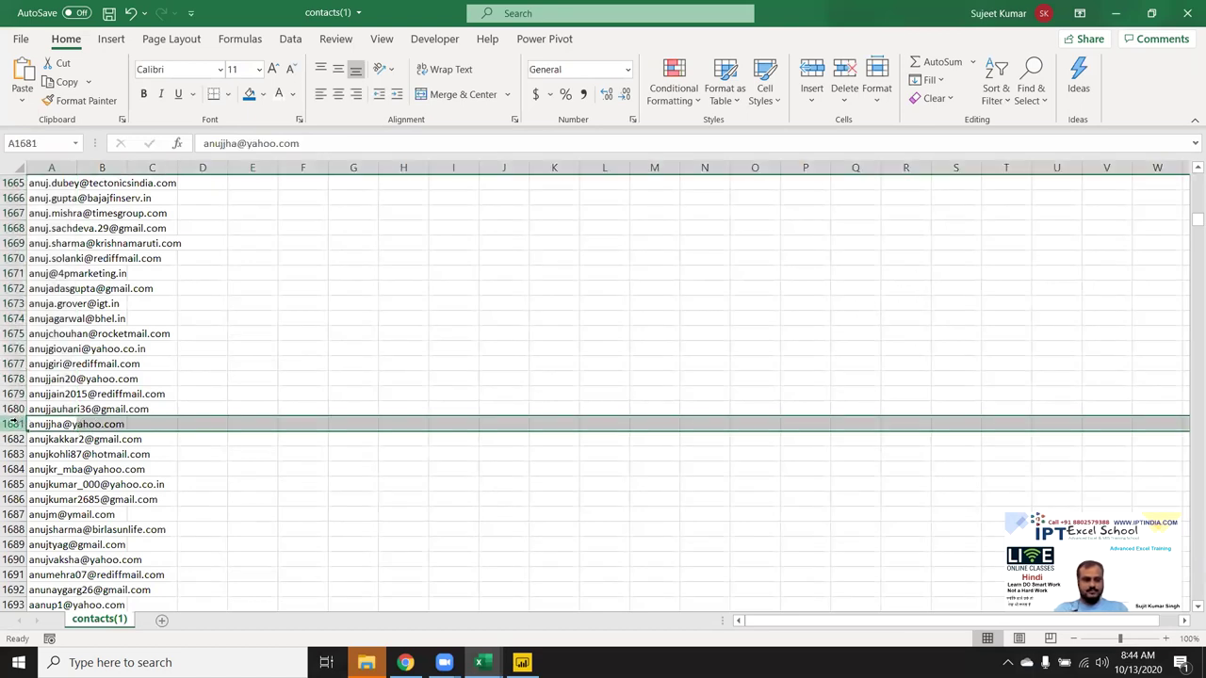
key("ctrl+shift+plus")
left_click(11, 424)
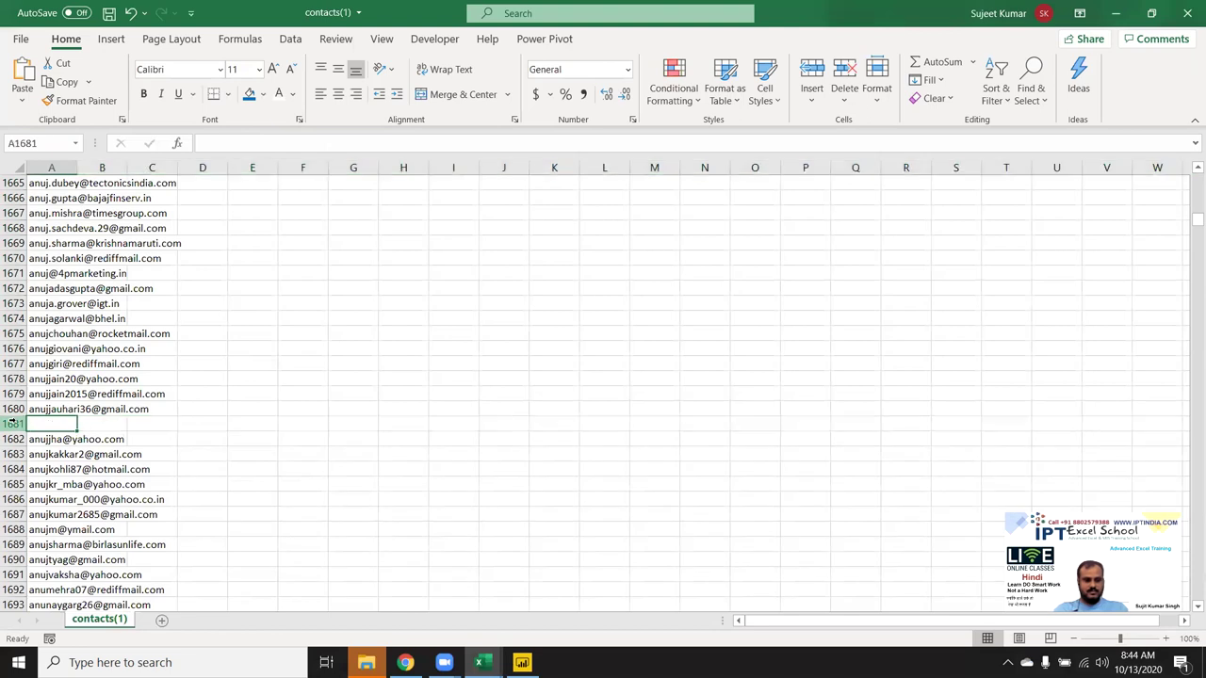
key("ctrl+s")
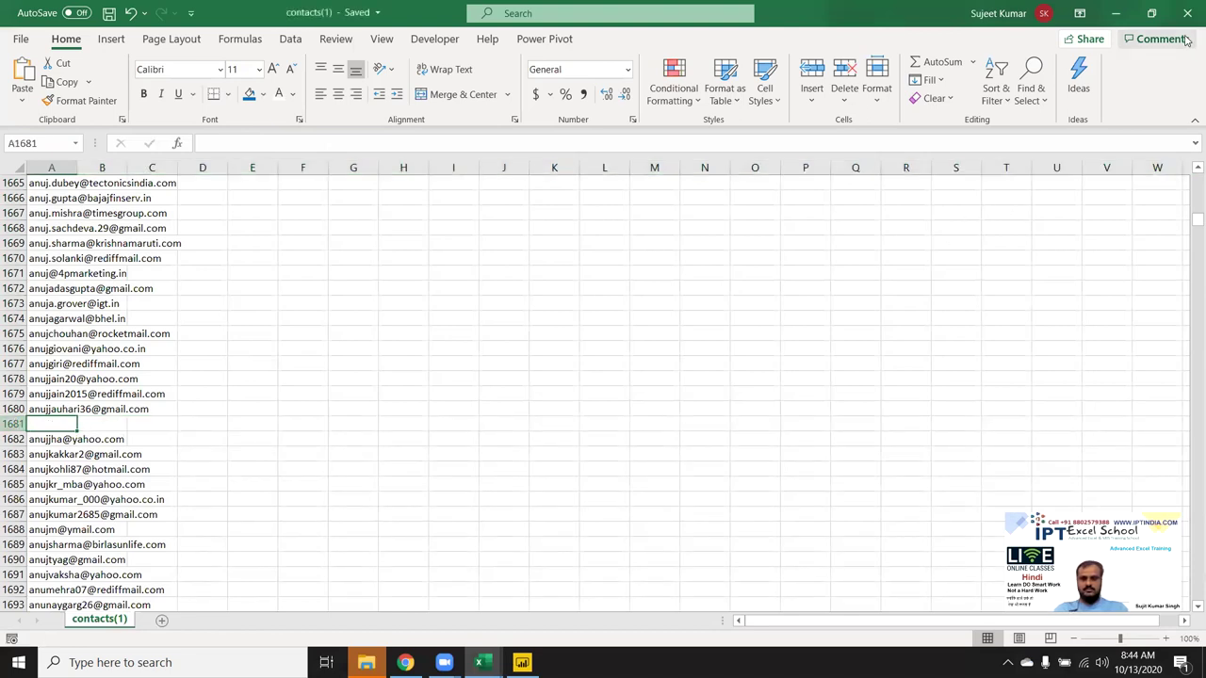
left_click(1187, 21)
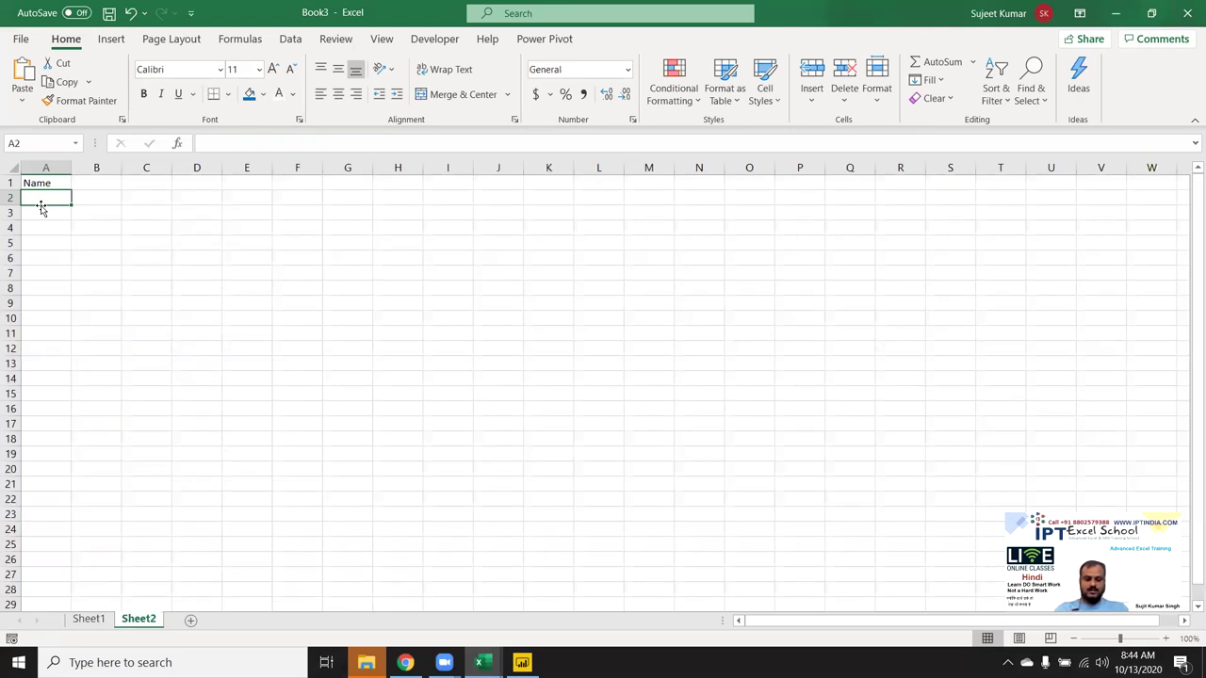
Enter the names Puja, Kavita, Neeraj and Mohan in A2:A5
type("Puja")
key("Return")
type("Kavi")
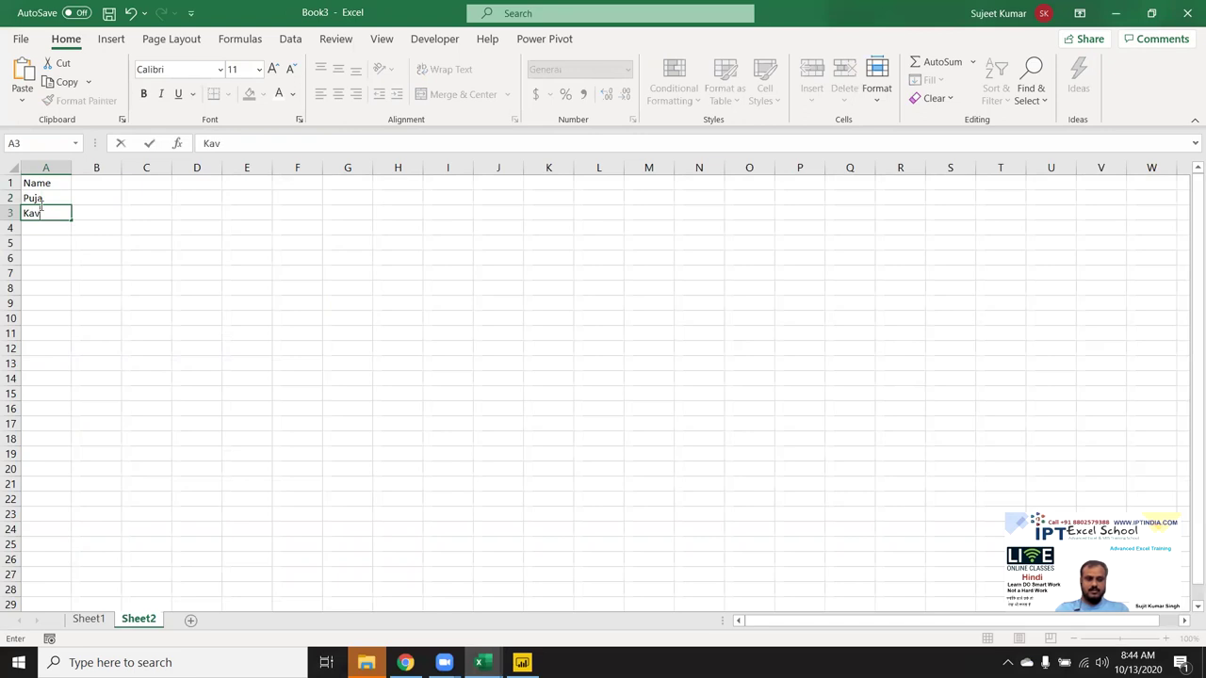
type("ta")
key("Return")
type("Neeraj")
key("Return")
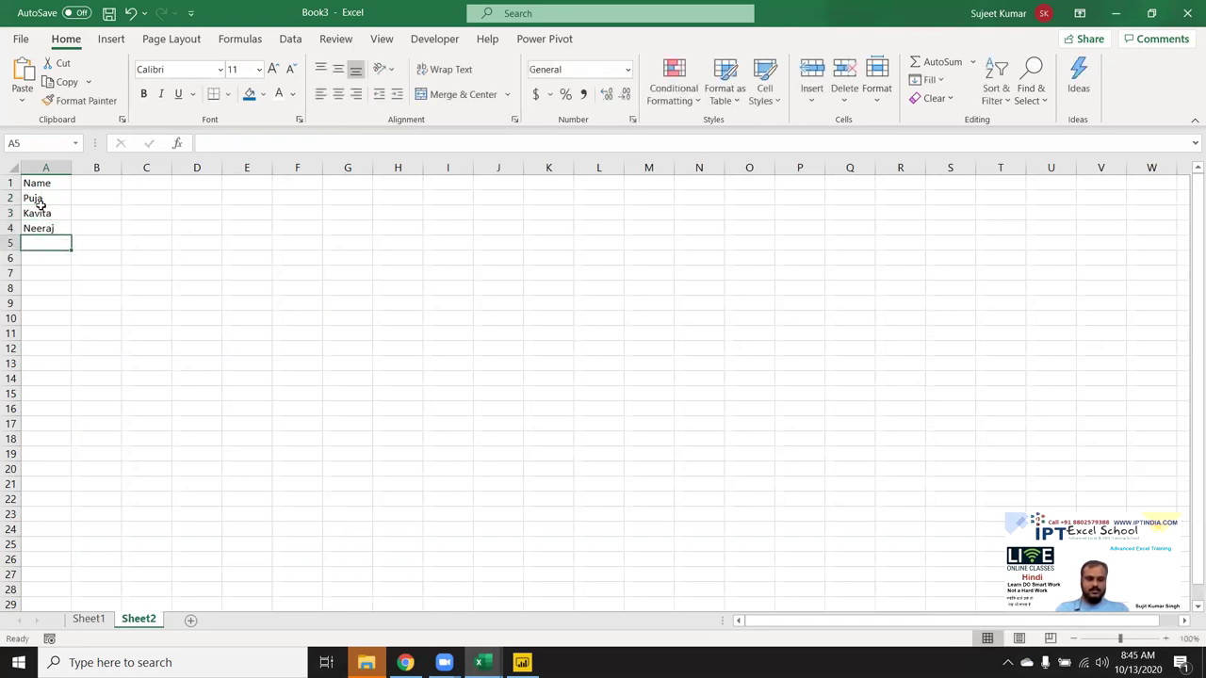
type("Mohan")
key("Return")
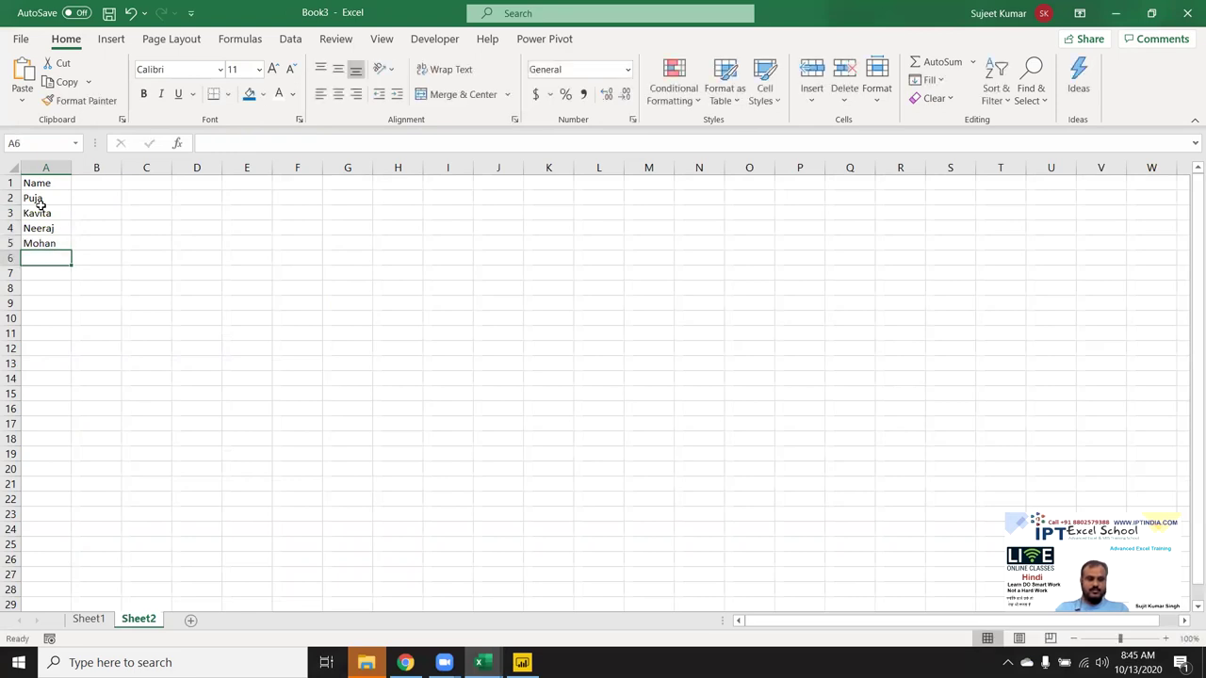
Add Uday, Amar and Amarit in A6:A8, then select the names A2:A8
type("Uday")
key("Return")
type("Amar")
key("Return")
type("Amarit")
key("Return")
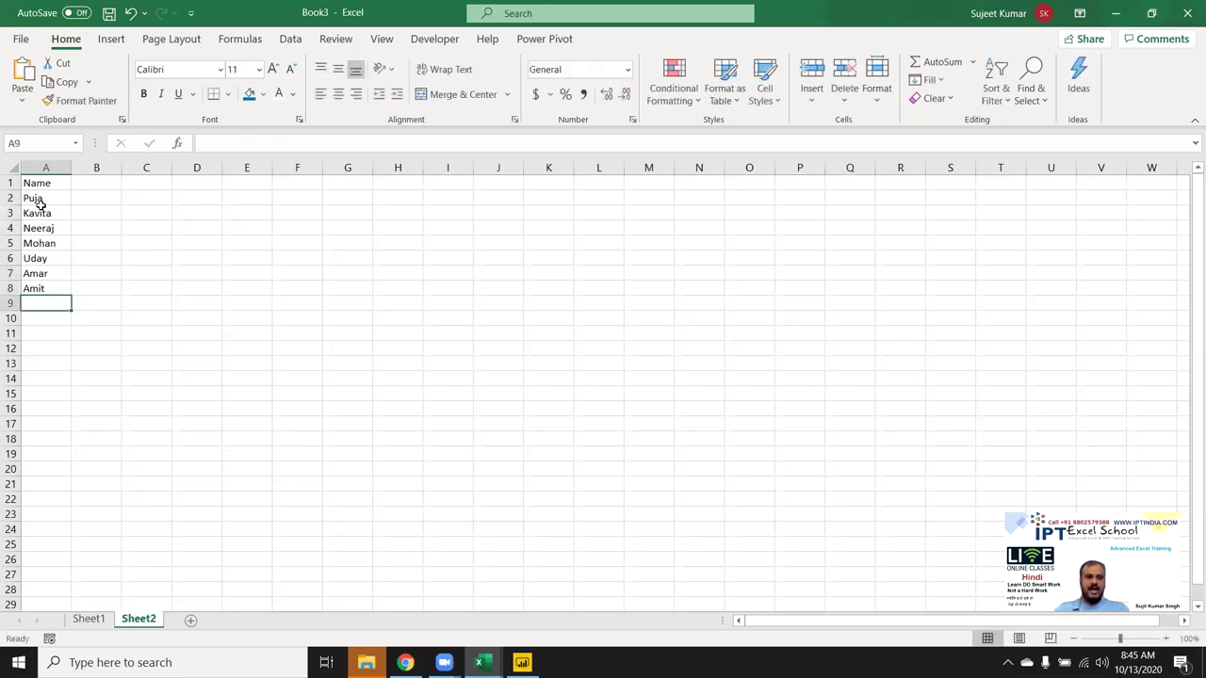
left_click(41, 203)
key("ctrl+shift+Down")
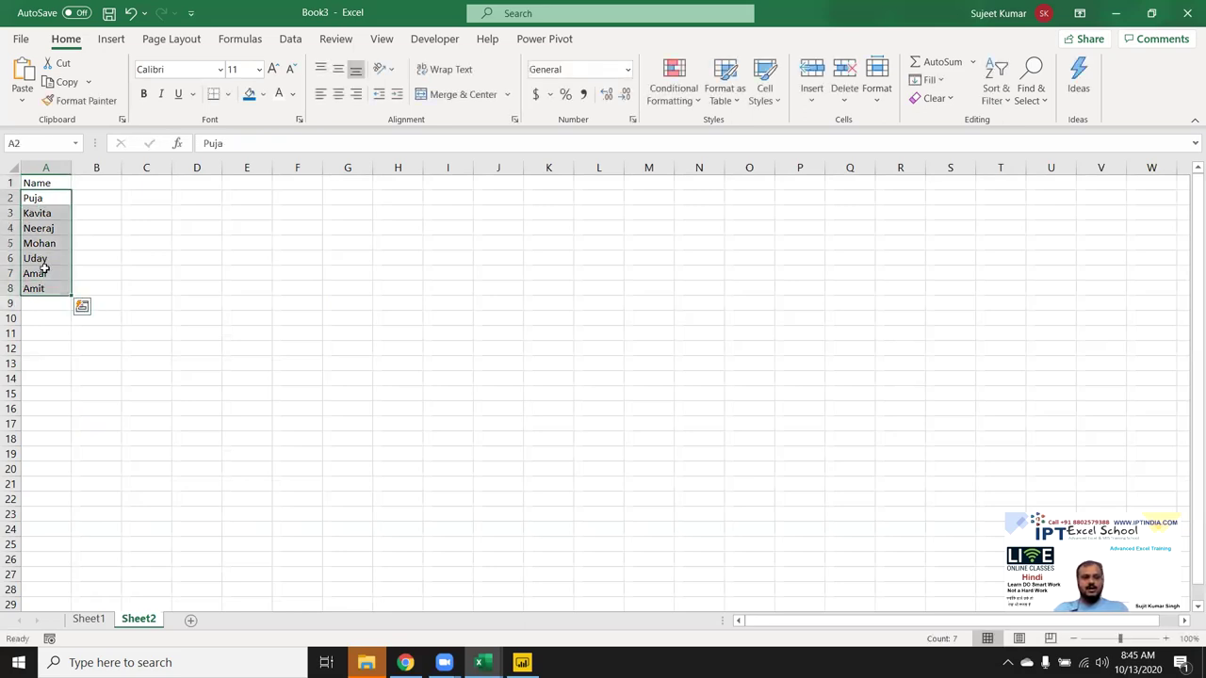
Drag A2:A8 down to repeat the seven names through row 39, dismissing Conditional Formatting
left_click_drag(70, 295, 74, 653)
scroll(68, 606, "down", 5)
scroll(68, 606, "up", 6)
scroll(67, 606, "up", 1)
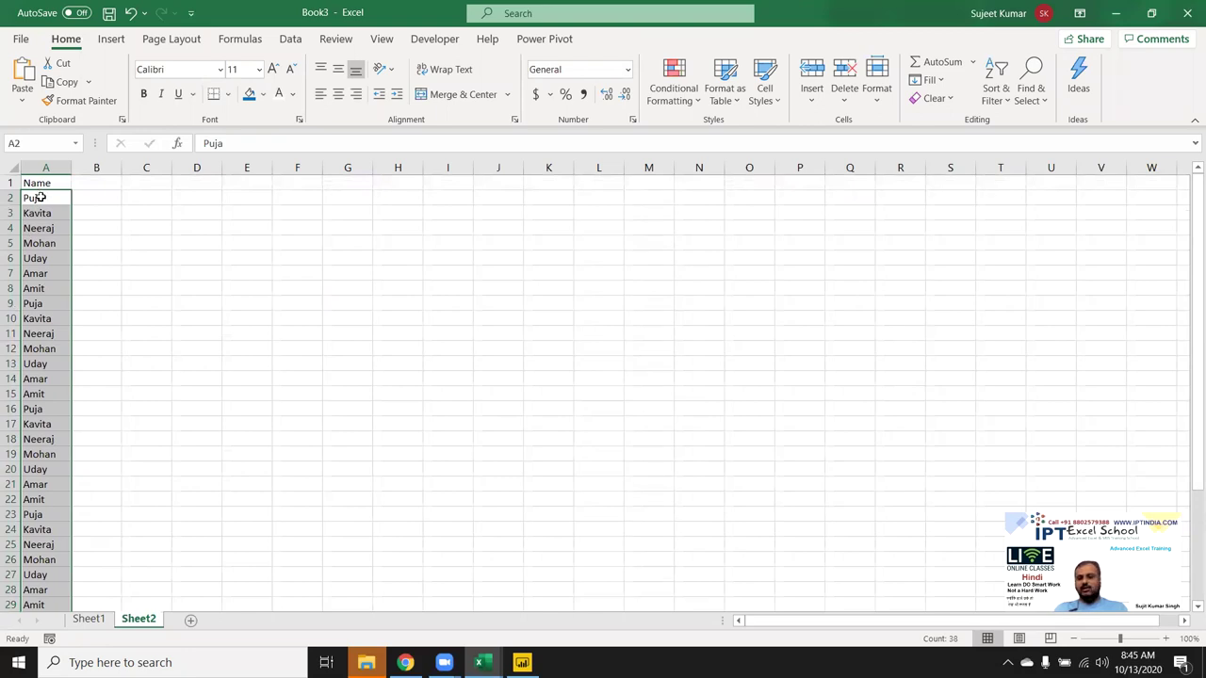
left_click(676, 95)
mouse_move(686, 132)
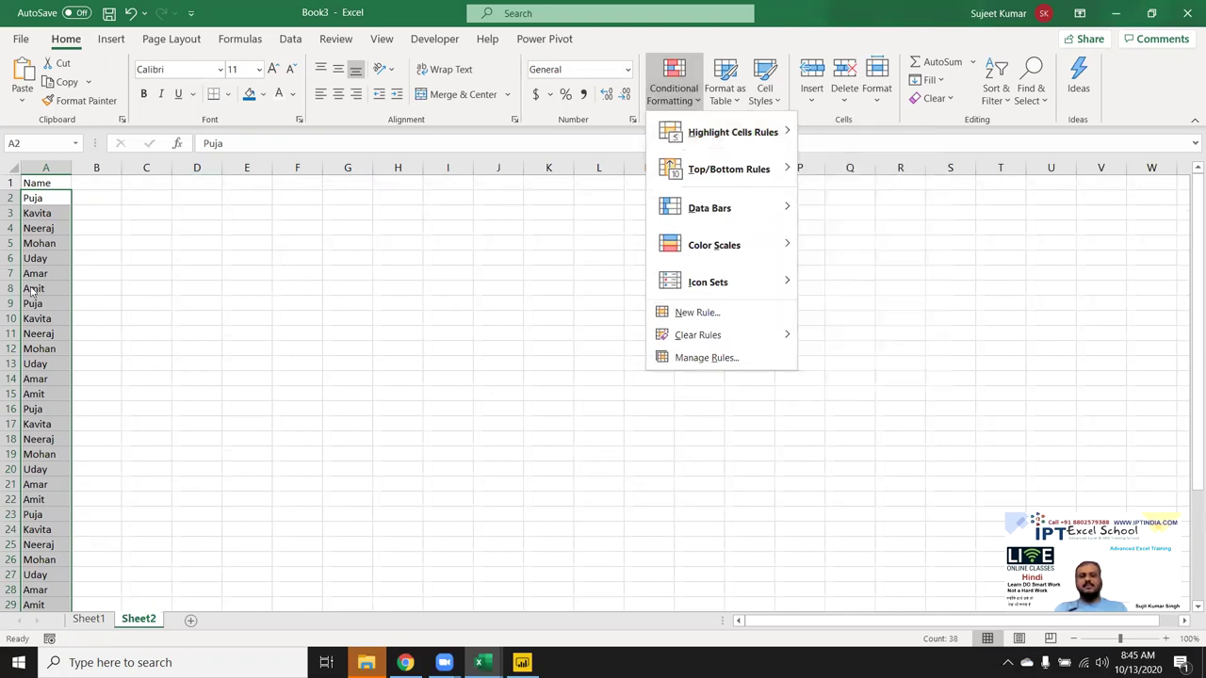
key("Escape")
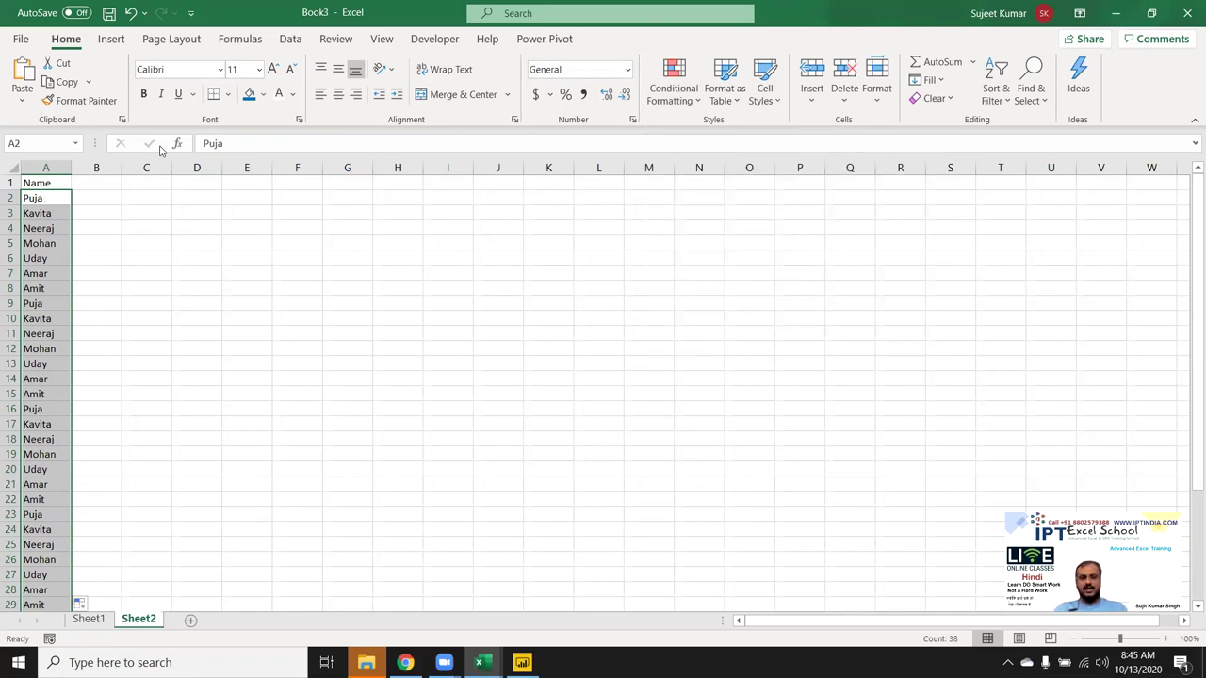
Select A1:A39 and try a quick A-to-Z sort, then undo it
left_click(52, 185)
key("ctrl+shift+Down")
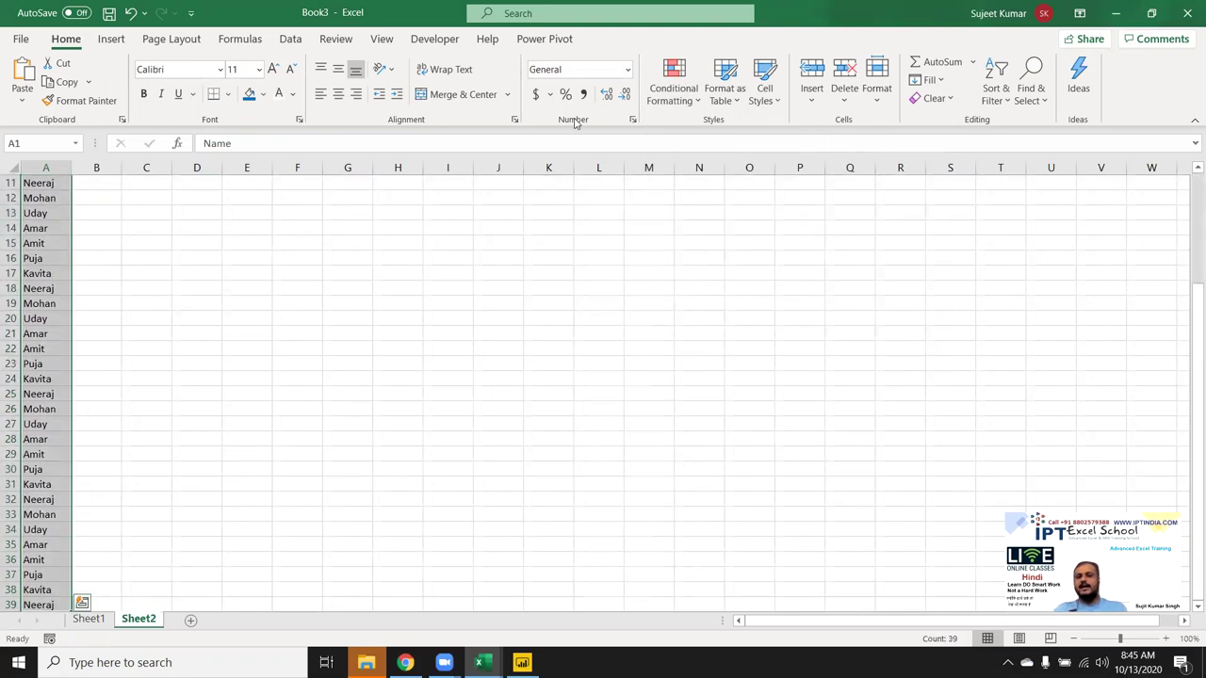
left_click(997, 95)
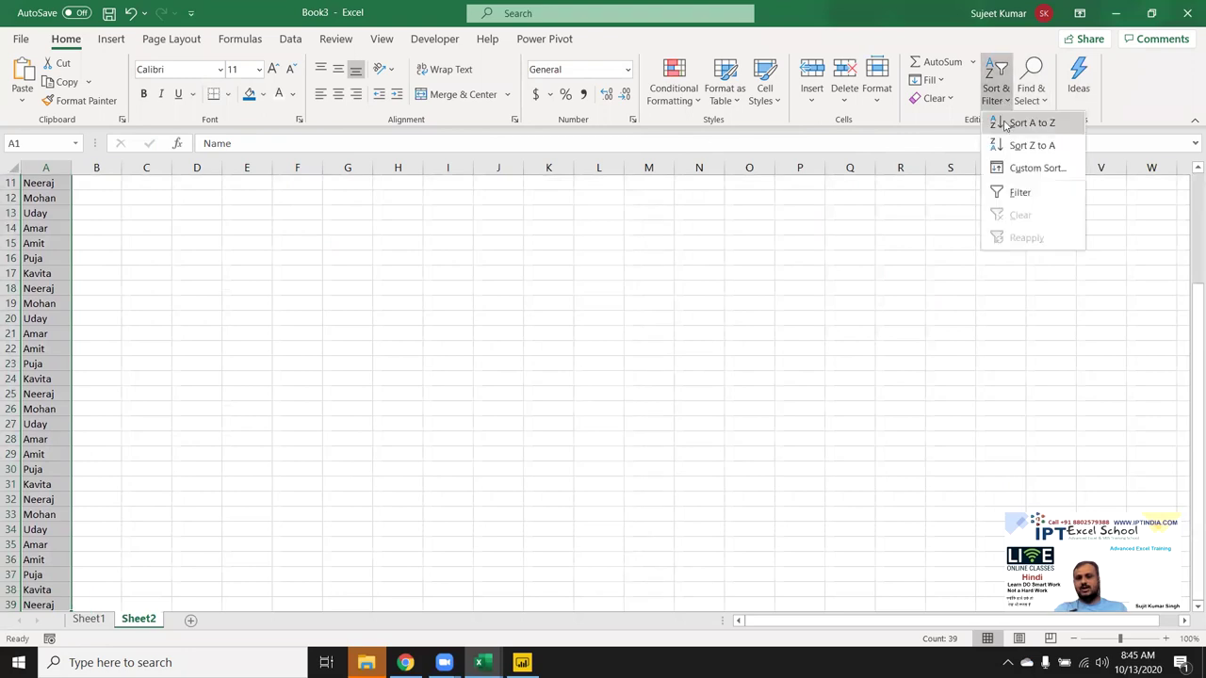
left_click(1005, 125)
key("ctrl+z")
Custom-sort by Name A to Z with My data has headers checked, then pick B2
left_click(997, 95)
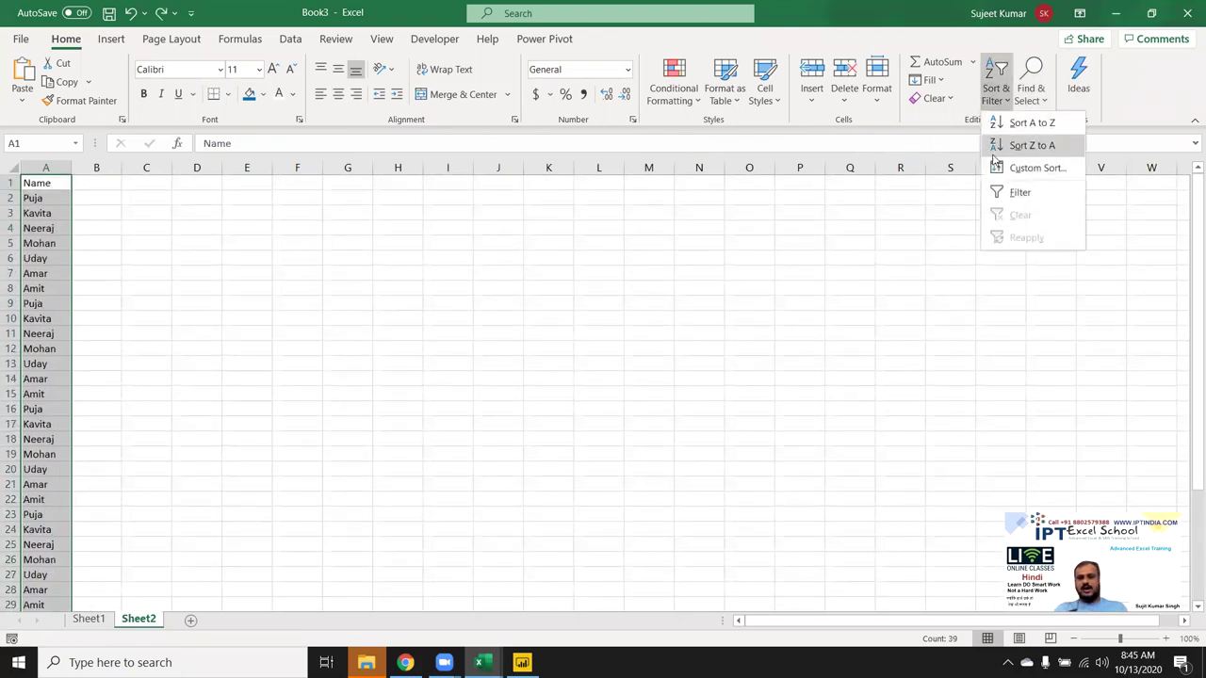
left_click(1016, 170)
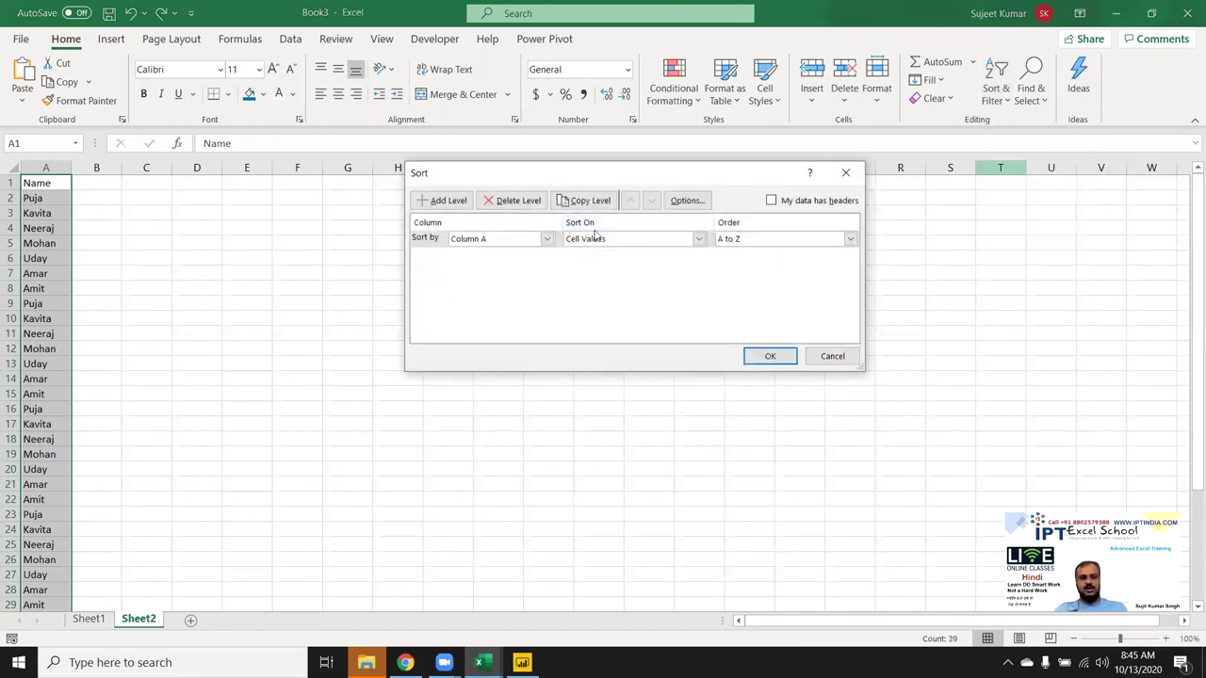
left_click(771, 199)
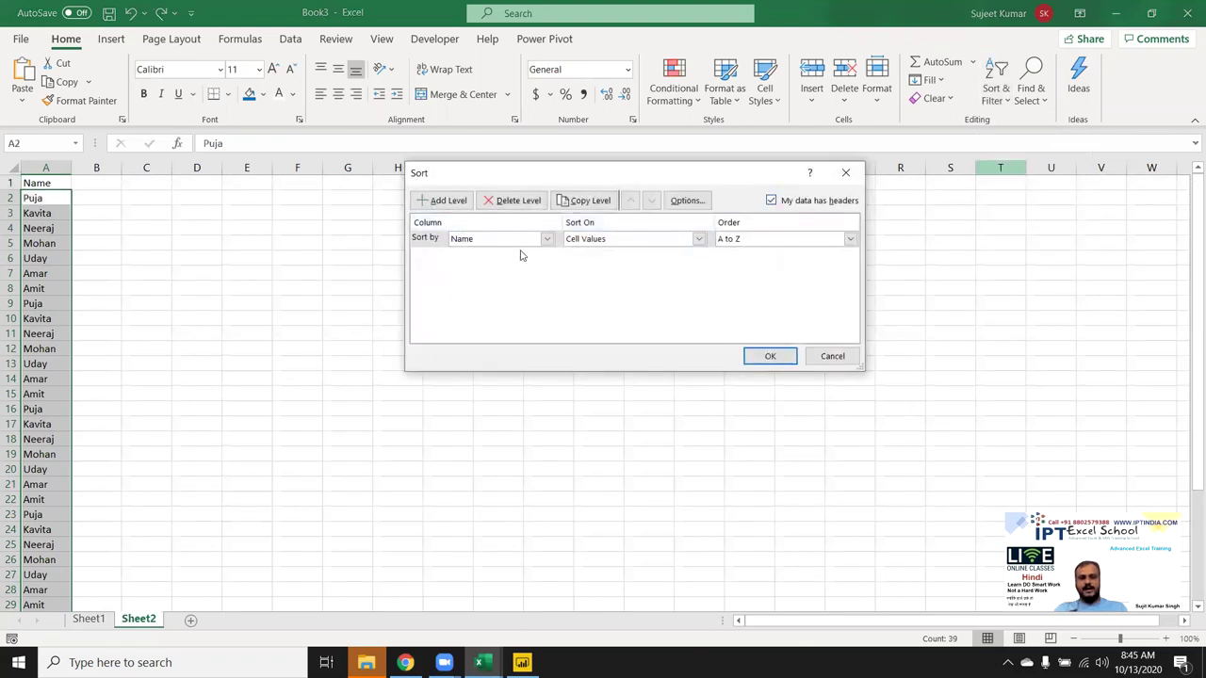
left_click(778, 358)
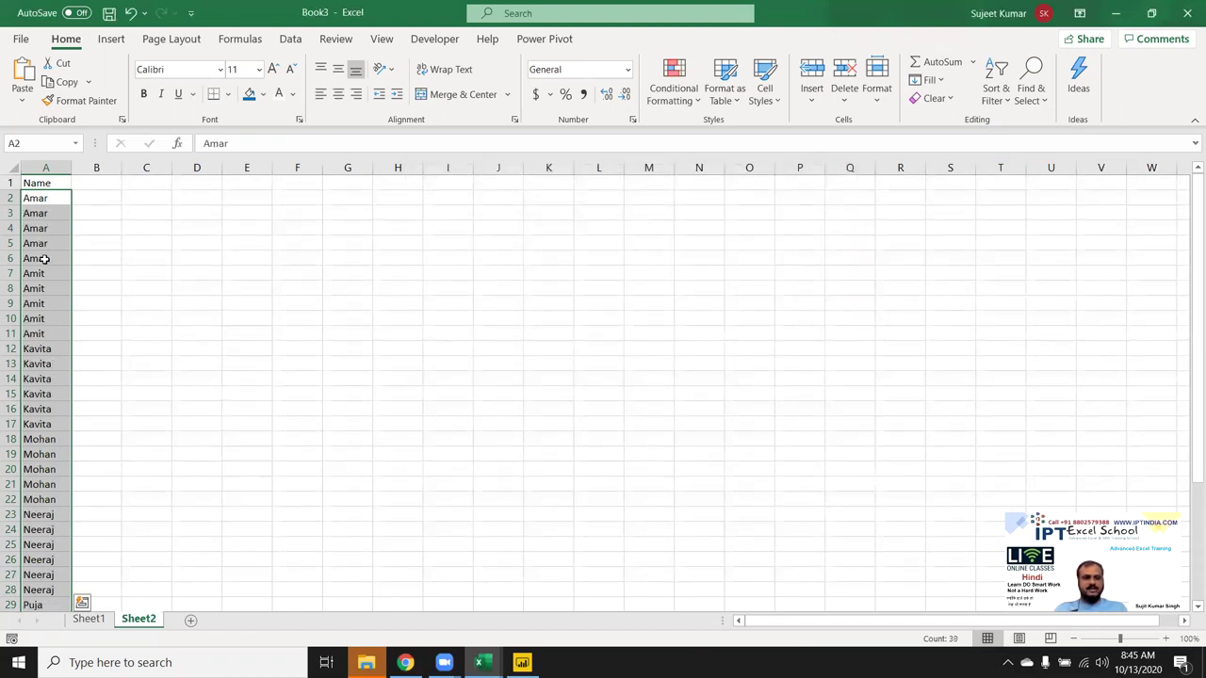
left_click_drag(44, 258, 43, 199)
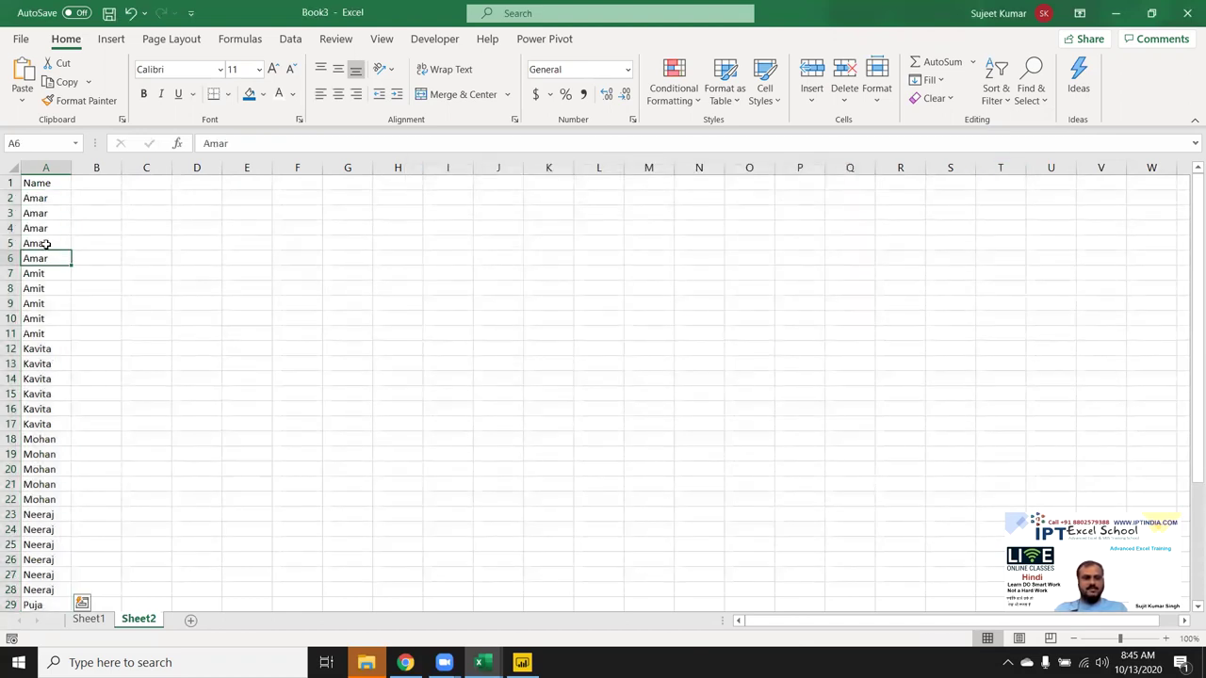
left_click(94, 198)
scroll(113, 201, "up", 5)
Enter =IF(A2=A1,"D","U") in B2 and fill it down column B
scroll(114, 211, "up", 6)
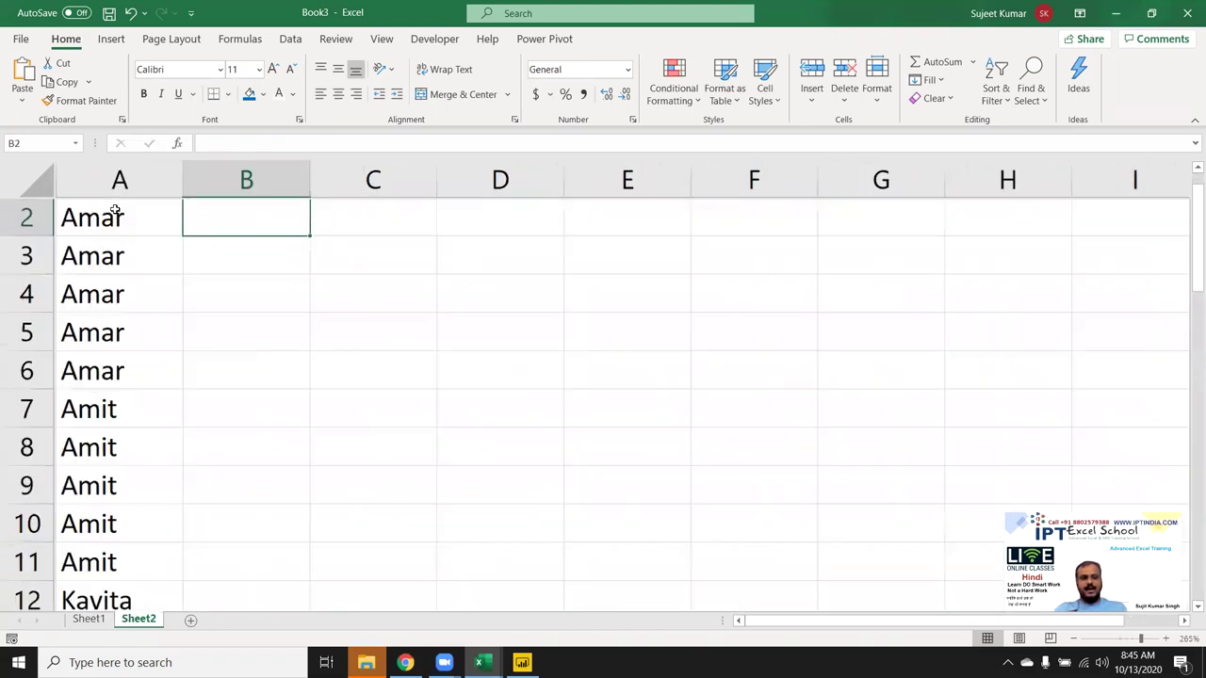
scroll(114, 211, "up", 1)
type("=")
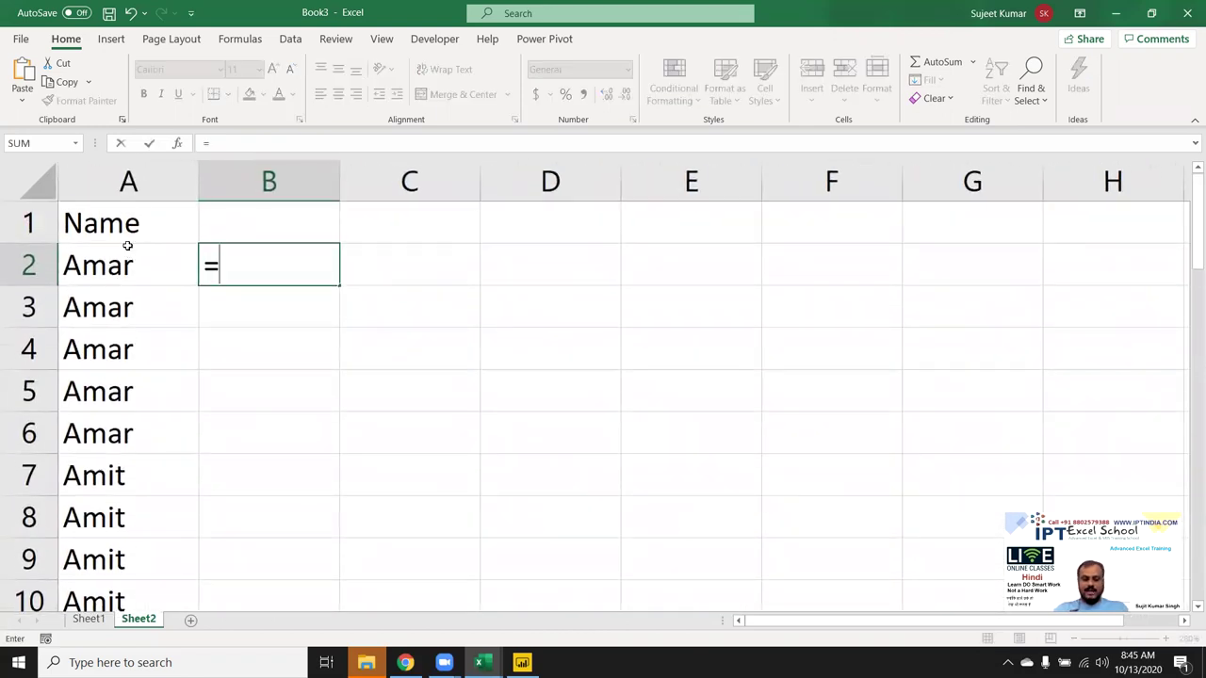
type("if")
key("Tab")
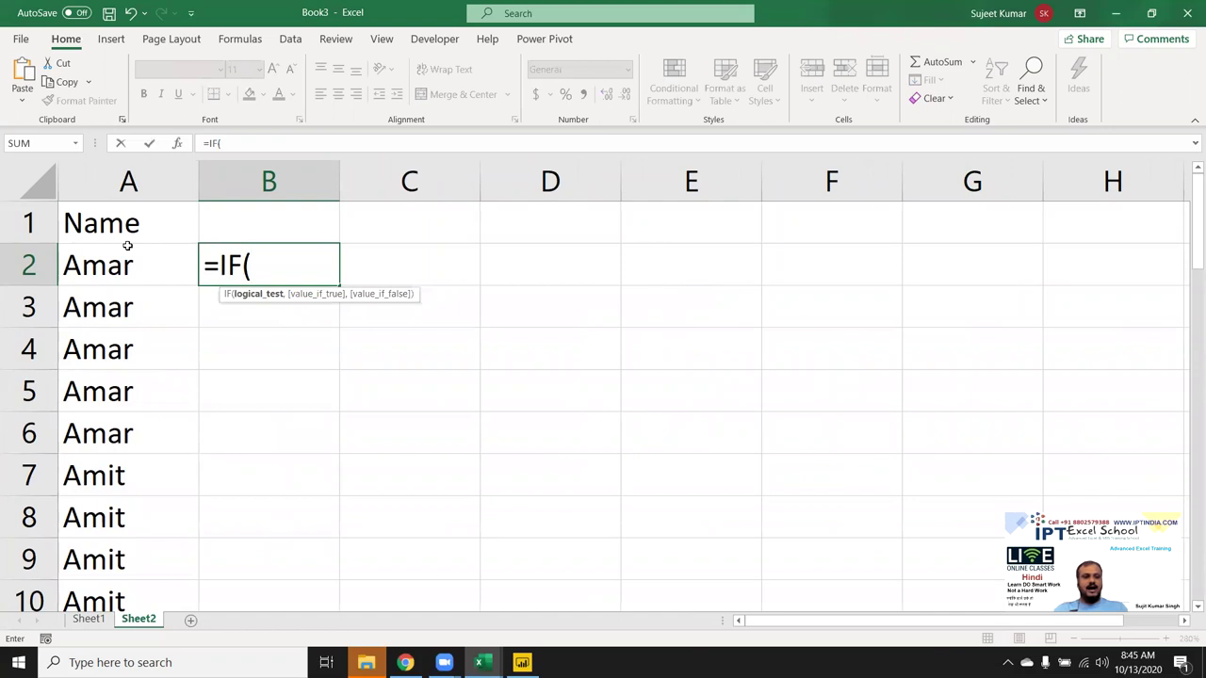
left_click(128, 247)
type("=")
key("Up")
key("Left")
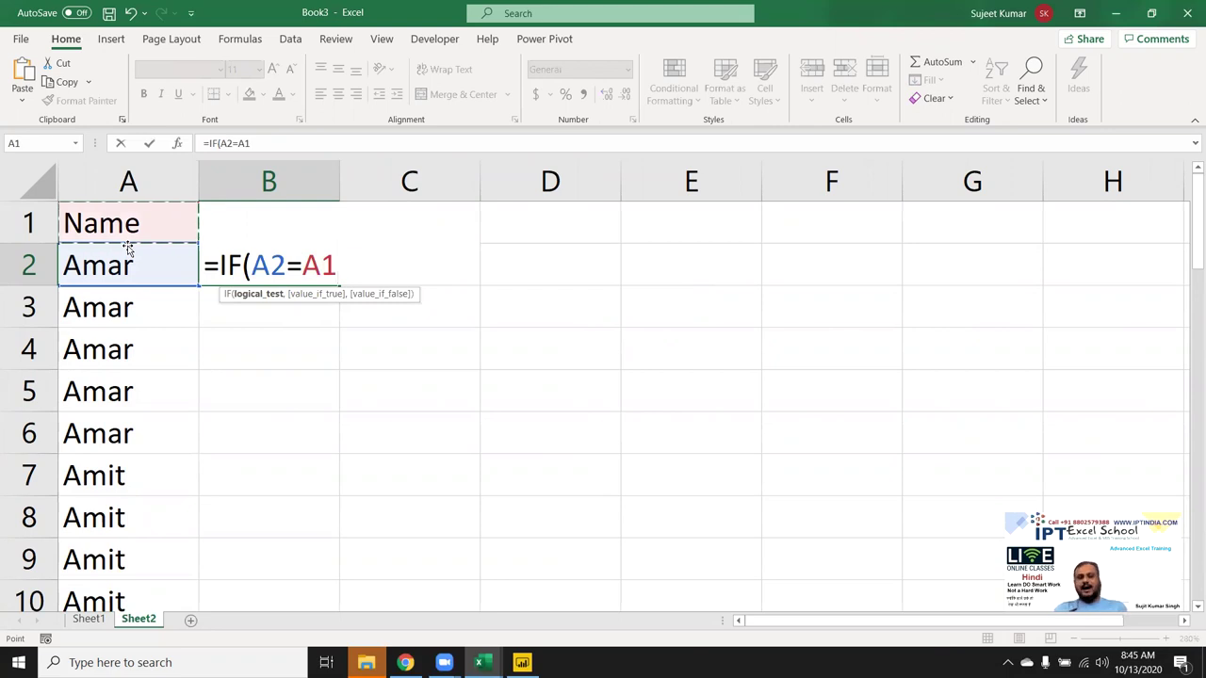
type(",")
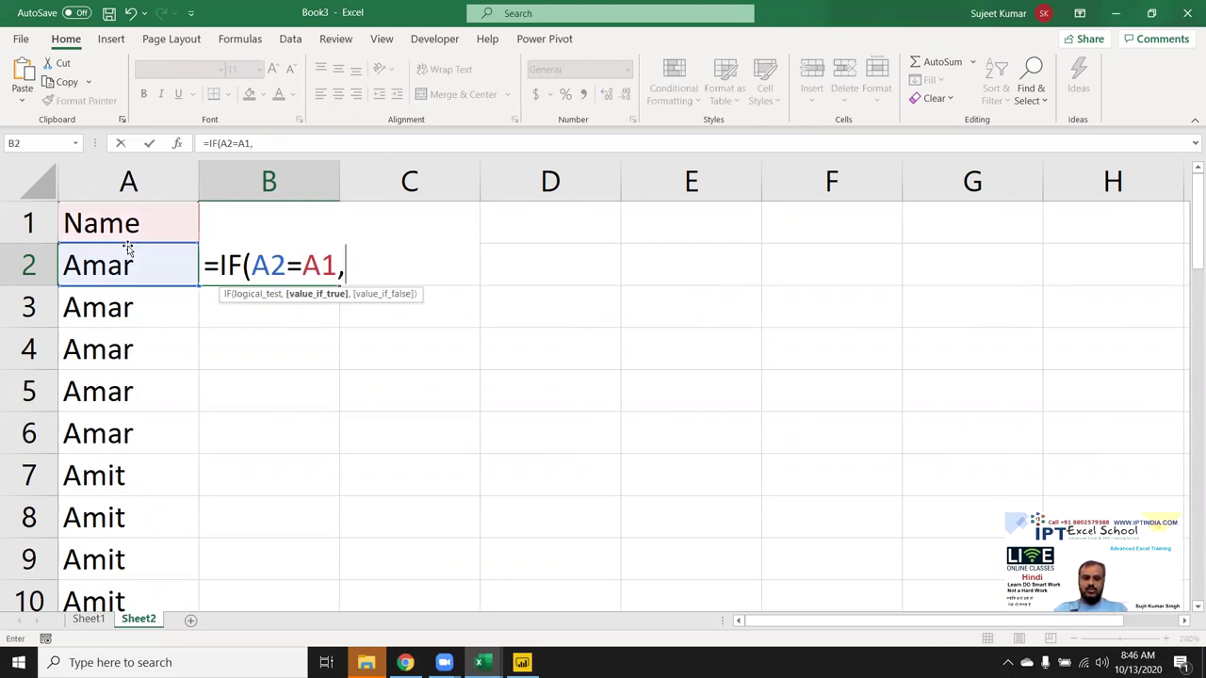
type("\"D\"")
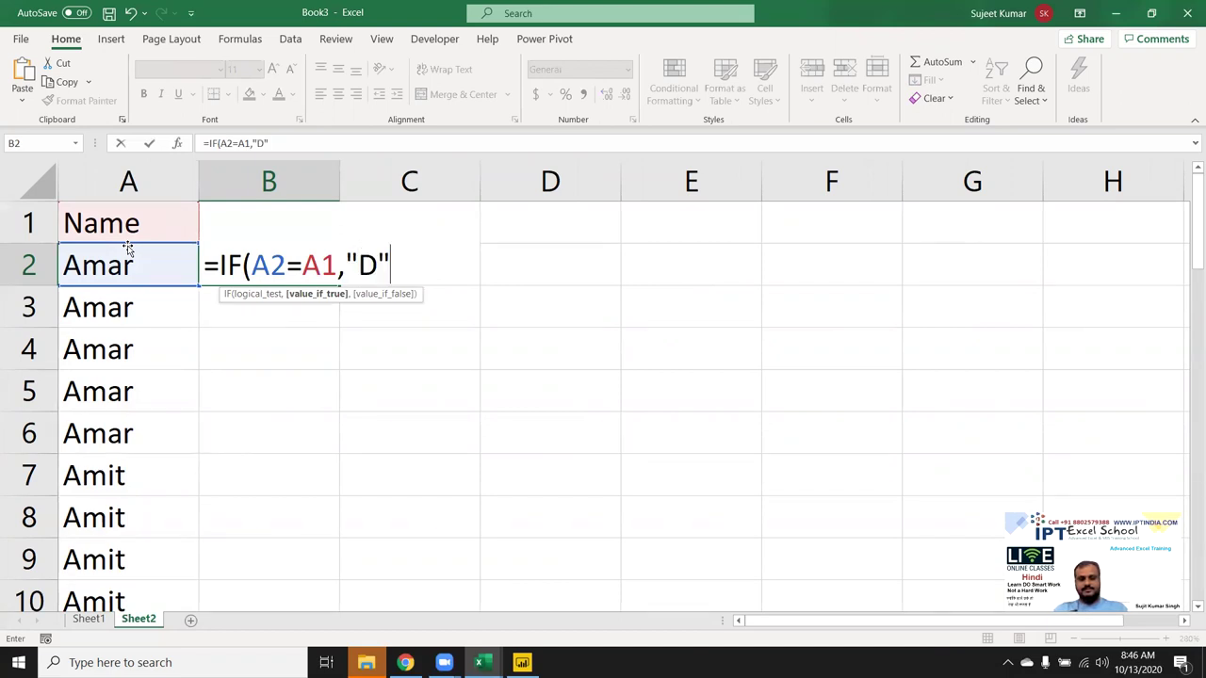
type(",\"U")
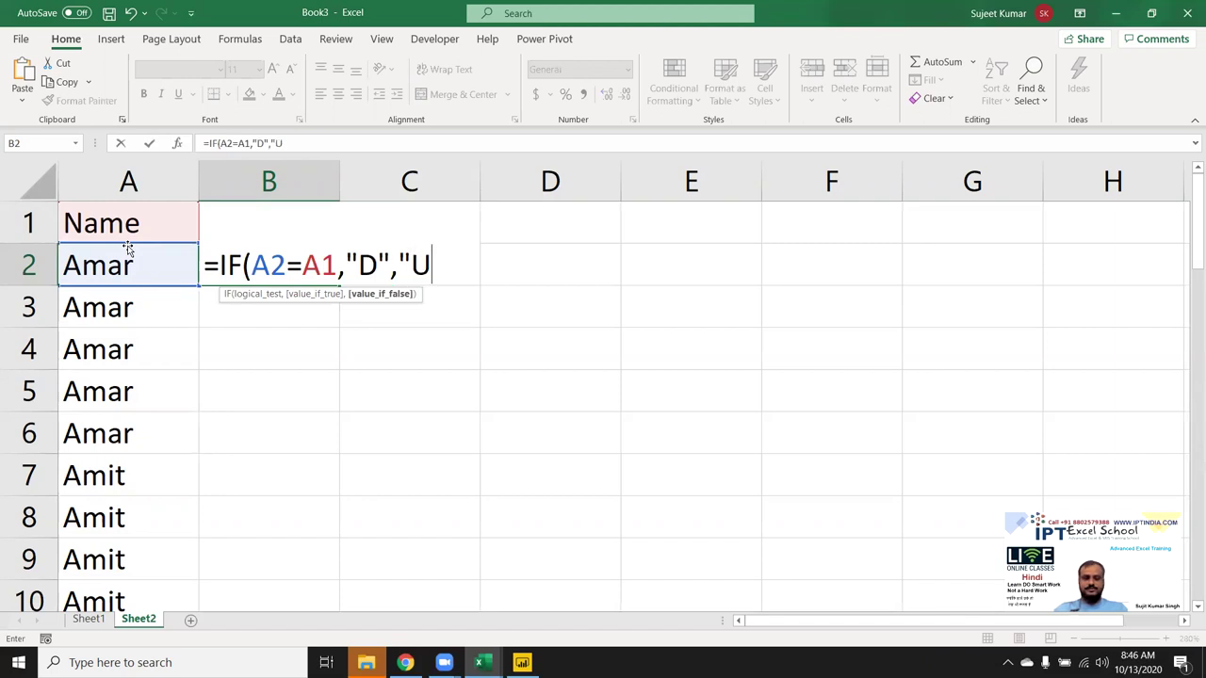
type("\"")
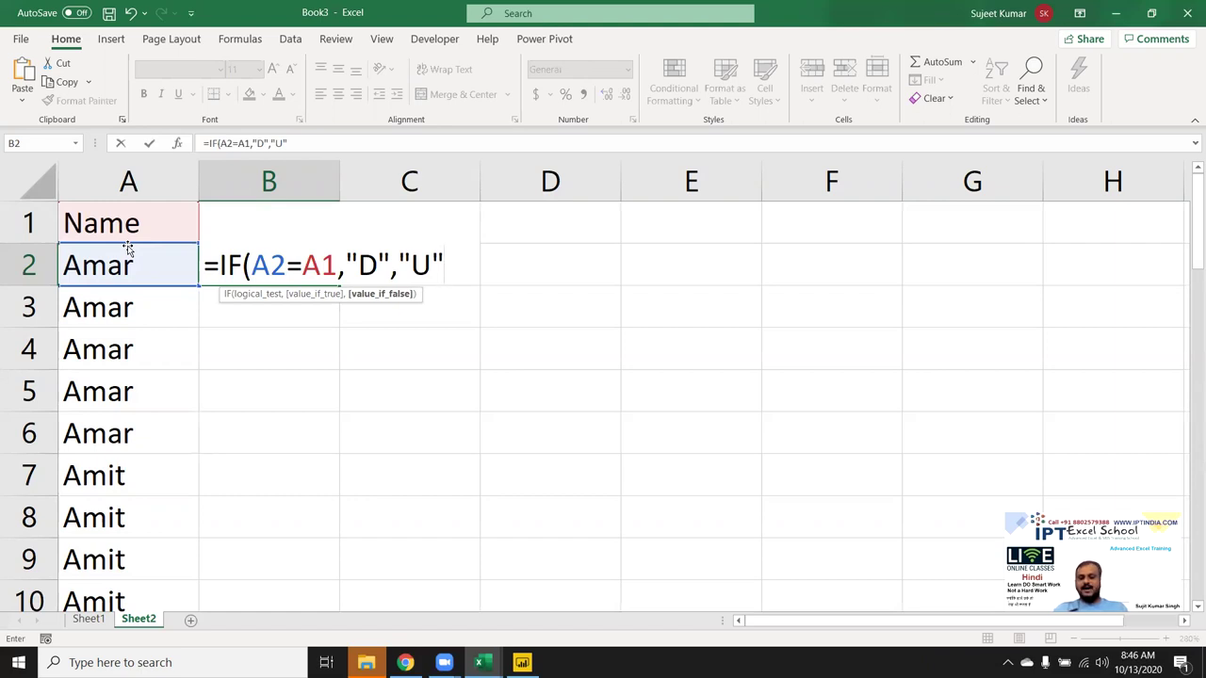
key("Return")
key("Up")
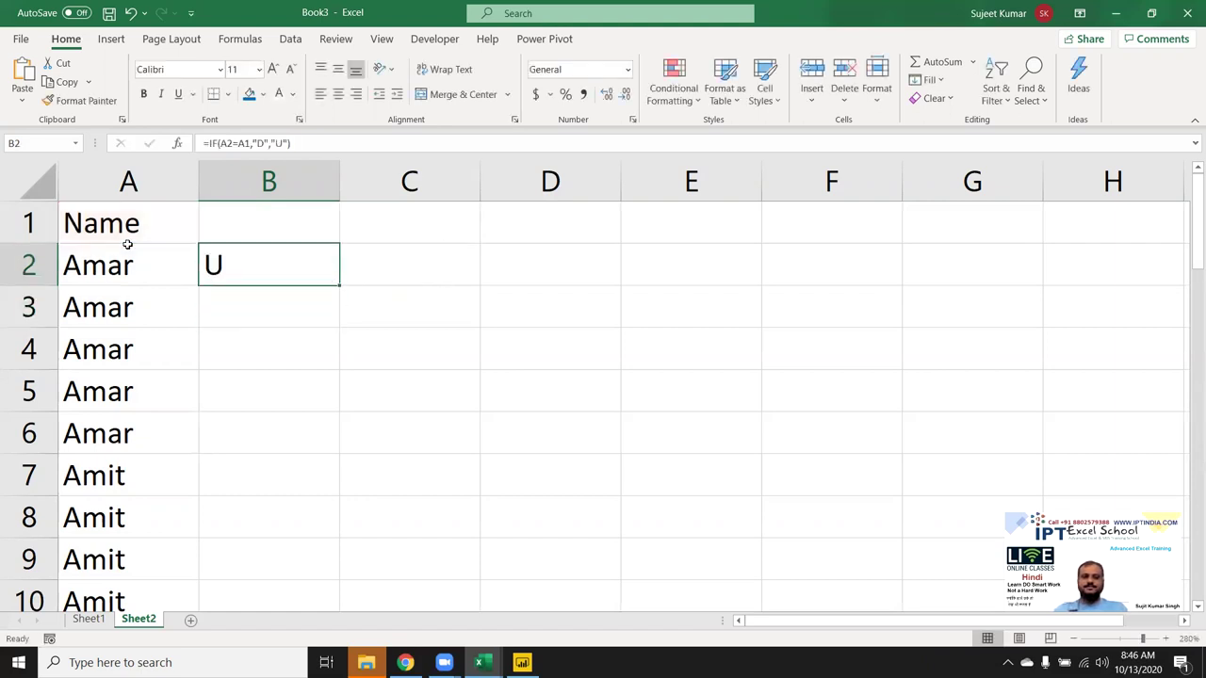
double_click(334, 283)
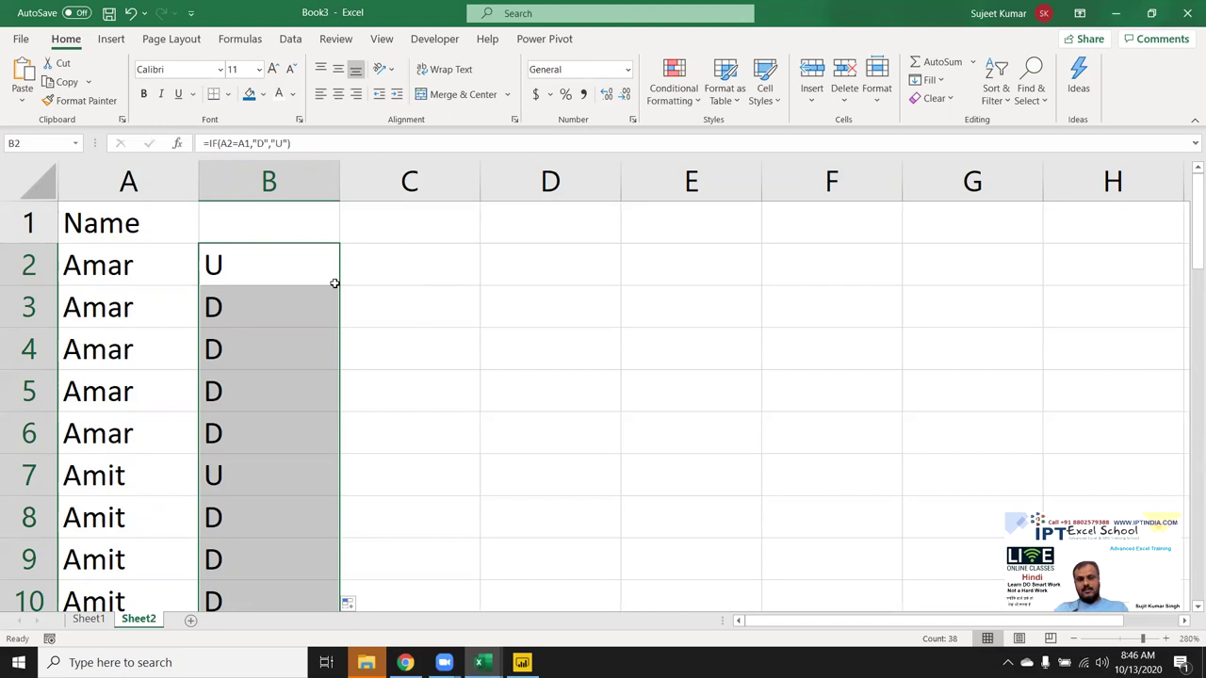
Narrow column B to fit its letters and enter serial number 1 in C2
left_click(278, 266)
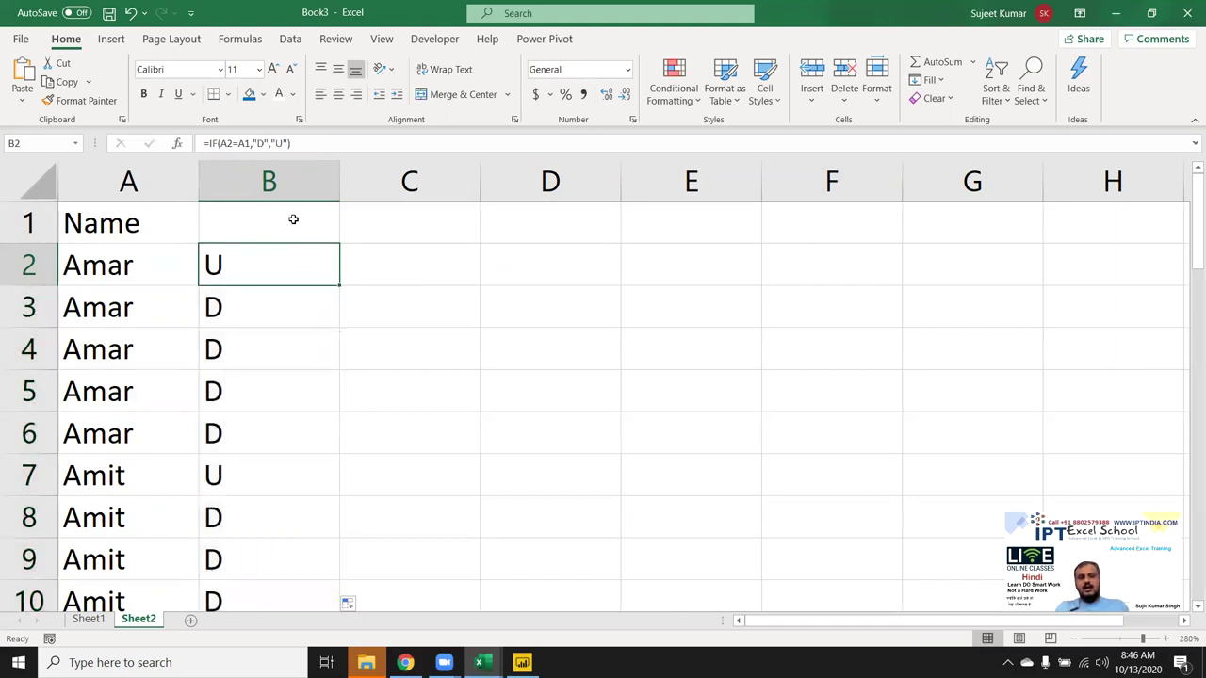
left_click_drag(339, 195, 237, 206)
left_click(296, 258)
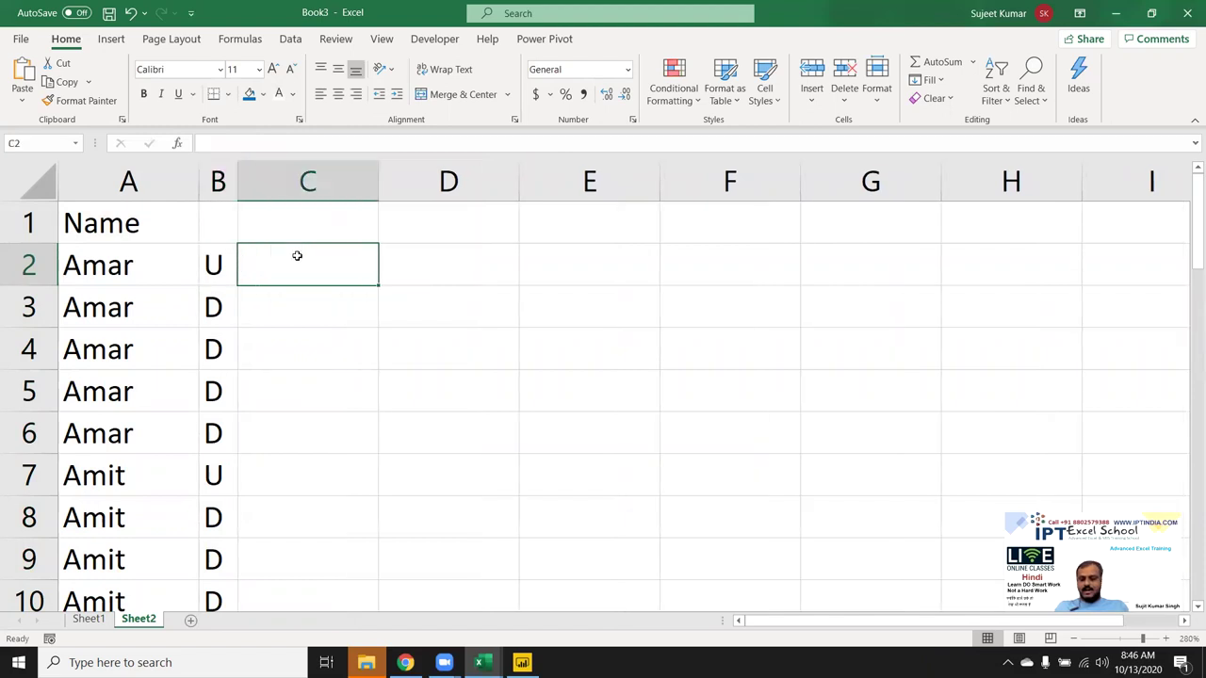
type("1")
key("Return")
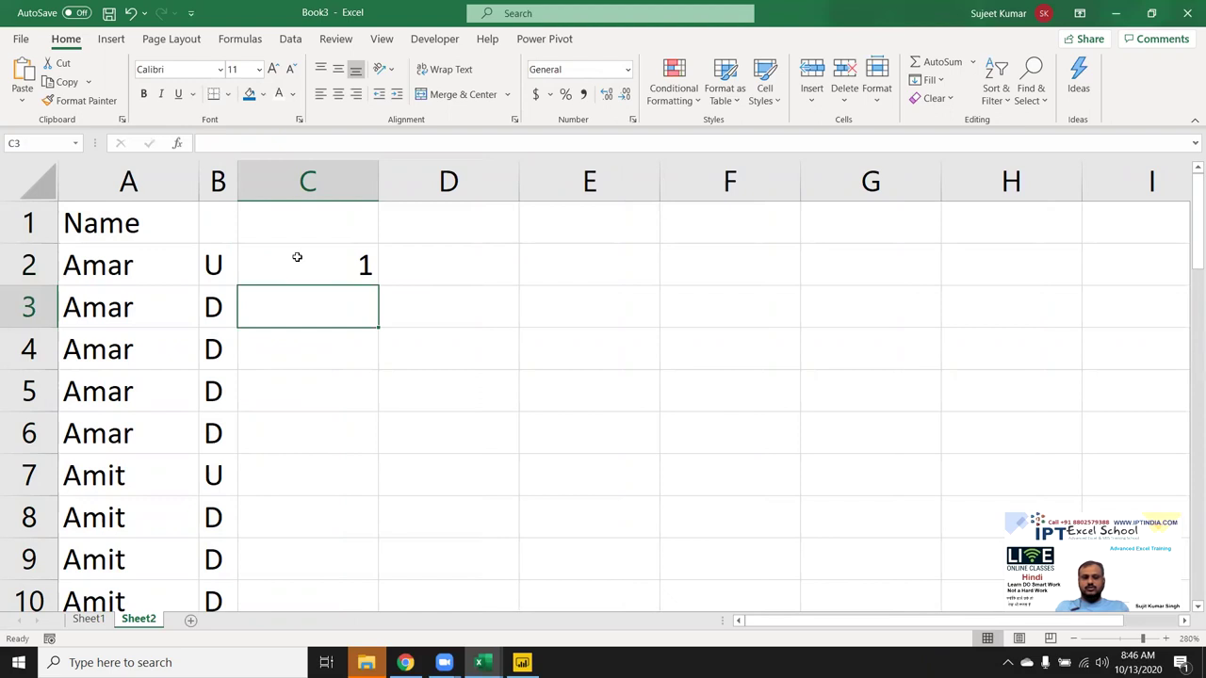
left_click(315, 335)
left_click(337, 314)
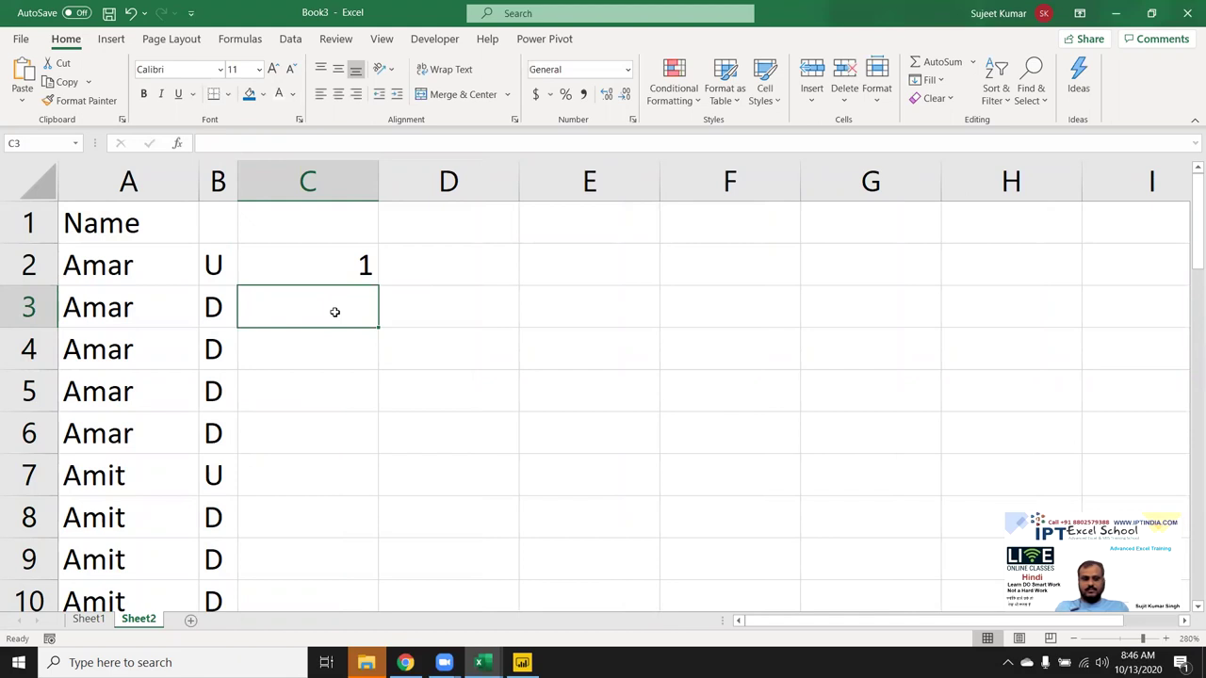
Minimize Book3 and the Report workbook, then restore Book3 from the taskbar
left_click(1117, 15)
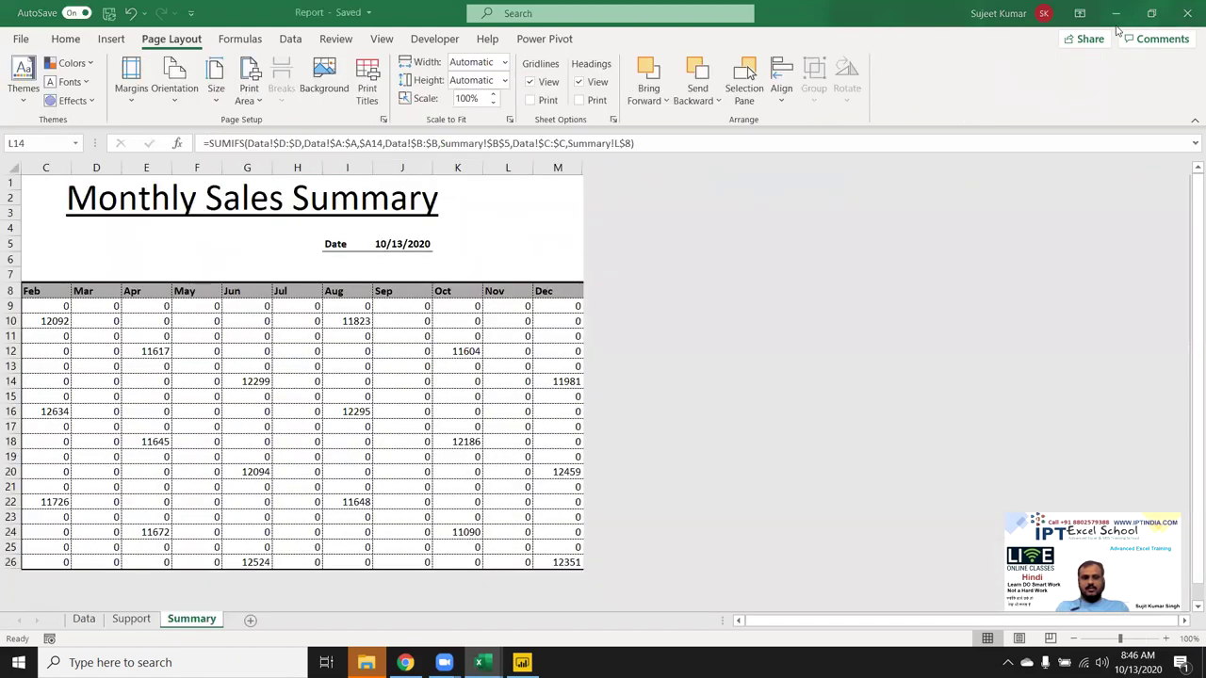
left_click(324, 397)
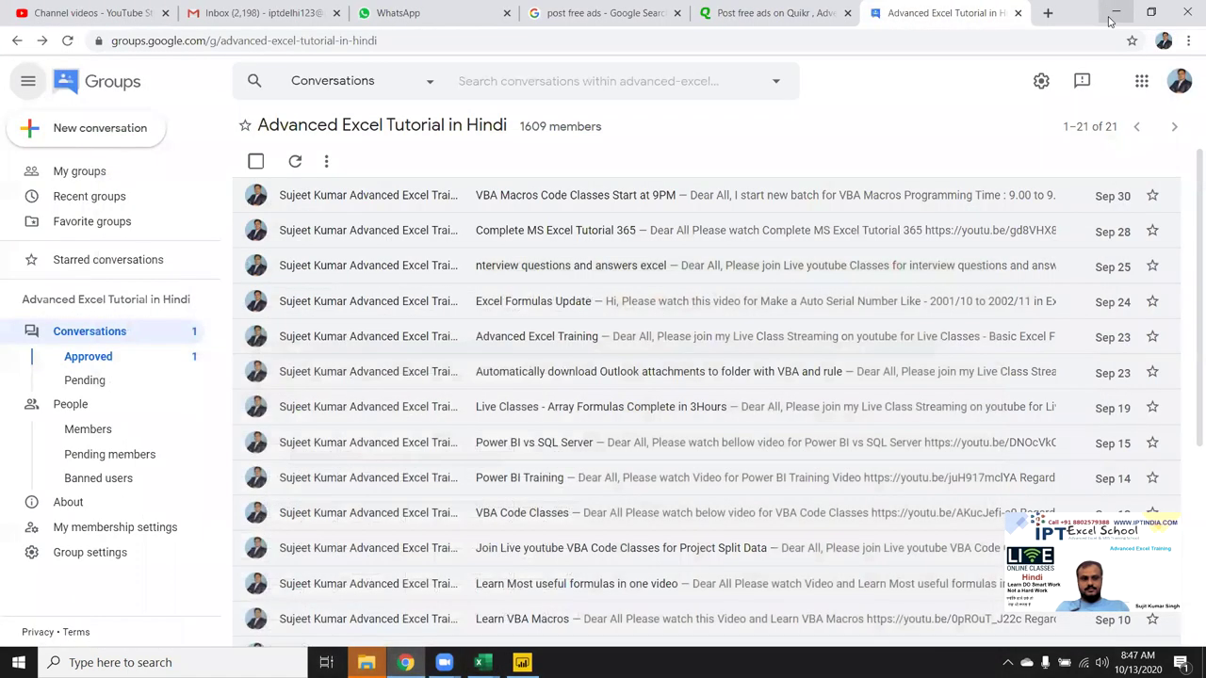
left_click(1115, 14)
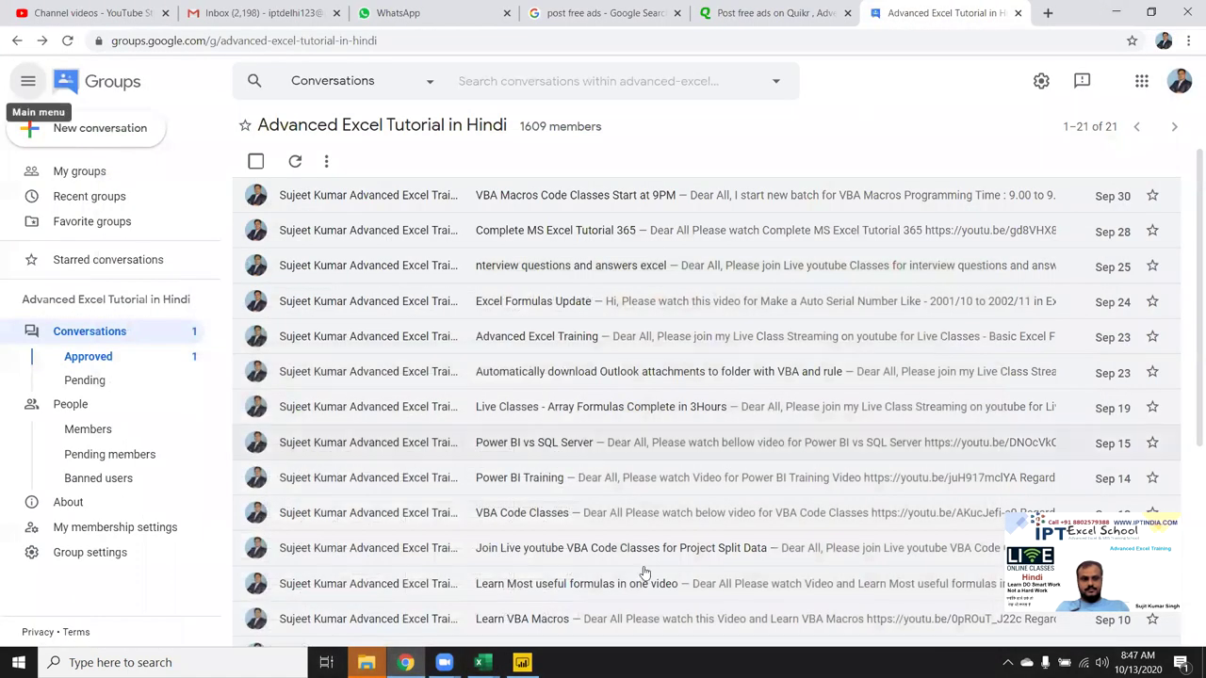
mouse_move(480, 662)
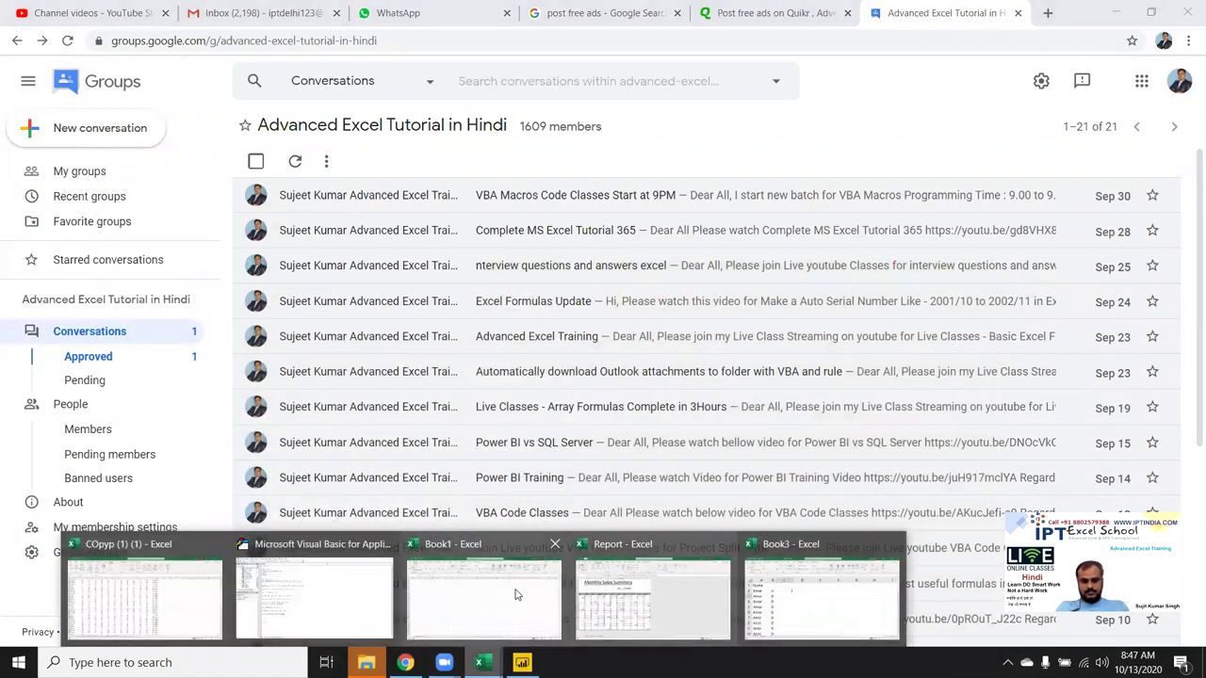
left_click(771, 592)
left_click(325, 257)
Type 2 and 3 in C3:C4, then delete the numbers in C2:C4 and return to C2
left_click(327, 306)
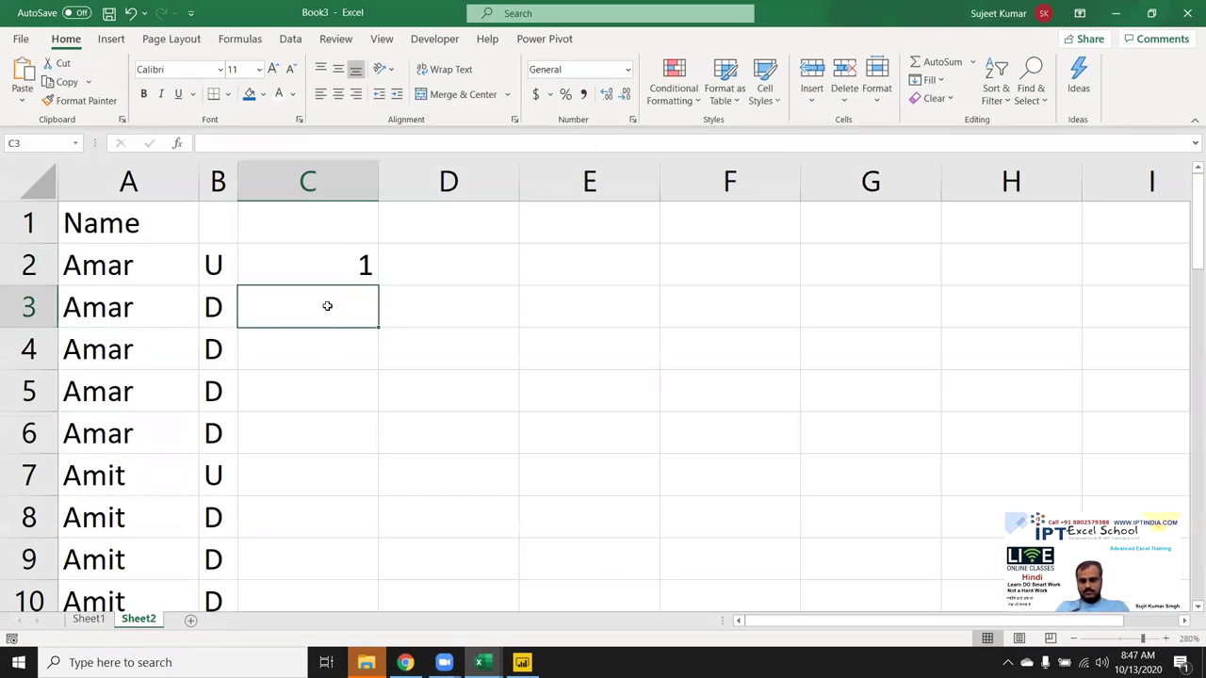
type("2")
key("Return")
type("3")
key("Return")
key("Up")
key("shift+Up")
key("shift+Up")
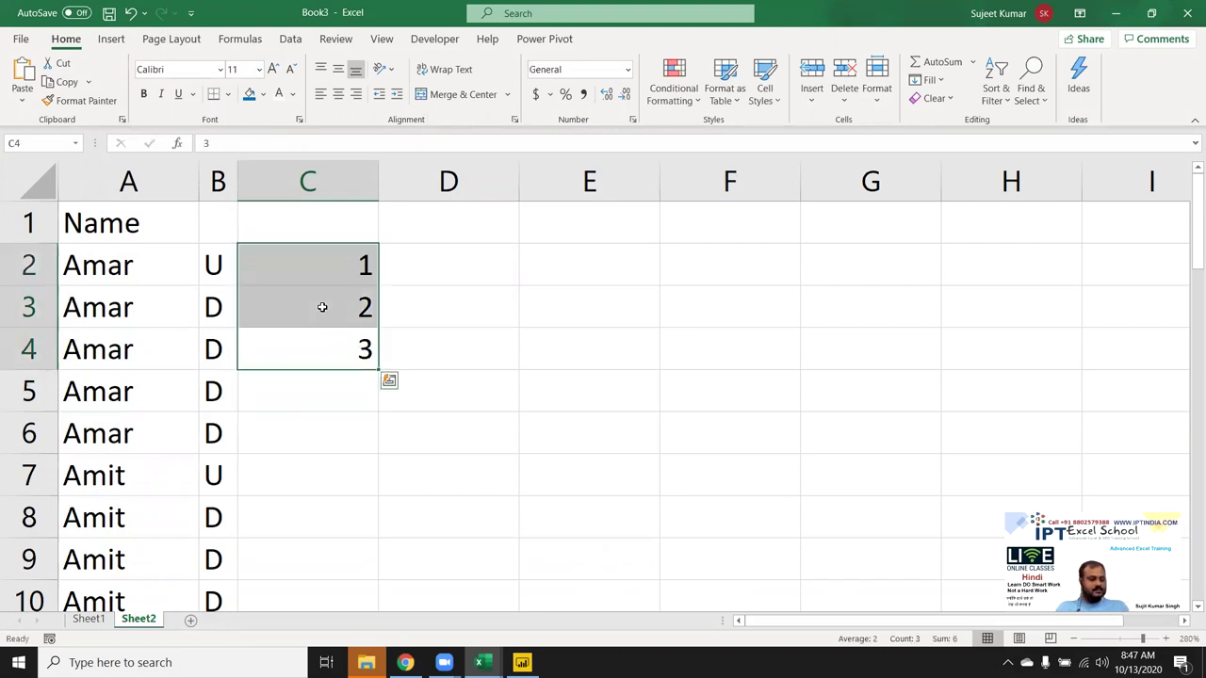
key("Delete")
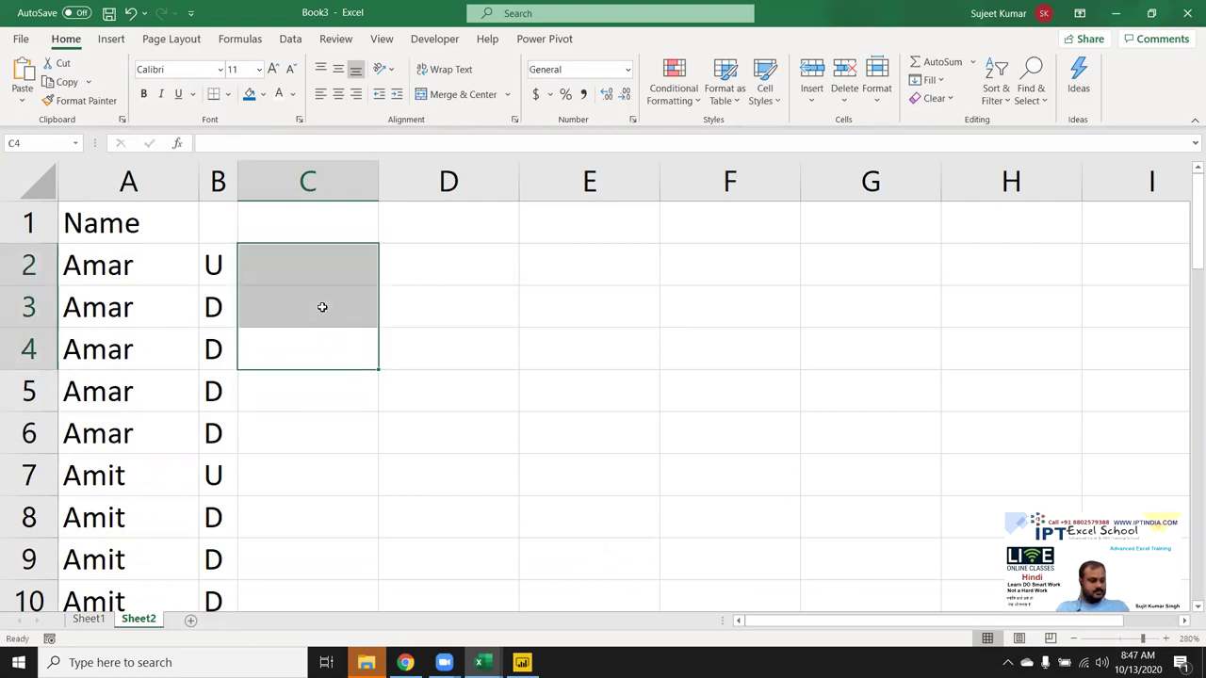
left_click(321, 308)
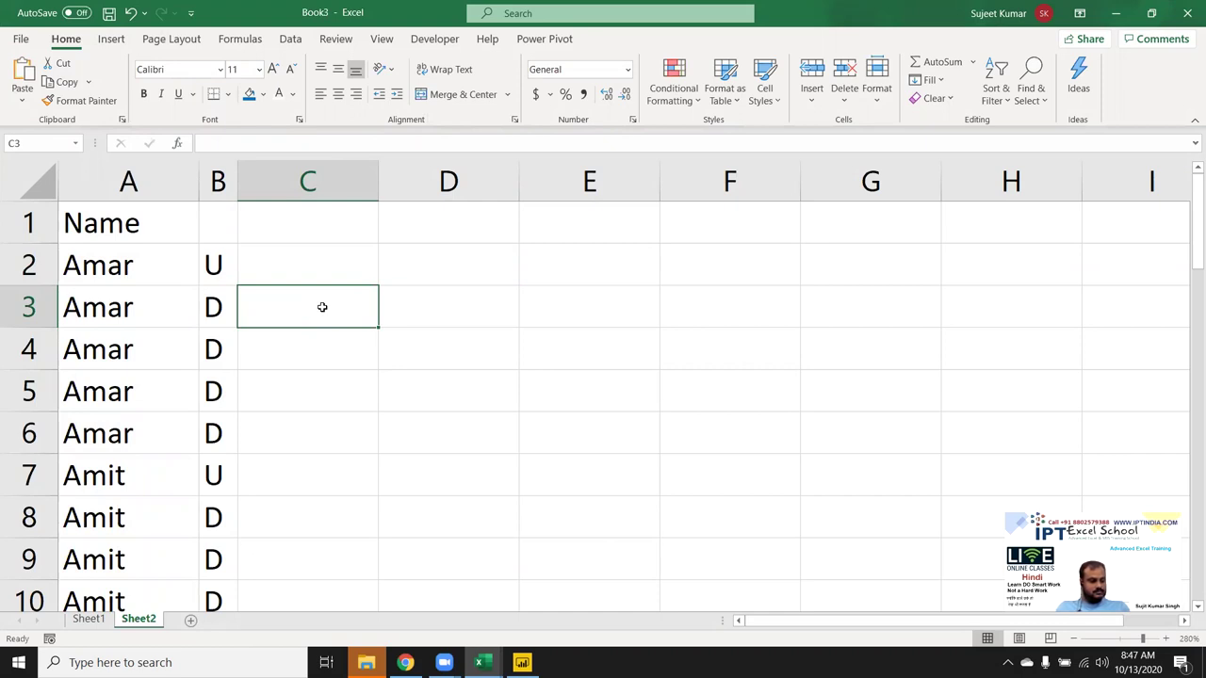
key("Up")
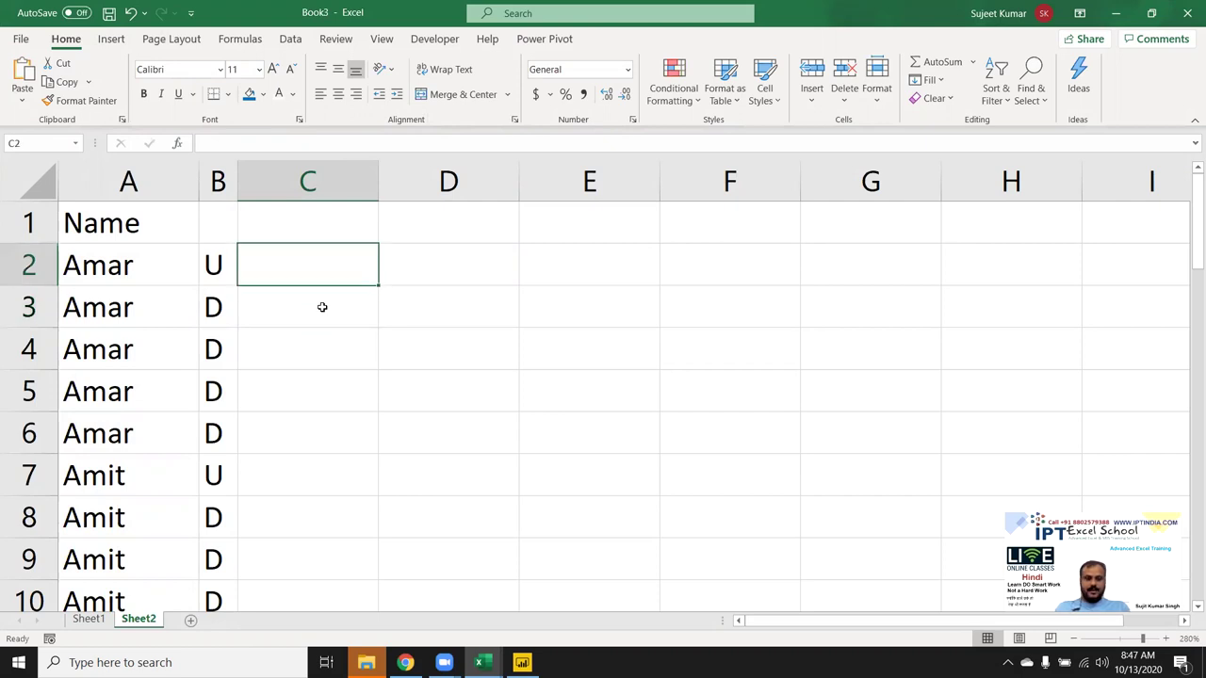
Enter =IF(A2=A1,C1+1,1) in C2 to count each name's occurrences
type("=if")
key("Tab")
key("Left")
key("Down")
key("Left")
key("Up")
type("=")
key("Up")
key("Left")
key("Left")
type(",")
key("Up")
type("+1,1")
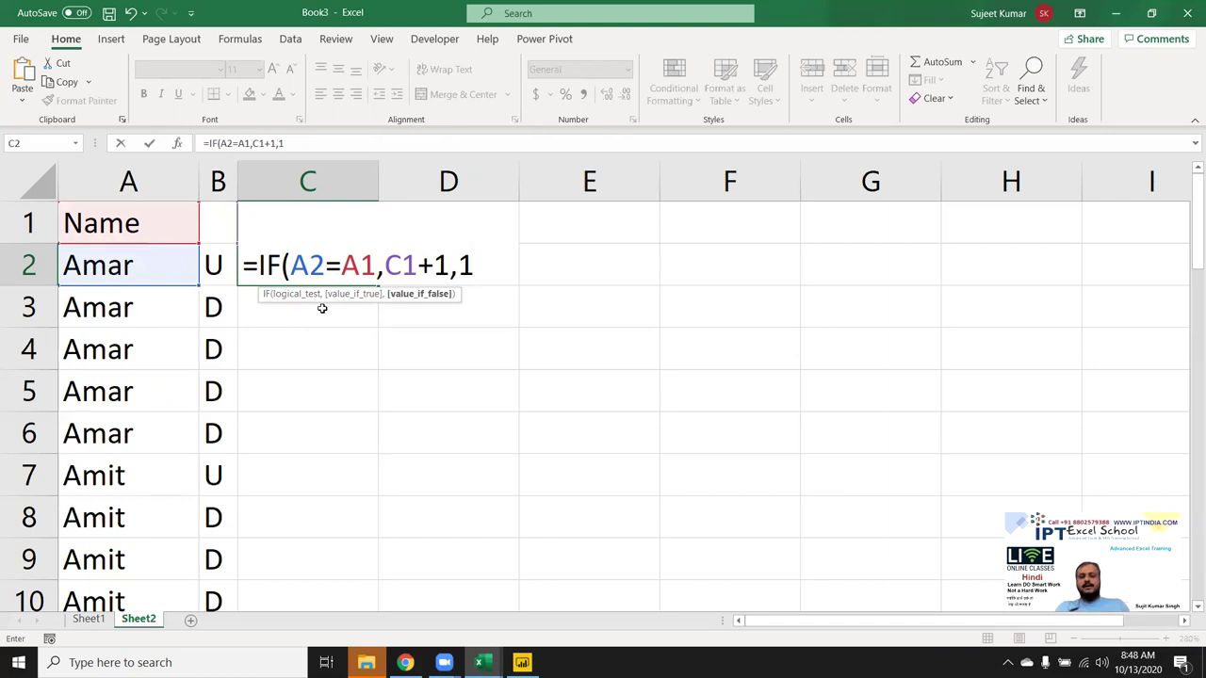
key("Return")
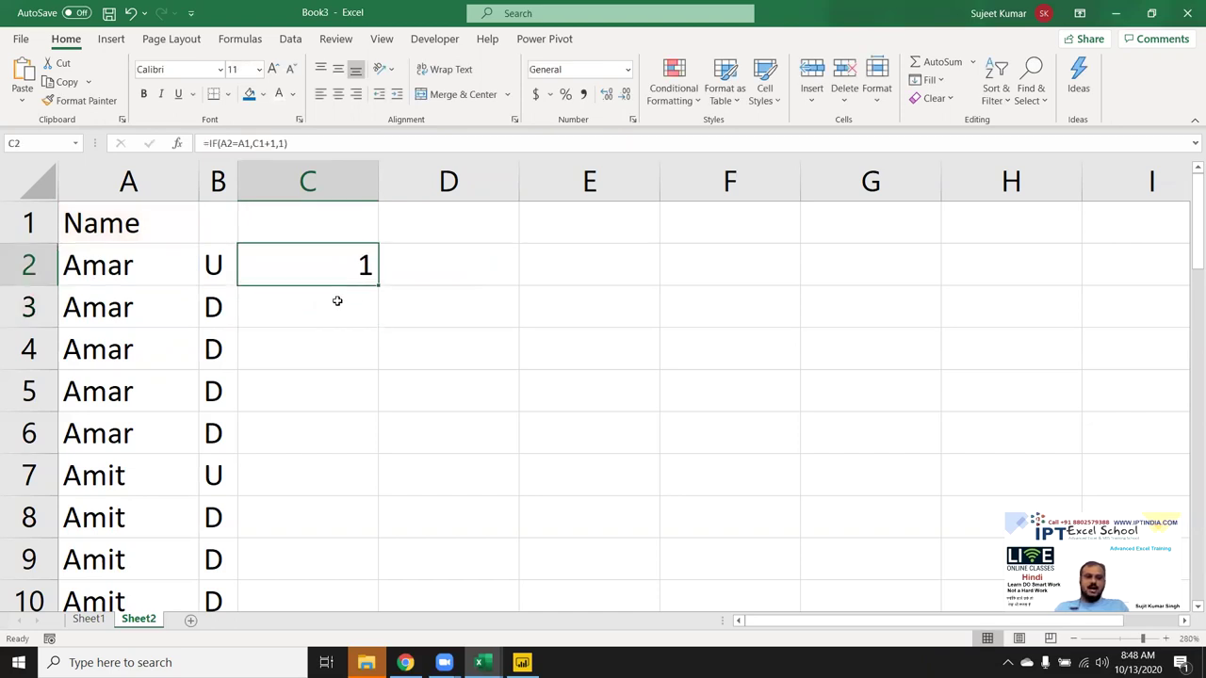
Fill the counting formula down column C and check it in C3 through C8
double_click(377, 283)
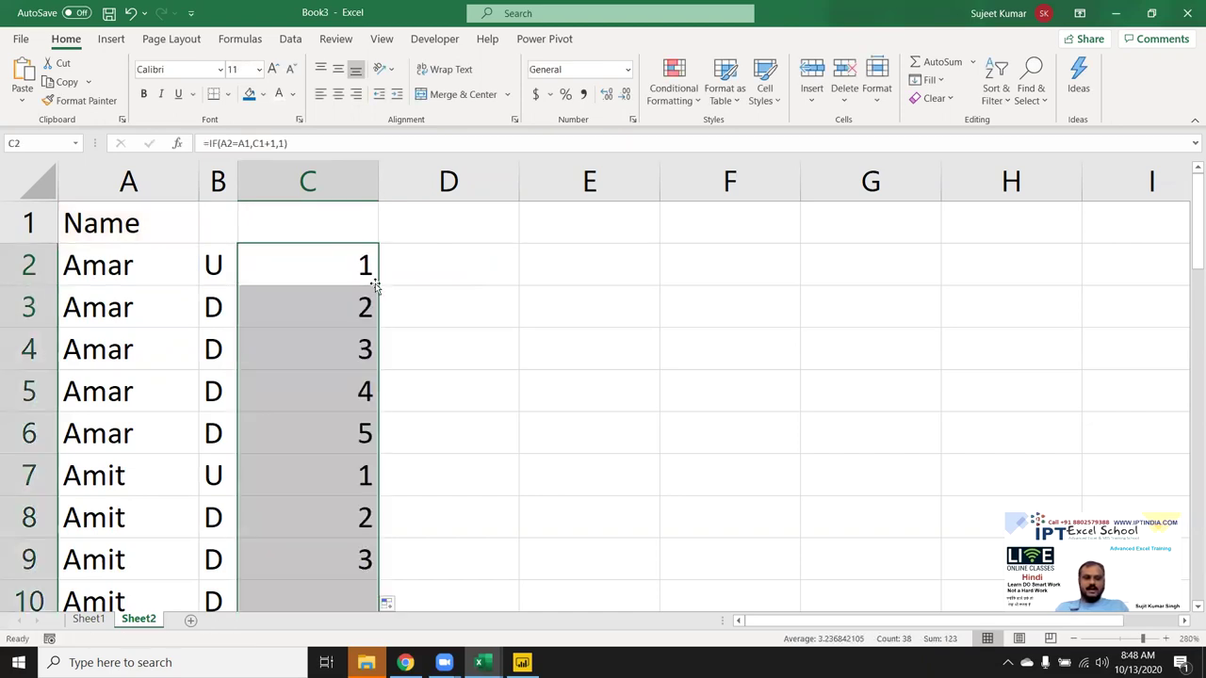
left_click(341, 265)
left_click(334, 305)
left_click(320, 350)
left_click(321, 385)
left_click(319, 429)
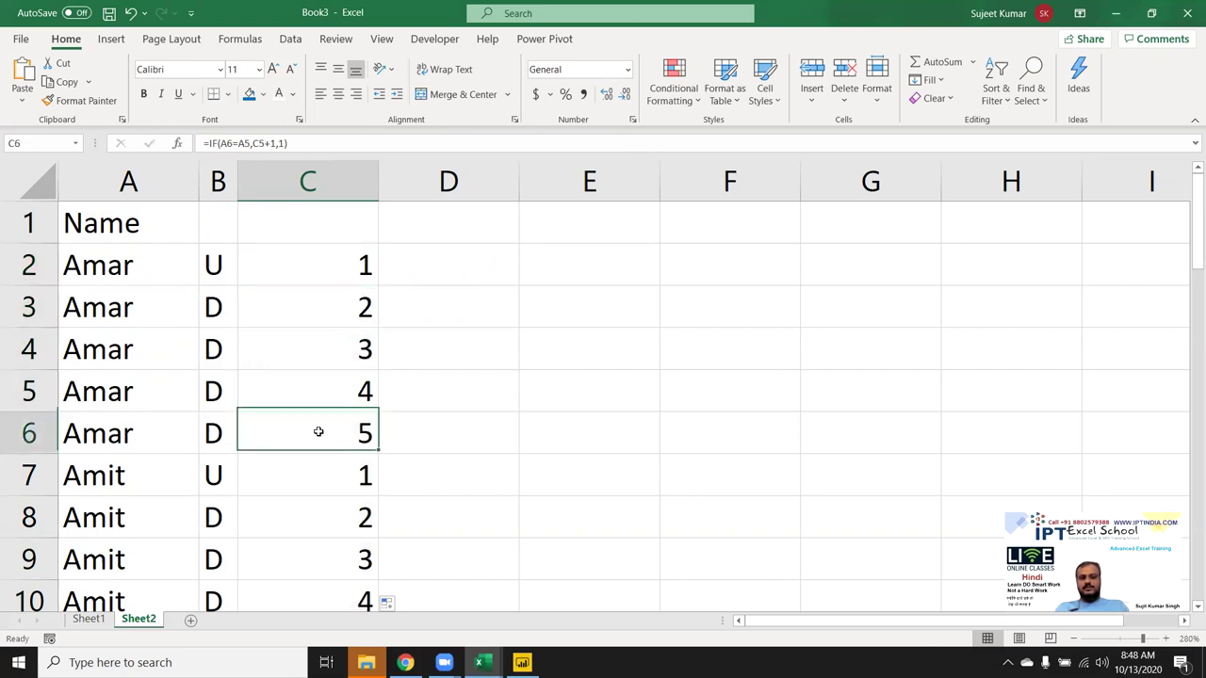
left_click(325, 467)
left_click(325, 514)
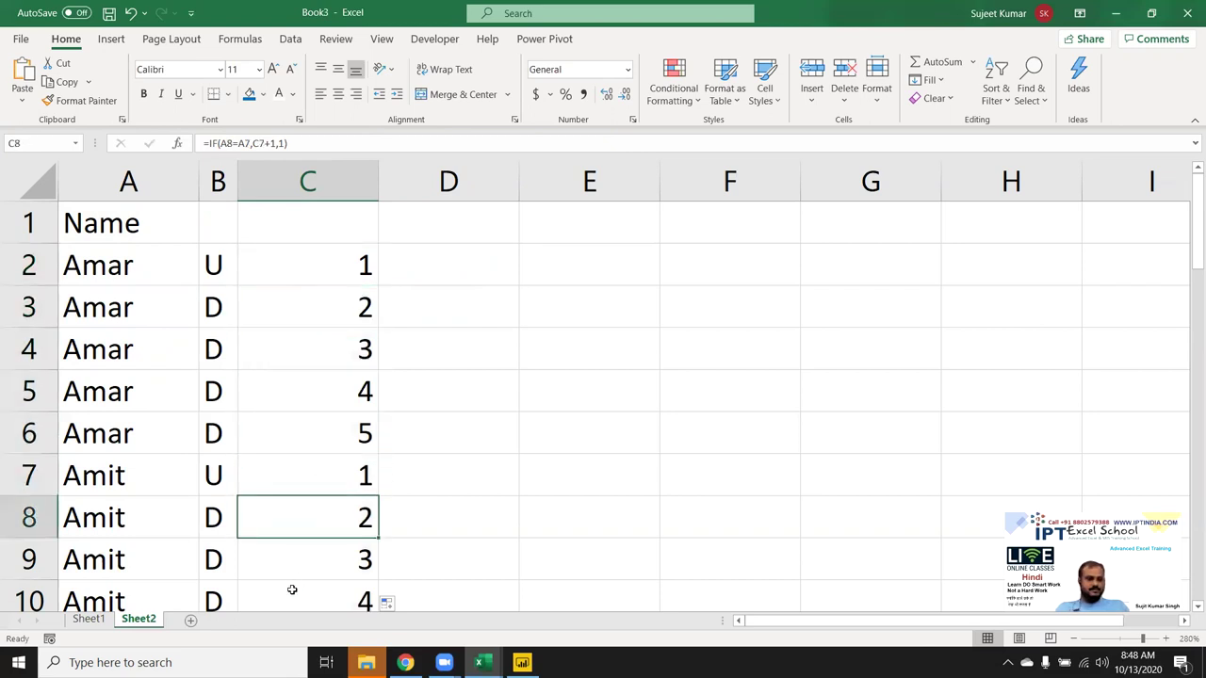
left_click(420, 262)
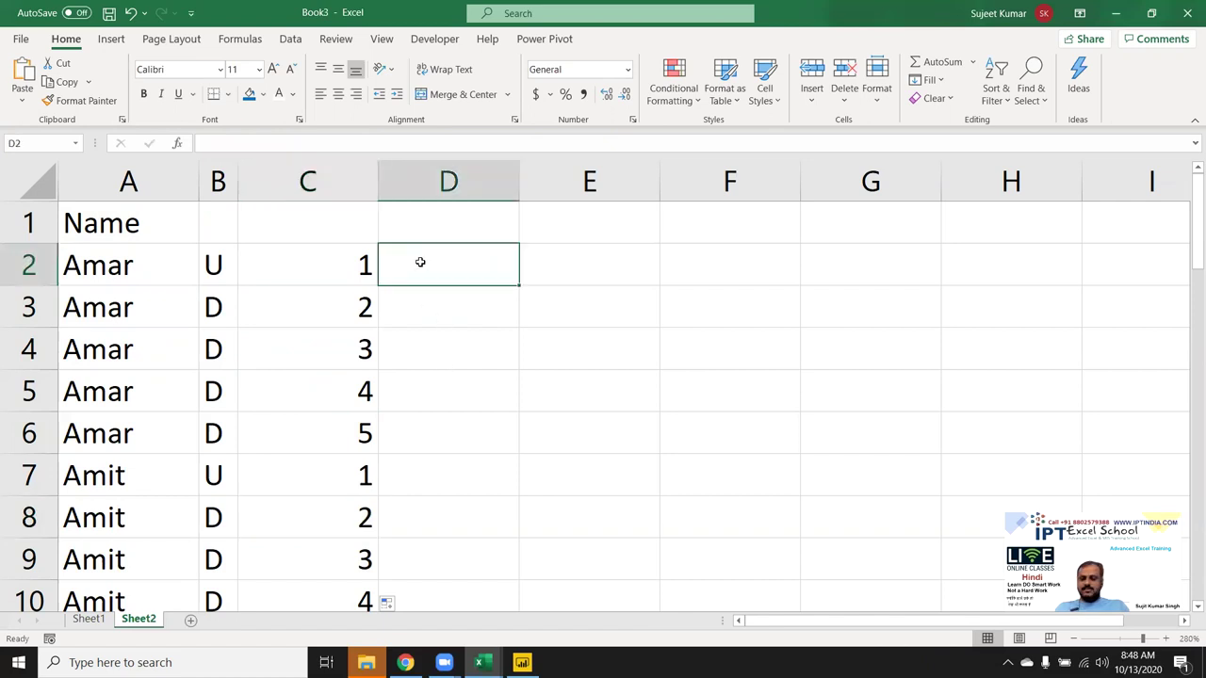
Put 1 in D2 and fill it down through D6 with Ctrl+D
type("1")
key("Return")
type("2")
key("Escape")
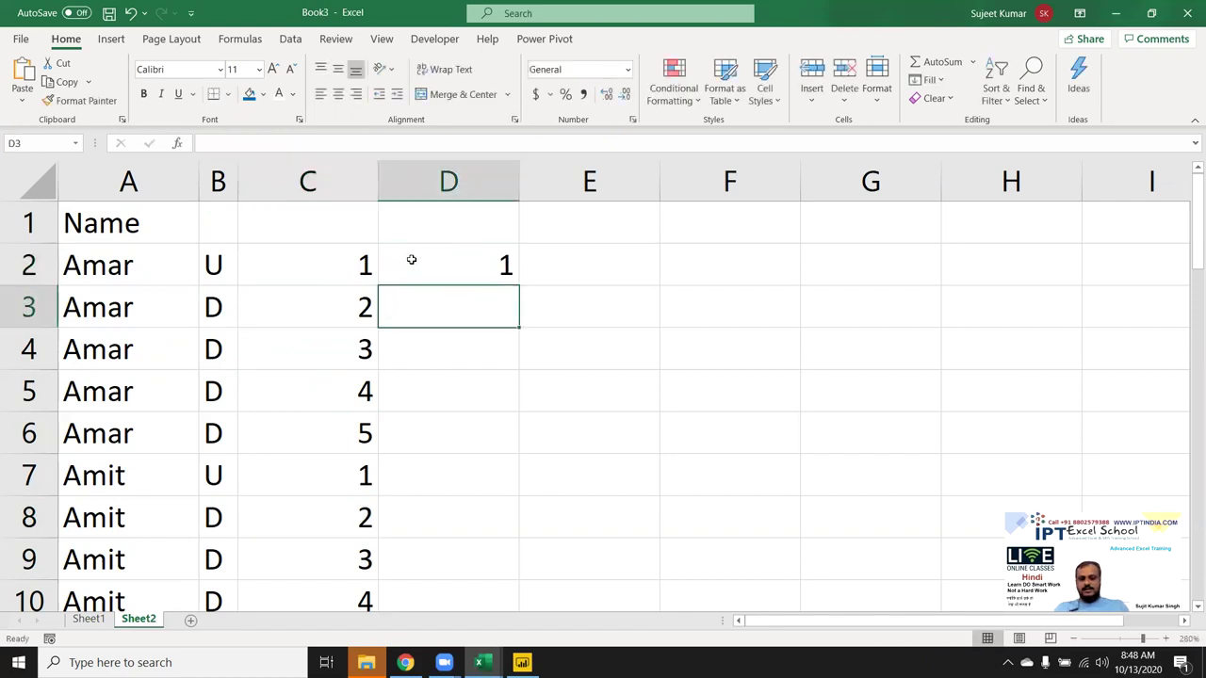
left_click_drag(458, 258, 483, 441)
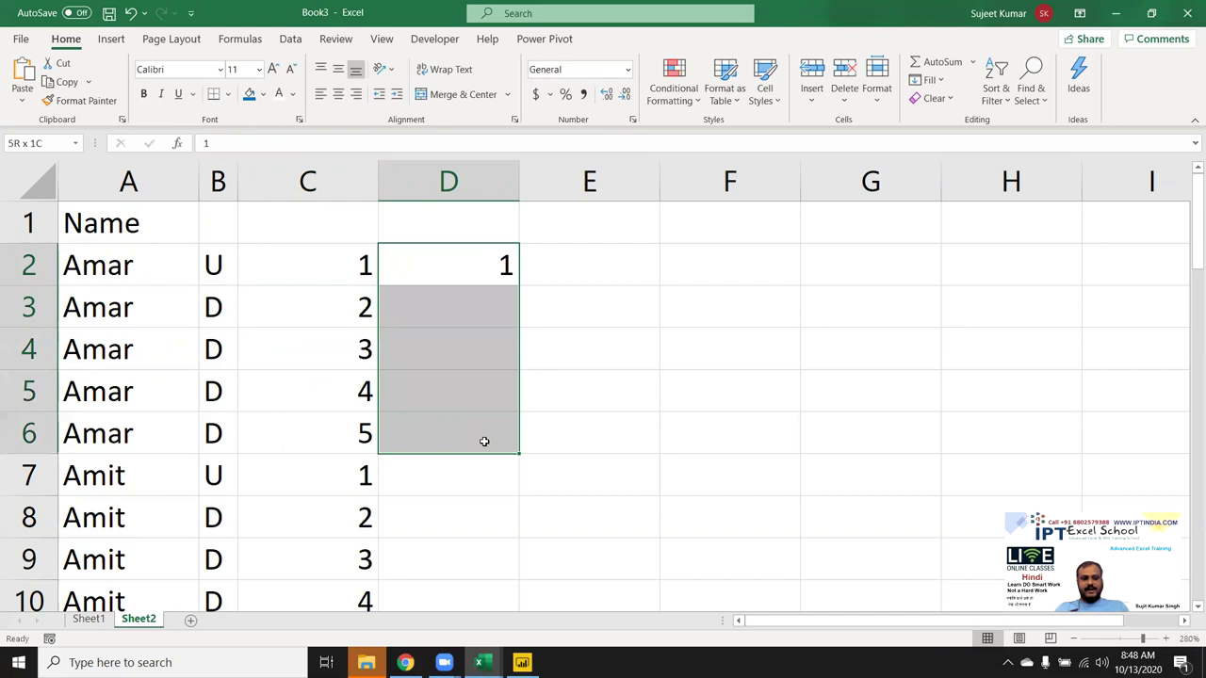
key("ctrl+s")
key("Escape")
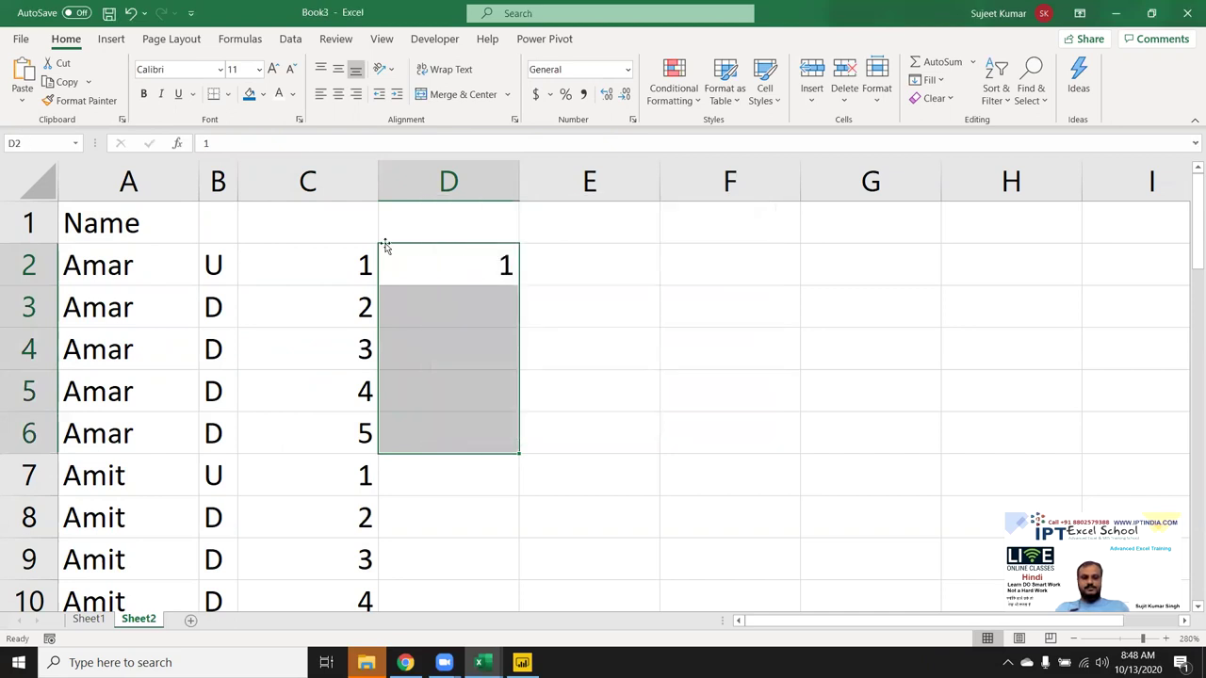
key("ctrl+s")
key("Escape")
key("ctrl+d")
Resize column C to show serial numbers 1–5 and undo the 1s in D2:D6
left_click_drag(376, 191, 250, 226)
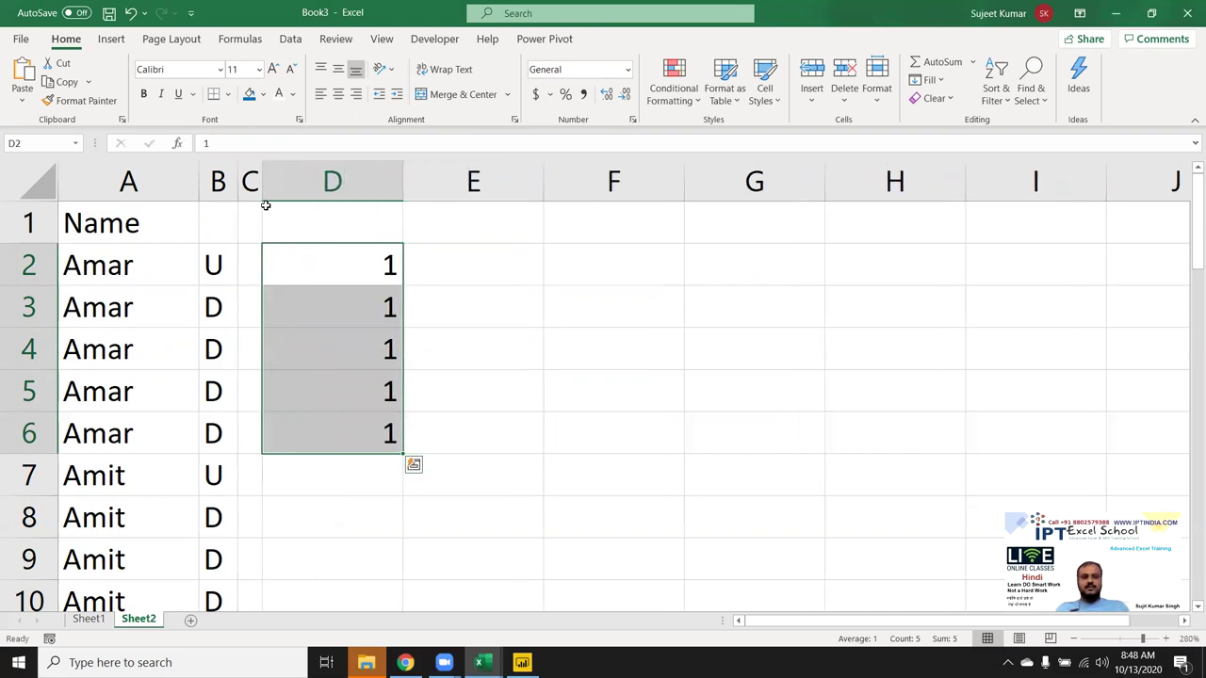
left_click_drag(261, 181, 281, 181)
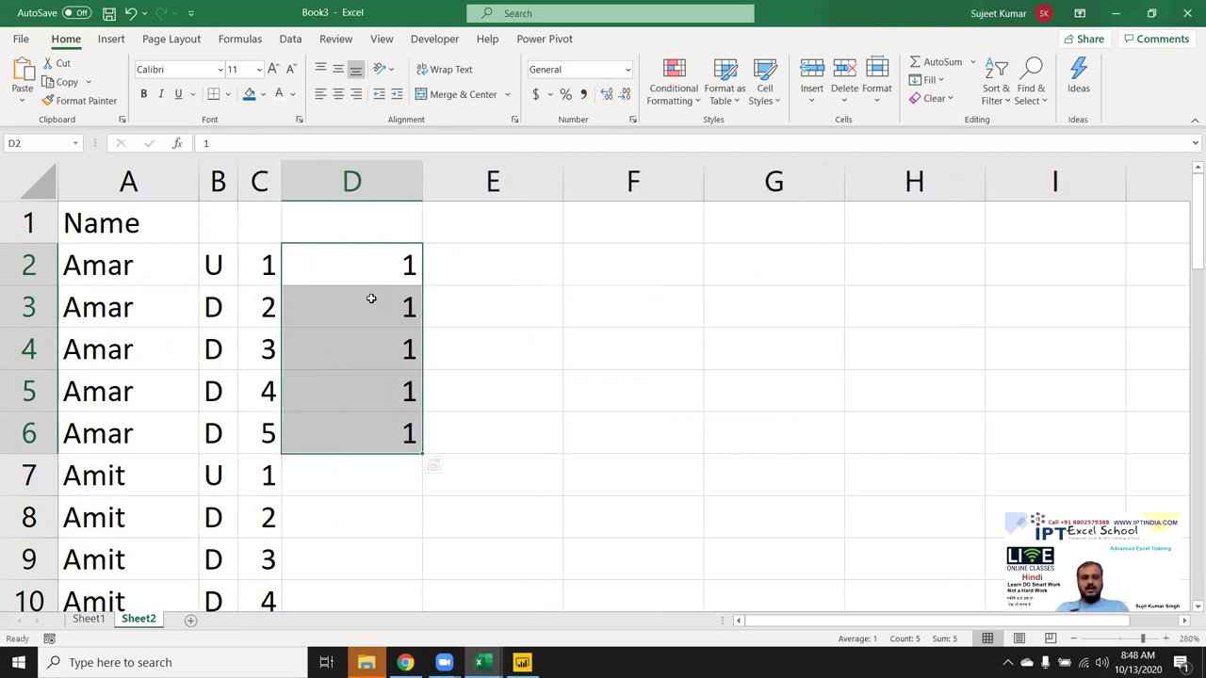
key("ctrl+z")
key("ctrl+z")
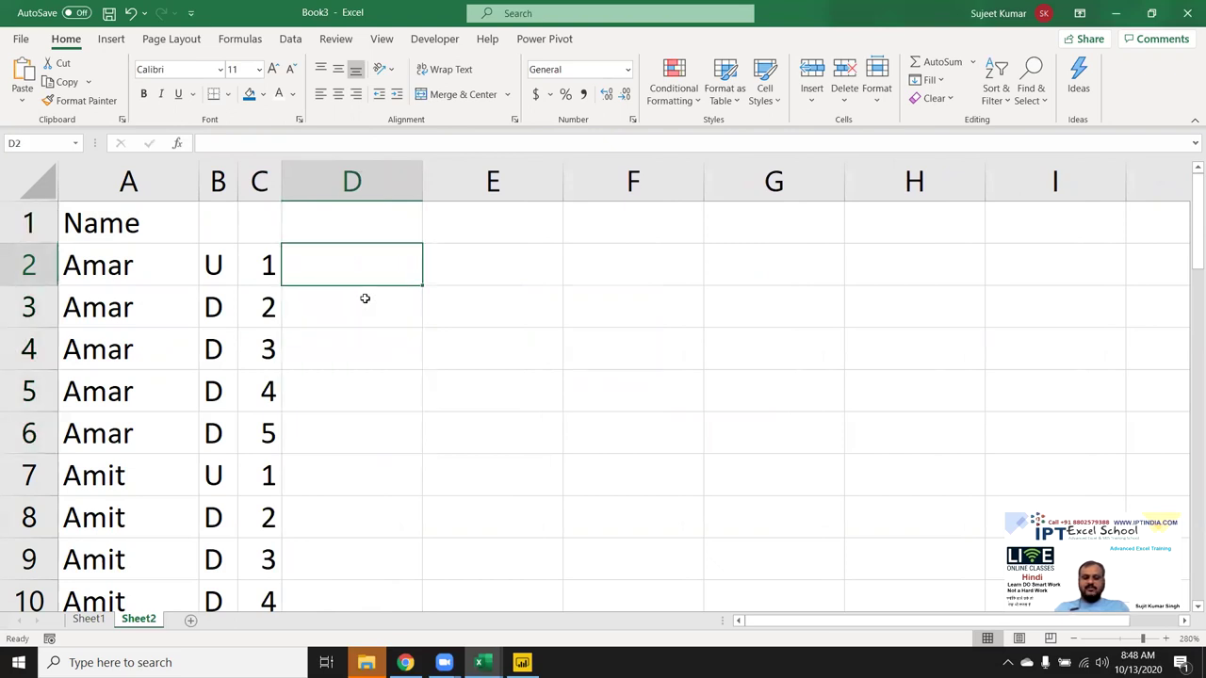
Enter =IF(A2=A1,D1,D1+1) in D2 to number each name group
type("=if")
key("Tab")
key("Left")
key("Left")
key("Left")
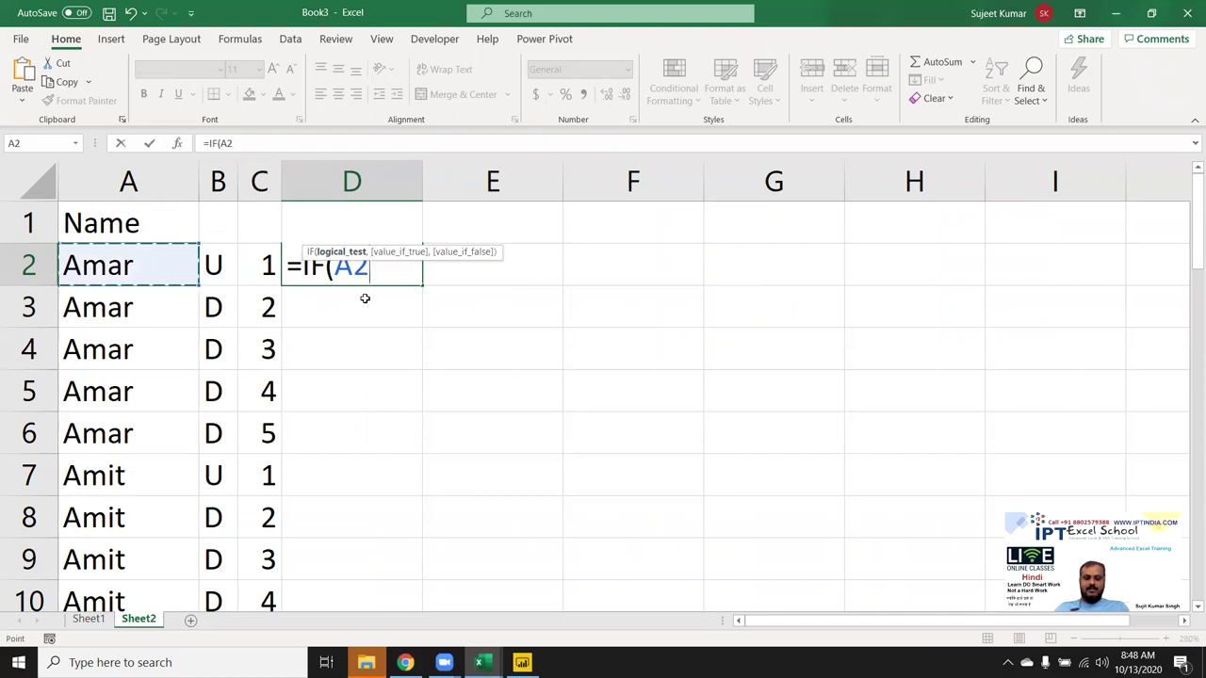
type("=")
key("Up")
key("Left")
key("Left")
key("Left")
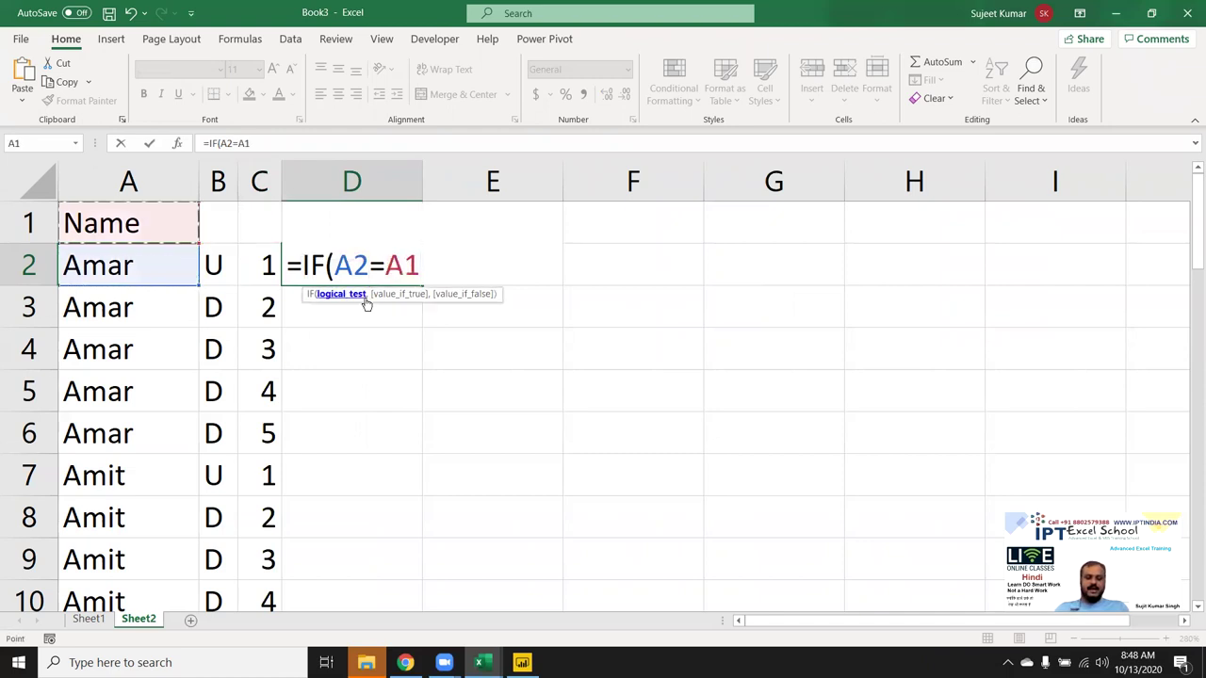
type(",")
key("Up")
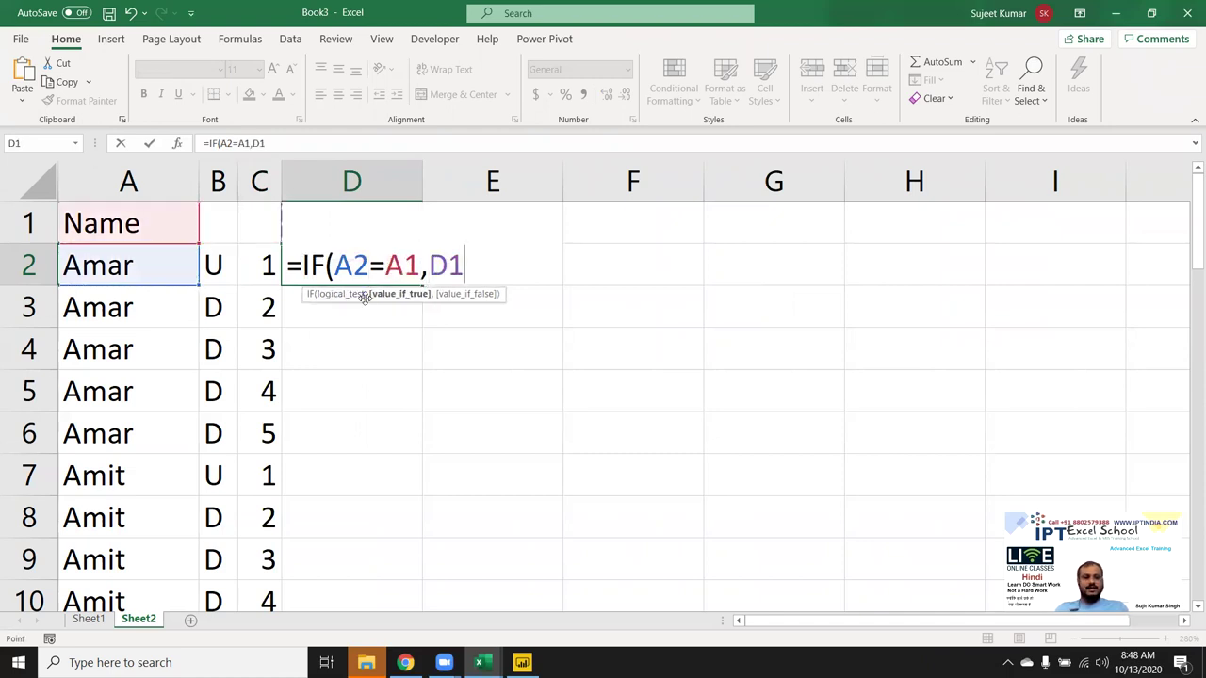
type(",")
key("Up")
type("+1")
key("Return")
key("Up")
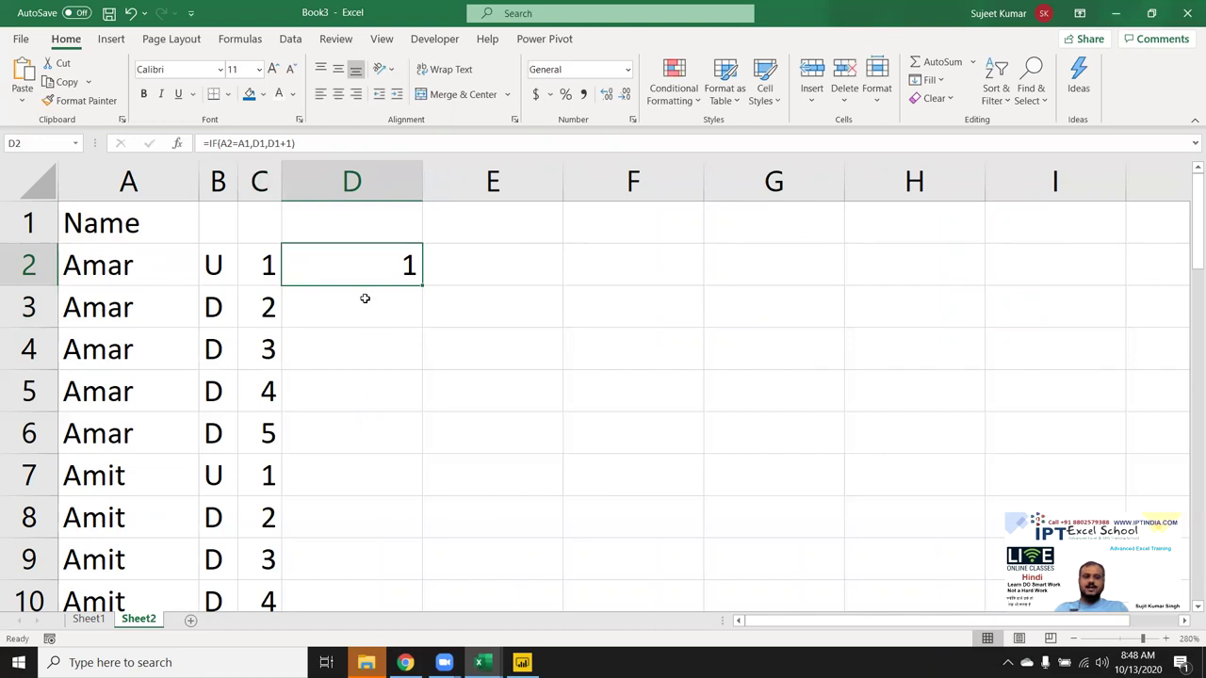
Fill the group formula down column D, narrow the column, and inspect D2's references
double_click(422, 285)
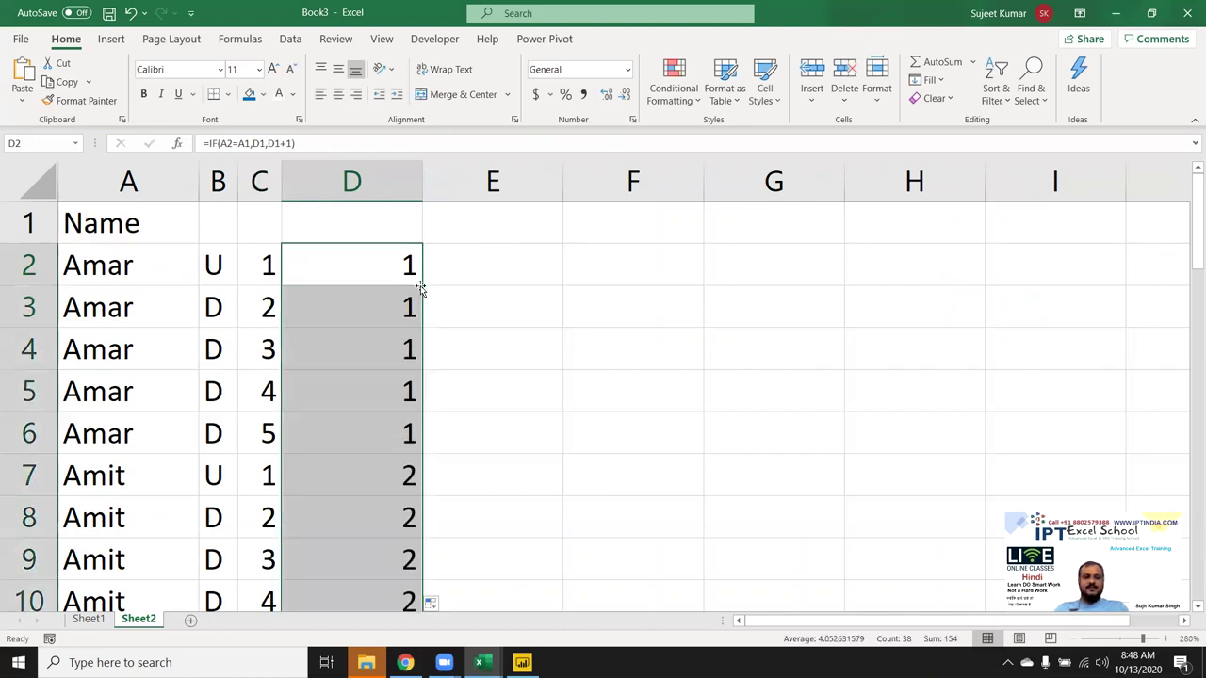
left_click(399, 474)
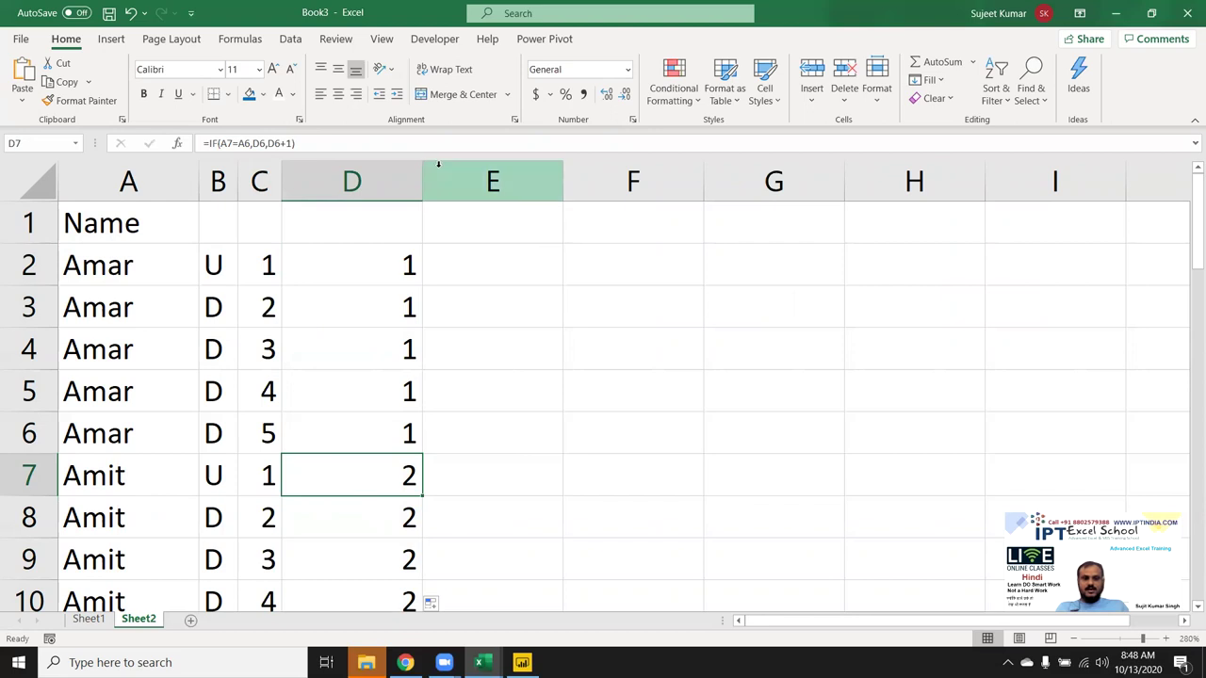
left_click_drag(423, 180, 327, 181)
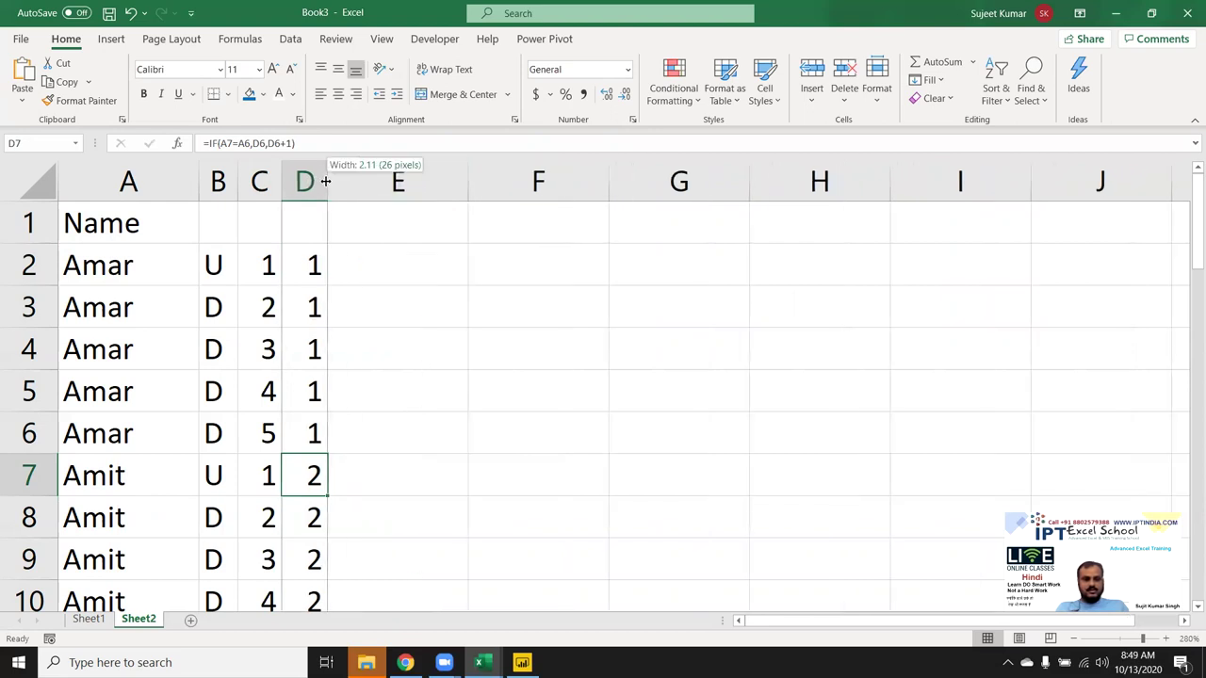
left_click(296, 263)
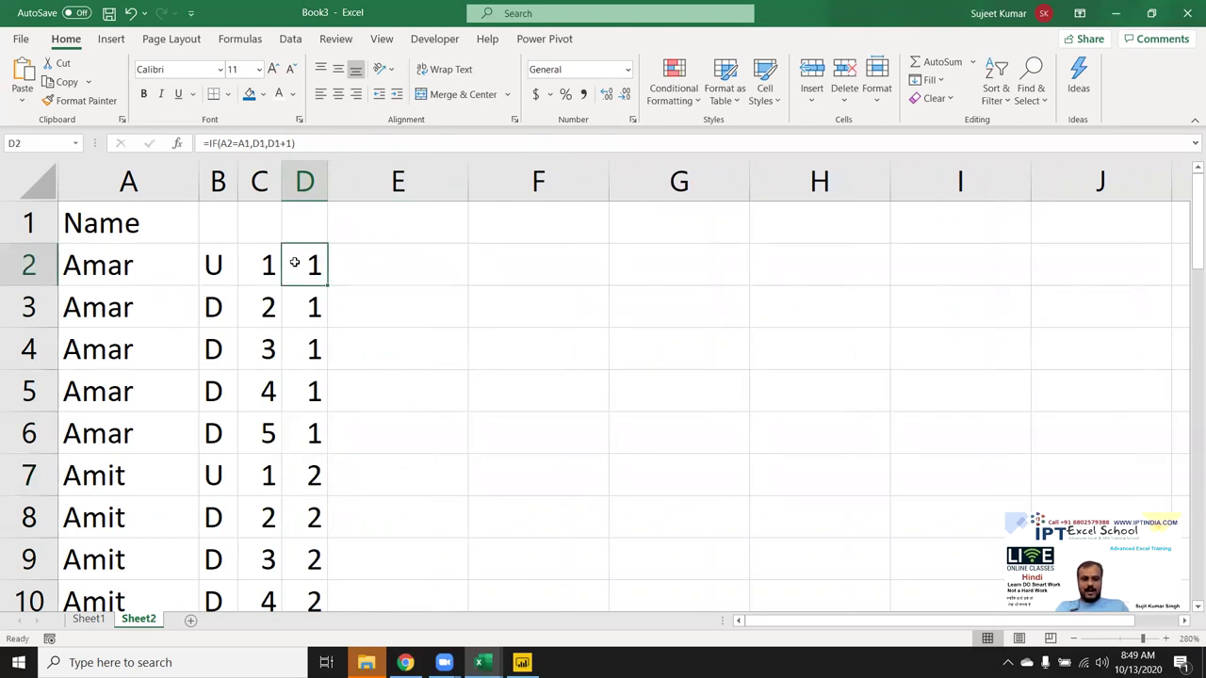
double_click(295, 263)
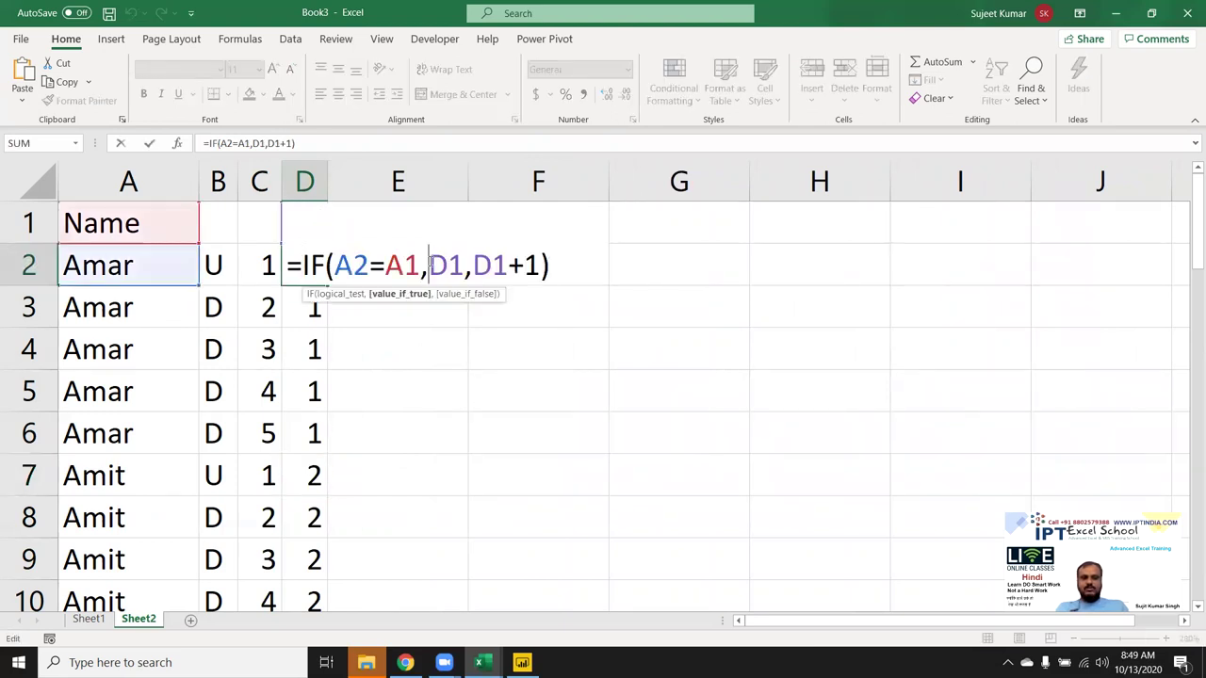
key("Escape")
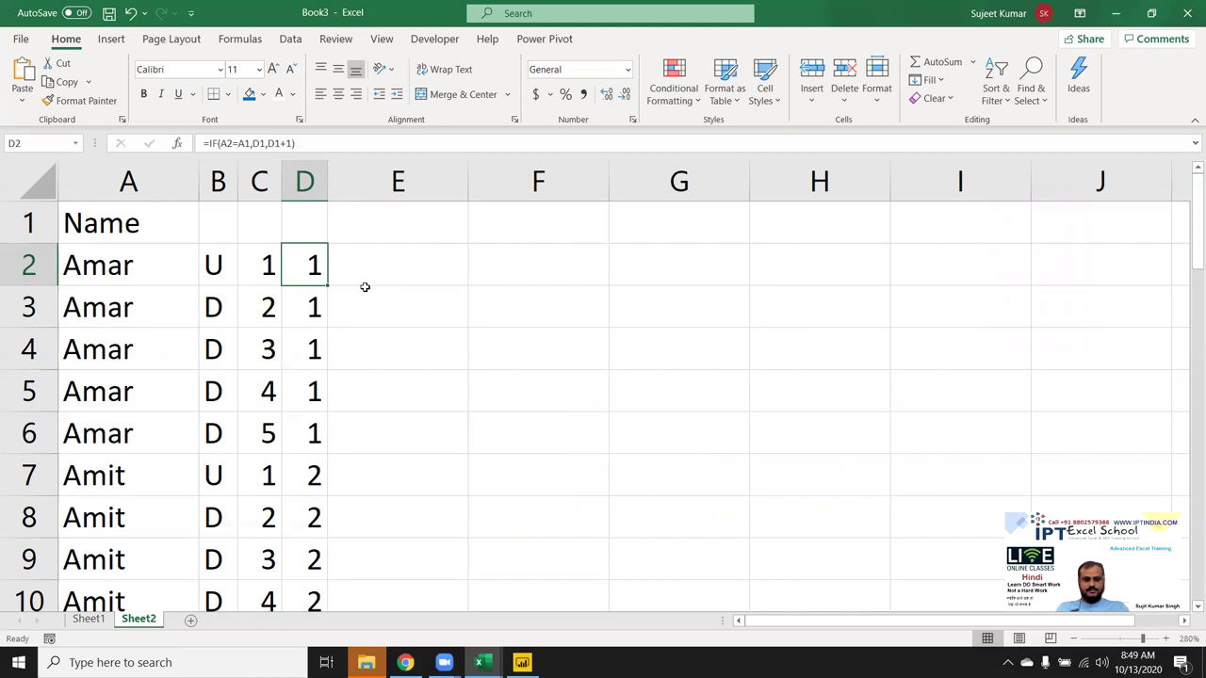
left_click(653, 239)
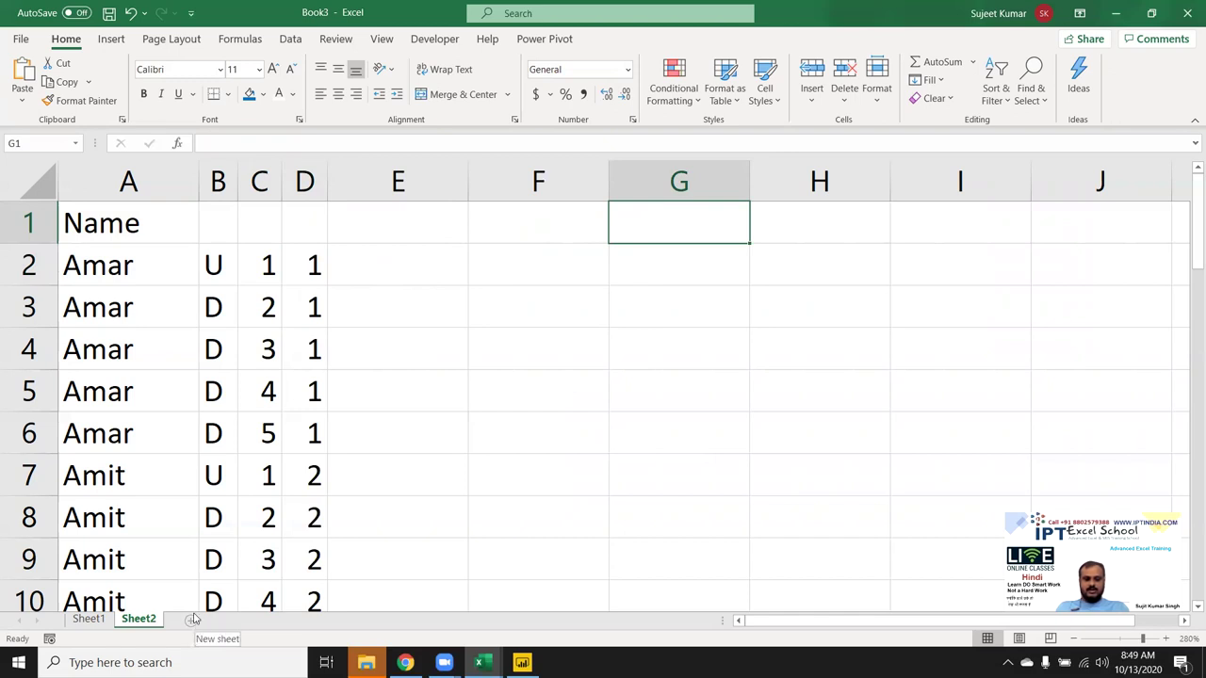
Add a new blank worksheet, Sheet3, and scroll to its top
left_click(191, 621)
left_click(416, 472)
scroll(97, 468, "up", 5, "ctrl")
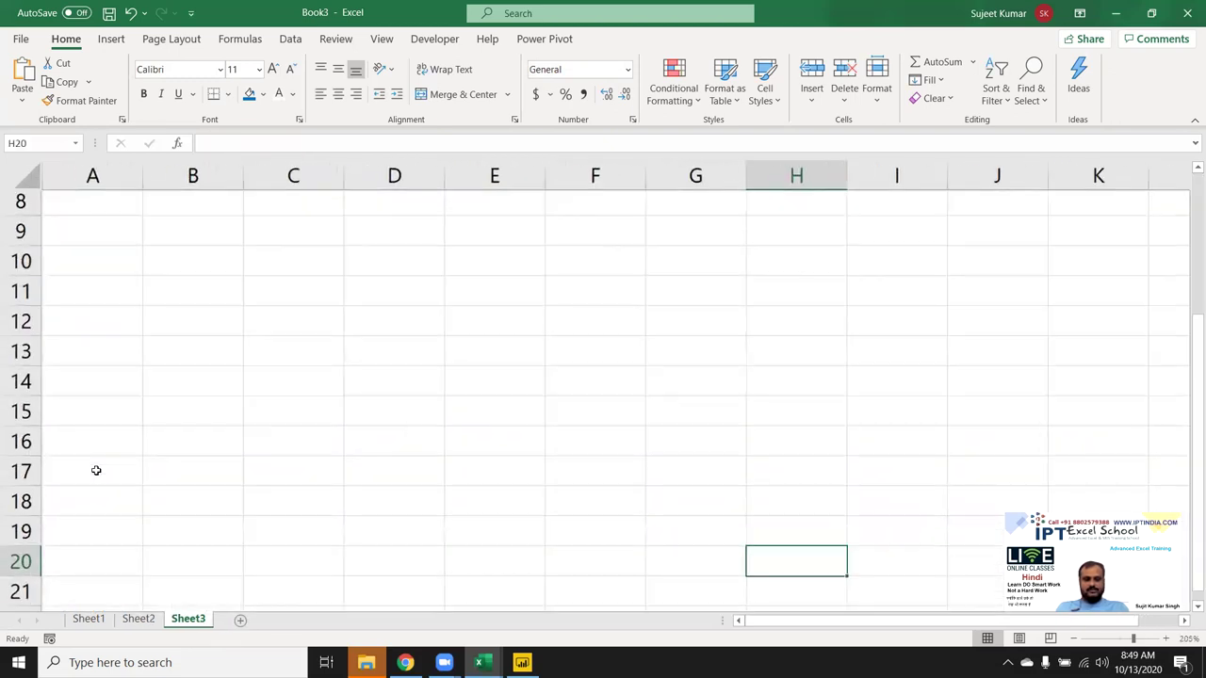
scroll(81, 352, "up", 4, "ctrl")
scroll(130, 255, "up", 2, "ctrl")
scroll(130, 255, "up", 4)
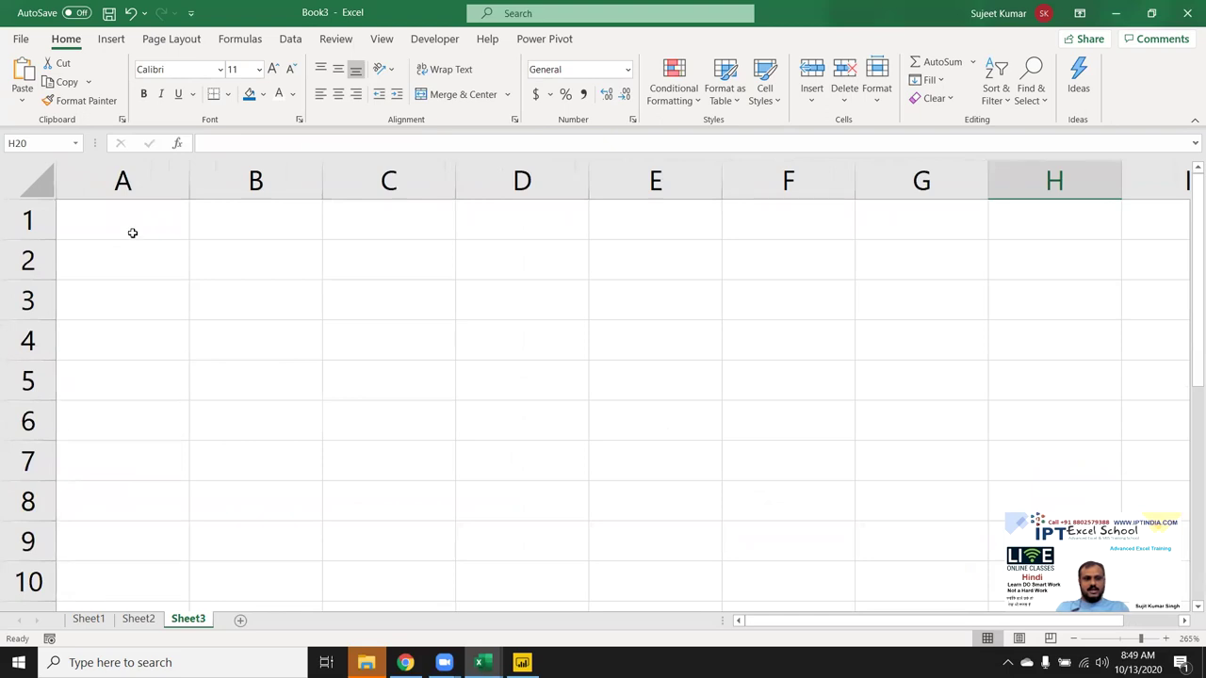
Enter the headers Sr in A1 and Name in B1
left_click(134, 233)
type("Sr")
key("Return")
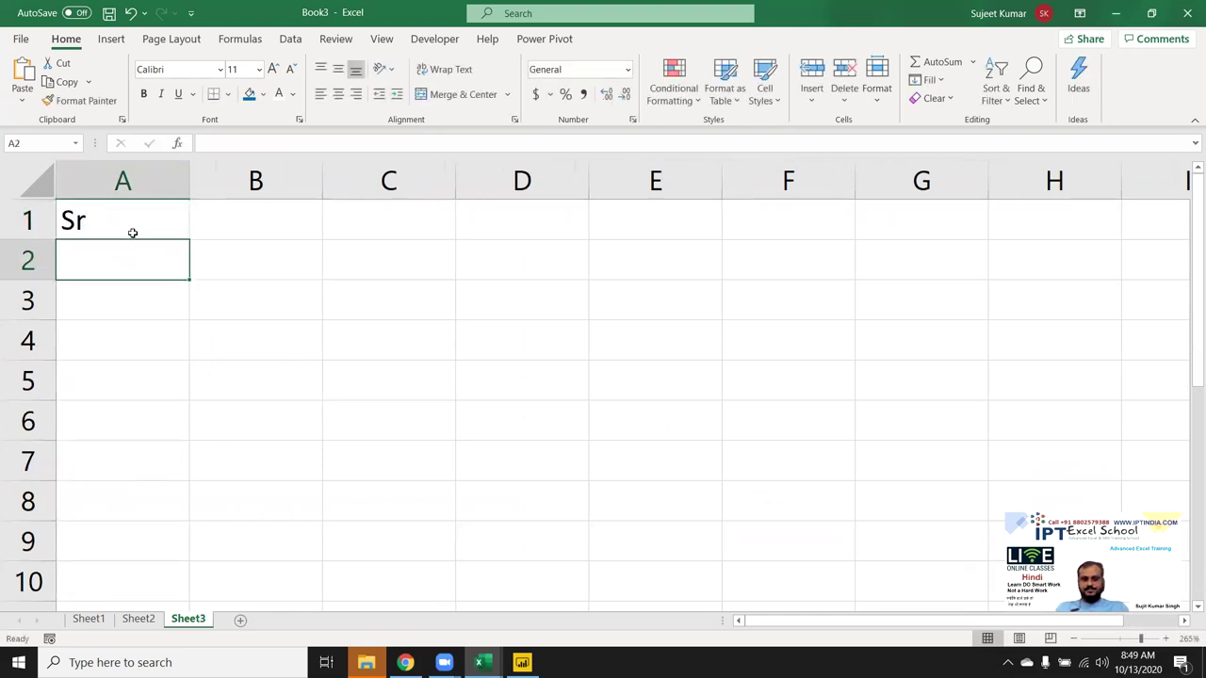
left_click(133, 233)
key("Right")
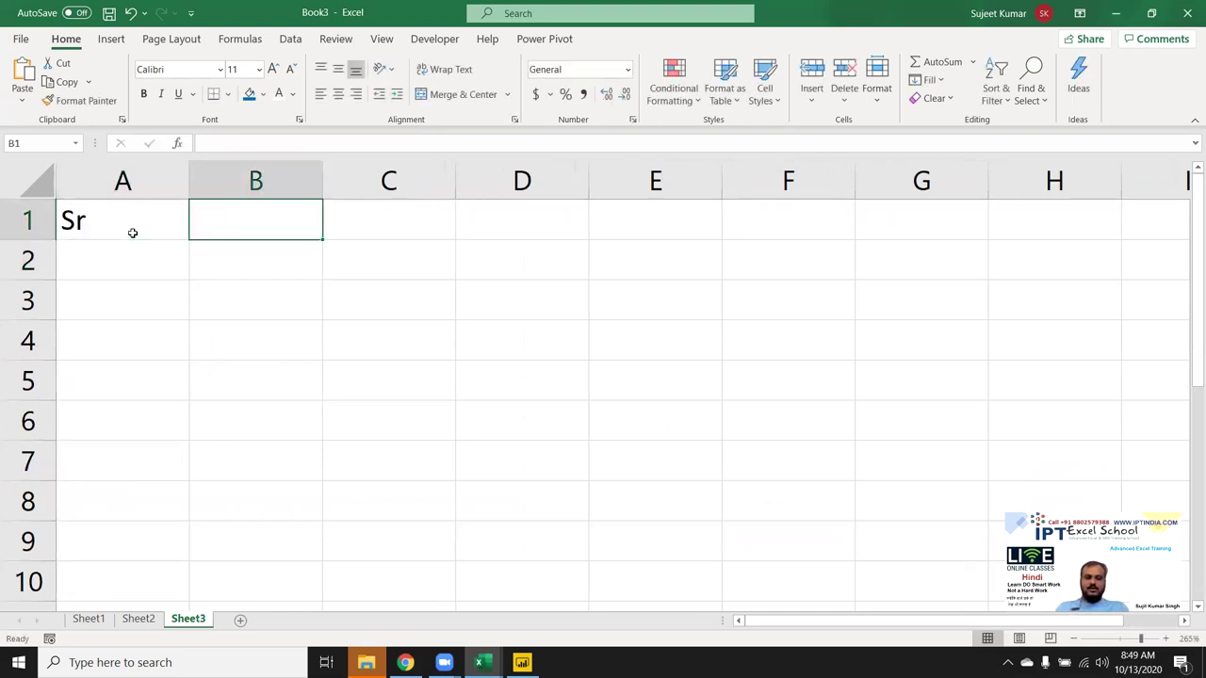
type("Name")
key("Return")
Fill row 2 with serial 1 and a sample name
key("Left")
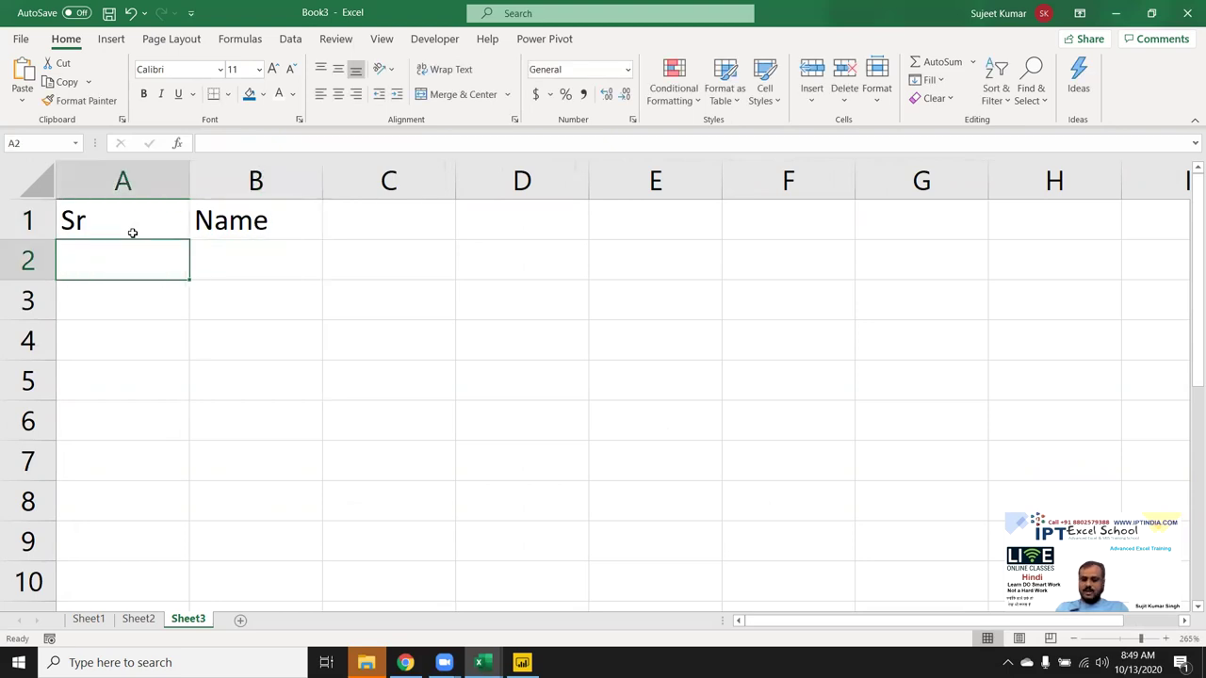
type("1")
key("Tab")
type("Puja")
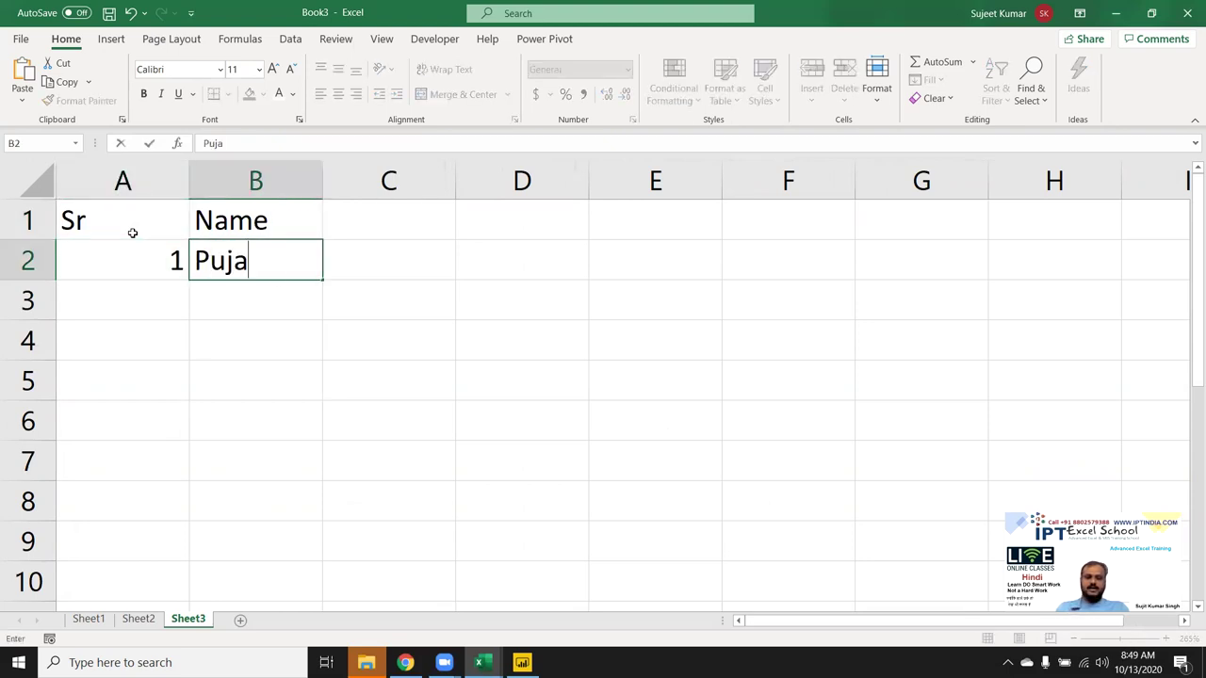
key("Return")
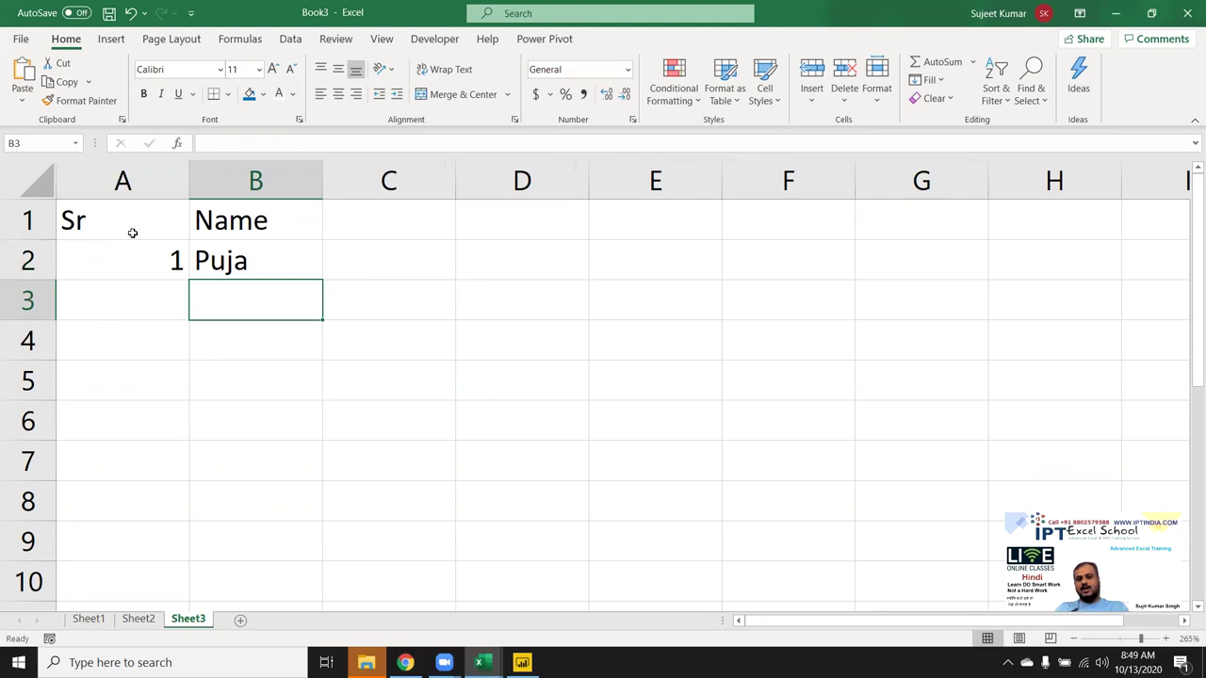
Try a manual 2 in A3, undo it, and return to A3
key("Left")
type("2")
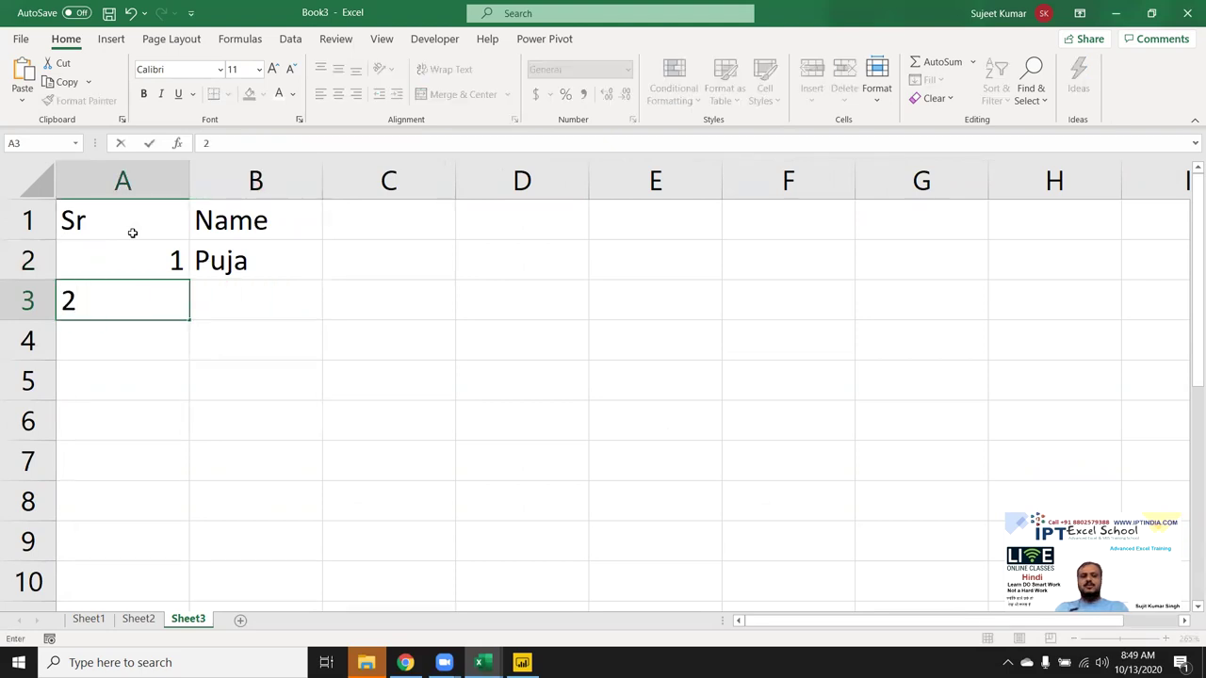
key("Tab")
key("shift+Down")
key("shift+Down")
key("ctrl+z")
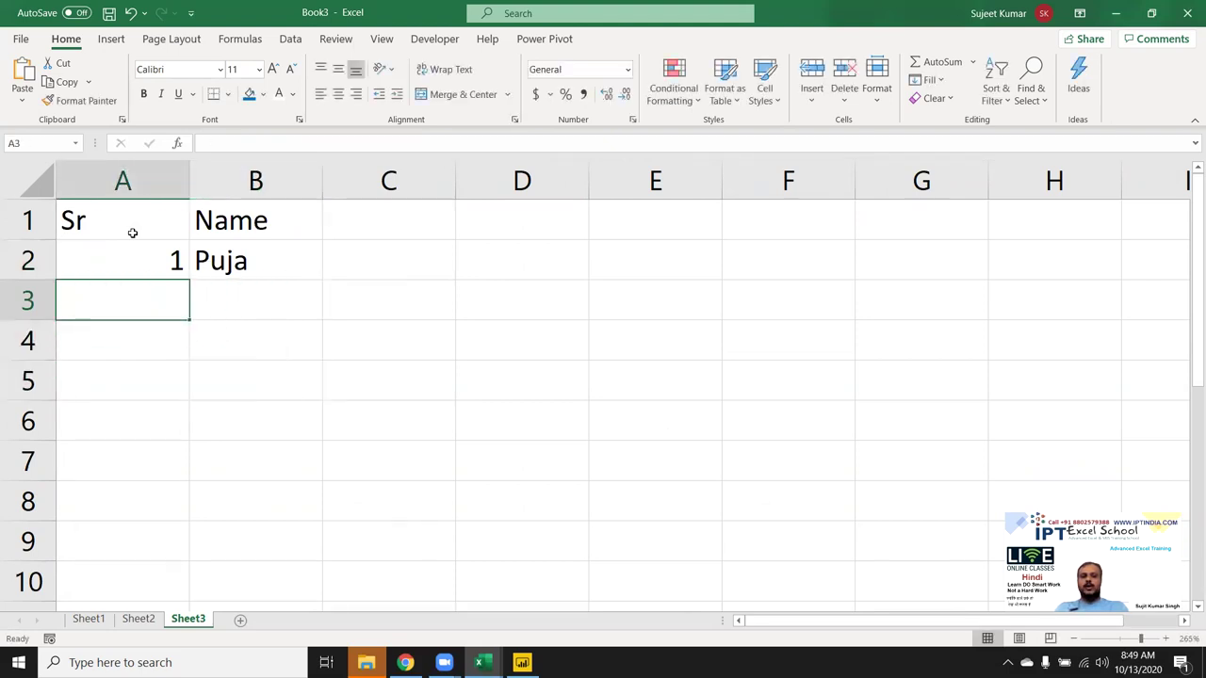
key("shift+Down")
key("shift+Down")
key("shift+Down")
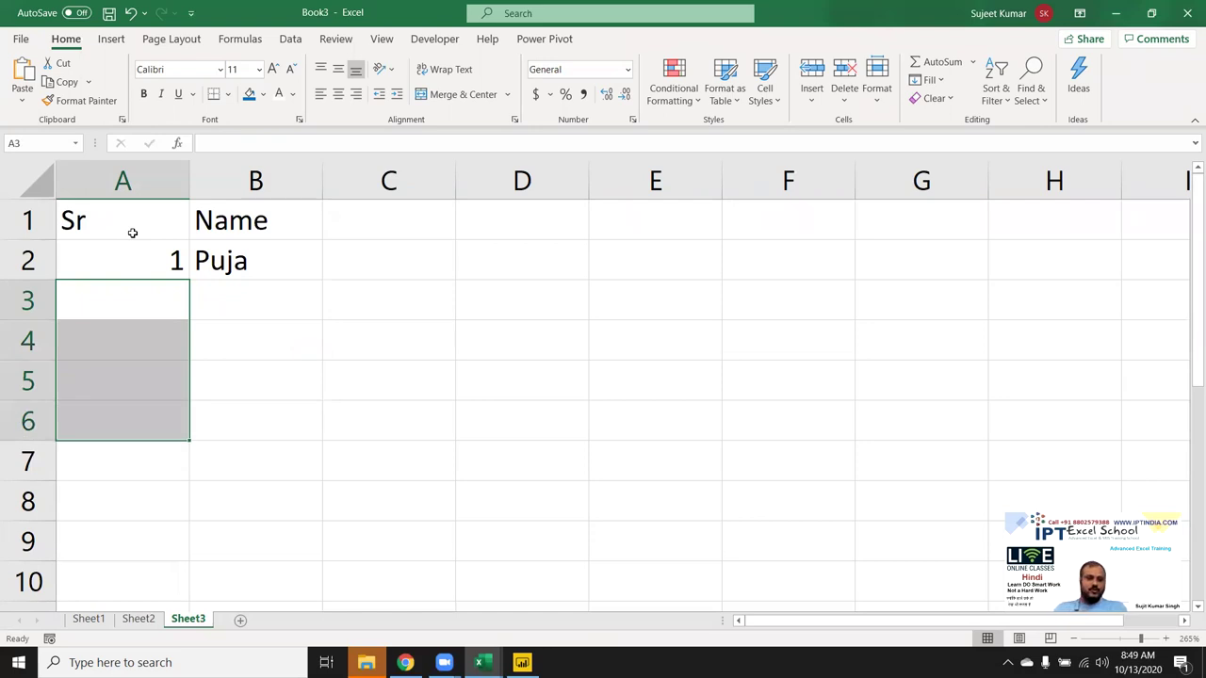
key("Right")
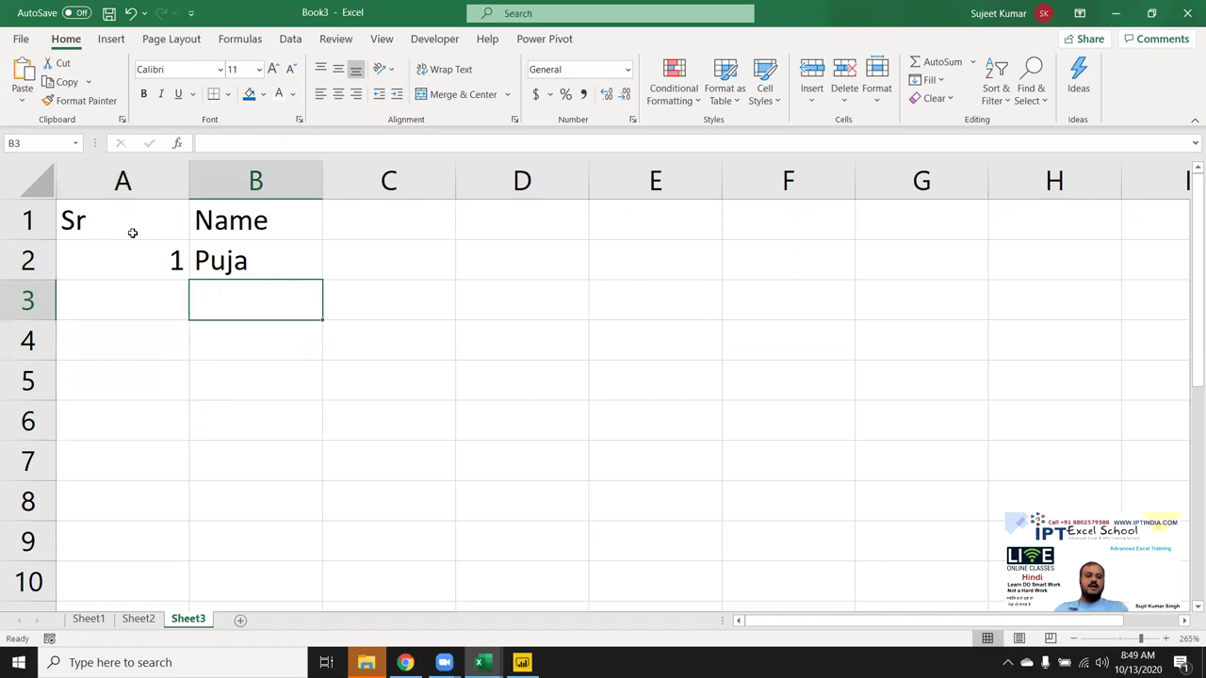
key("Left")
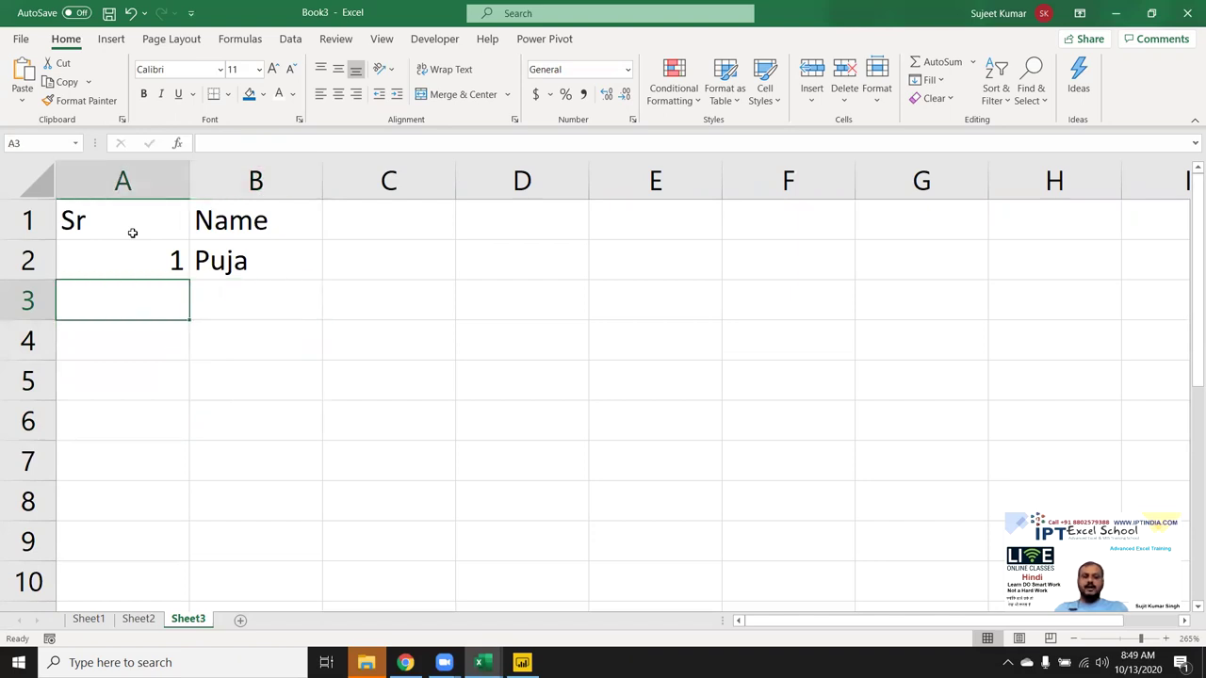
Enter =IF(B3>0,A2+1,"") in A3
type("=")
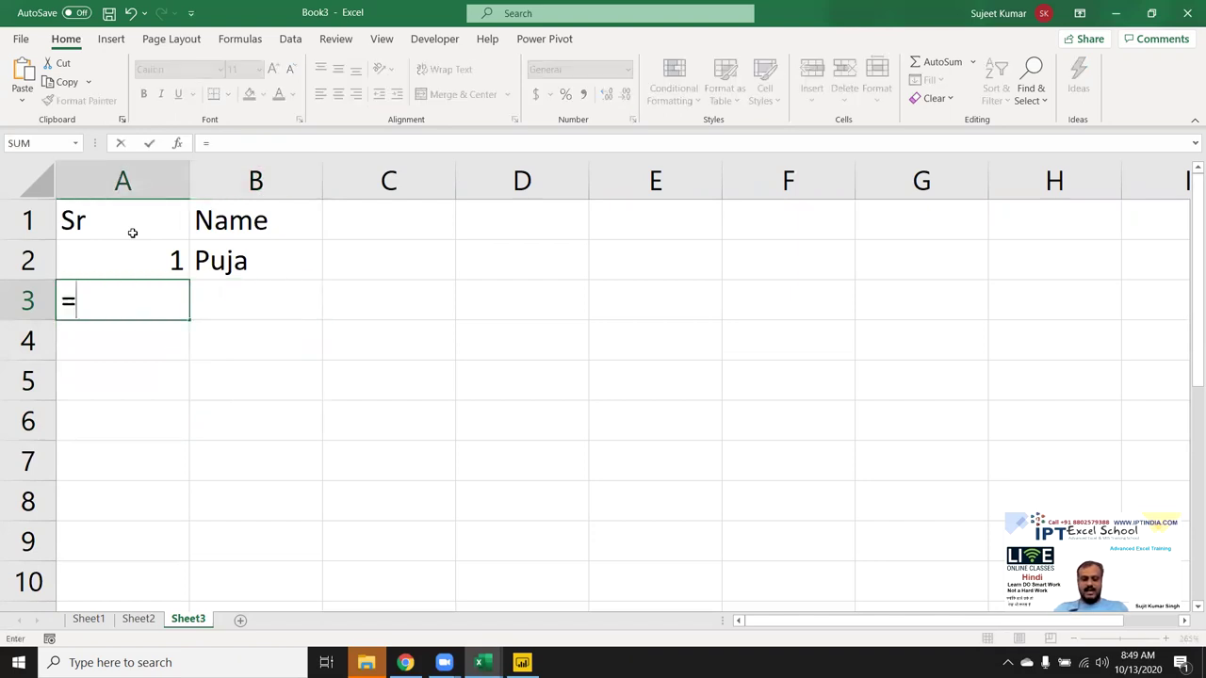
type("if")
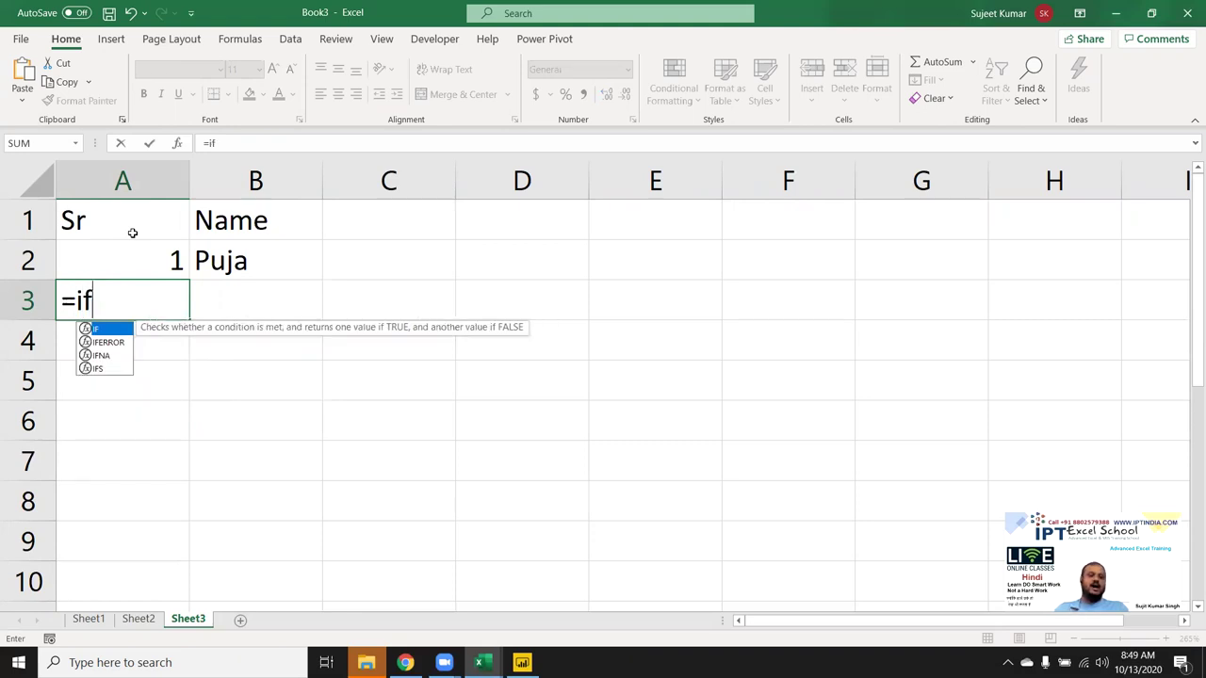
key("Tab")
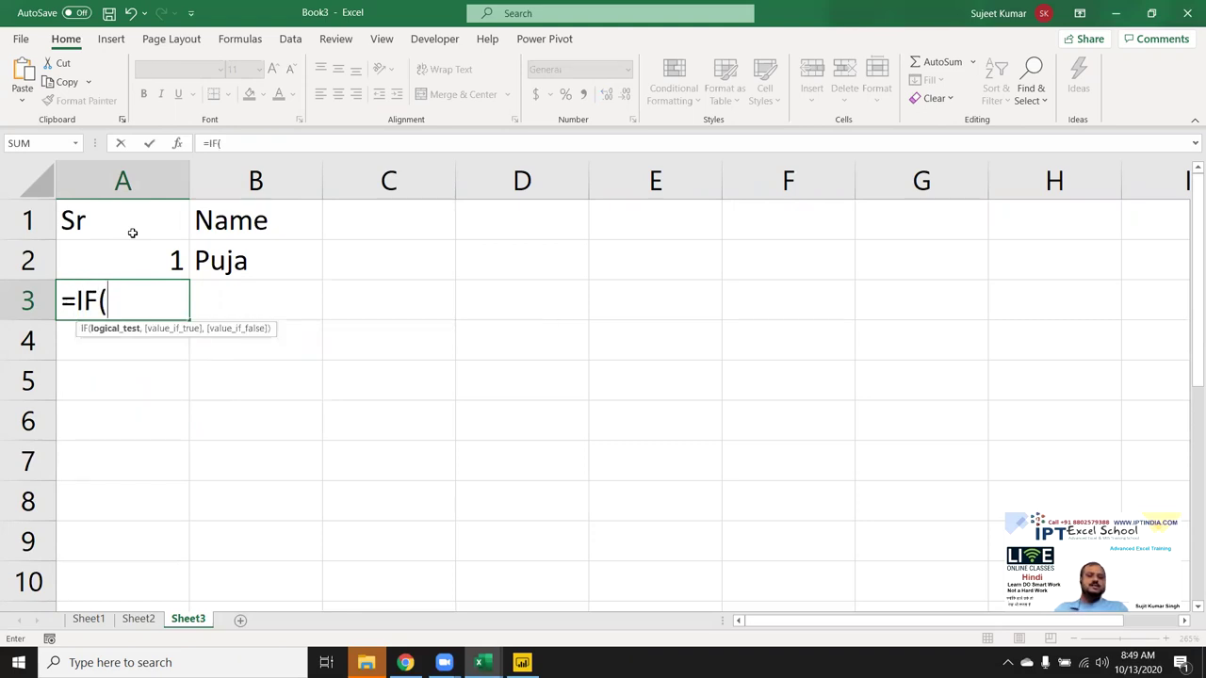
key("Right")
type(">0")
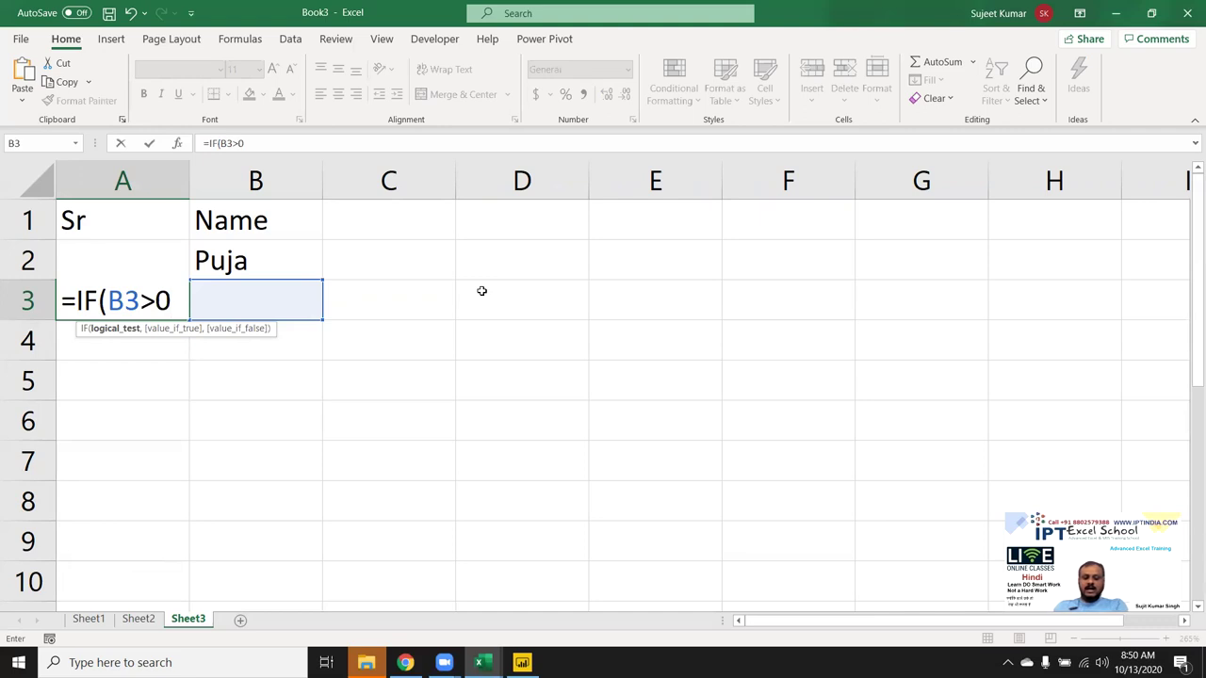
type(",")
key("Up")
type("+1,\"\"")
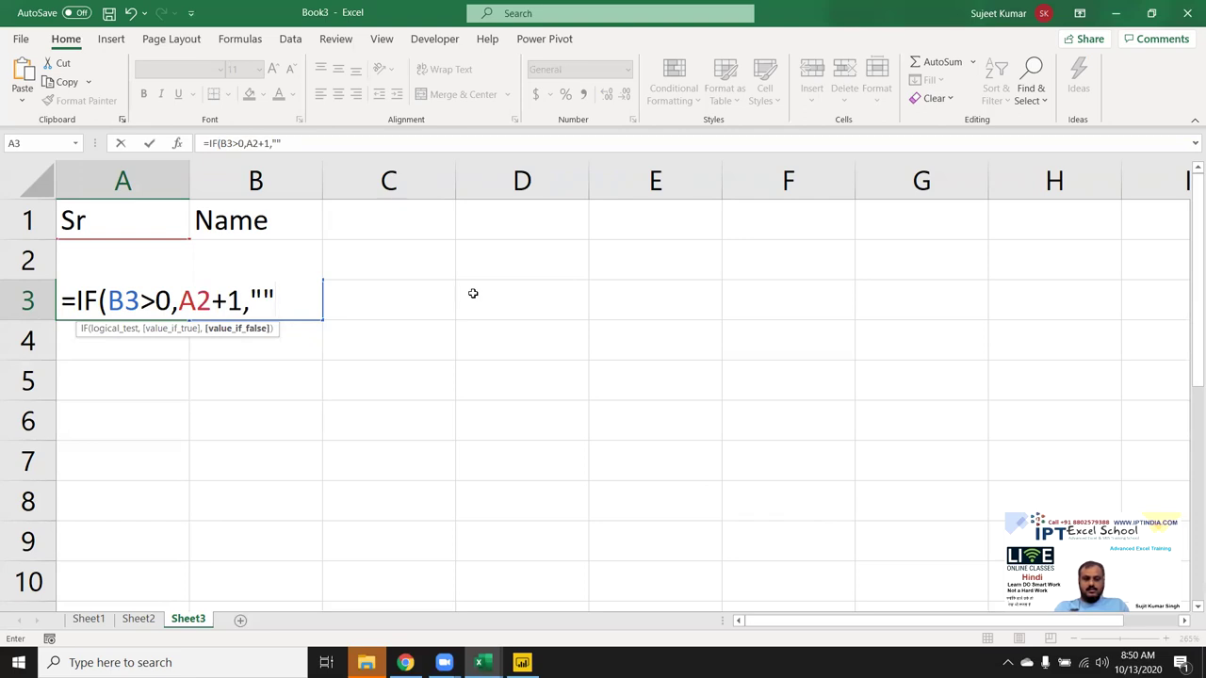
key("Return")
Copy the A3 formula down column A to row 15
key("Up")
key("shift+Down")
key("shift+Down")
key("shift+Down")
key("shift+Down")
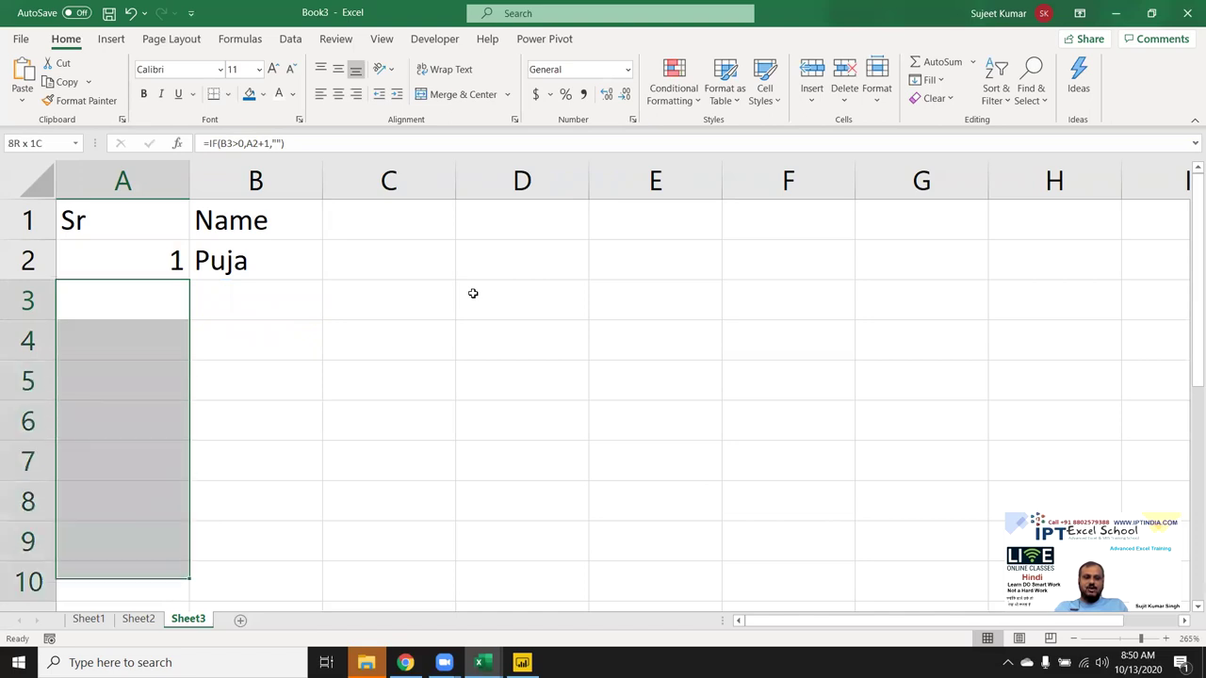
key("shift+Down")
key("shift+Down")
key("shift+Down")
key("ctrl+Return")
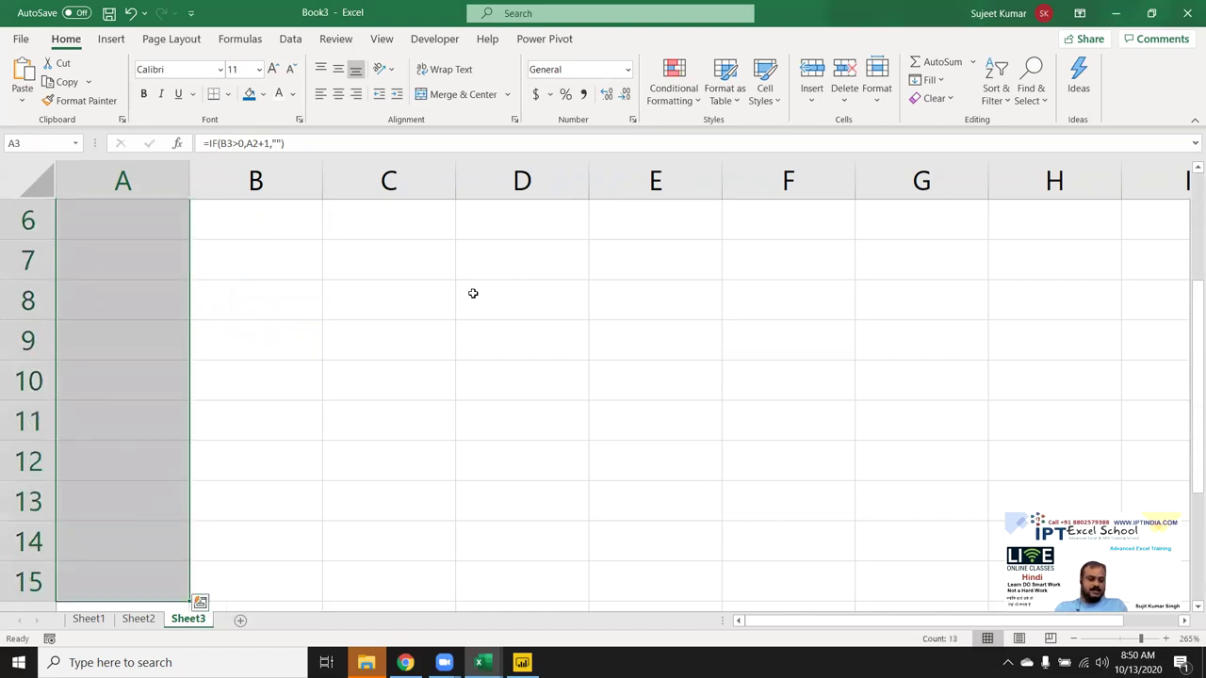
key("Return")
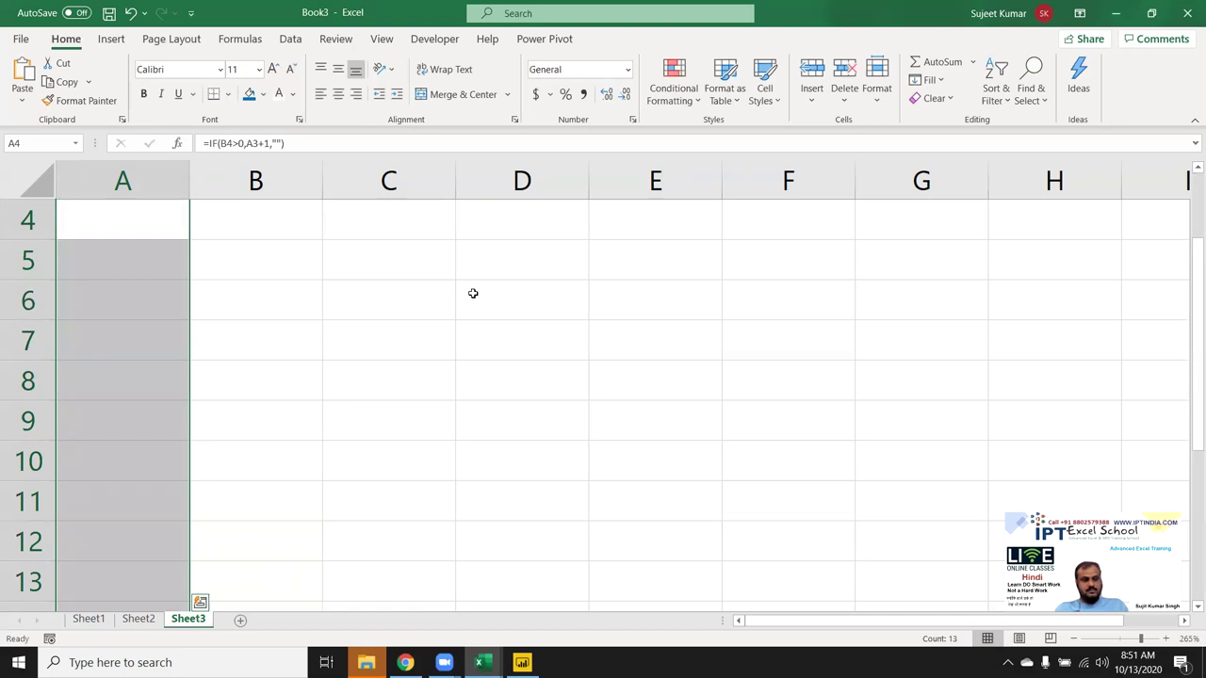
Type four sample names into B3:B6 so serials 2–5 appear
scroll(236, 329, "up", 1)
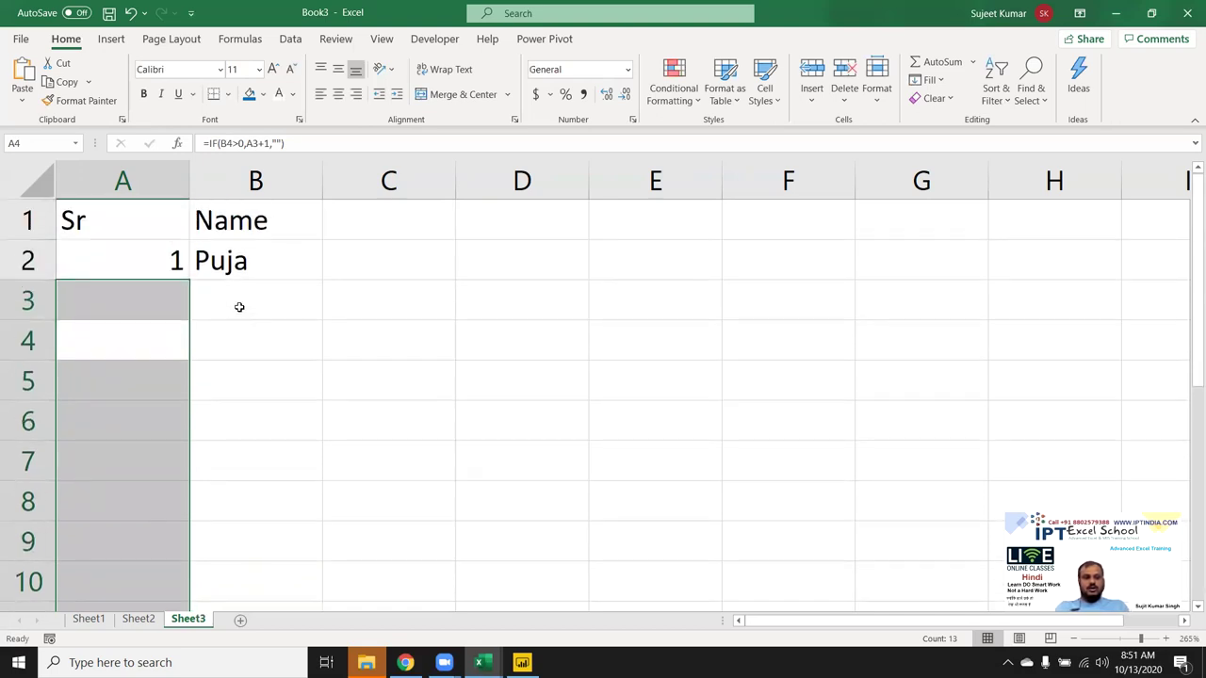
left_click(240, 306)
type("Om")
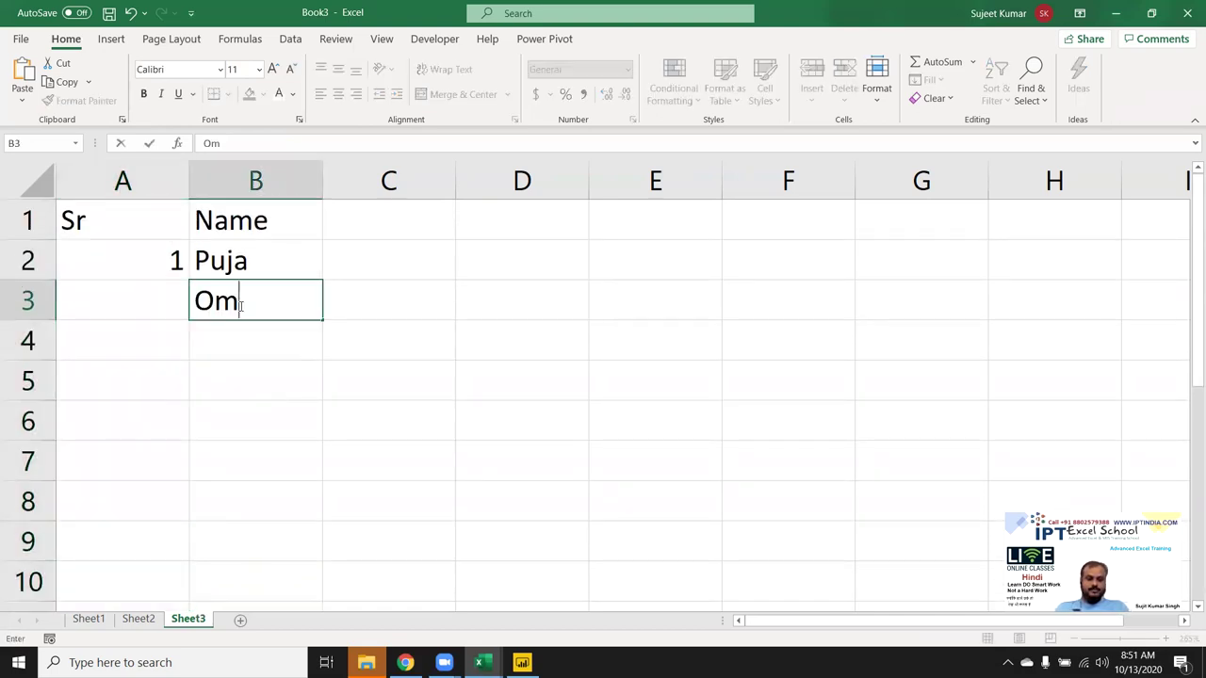
key("Return")
type("Raju")
key("Return")
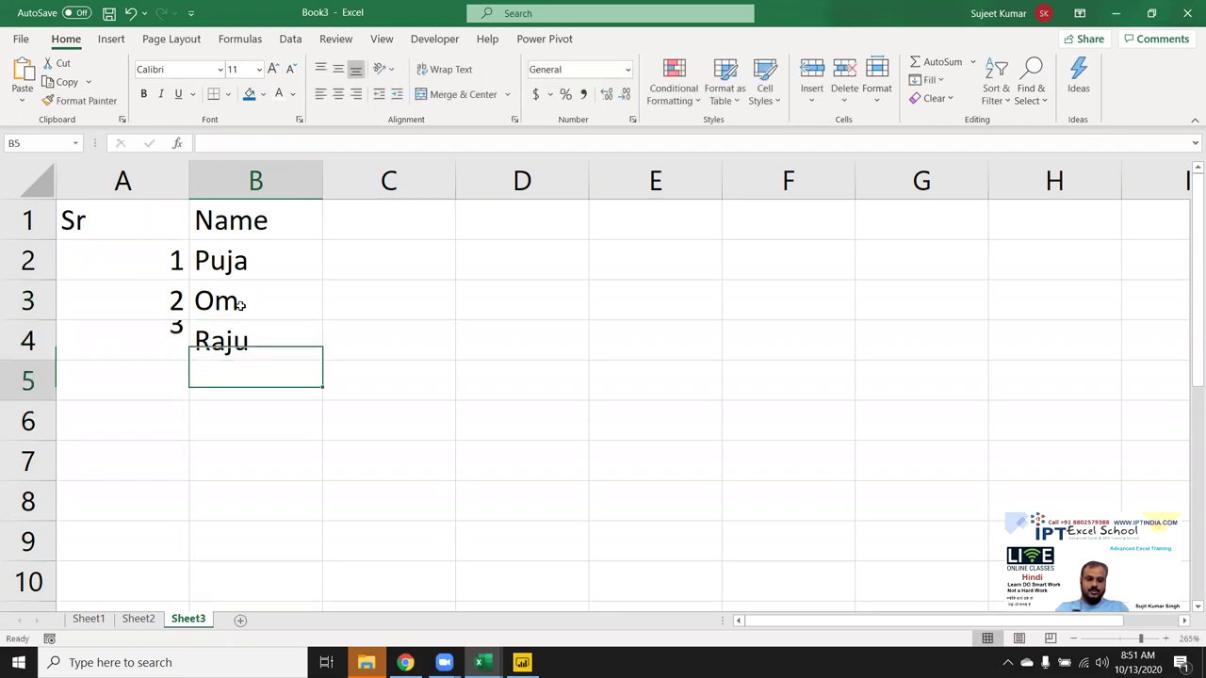
type("Amar")
key("Return")
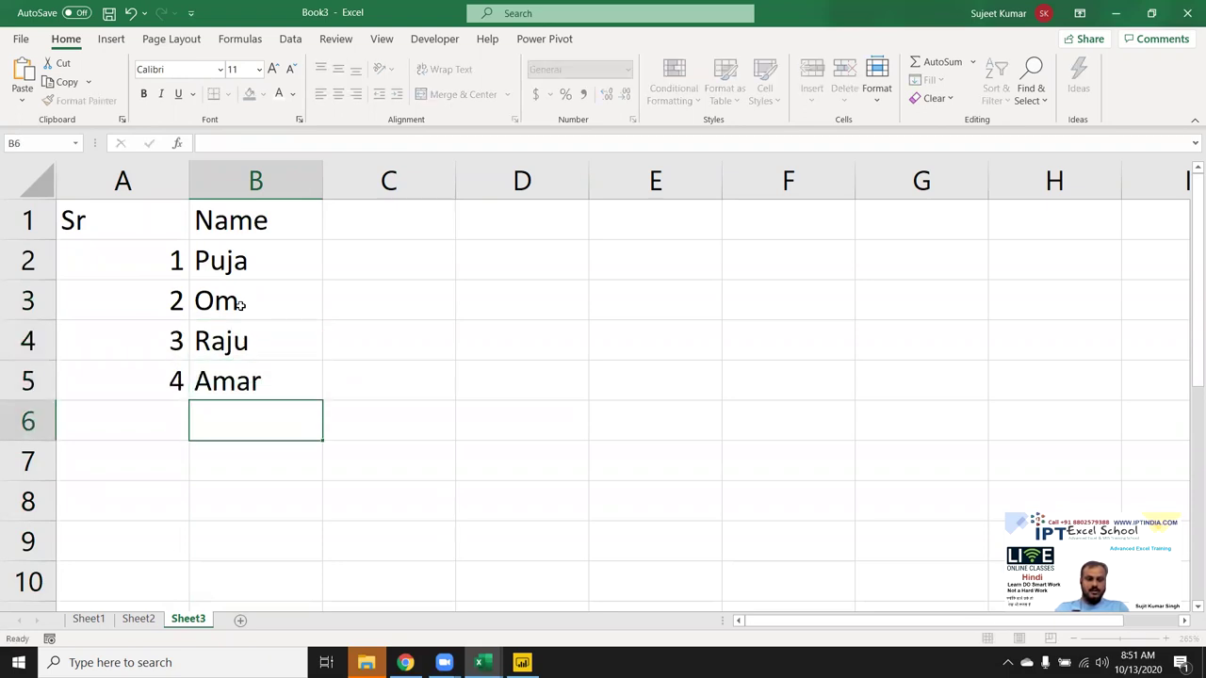
type("Amit")
key("Return")
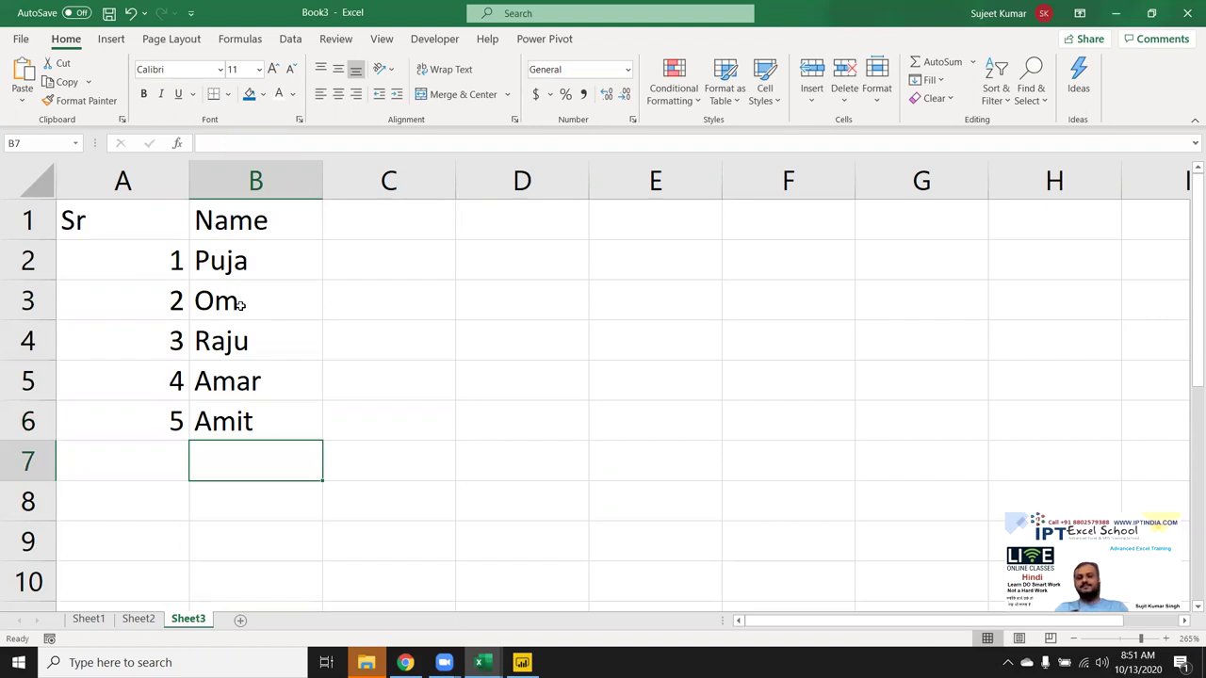
Leave row 7 empty and enter a name in B8
key("Return")
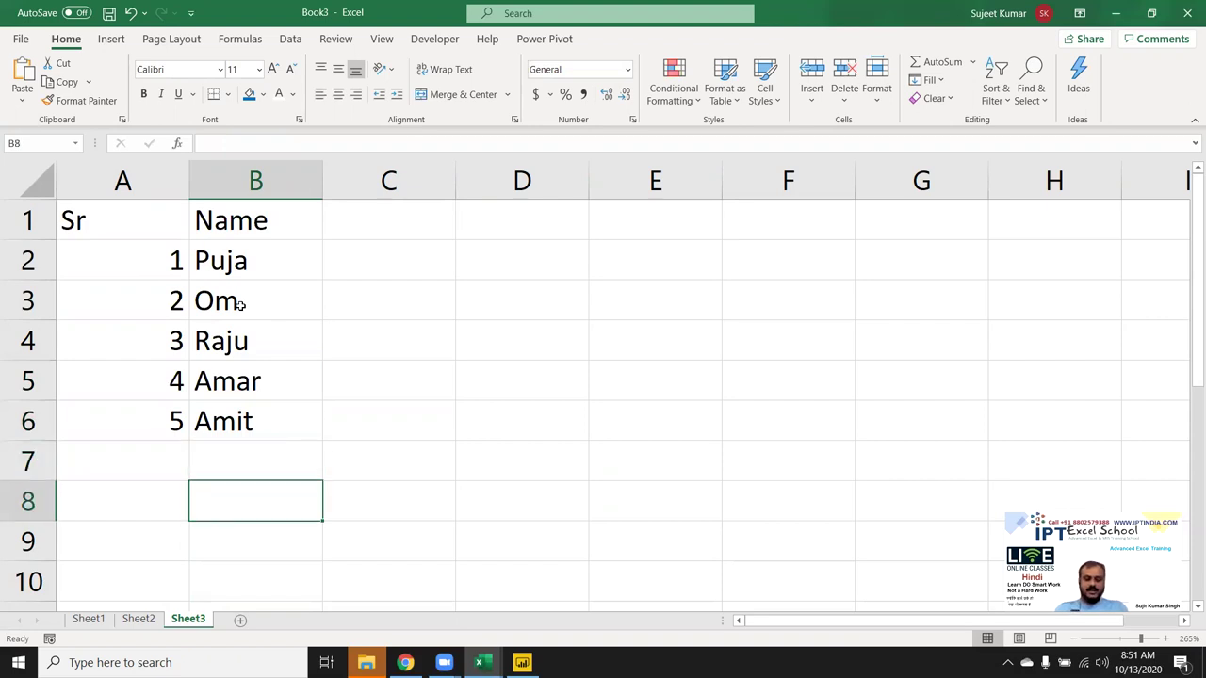
type("Uday")
key("Return")
key("Up")
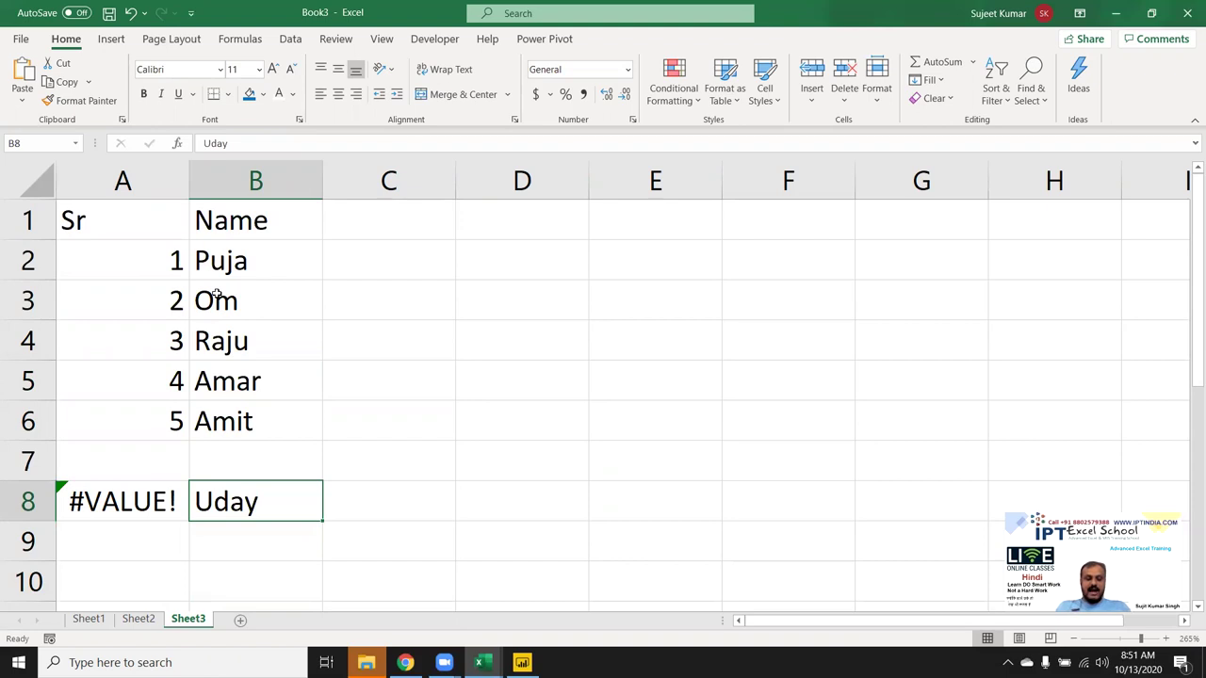
key("Left")
key("F2")
key("Left")
key("Left")
key("Left")
key("Left")
key("Left")
key("Left")
key("Left")
key("shift+Right")
key("shift+Right")
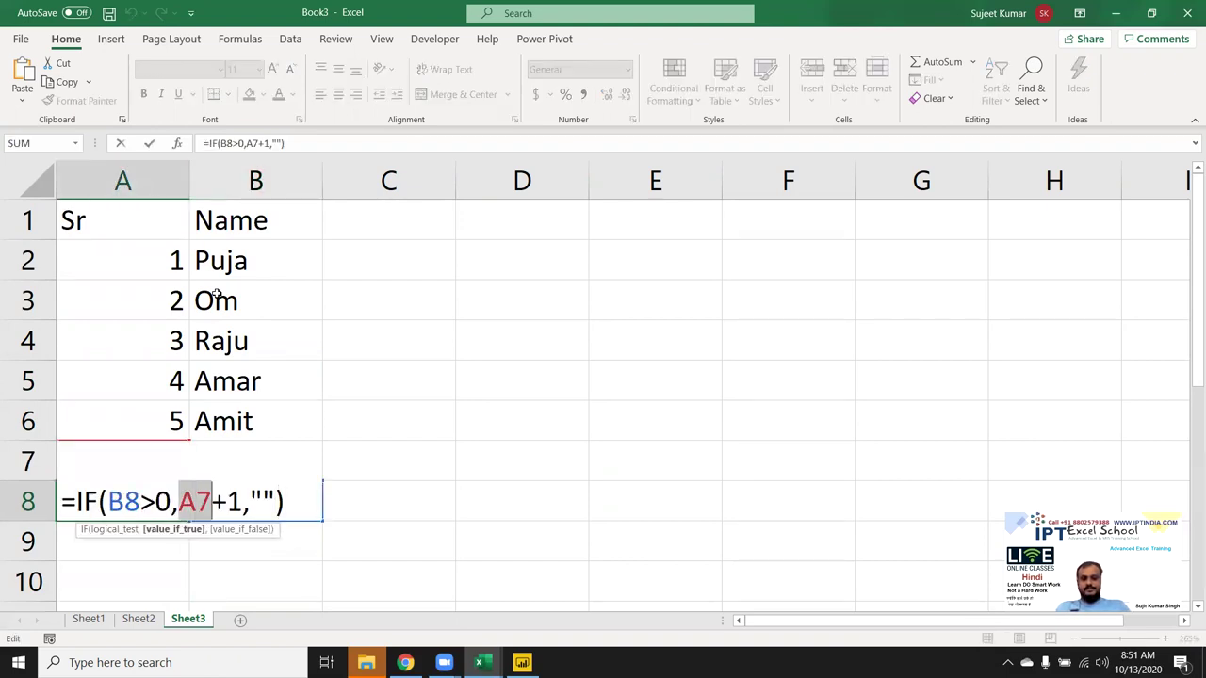
key("shift+Right")
key("shift+Right")
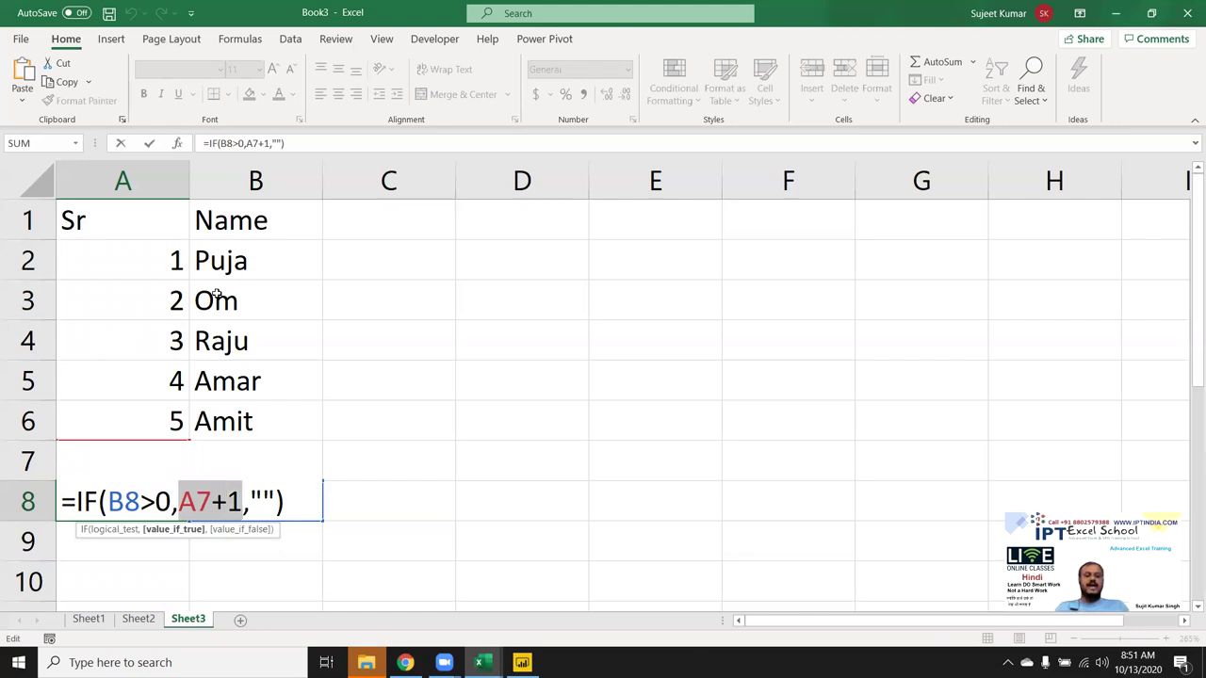
key("ctrl+Return")
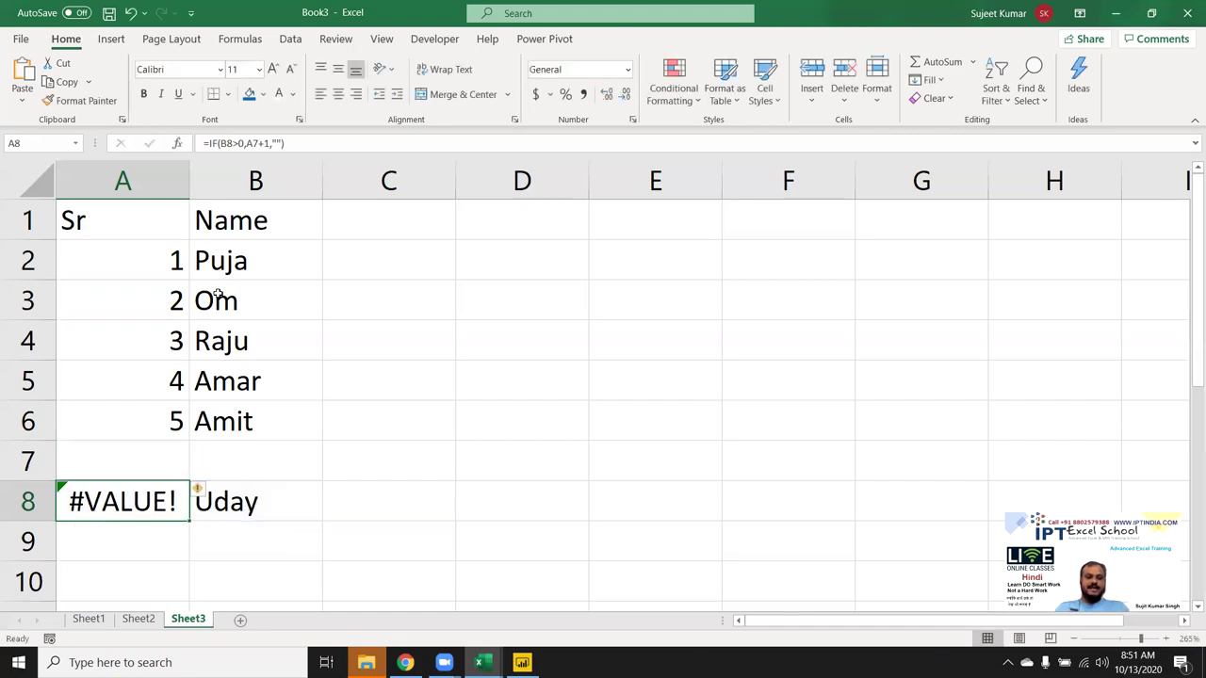
key("Up")
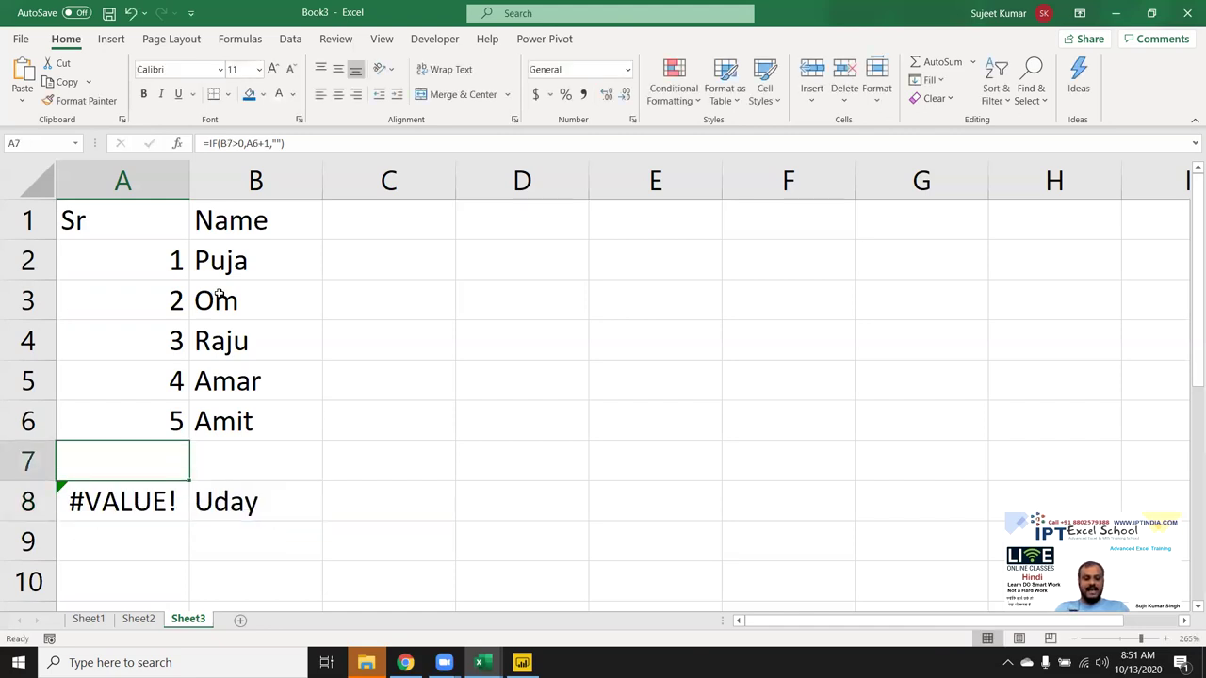
key("F2")
key("Left")
key("Left")
key("Left")
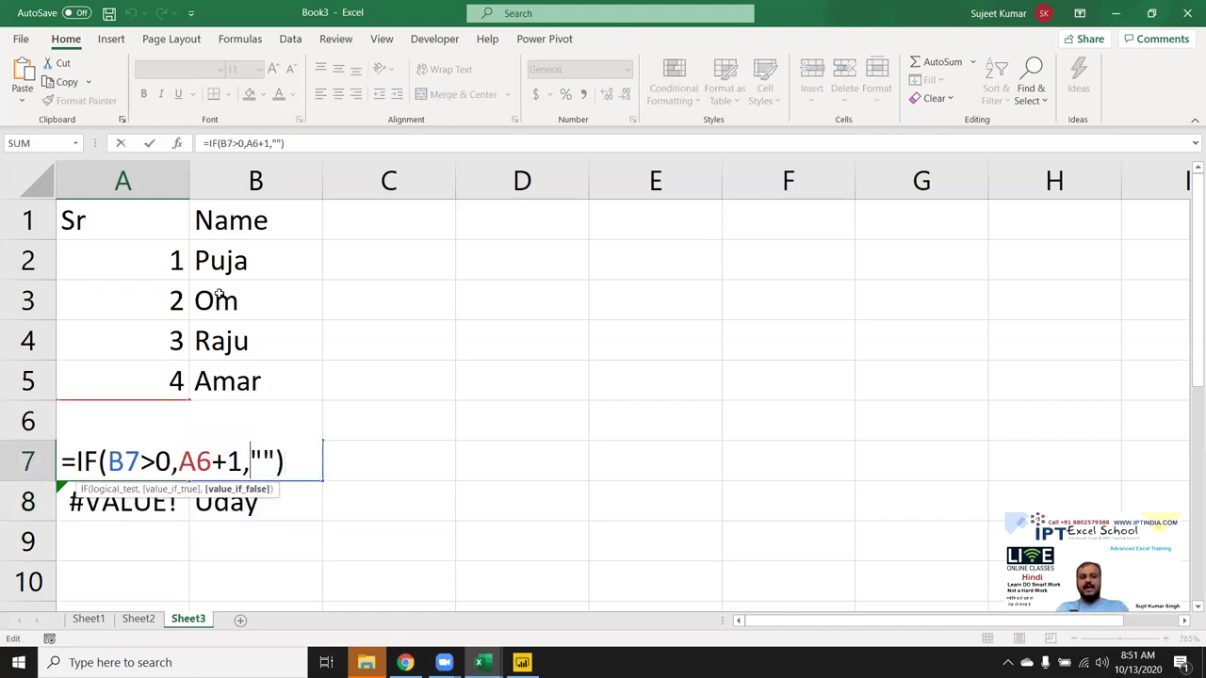
key("shift+Right")
key("shift+Right")
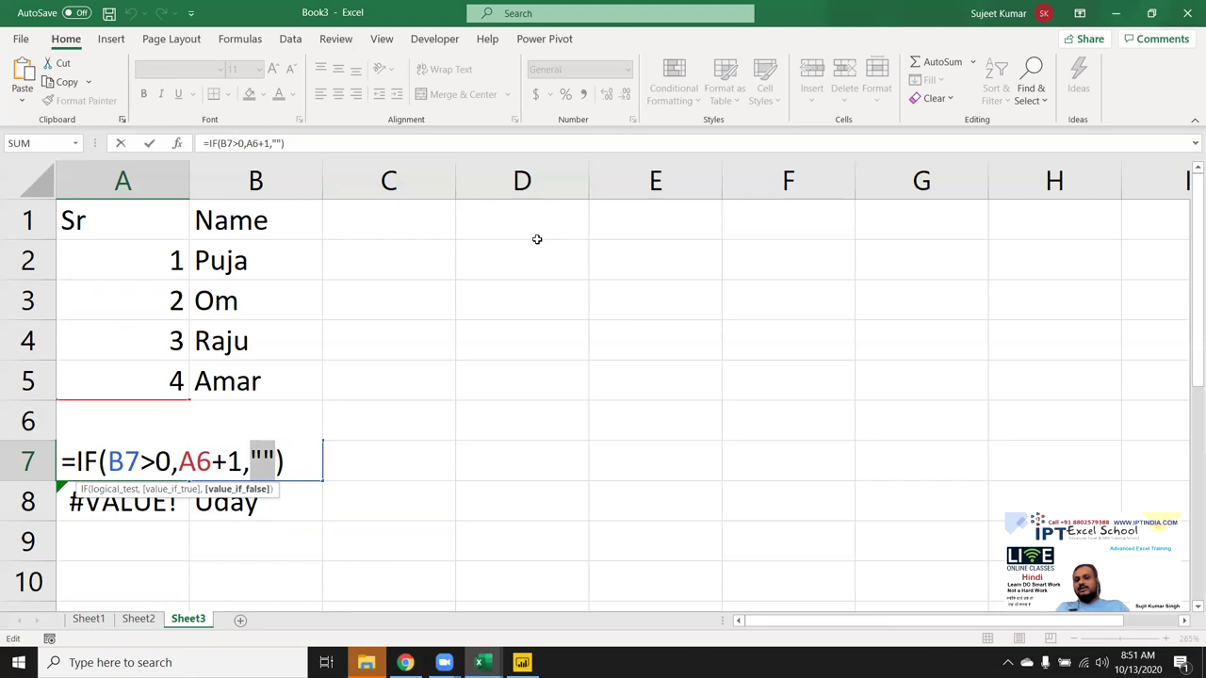
key("Escape")
left_click(558, 320)
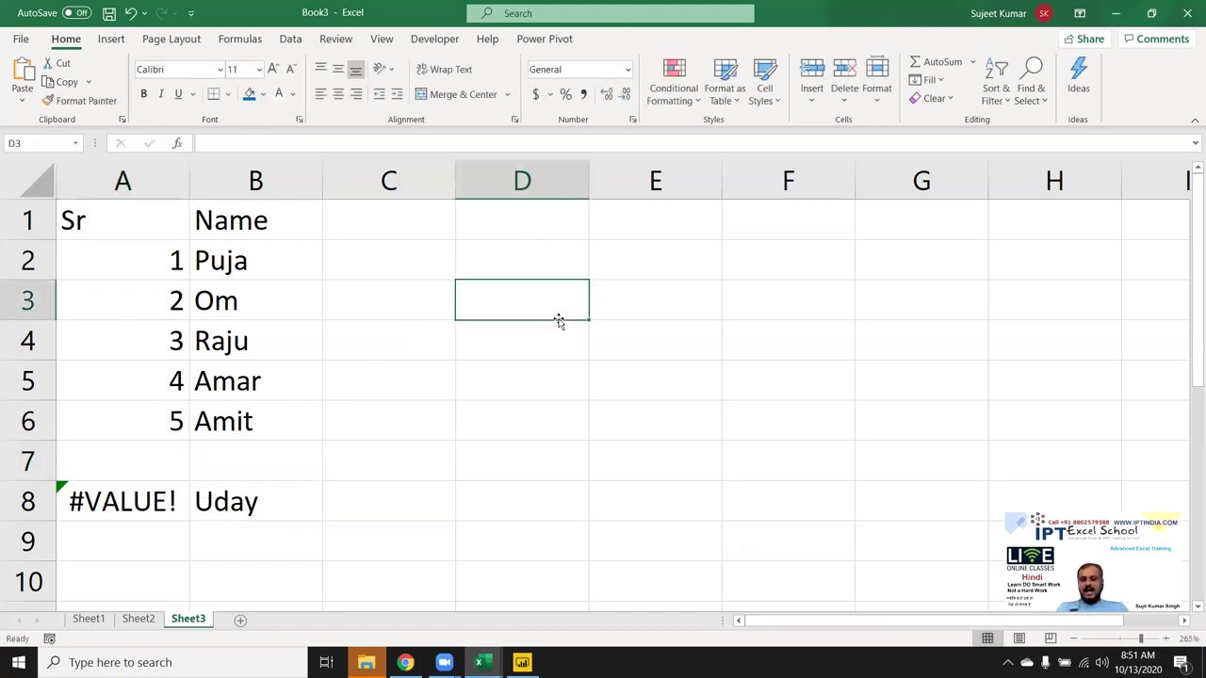
type("=")
key("Up")
type("+0")
key("Return")
key("Up")
key("Up")
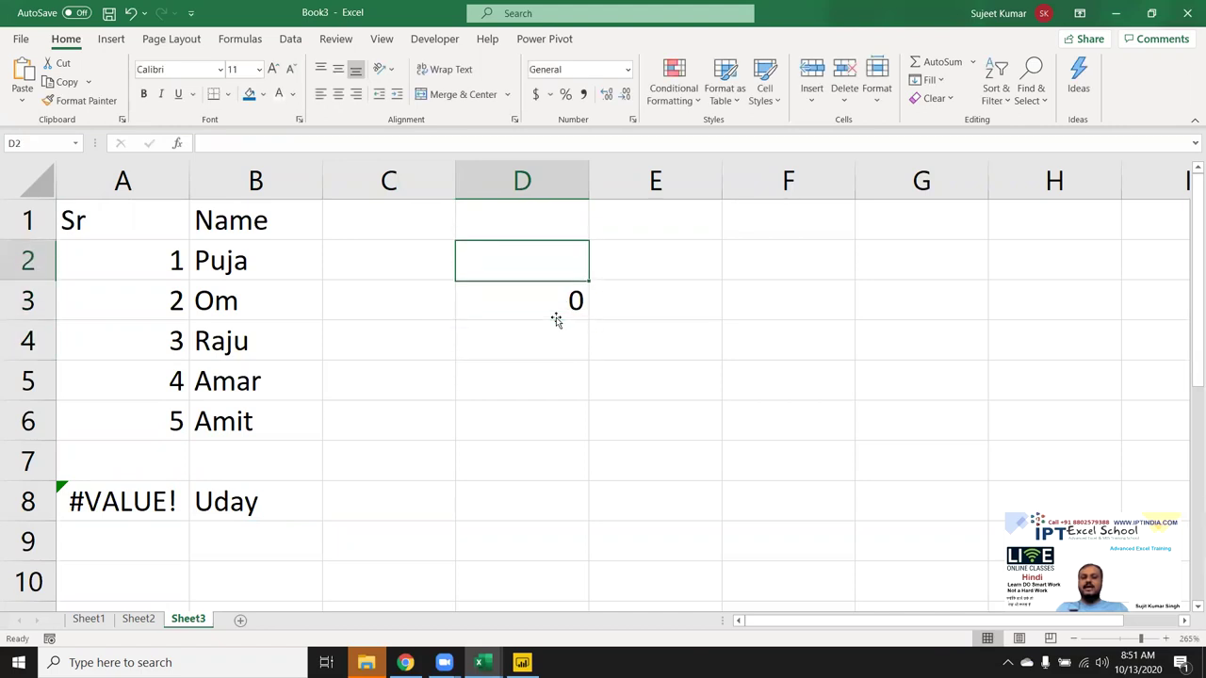
left_click(137, 454)
double_click(136, 454)
double_click(264, 460)
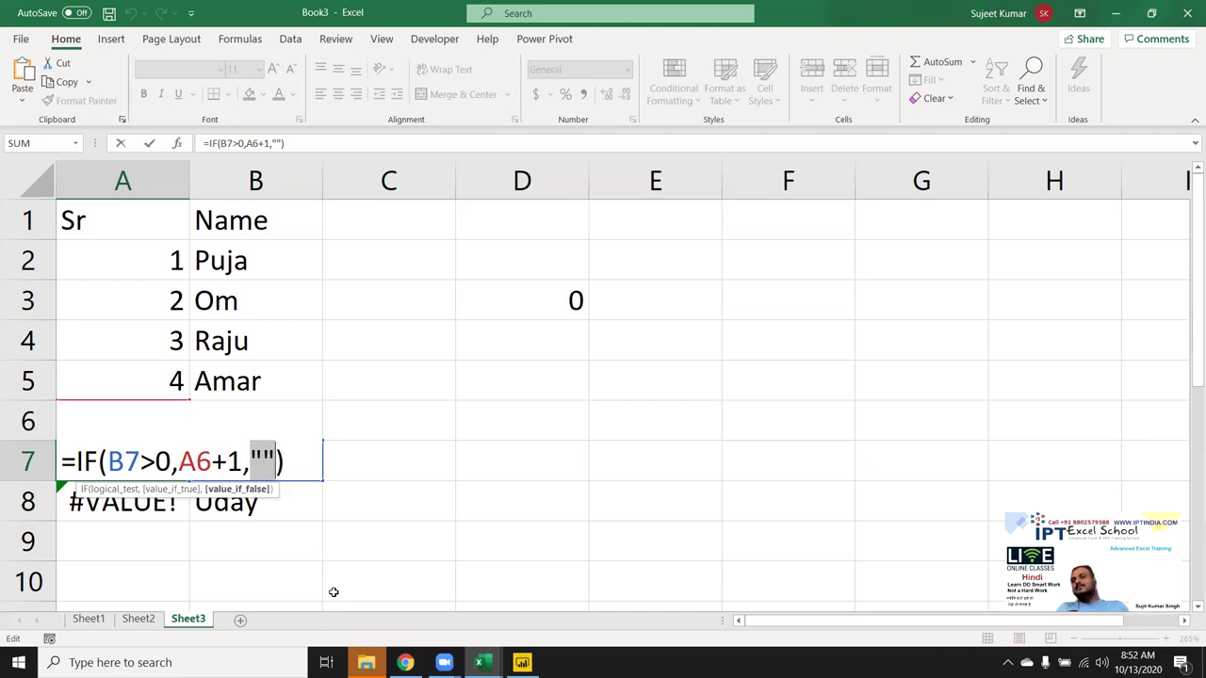
key("Return")
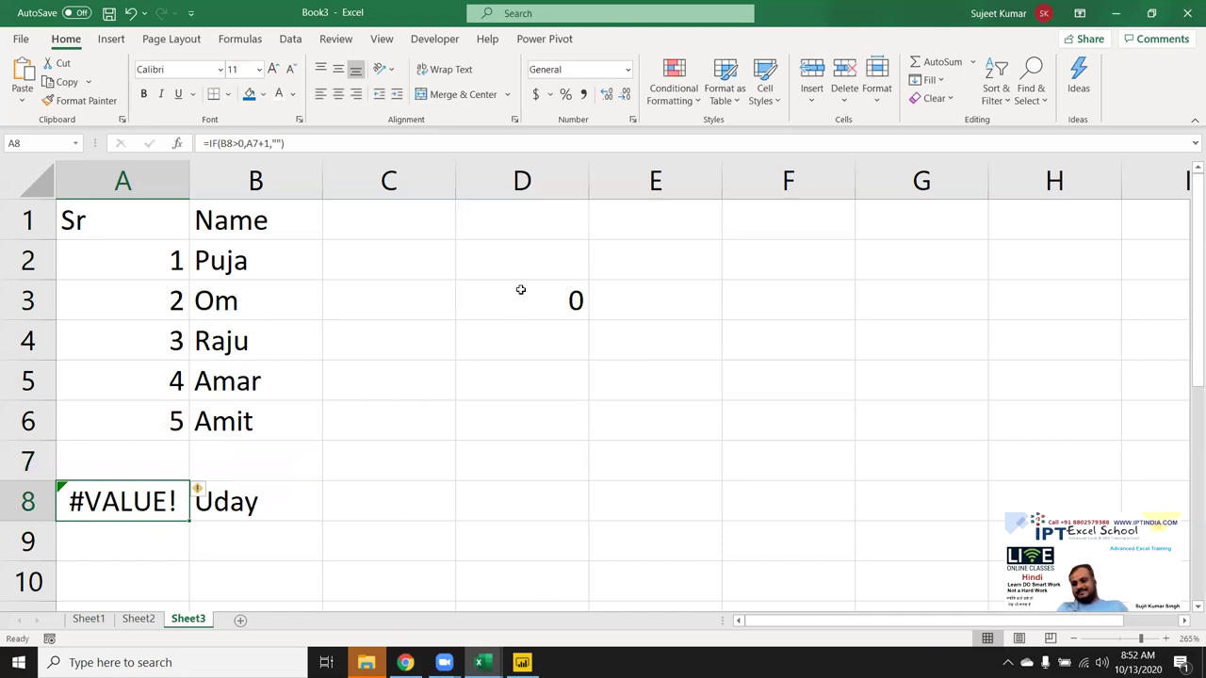
mouse_move(521, 289)
left_mouse_down()
mouse_move(518, 336)
mouse_move(523, 274)
left_mouse_up()
left_click(518, 374)
key("Delete")
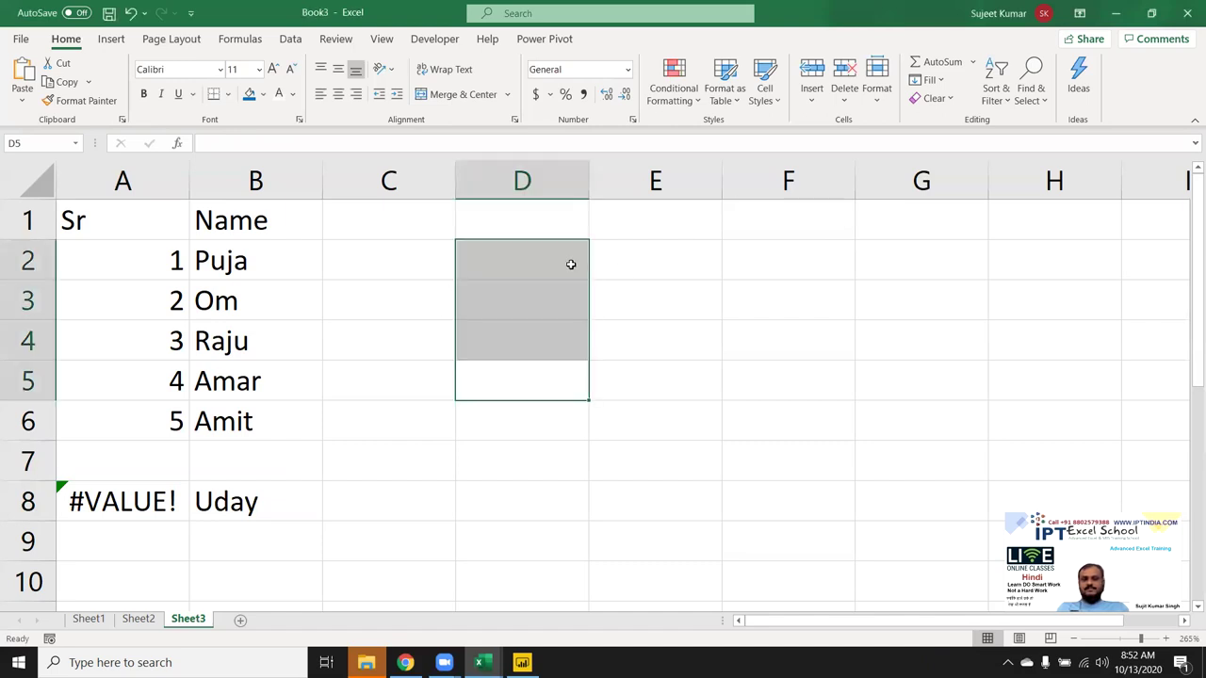
Place an Sr heading in E4, removing the one first typed in E1
left_click(675, 231)
type("sr")
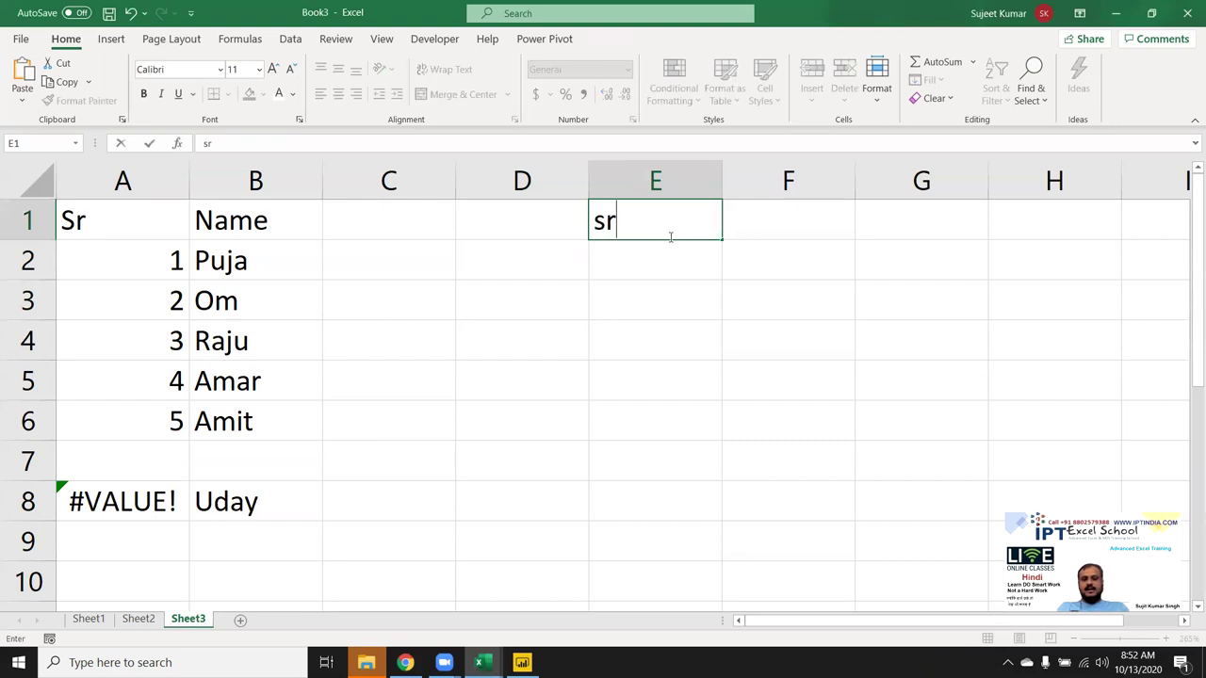
key("BackSpace")
key("BackSpace")
type("S")
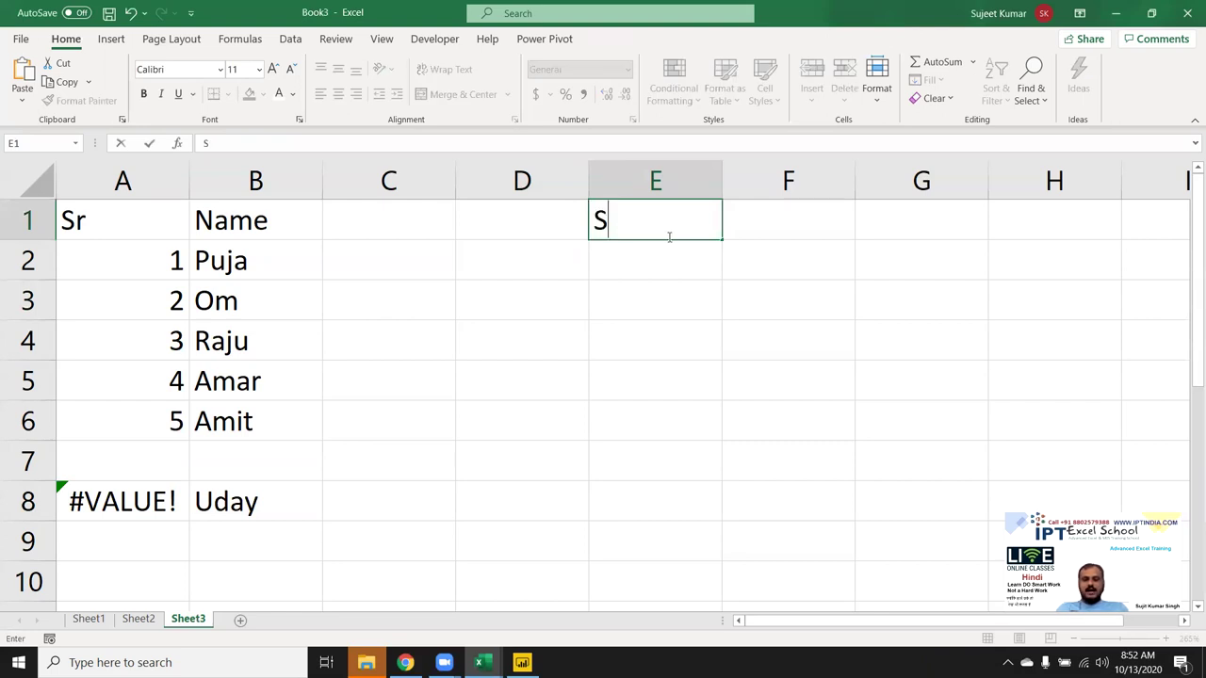
type("r")
key("Return")
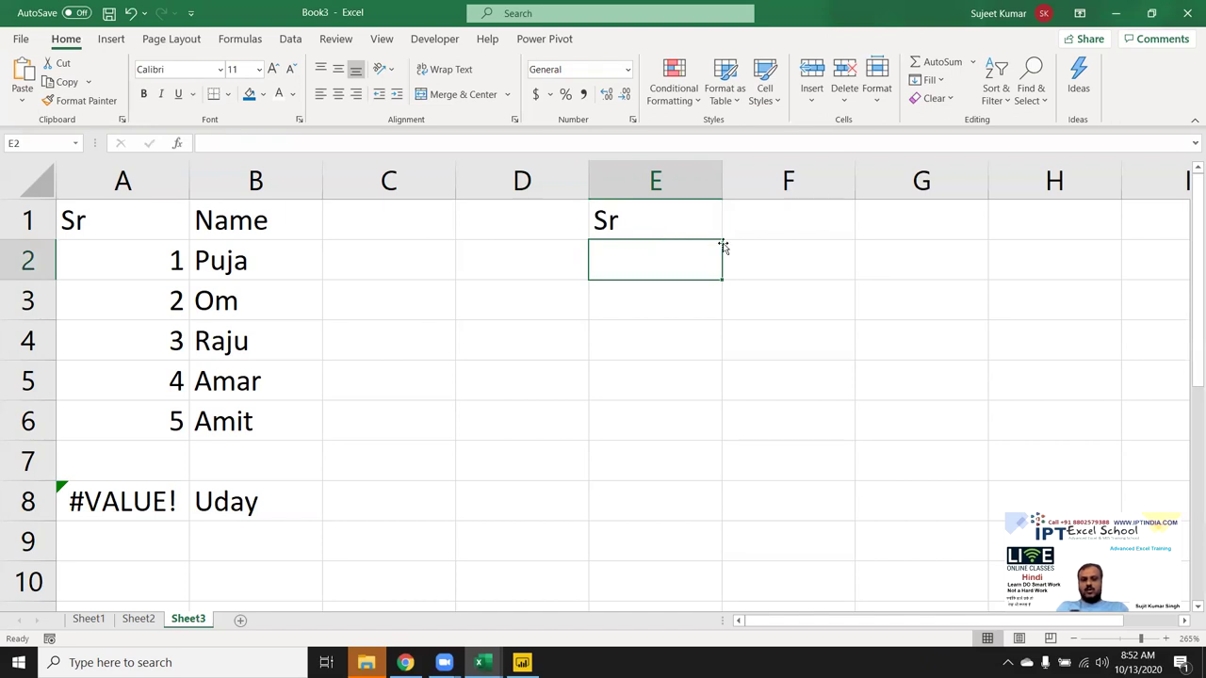
key("Up")
key("Delete")
key("Down")
key("Down")
key("Down")
type("Sr")
key("Return")
Label E2 Top and set its value in F2 to 10
key("Up")
key("Up")
key("Up")
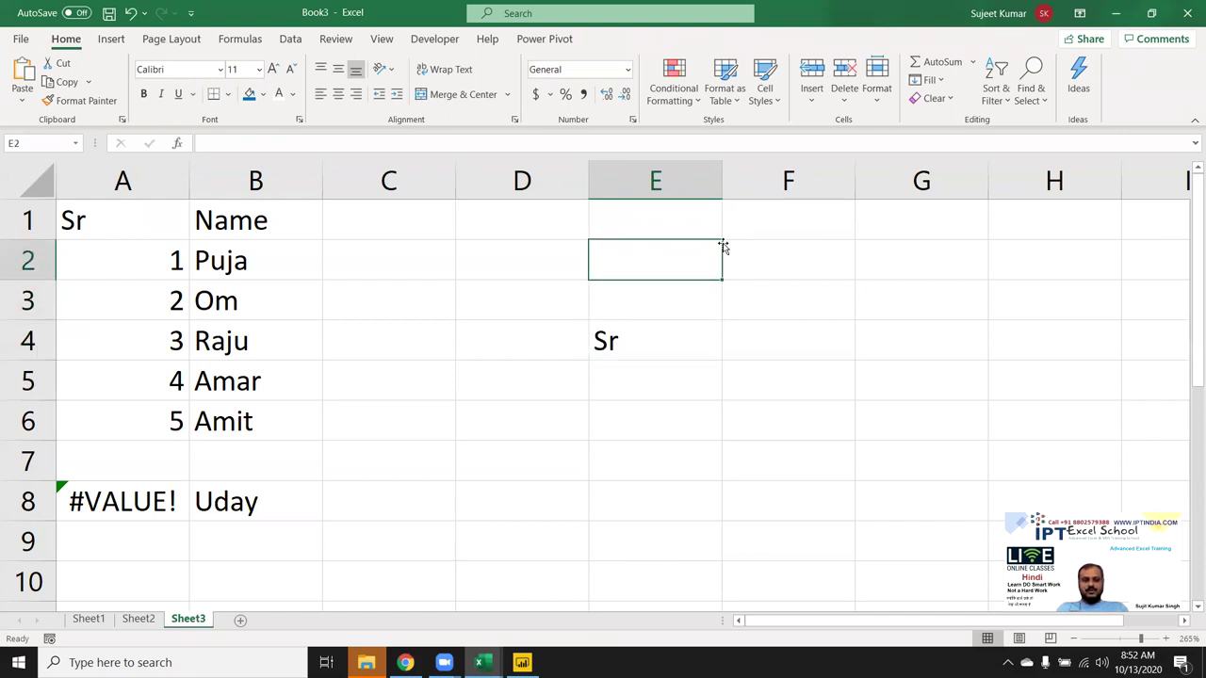
type("Top")
key("Tab")
type("50")
key("Return")
key("Up")
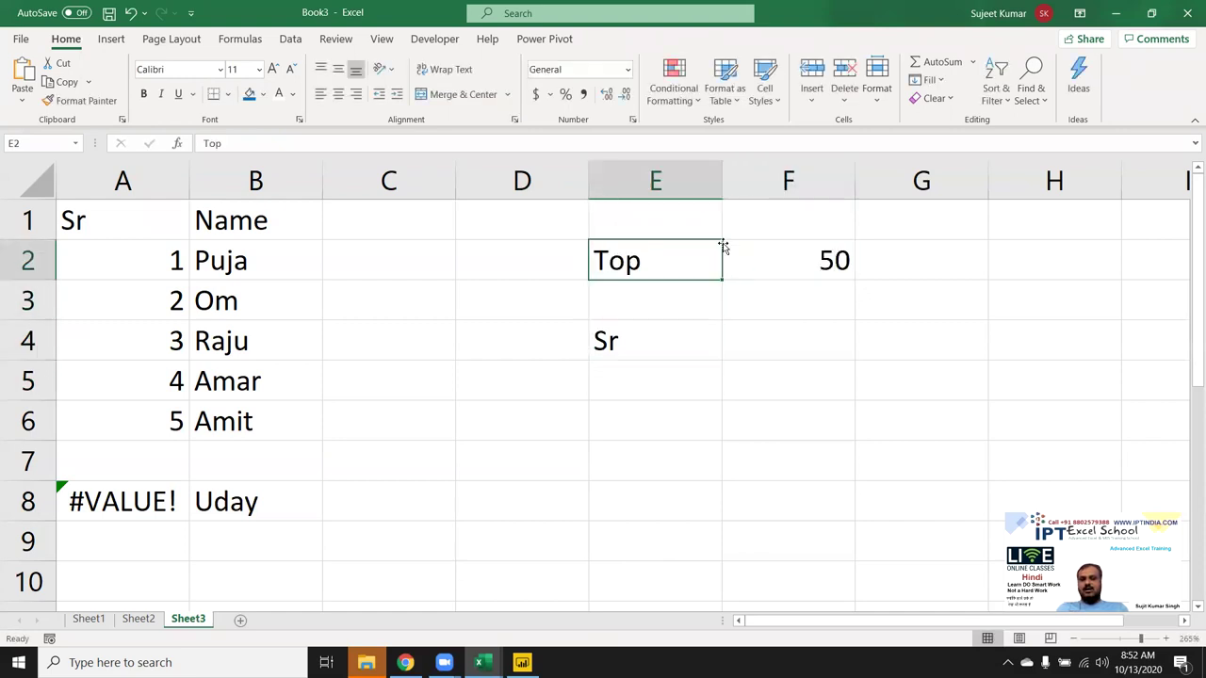
key("Right")
type("5")
type("0")
key("ctrl+Return")
type("10")
key("Return")
Enter the first serial number 1 in E5
left_click(661, 386)
type("1")
key("Return")
left_click(768, 270)
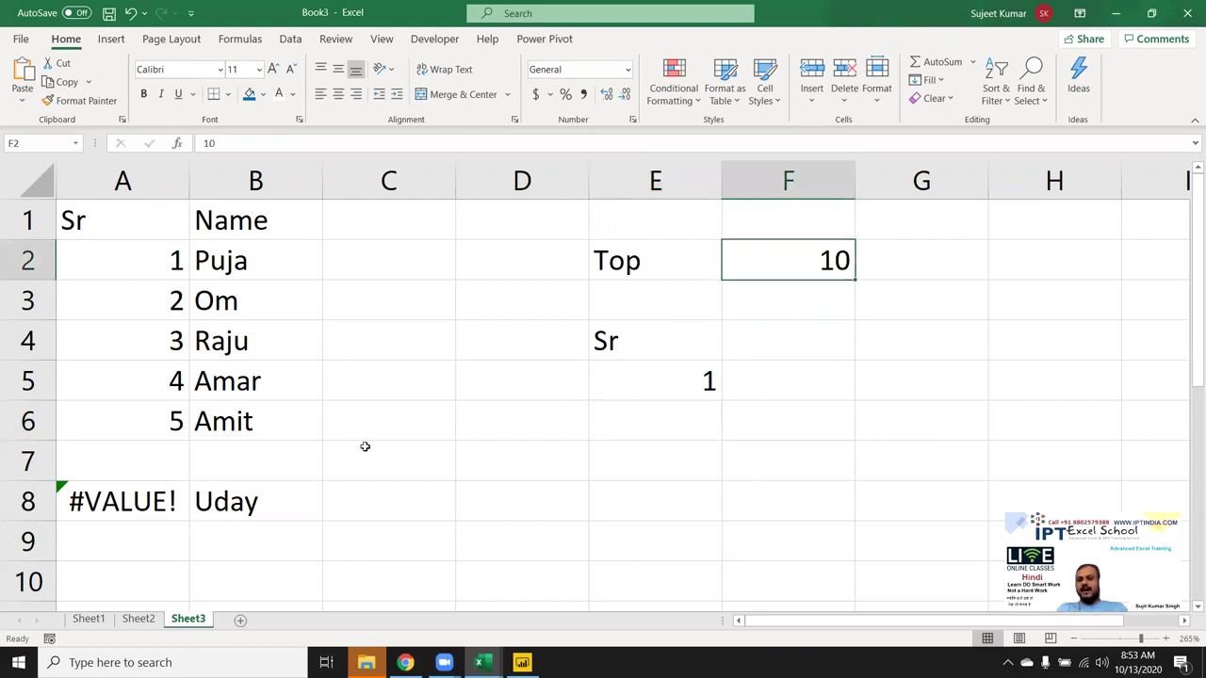
Enter =IF(E5+1>F2,"",E5+1) in E6
left_click(662, 426)
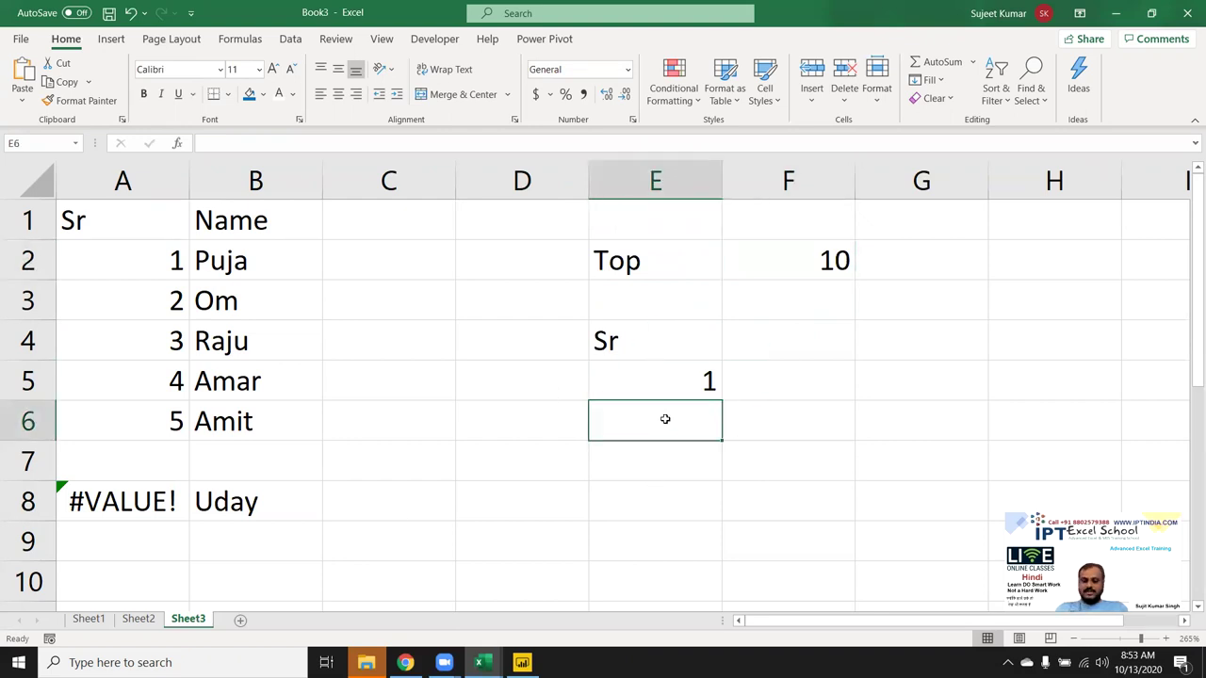
type("=if")
key("Tab")
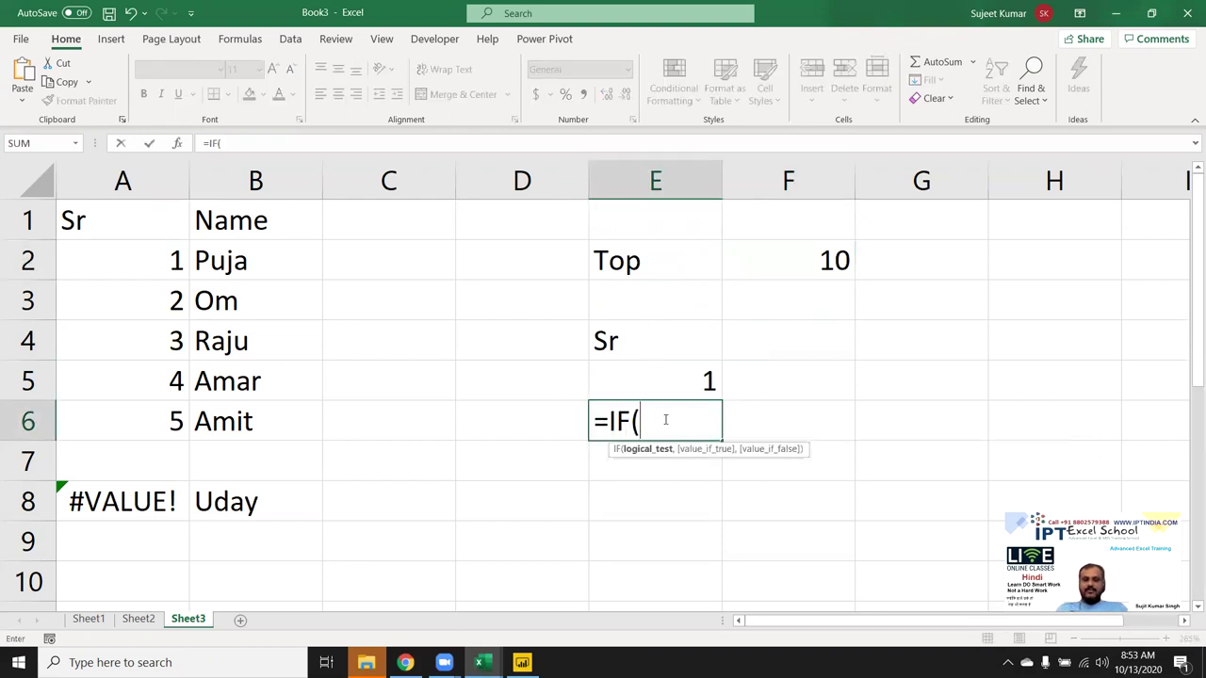
key("Up")
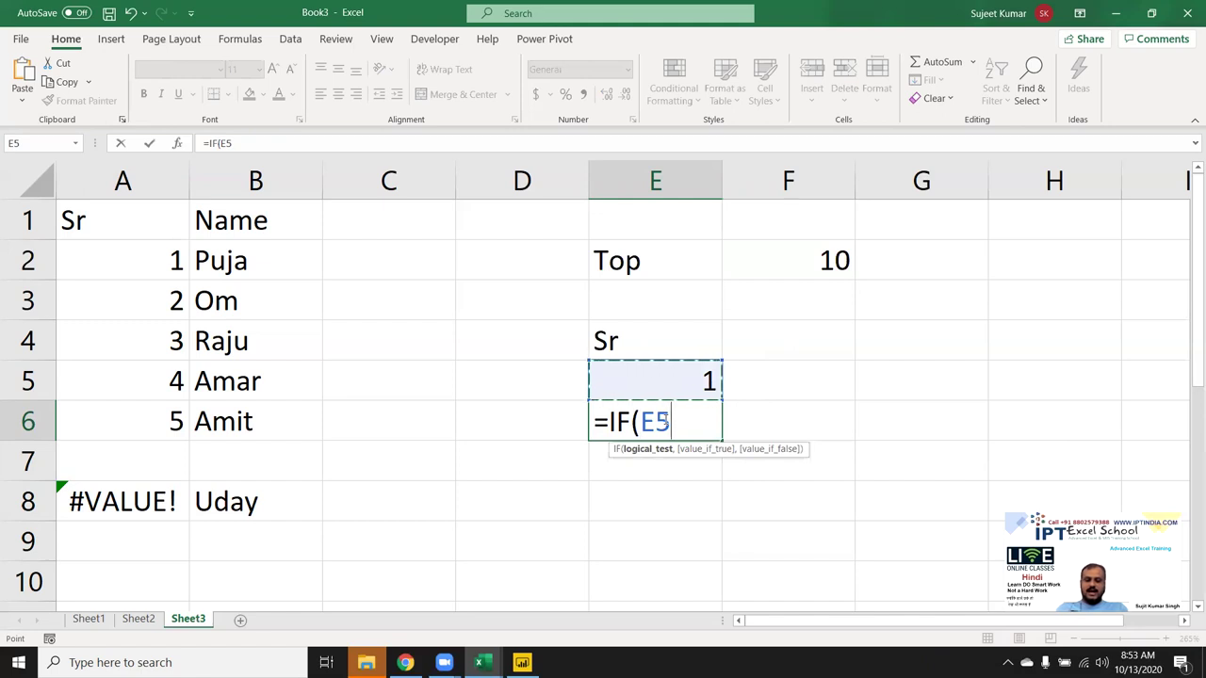
type("+1")
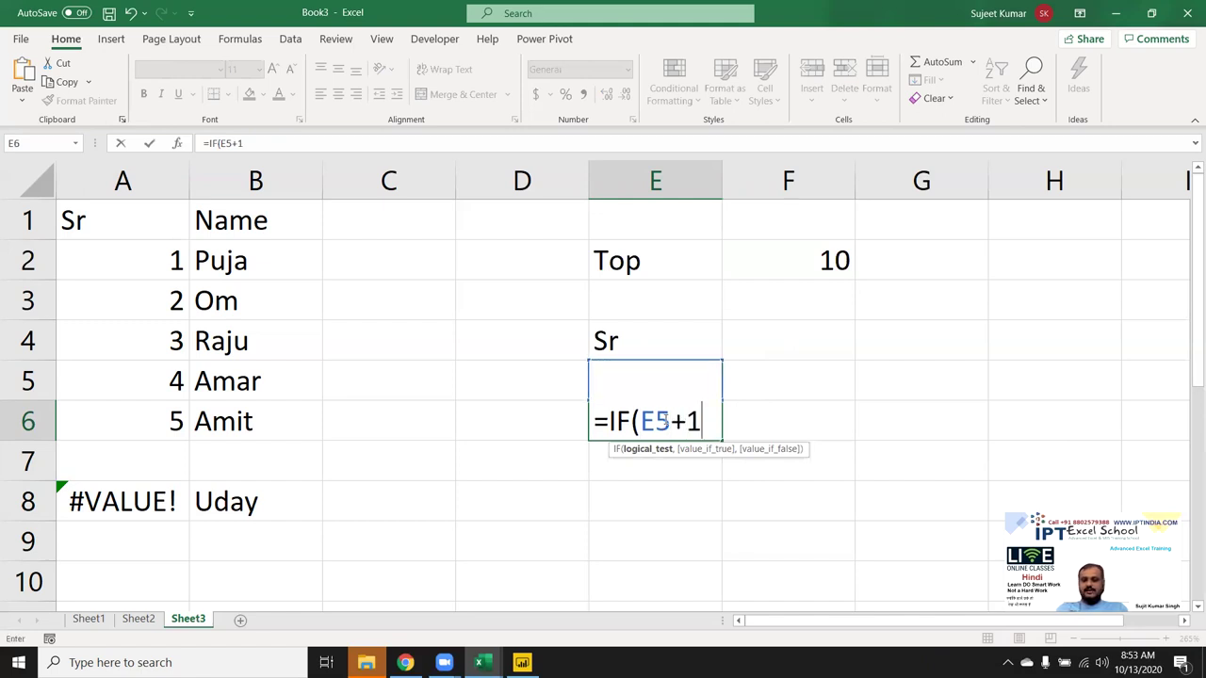
type(">")
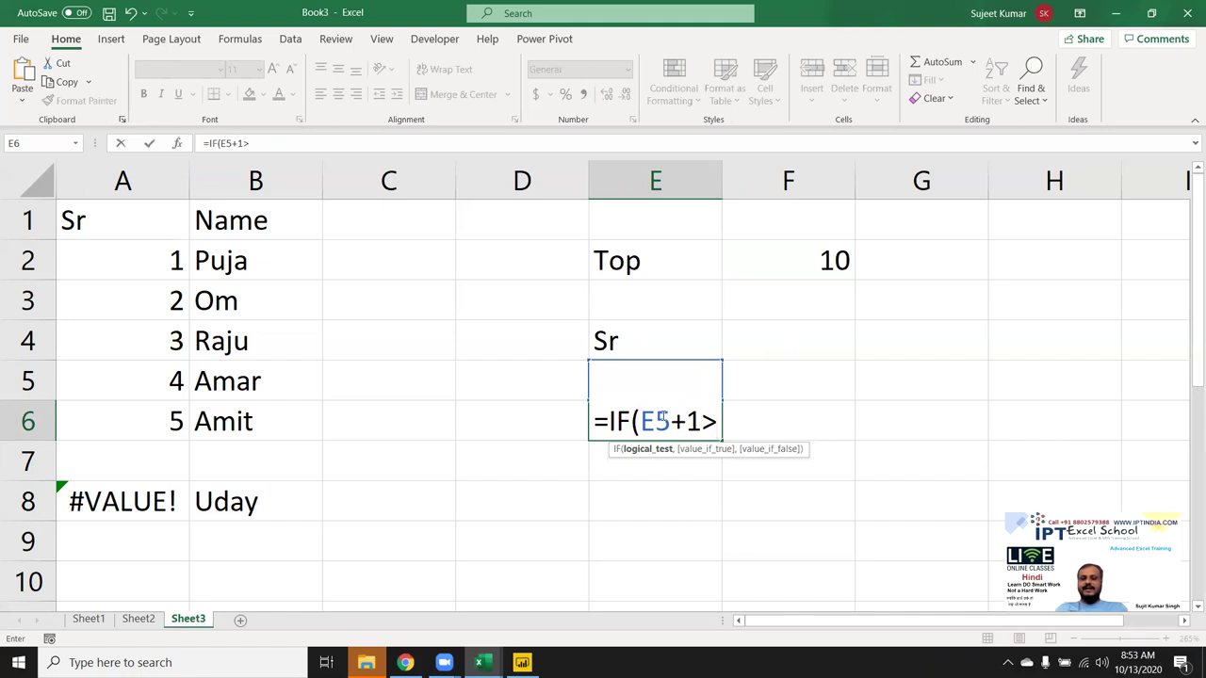
left_click(795, 260)
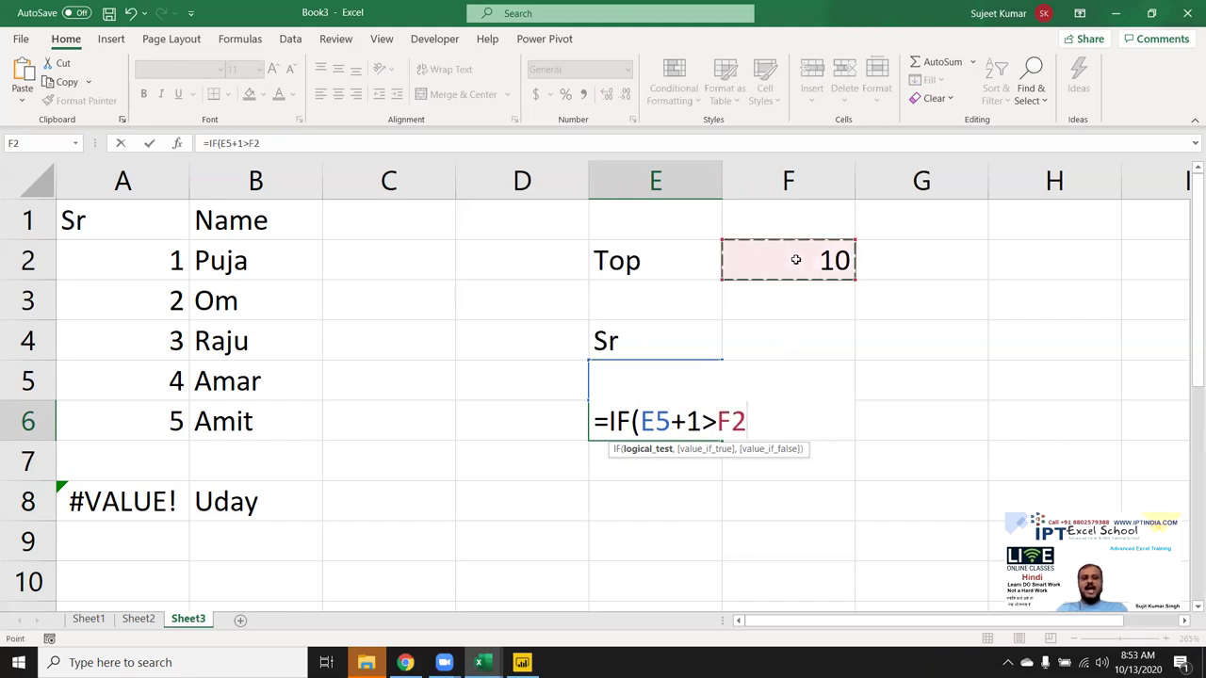
type(",")
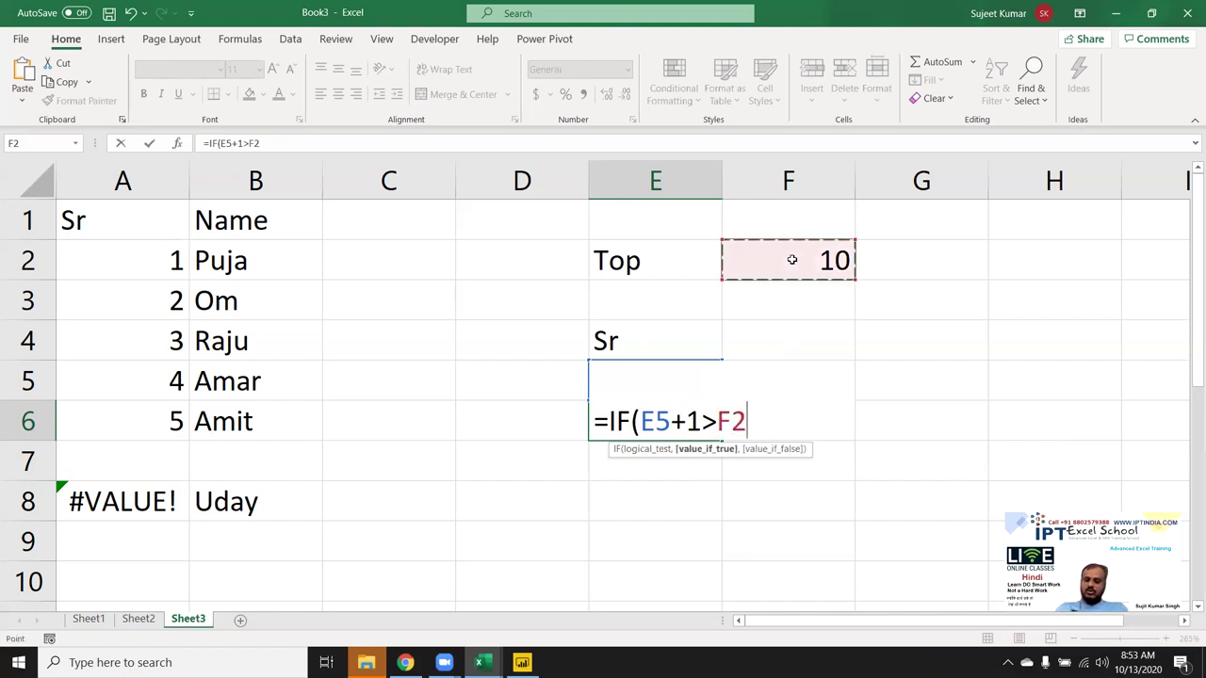
type("\"\"")
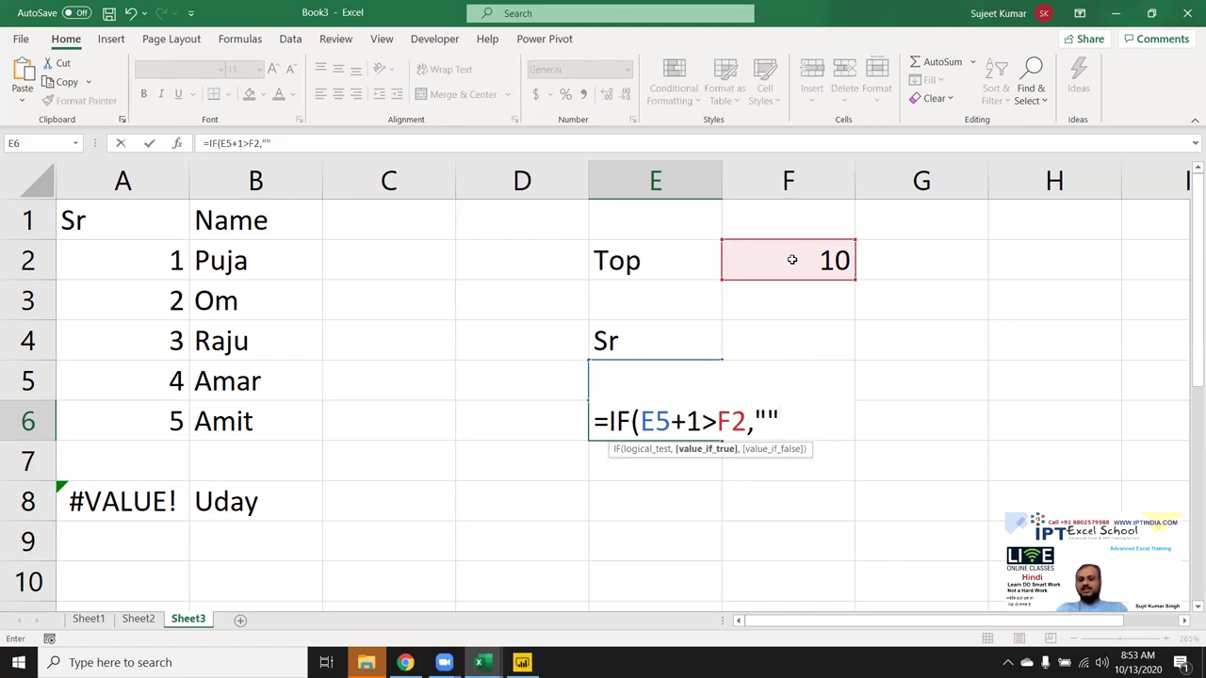
type(",")
key("Up")
type("+1")
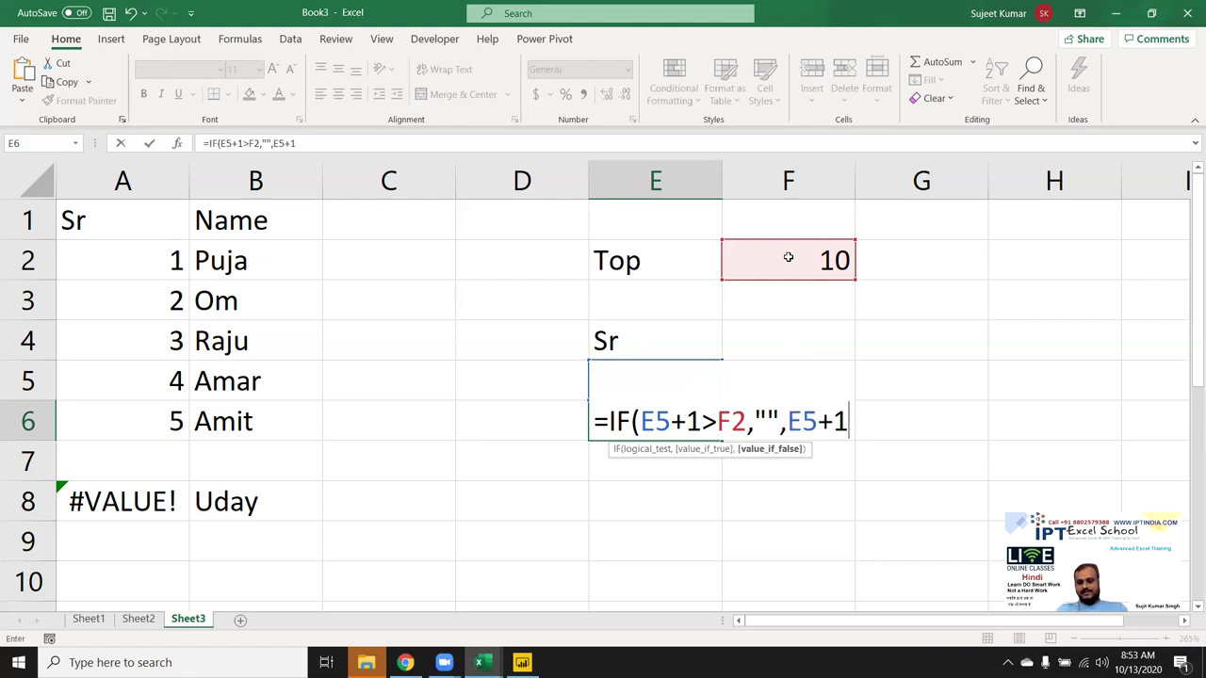
key("Return")
Make E6's F2 reference absolute as $F$2
key("Up")
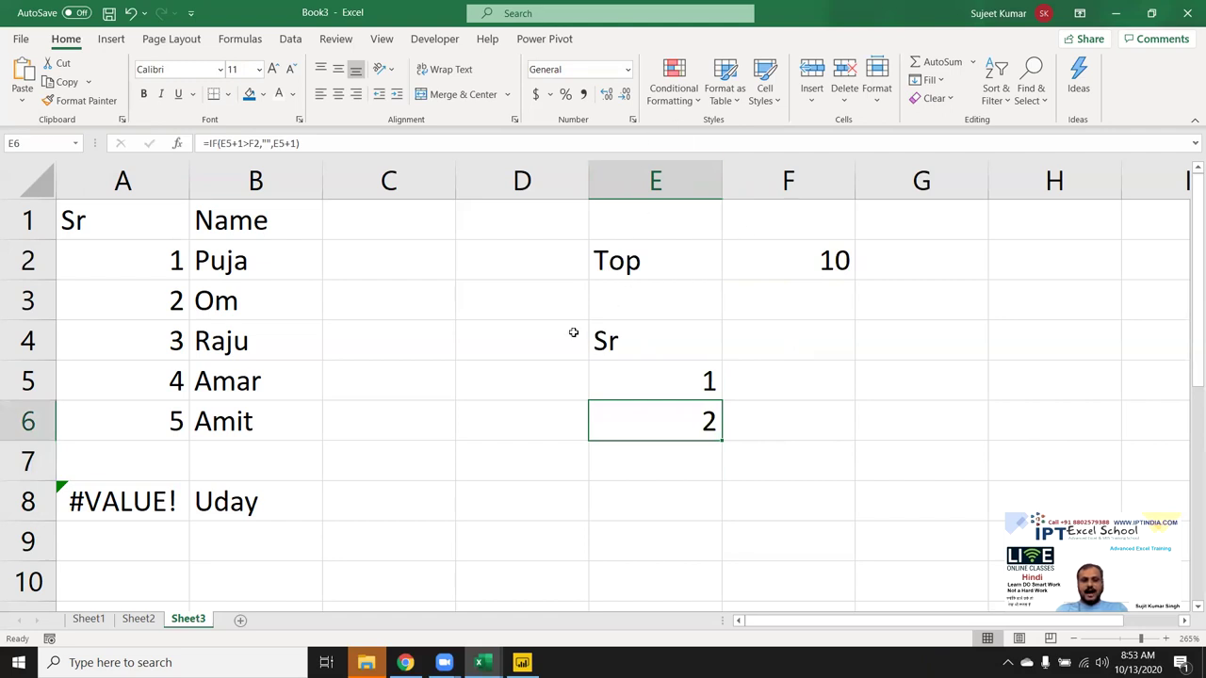
double_click(668, 425)
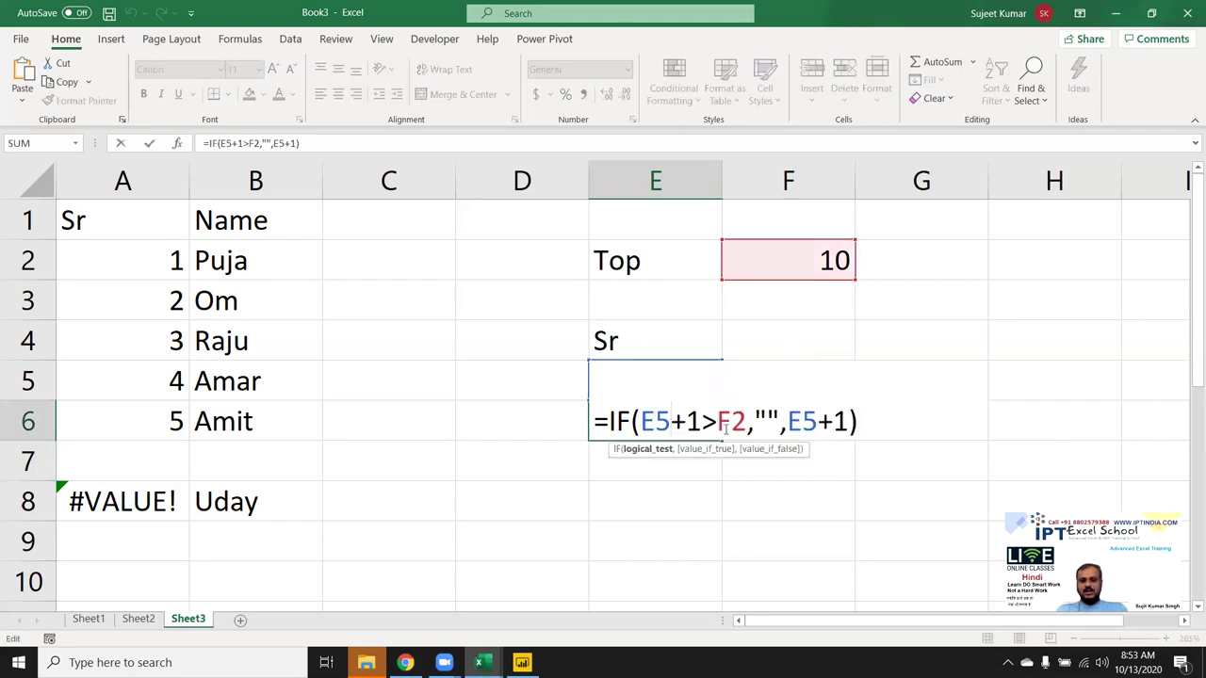
left_click(725, 428)
key("F4")
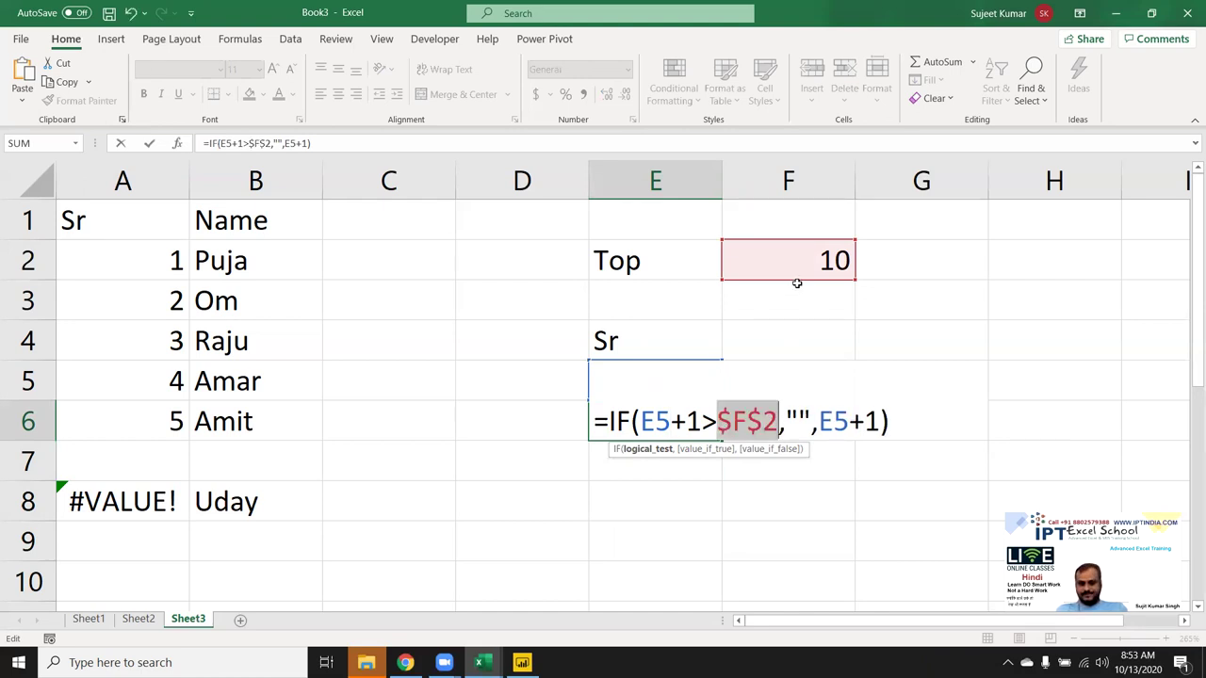
key("Return")
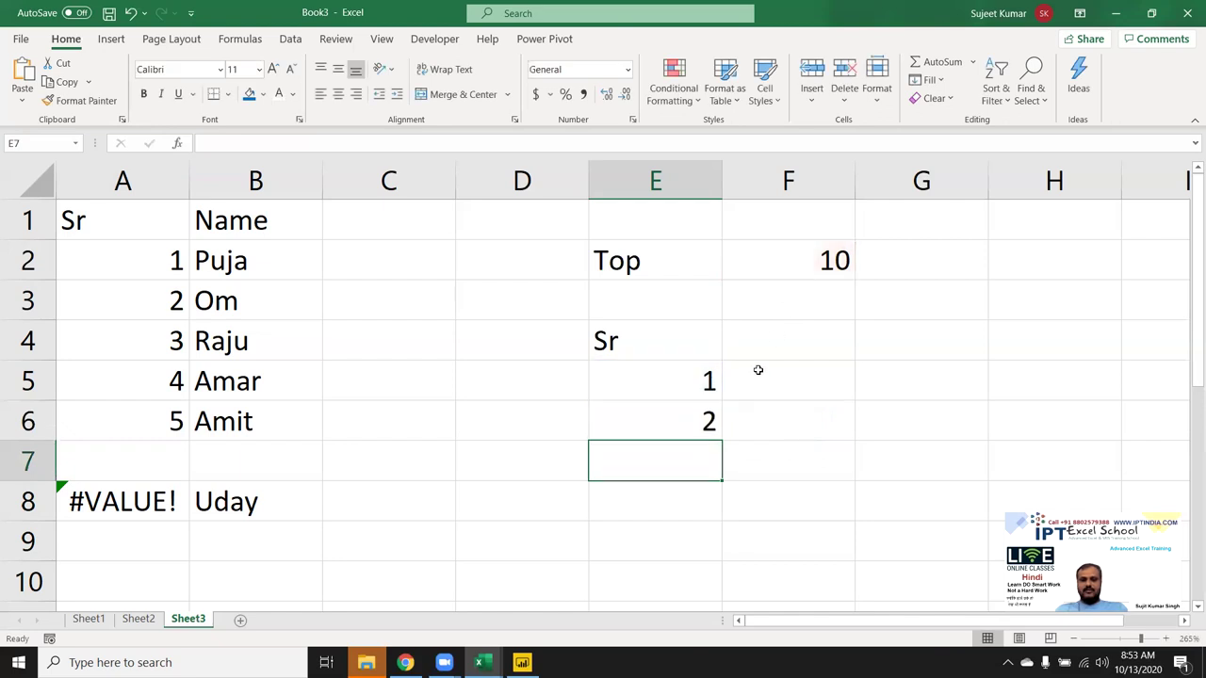
left_click(709, 426)
Copy the E6 serial formula down column E to about row 34
left_click_drag(722, 441, 722, 564)
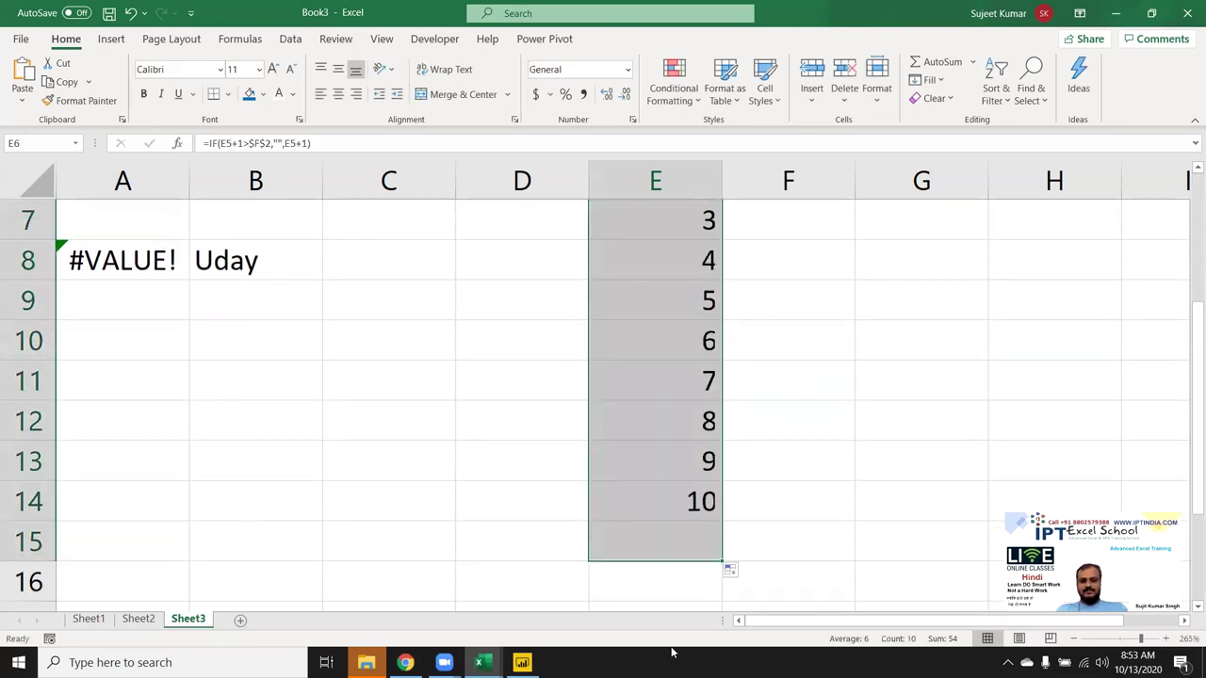
scroll(679, 582, "down", 3)
scroll(693, 386, "up", 2)
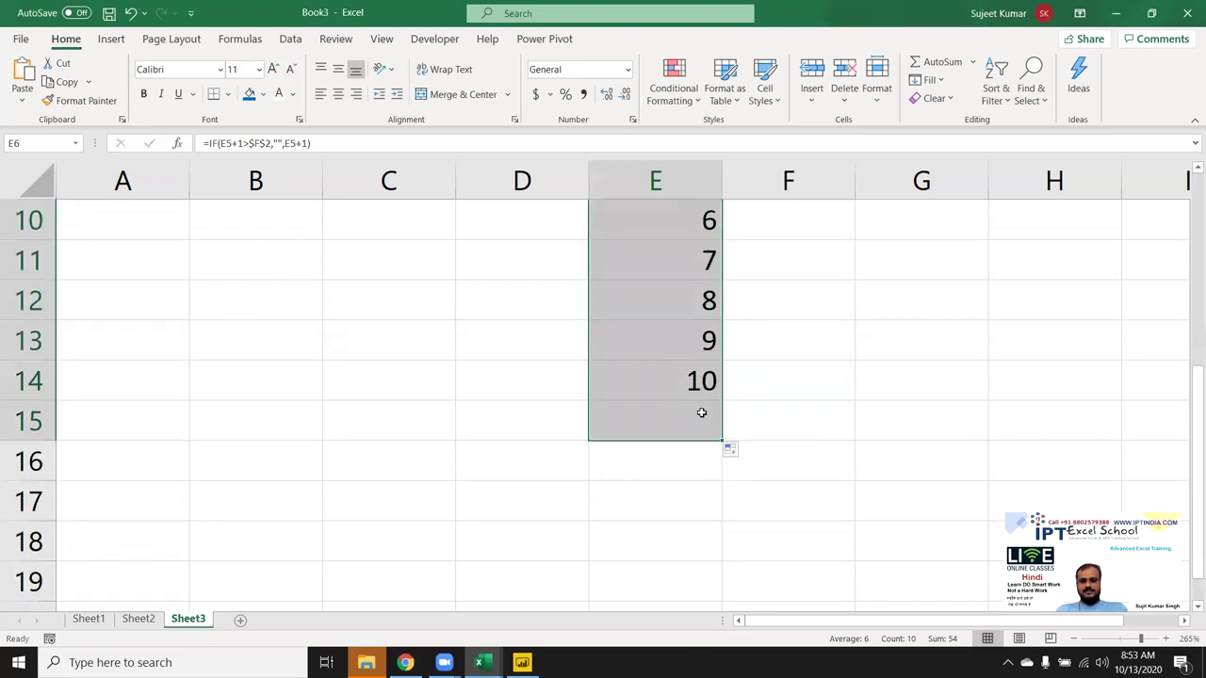
left_click(715, 430)
key("Down")
left_click(714, 425)
left_click_drag(720, 441, 695, 538)
scroll(693, 526, "up", 6)
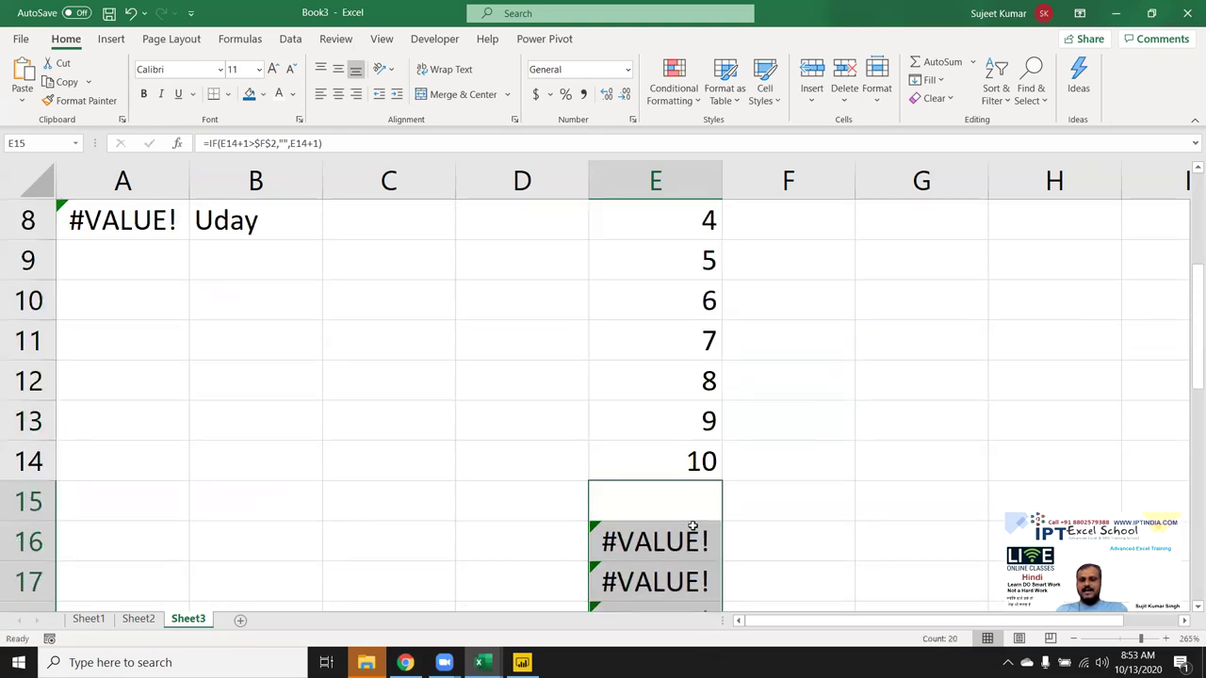
scroll(692, 526, "up", 3)
Change the Top value in F2 to 5
left_click(835, 268)
type("5")
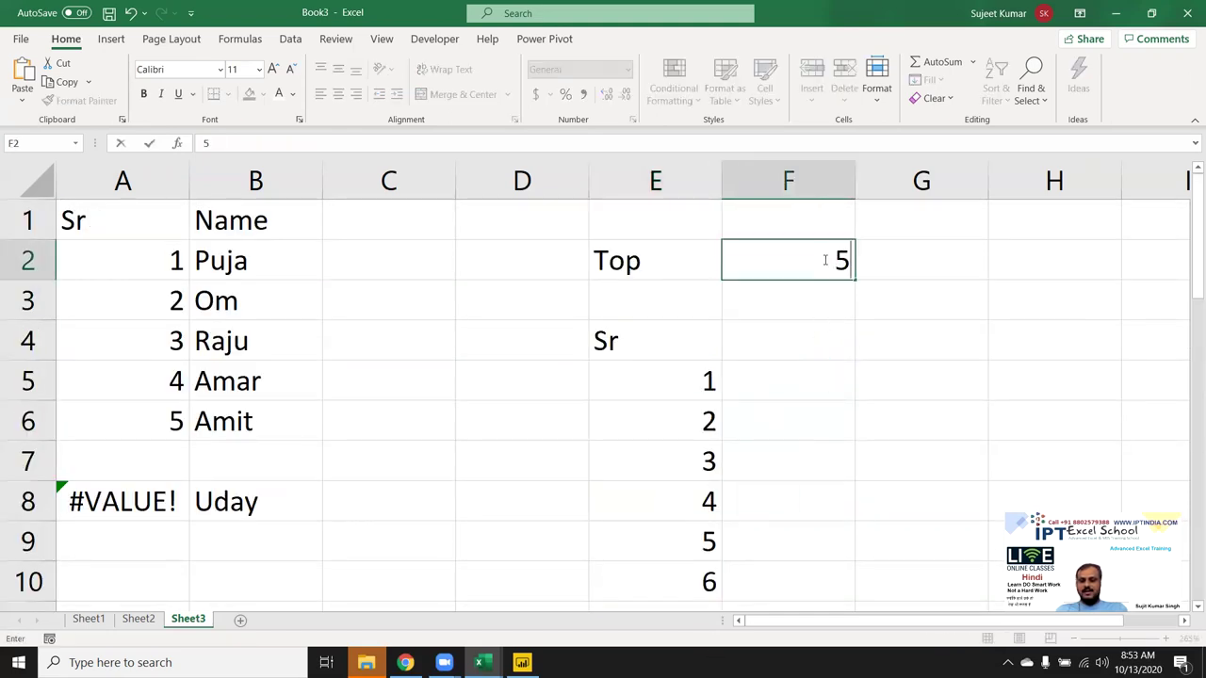
key("Return")
scroll(762, 325, "down", 3)
scroll(750, 496, "up", 2)
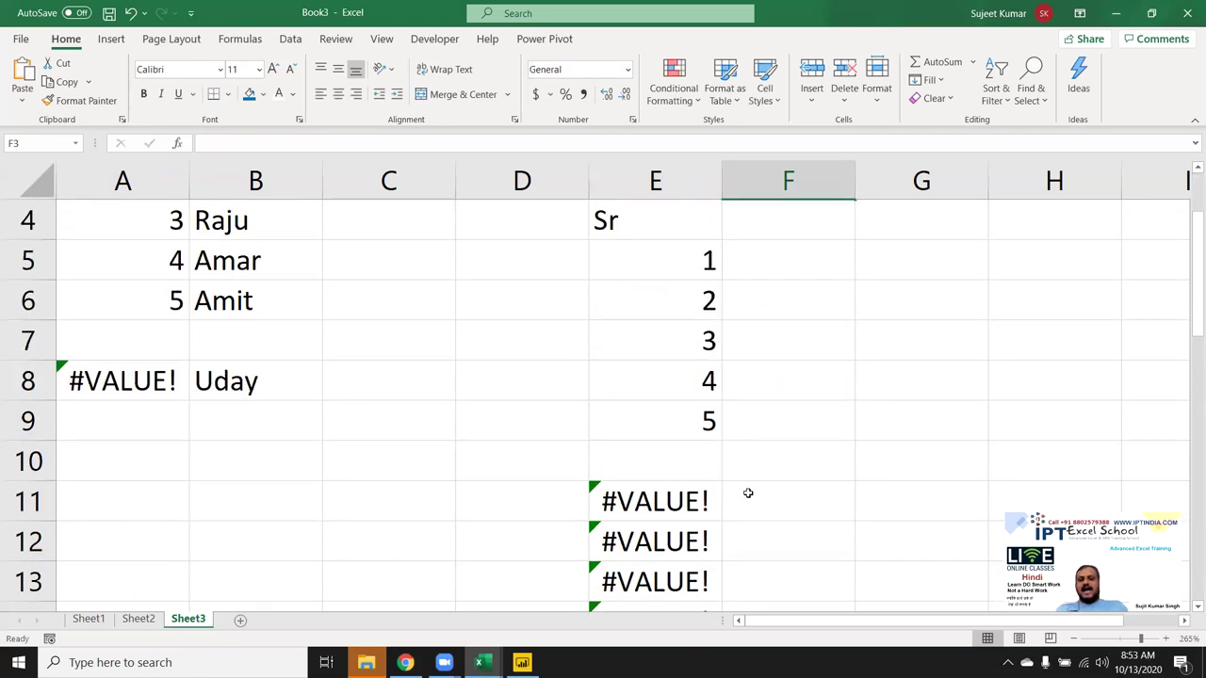
Inspect the formulas in E11 and A8 without changing them, ending on E6
left_click(699, 502)
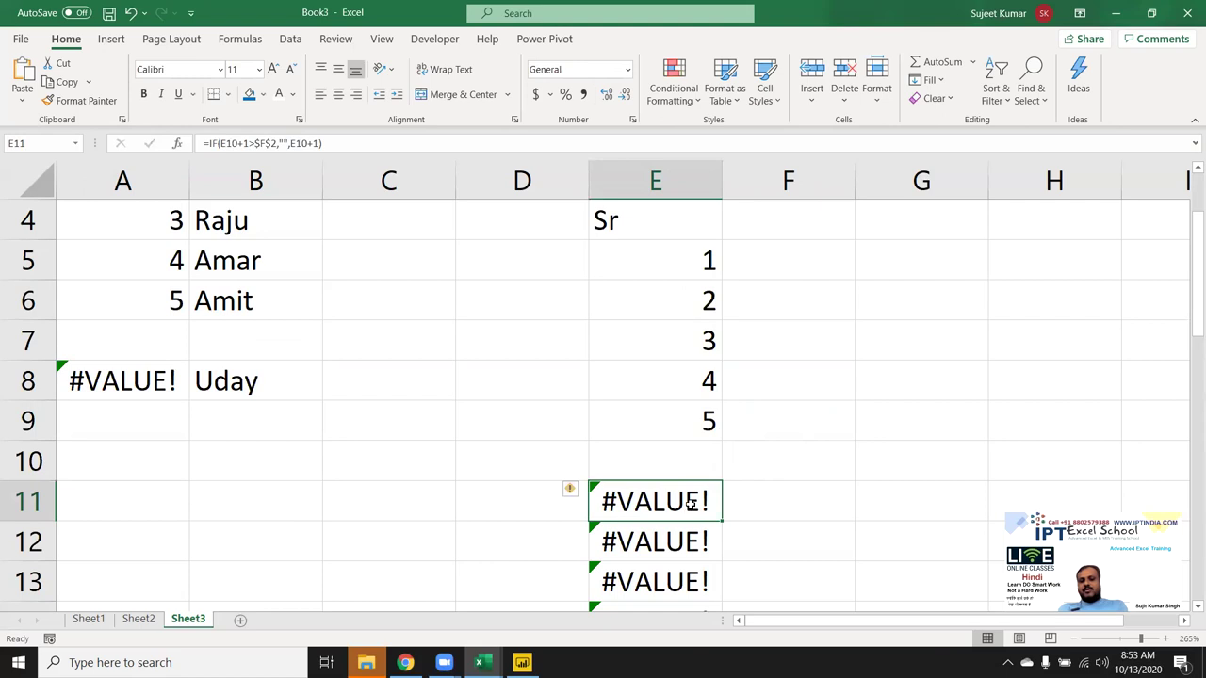
double_click(691, 503)
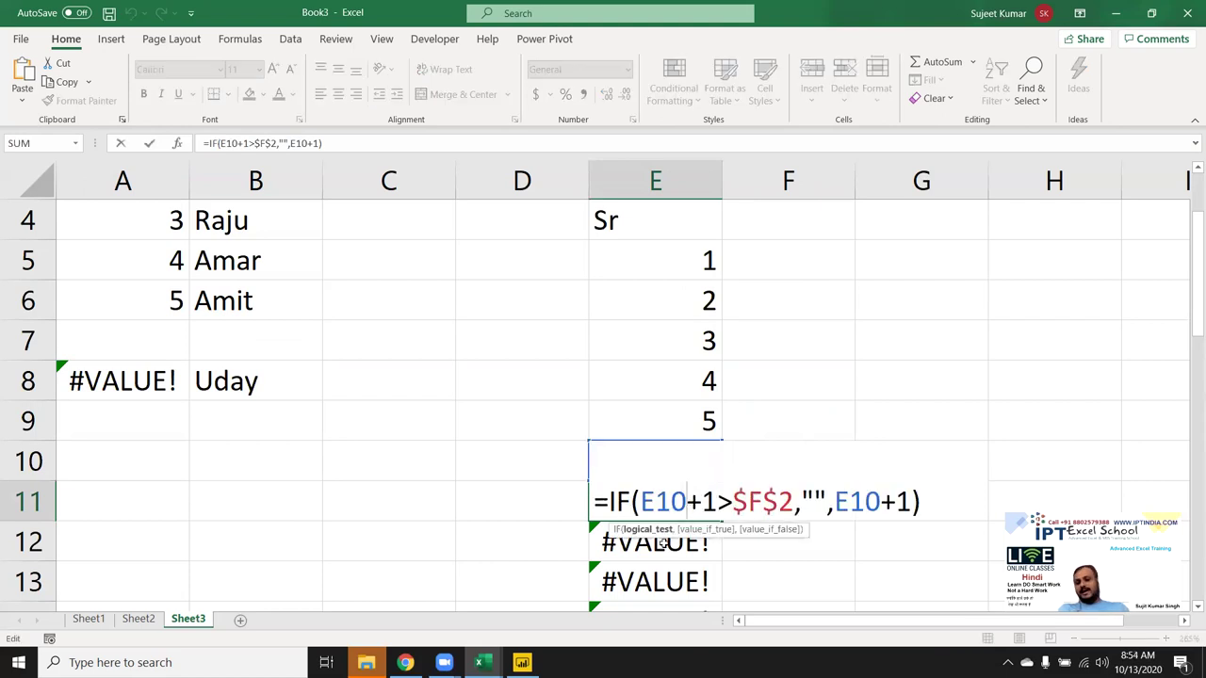
key("Escape")
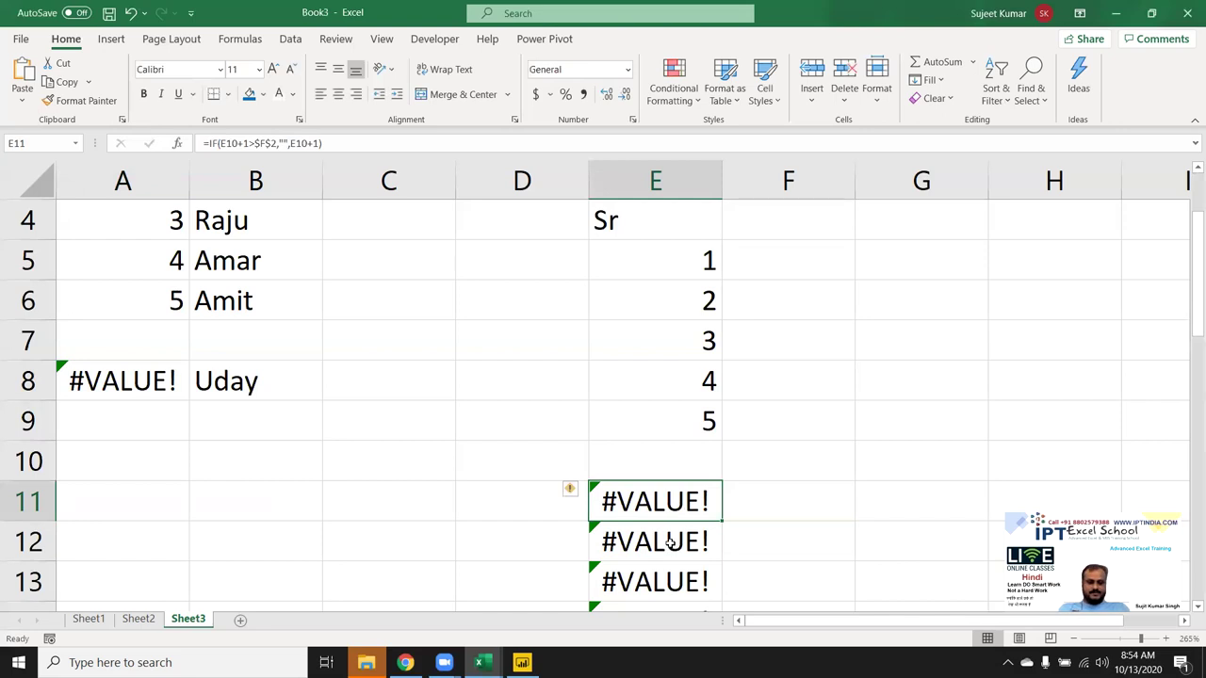
left_click(120, 382)
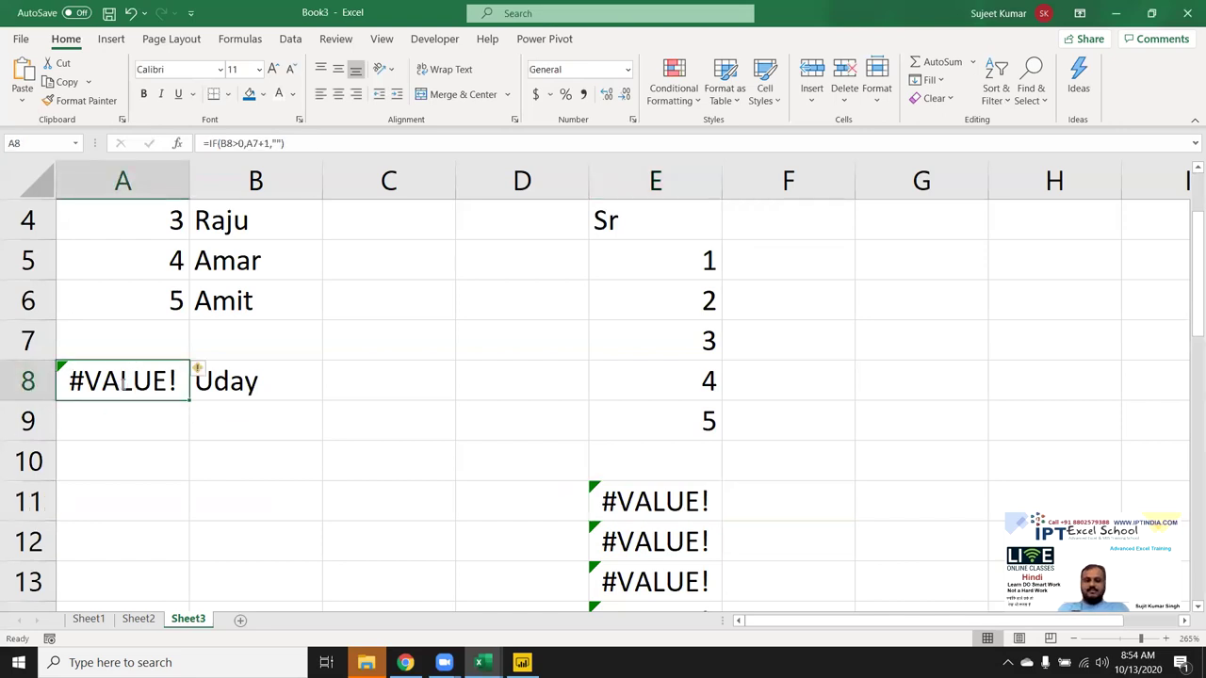
key("ctrl+z")
key("ctrl+y")
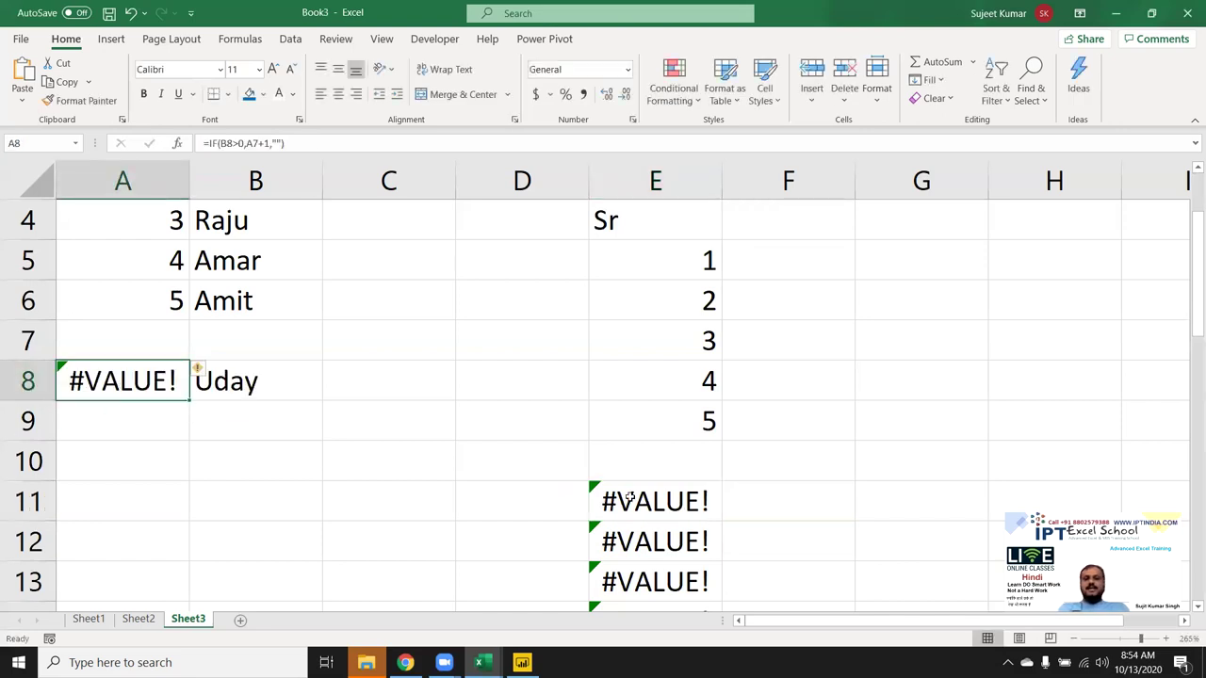
left_click(630, 499)
scroll(629, 500, "up", 1)
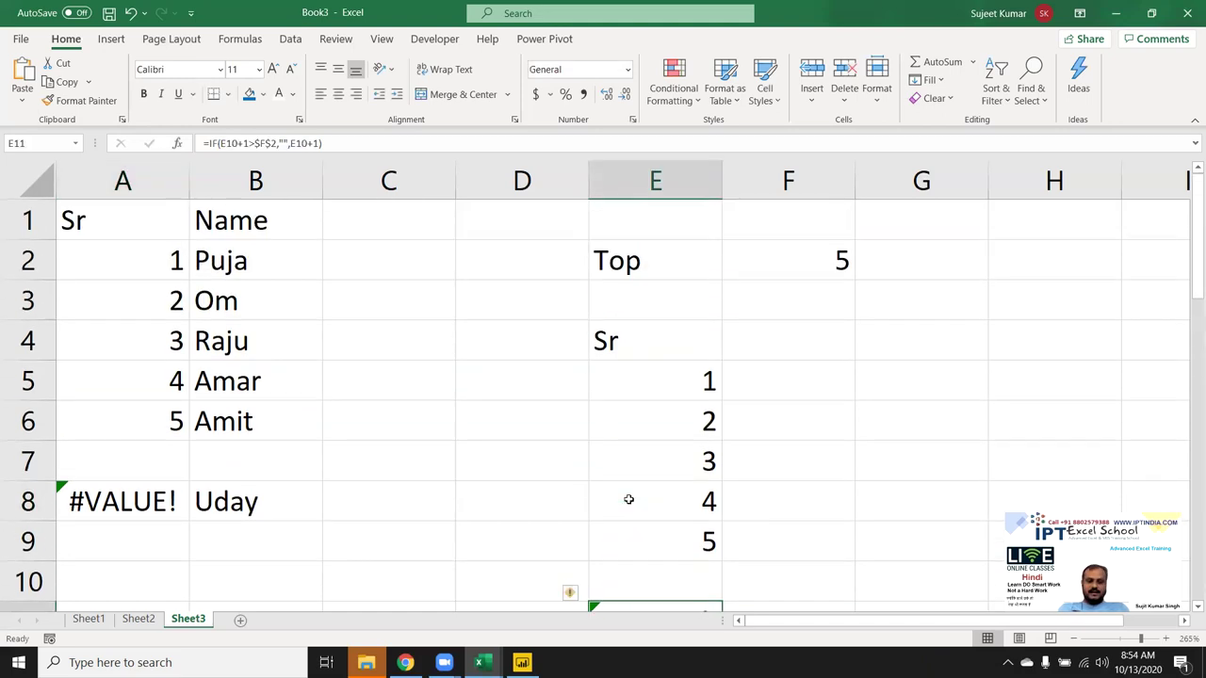
left_click(659, 417)
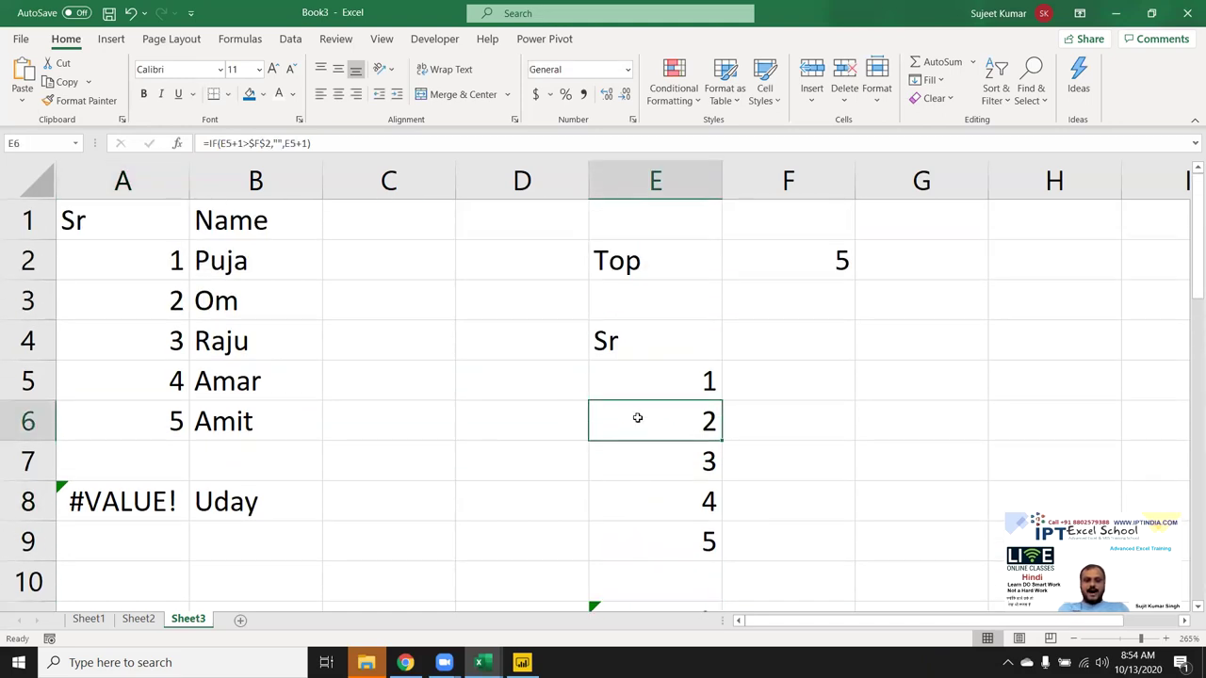
Rewrite E6 as =IFERROR(IF(E5+1>$F$2,"",E5+1),"")
double_click(635, 417)
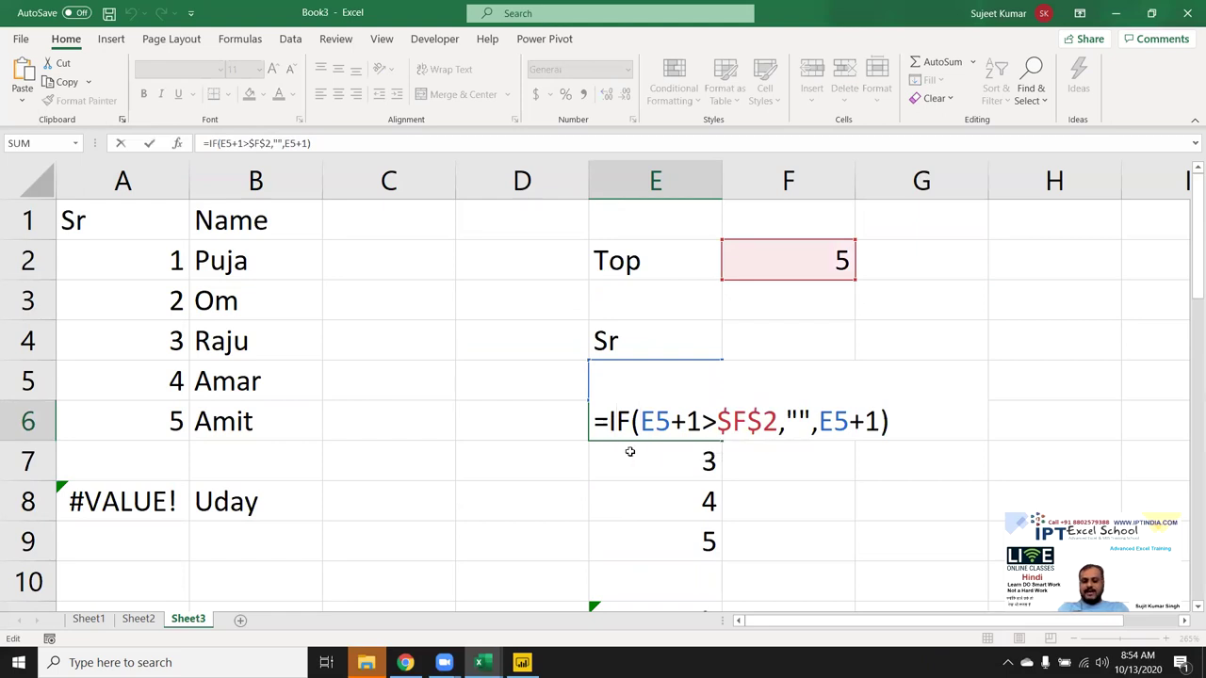
type("if")
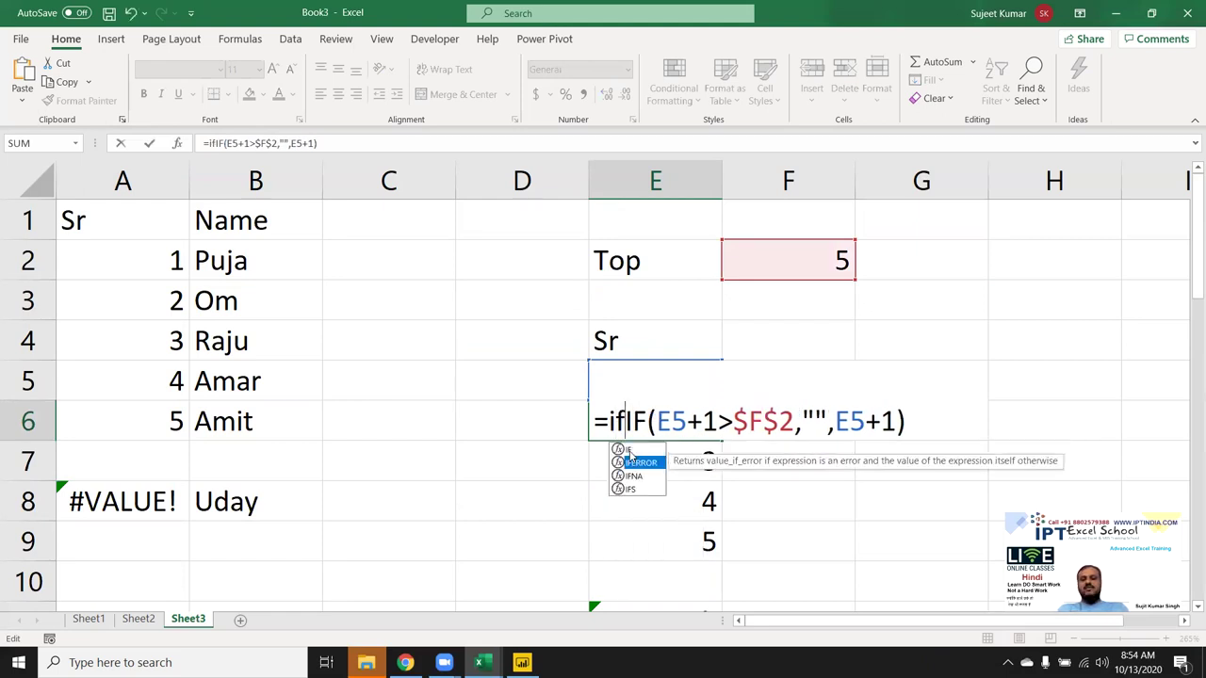
double_click(633, 461)
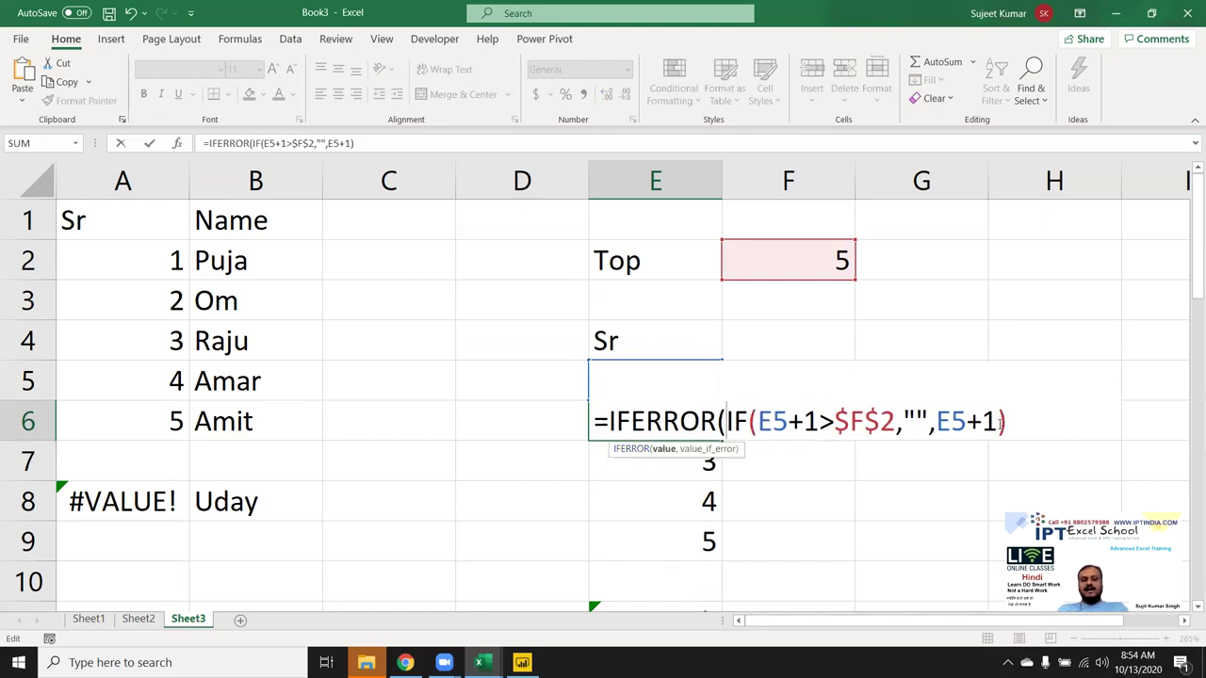
type(",\"\")")
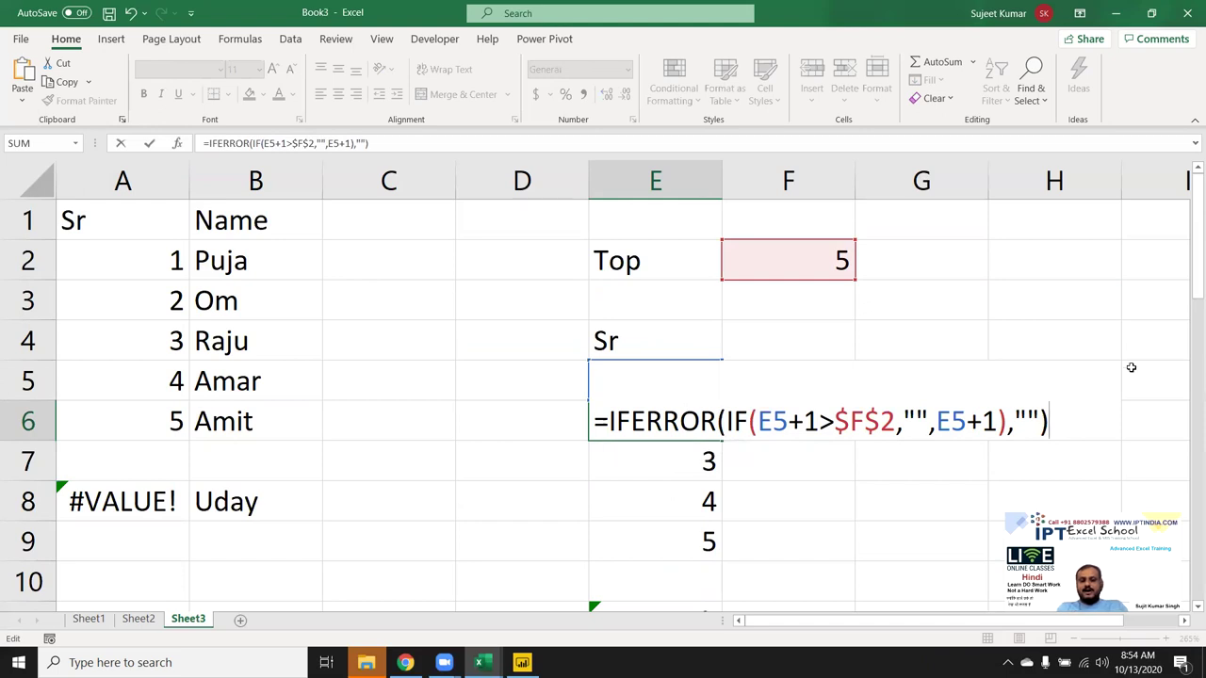
left_click(950, 428)
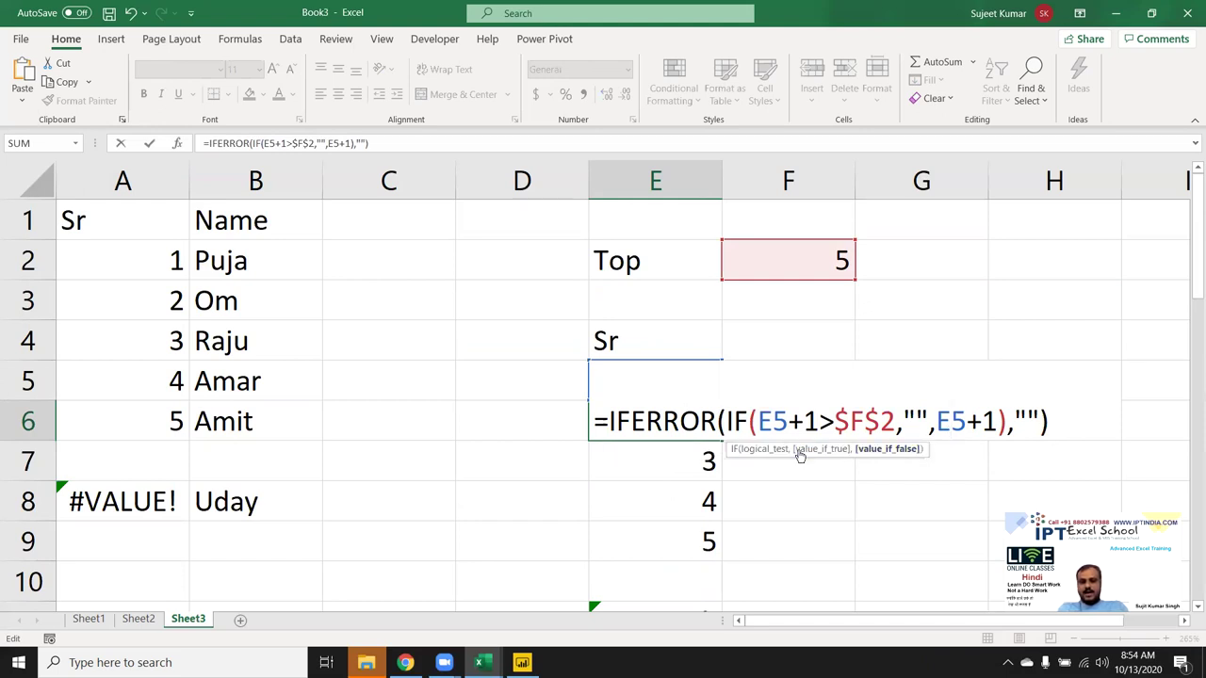
left_click(618, 421)
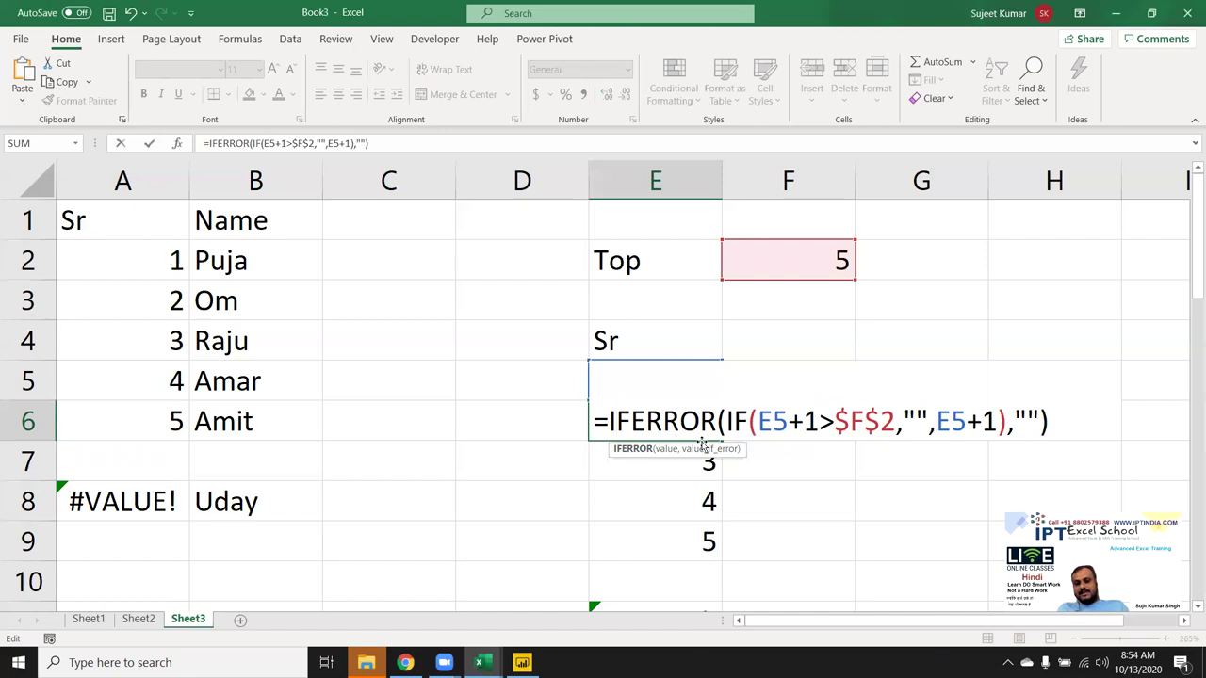
left_click_drag(724, 421, 985, 453)
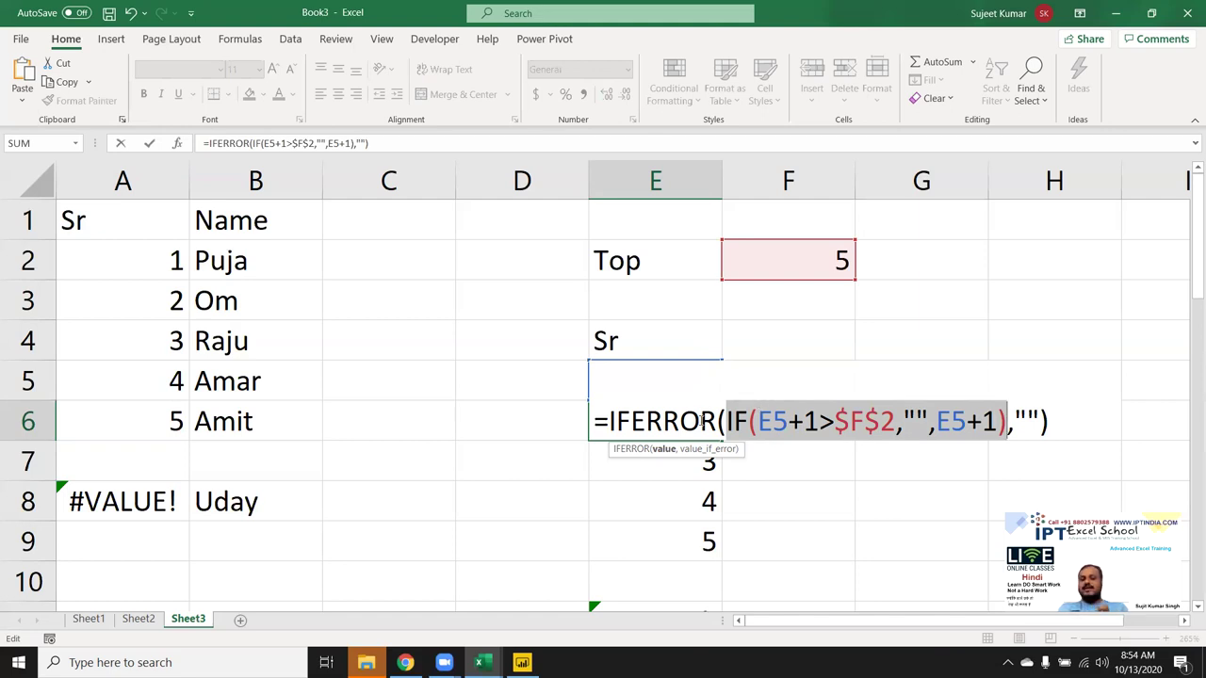
left_click(1031, 415)
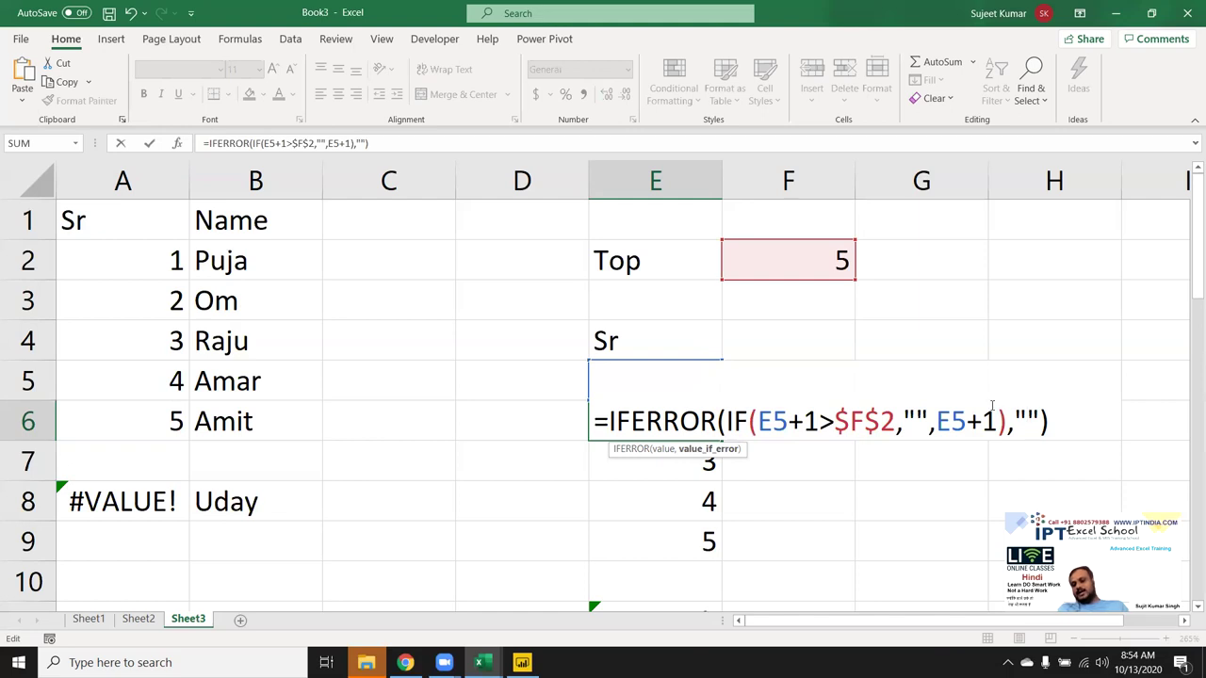
key("Return")
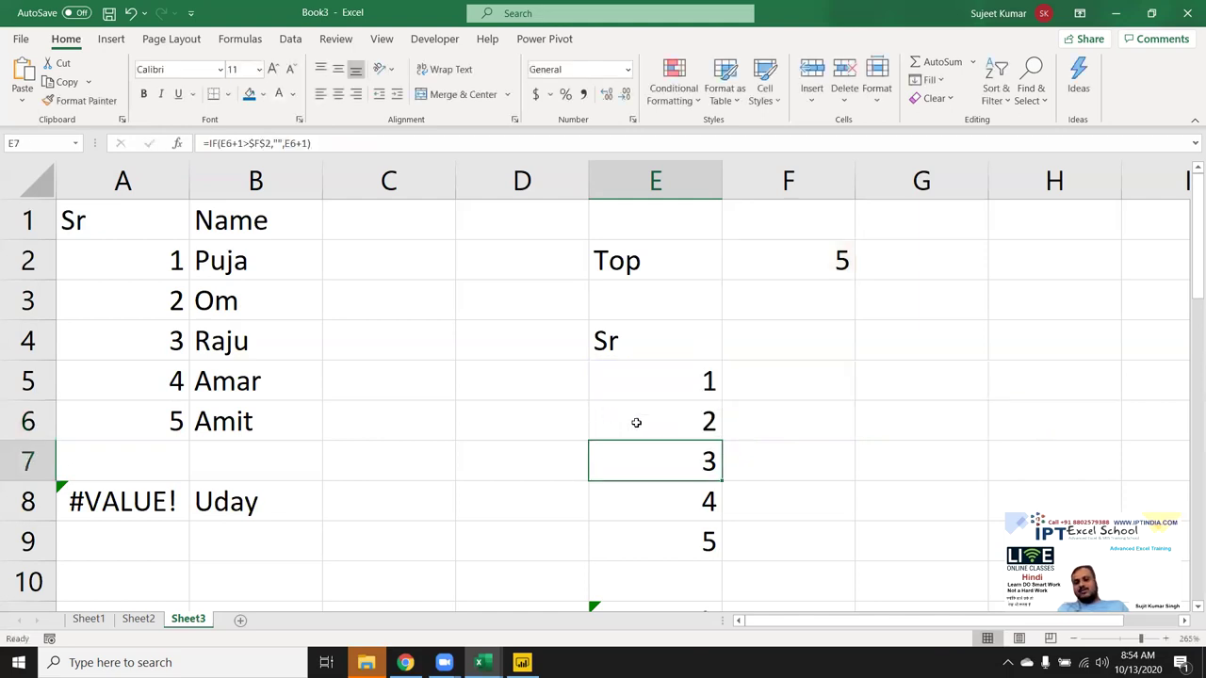
left_click(636, 420)
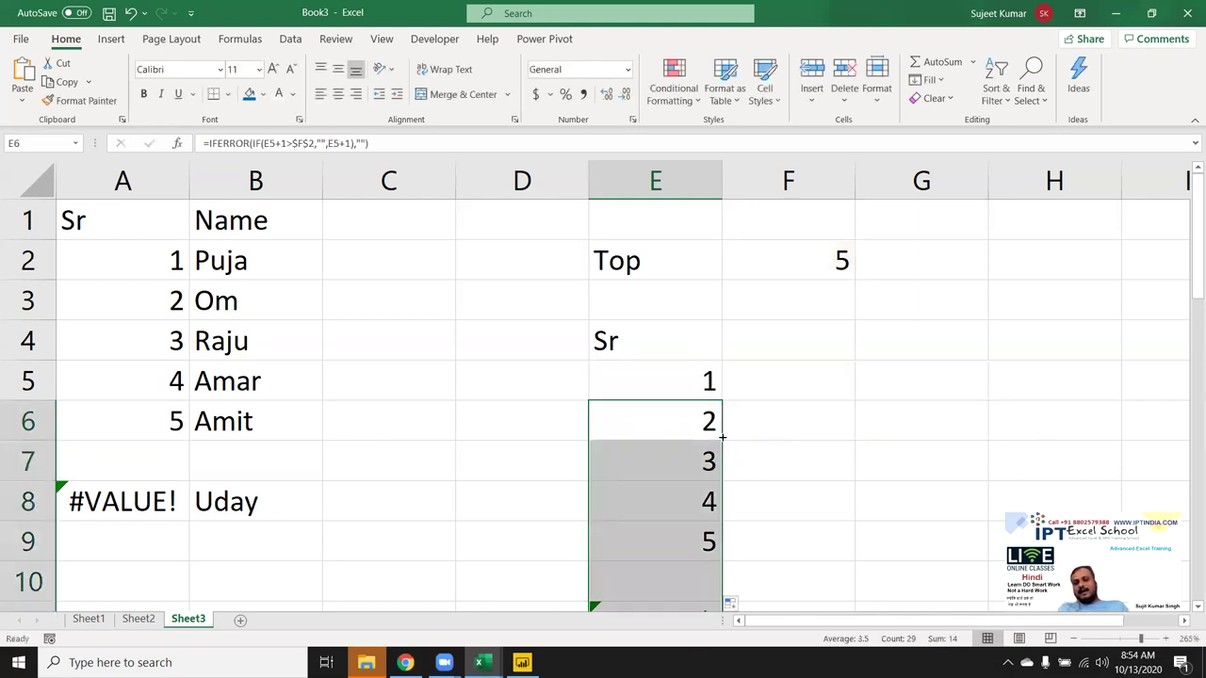
left_click_drag(721, 437, 700, 540)
left_click(657, 376)
key("Down")
key("Down")
scroll(659, 518, "up", 2)
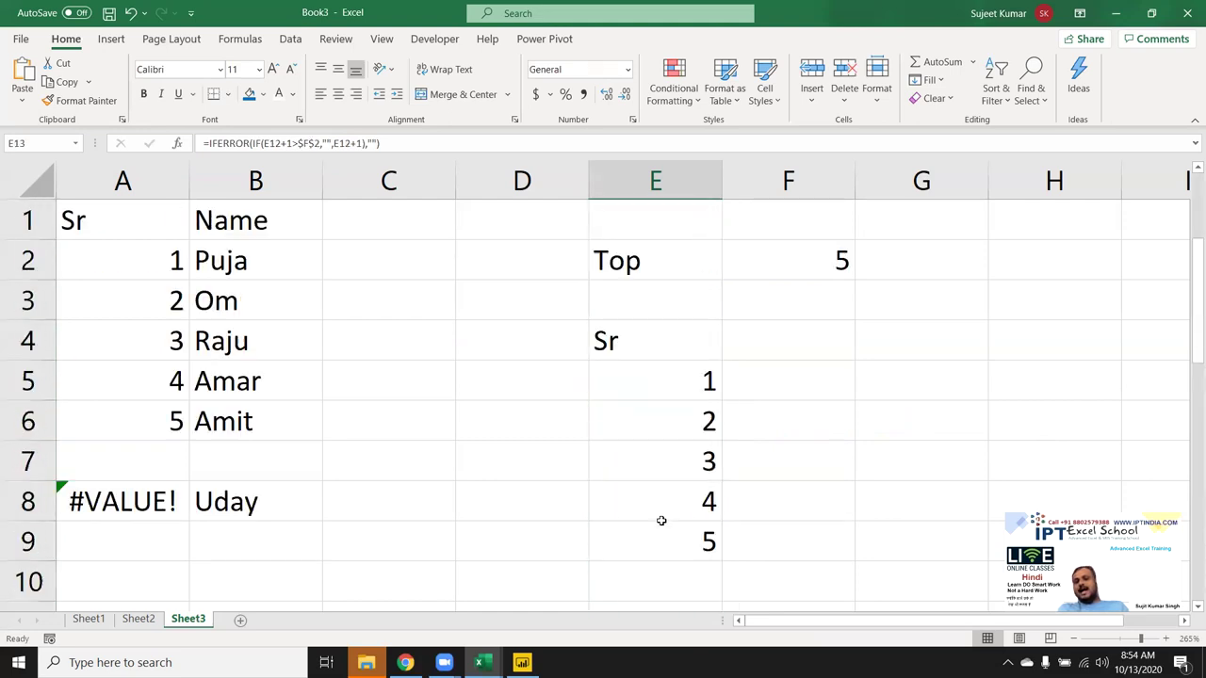
left_click(808, 266)
type("7")
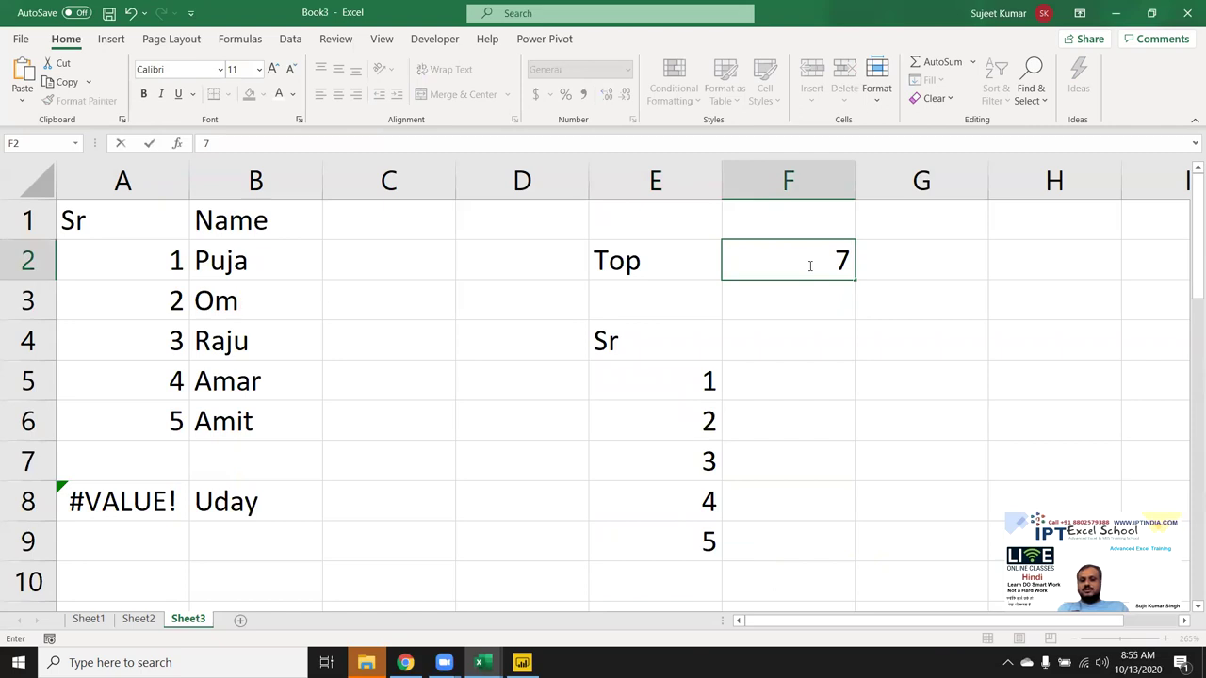
key("Return")
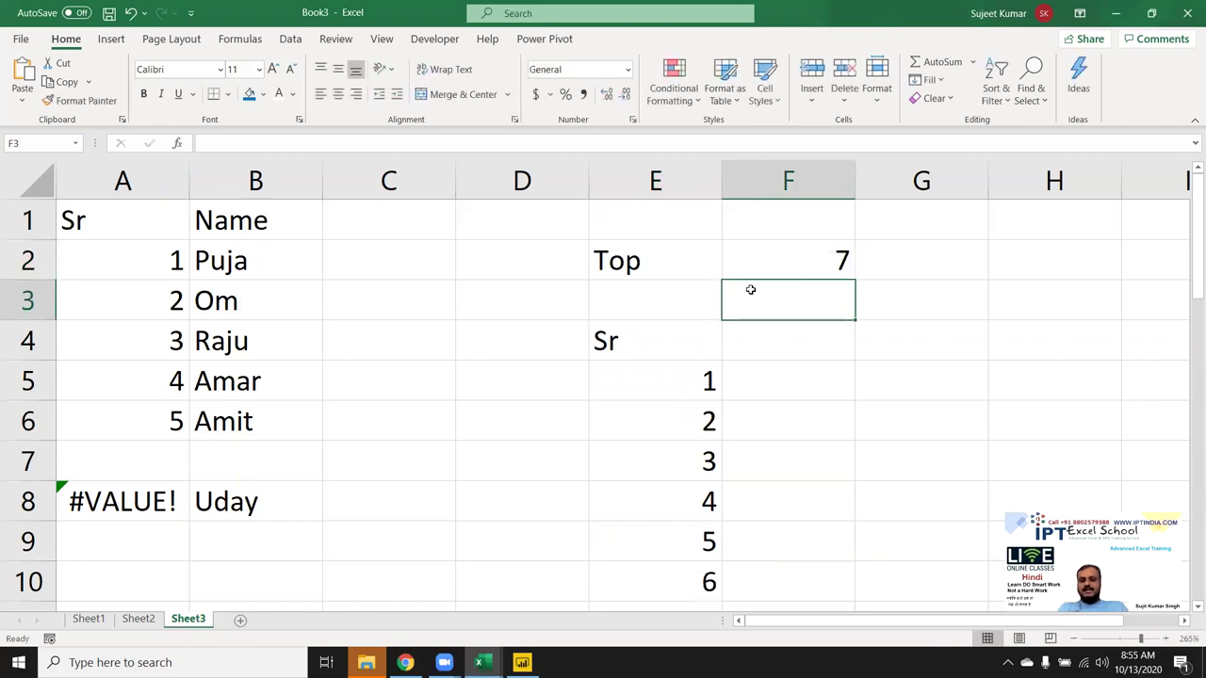
scroll(751, 289, "down", 2)
scroll(750, 290, "up", 2)
left_click(772, 255)
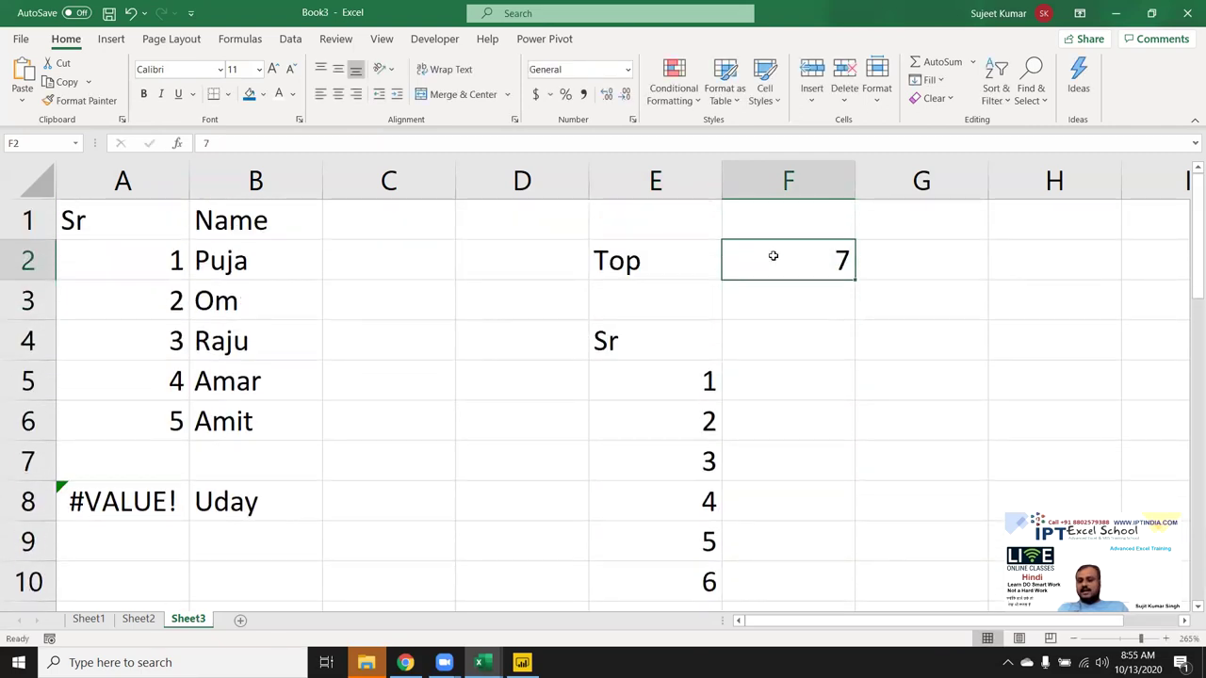
type("15")
key("Return")
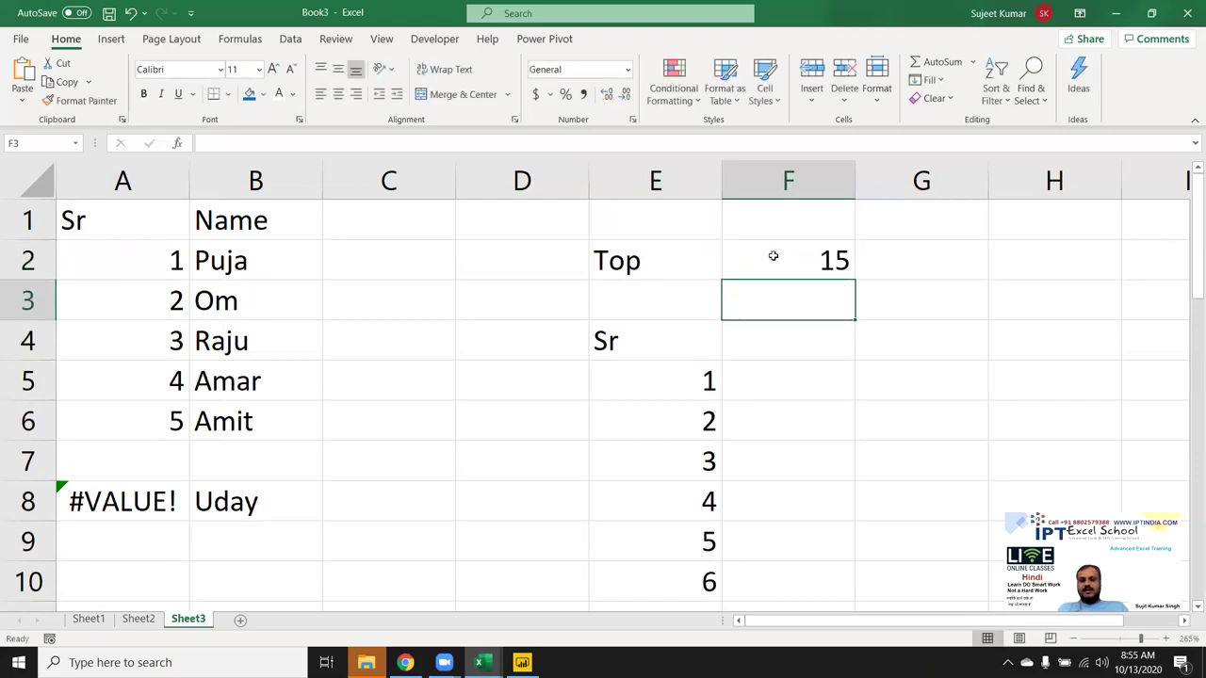
scroll(739, 339, "down", 2)
scroll(740, 352, "down", 3)
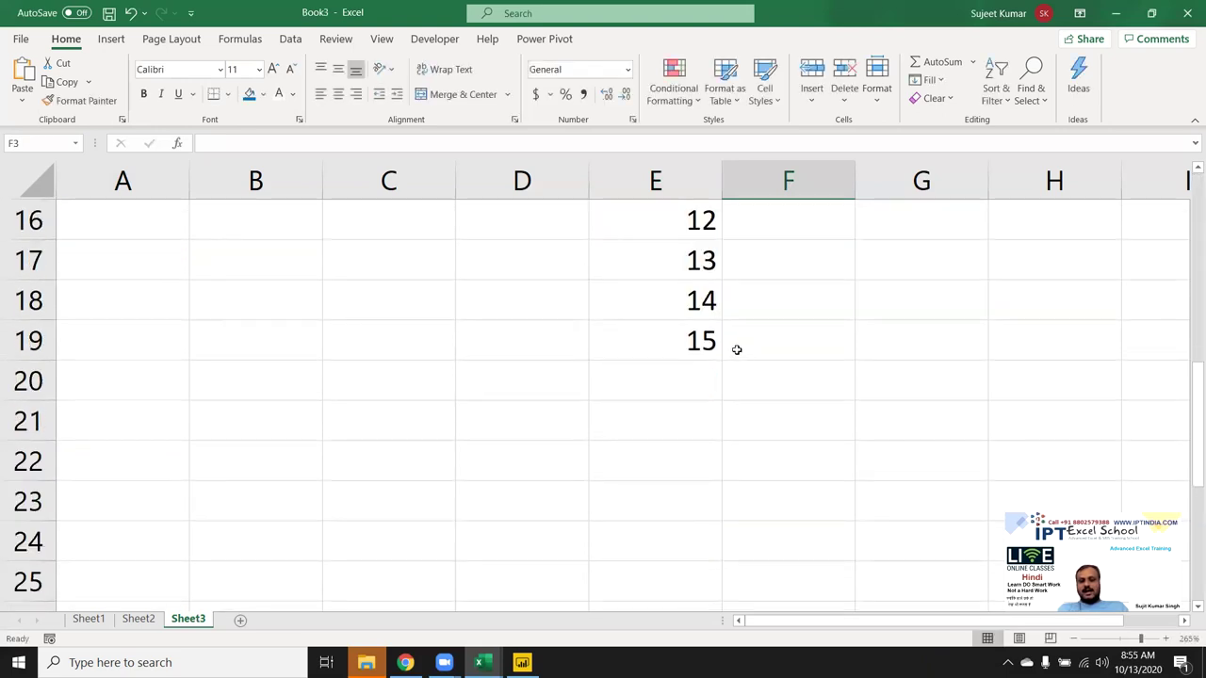
scroll(737, 351, "up", 4)
scroll(735, 353, "up", 1)
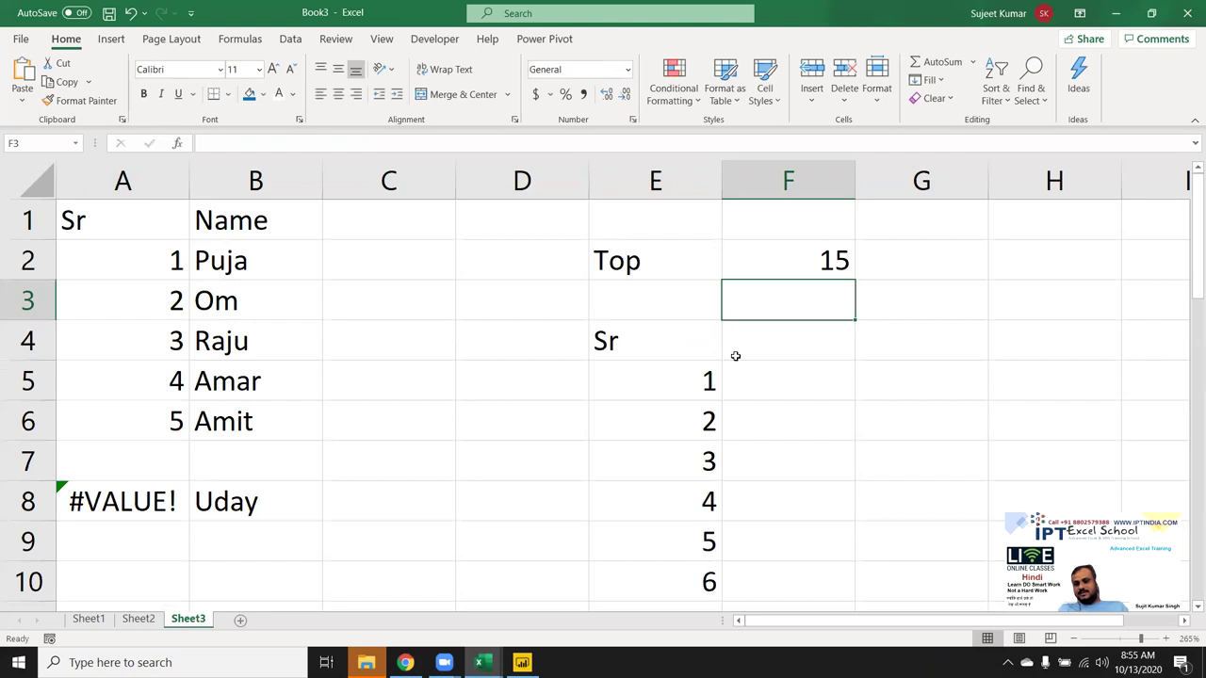
left_click(816, 264)
type("5")
key("Return")
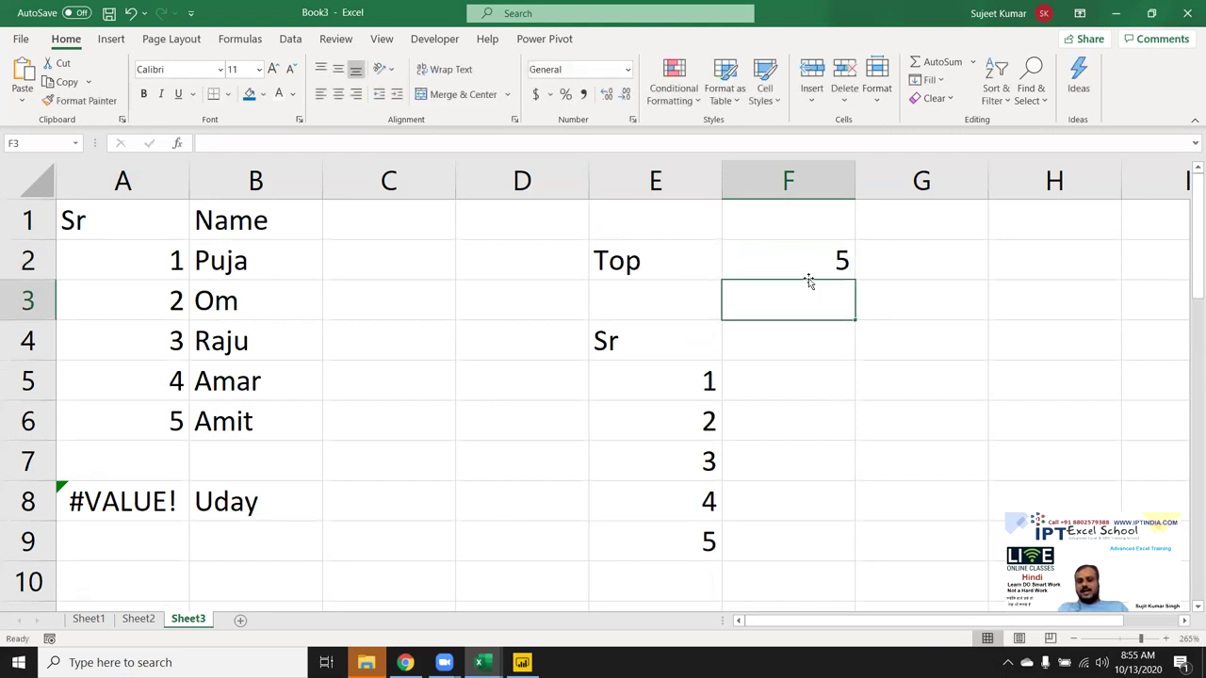
Delete the +1 from E6's serial formula condition, fill it down, and check E10
left_click(664, 422)
double_click(664, 423)
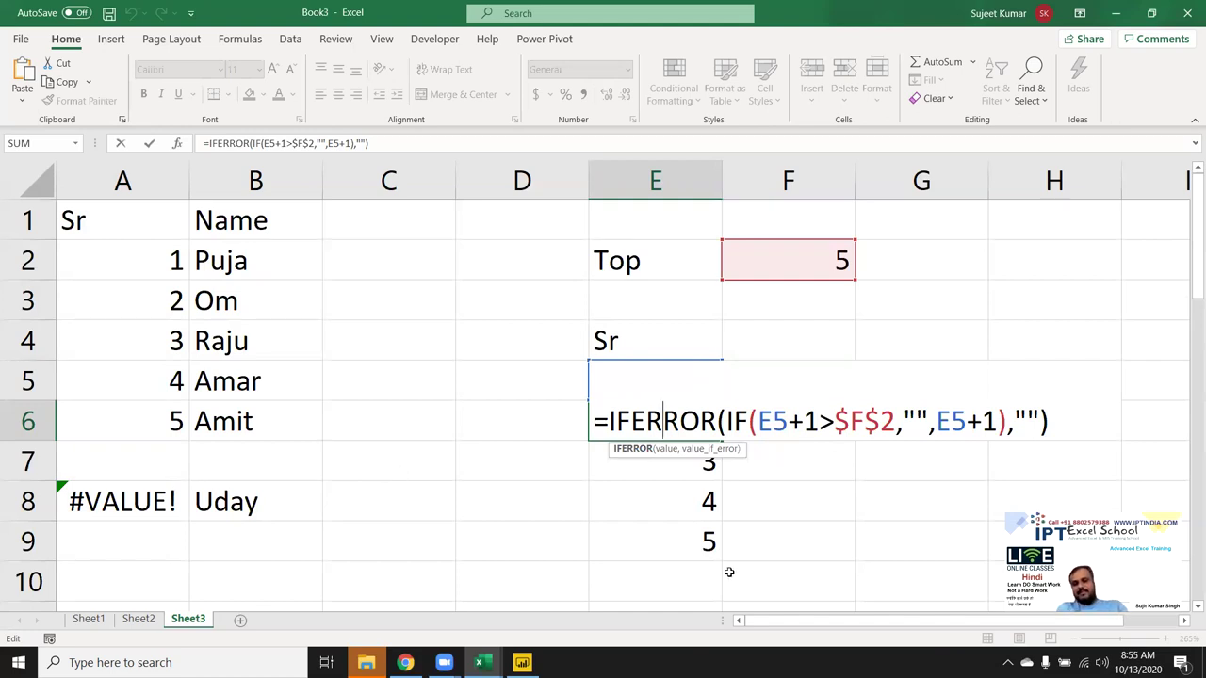
left_click_drag(758, 420, 819, 415)
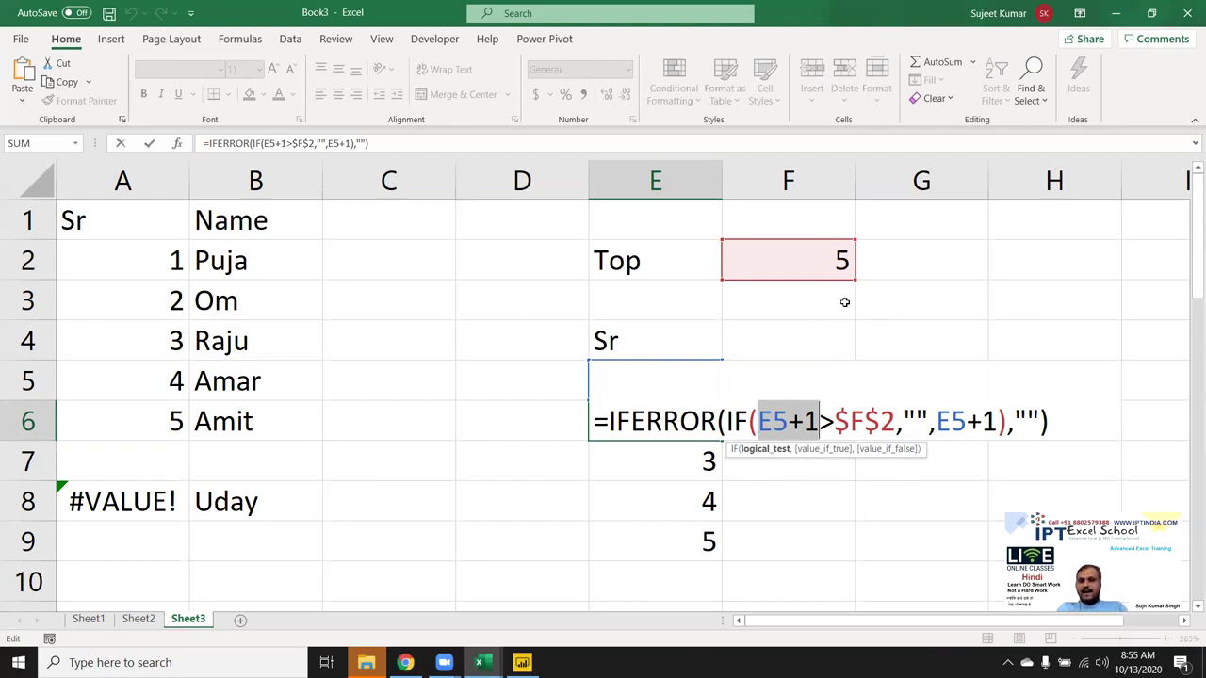
left_click(795, 422)
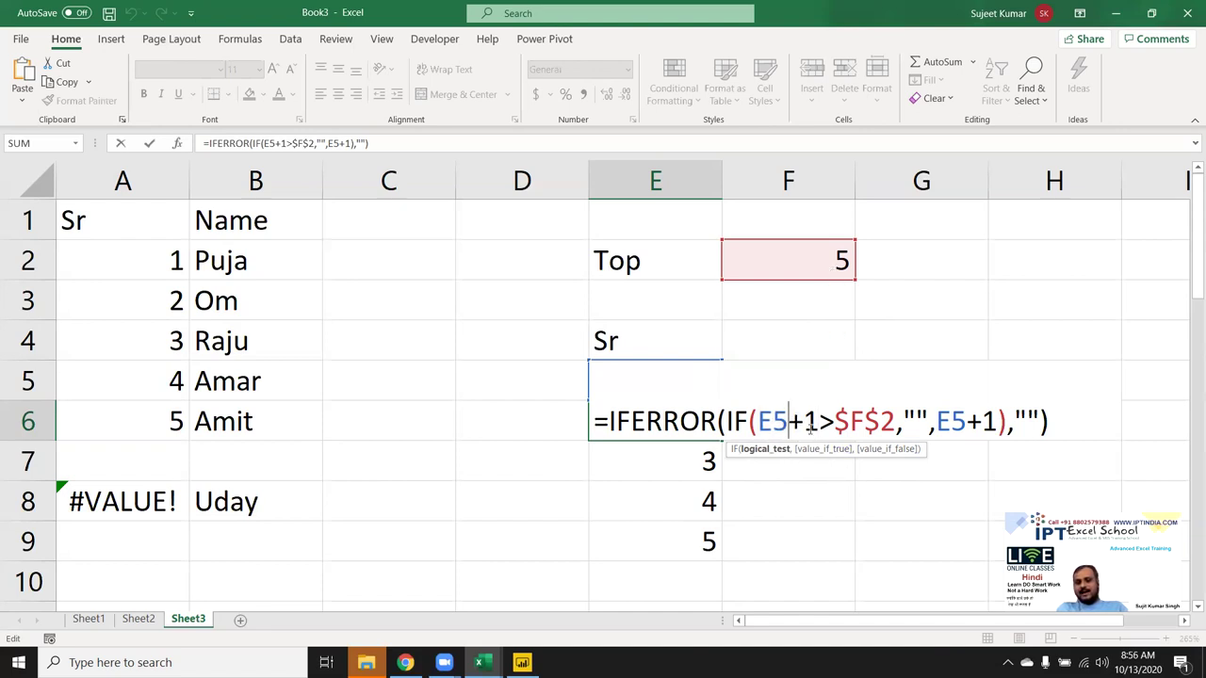
key("Delete")
key("Delete")
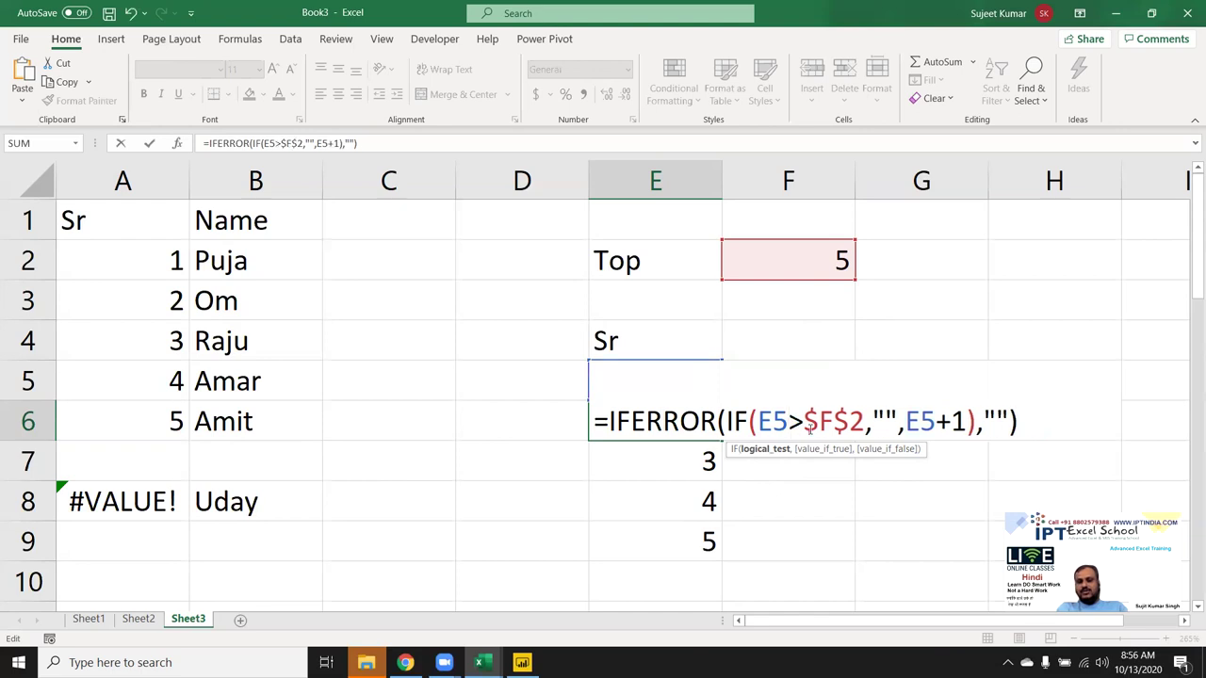
key("Return")
key("Up")
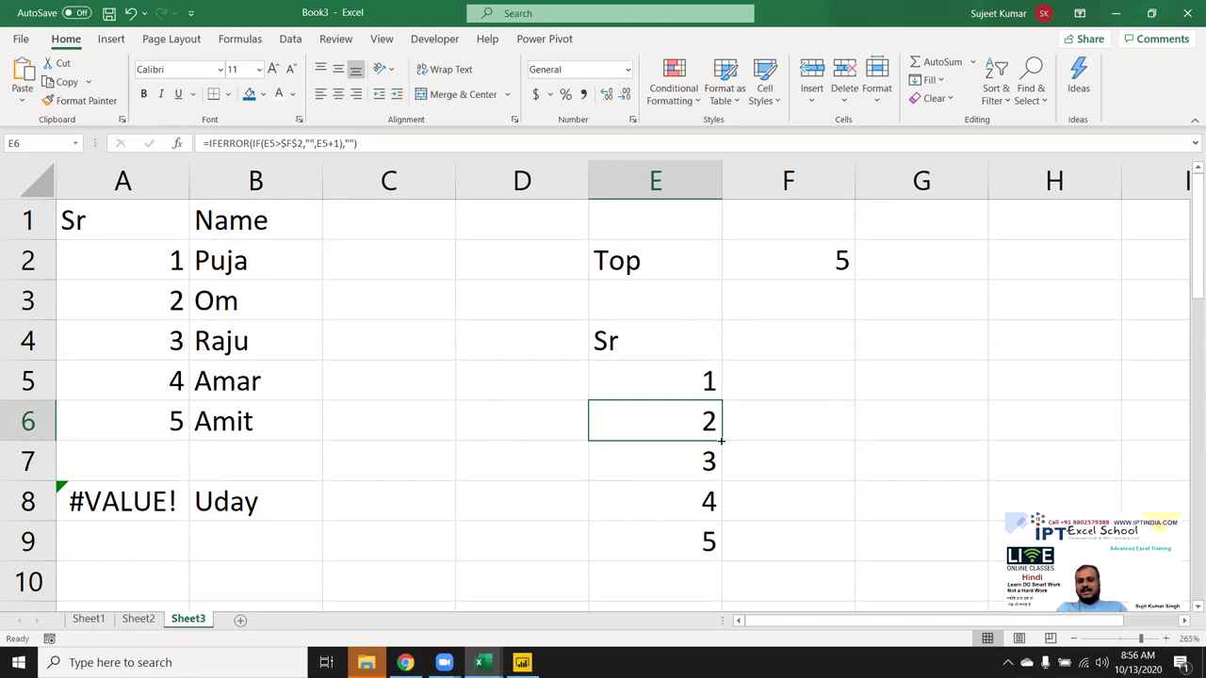
left_click_drag(721, 440, 709, 582)
scroll(697, 520, "down", 1)
left_click(697, 461)
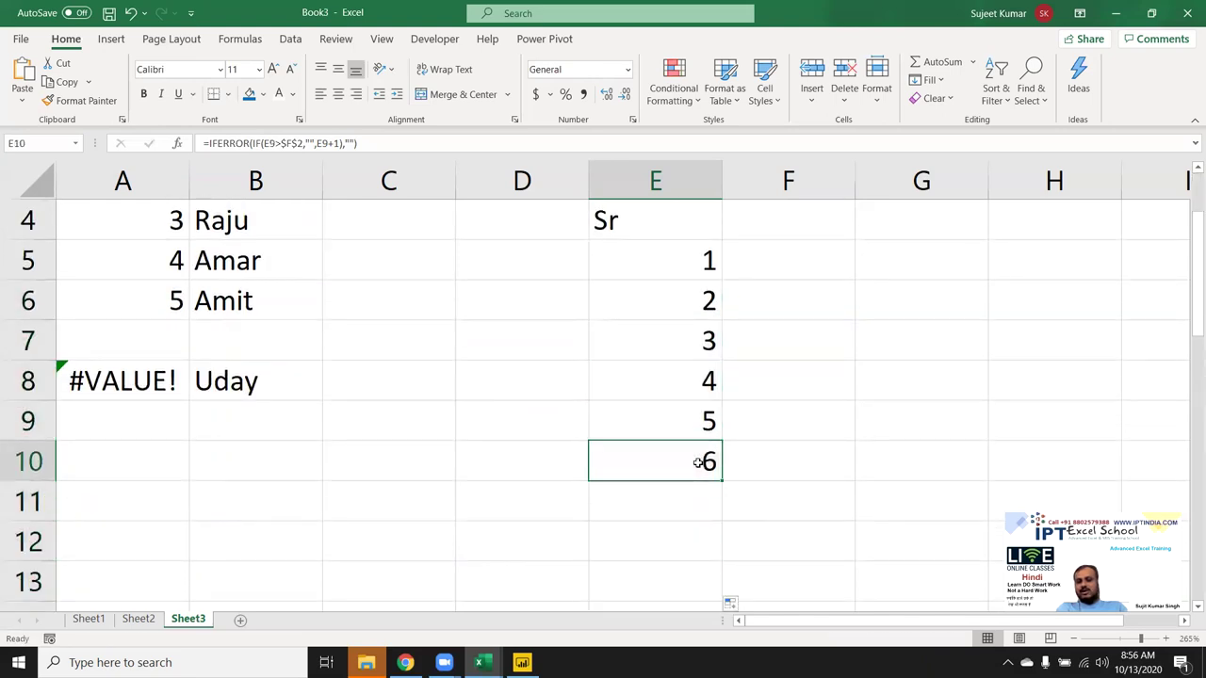
double_click(698, 461)
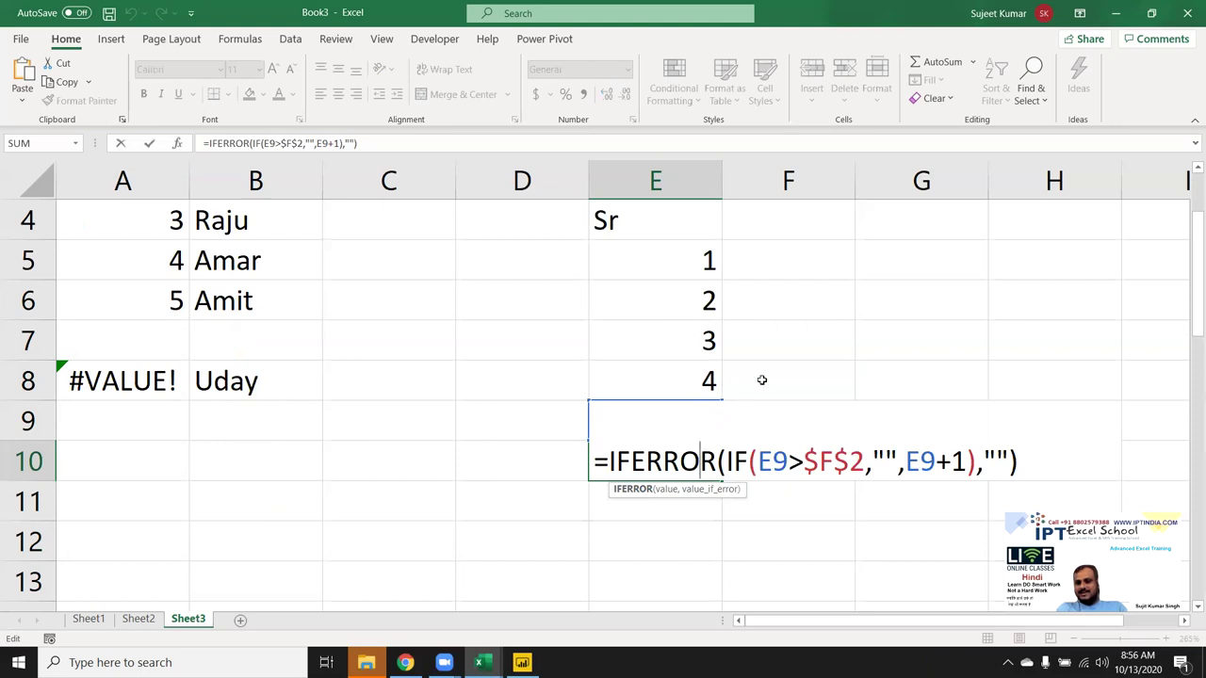
Change E6's comparison to E5>=$F$2 and fill it down column E so serials stop at 5
left_click(687, 310)
double_click(689, 307)
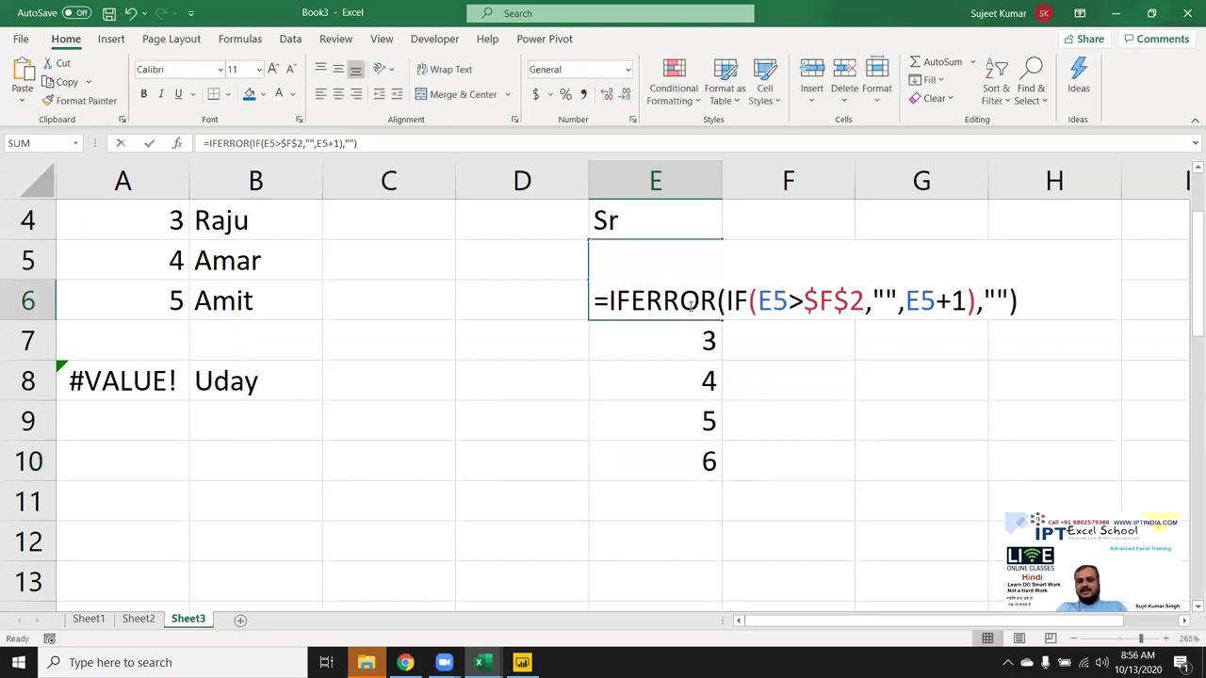
left_click(803, 302)
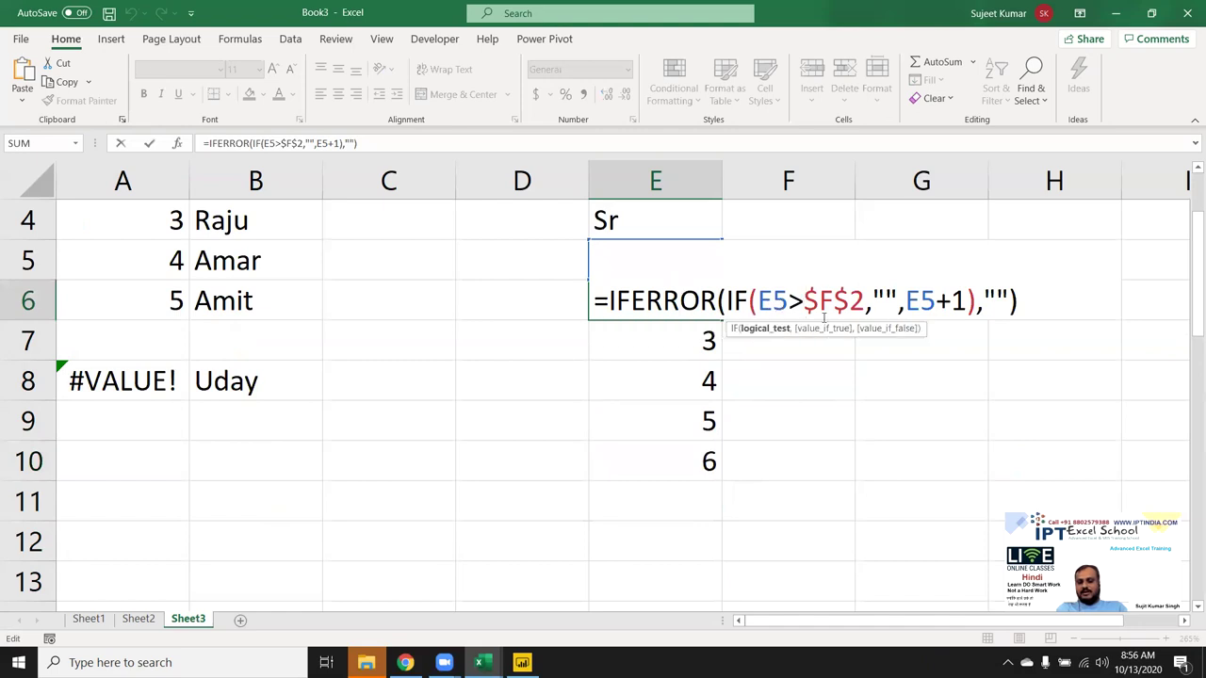
type("=")
key("Return")
key("Up")
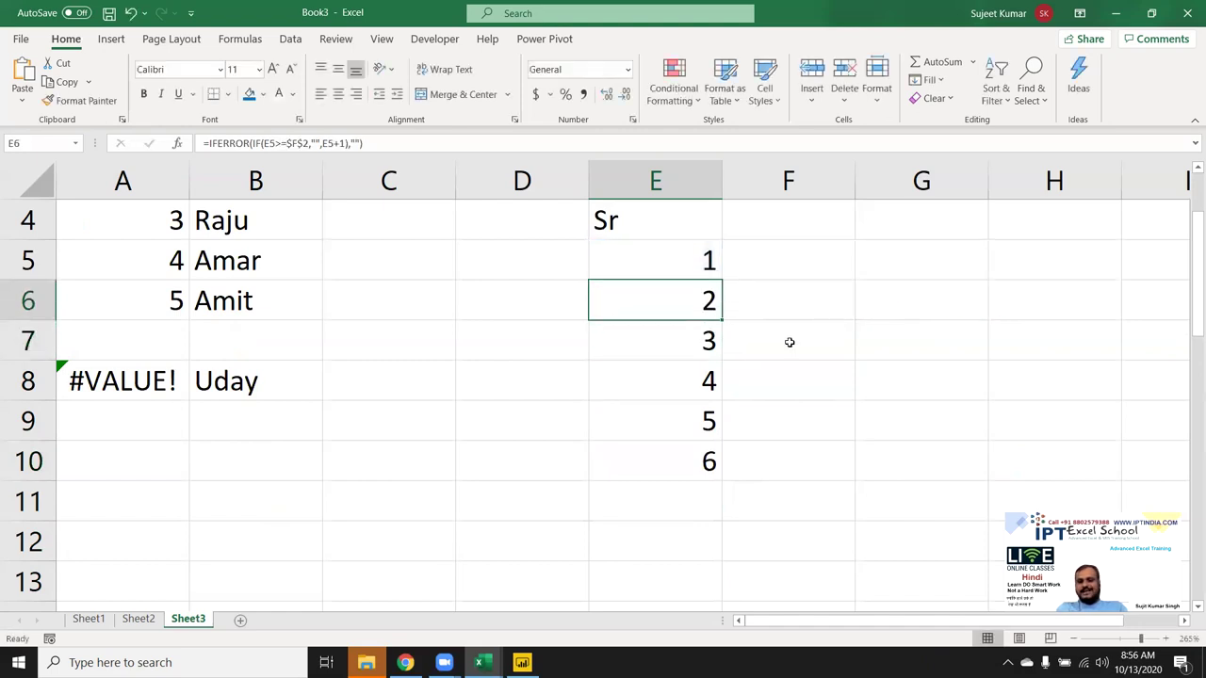
left_click_drag(732, 318, 727, 594)
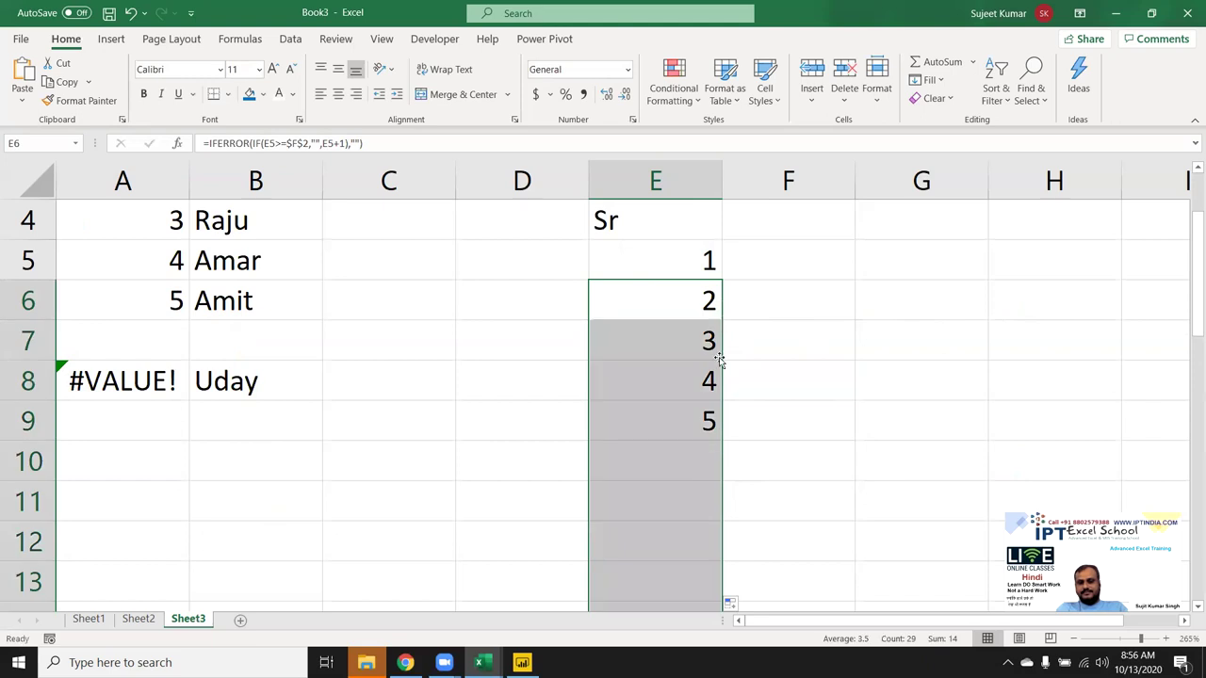
left_click(689, 403)
left_click(714, 302)
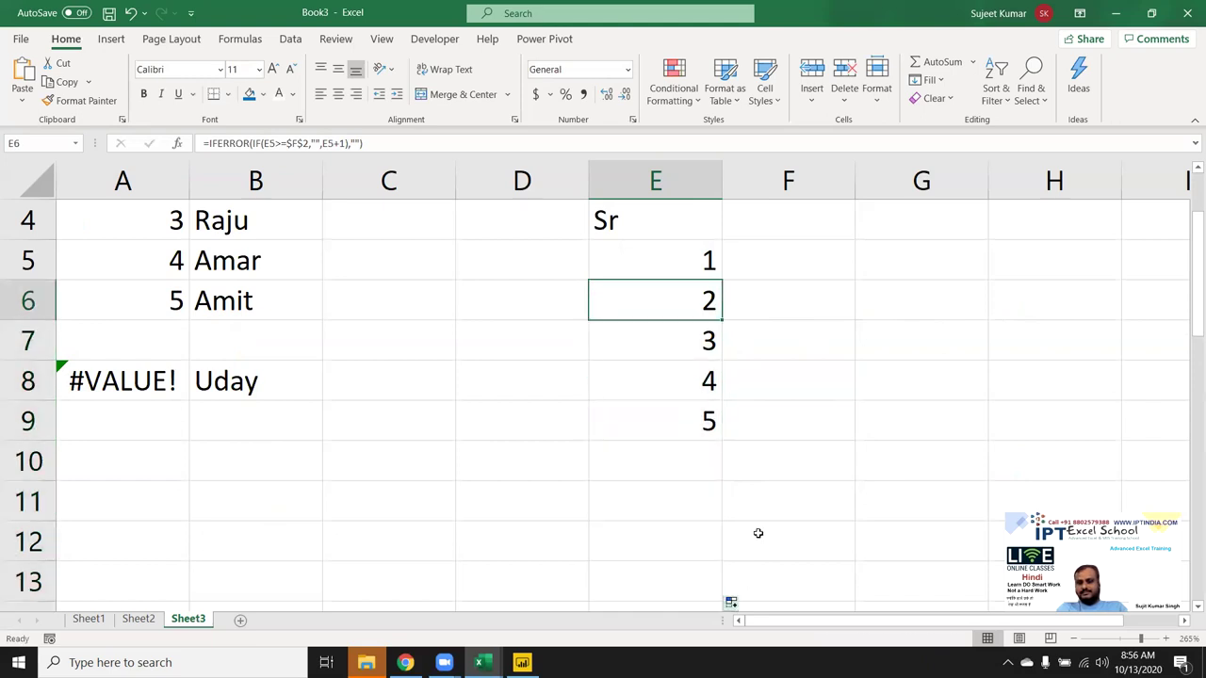
scroll(649, 499, "up", 1)
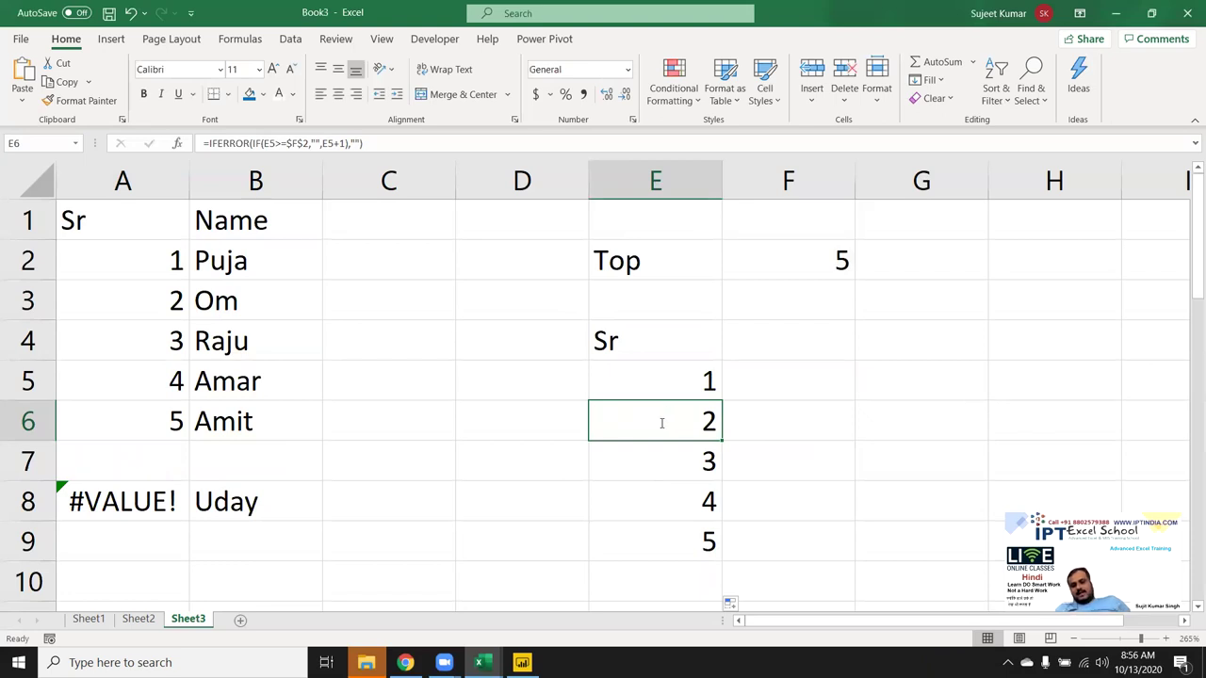
double_click(663, 421)
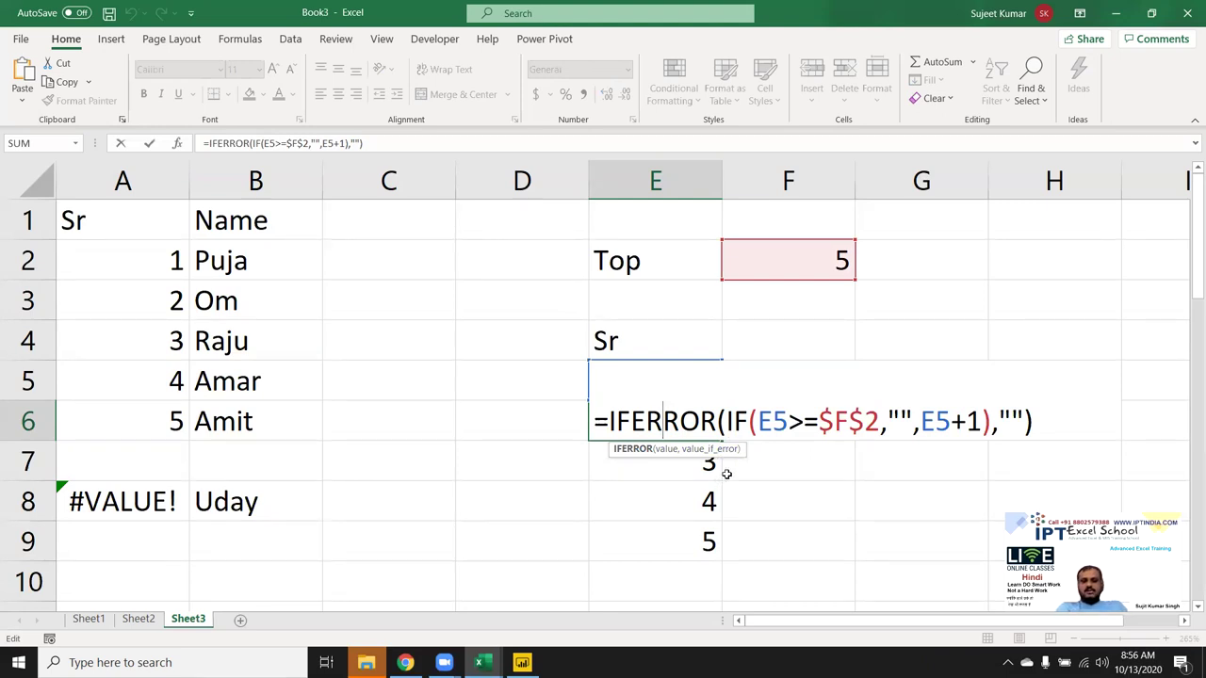
key("Return")
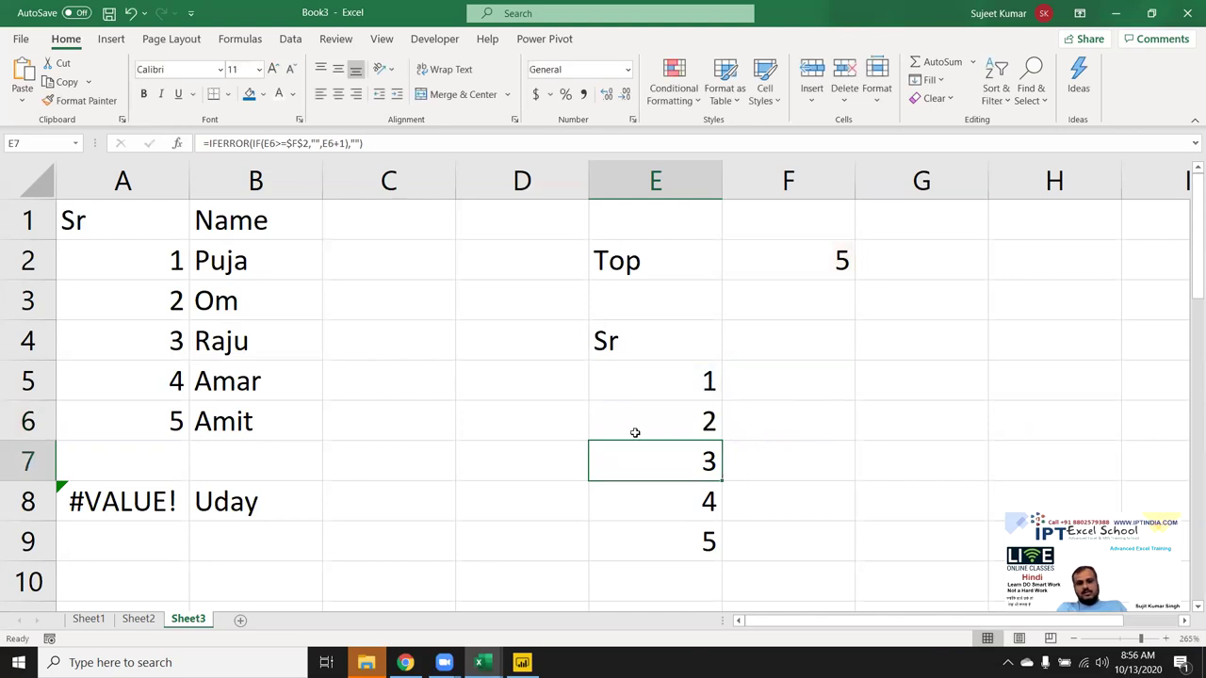
double_click(643, 409)
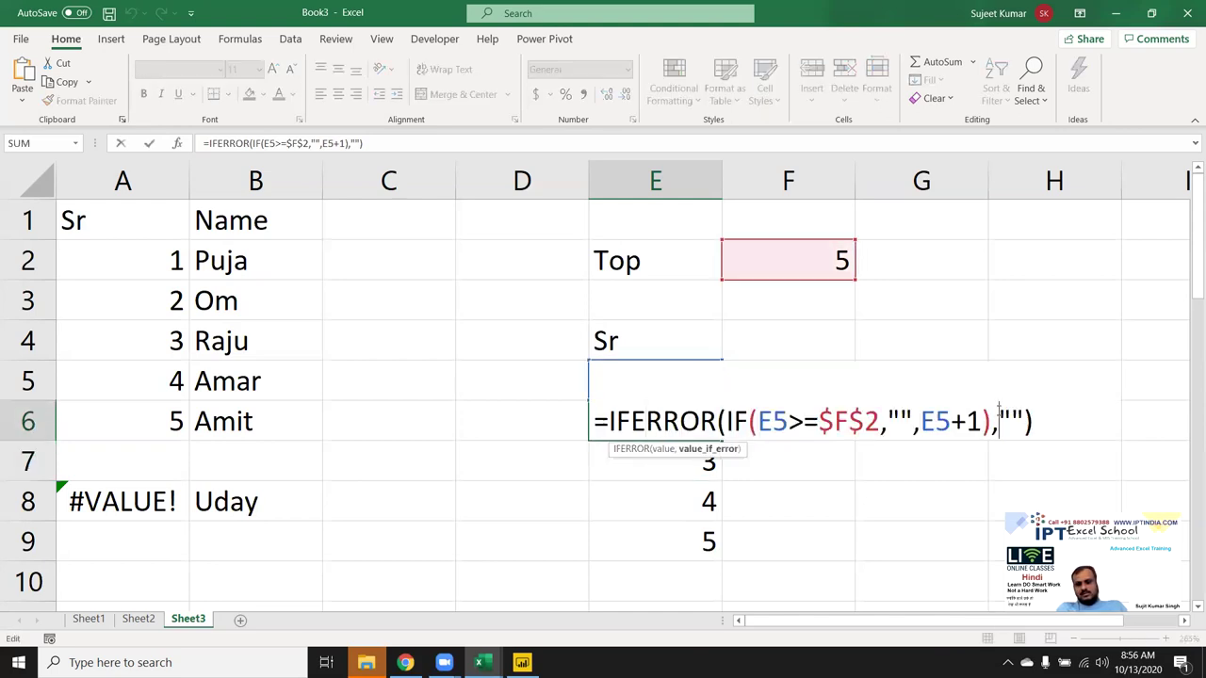
left_click_drag(1000, 411, 1024, 421)
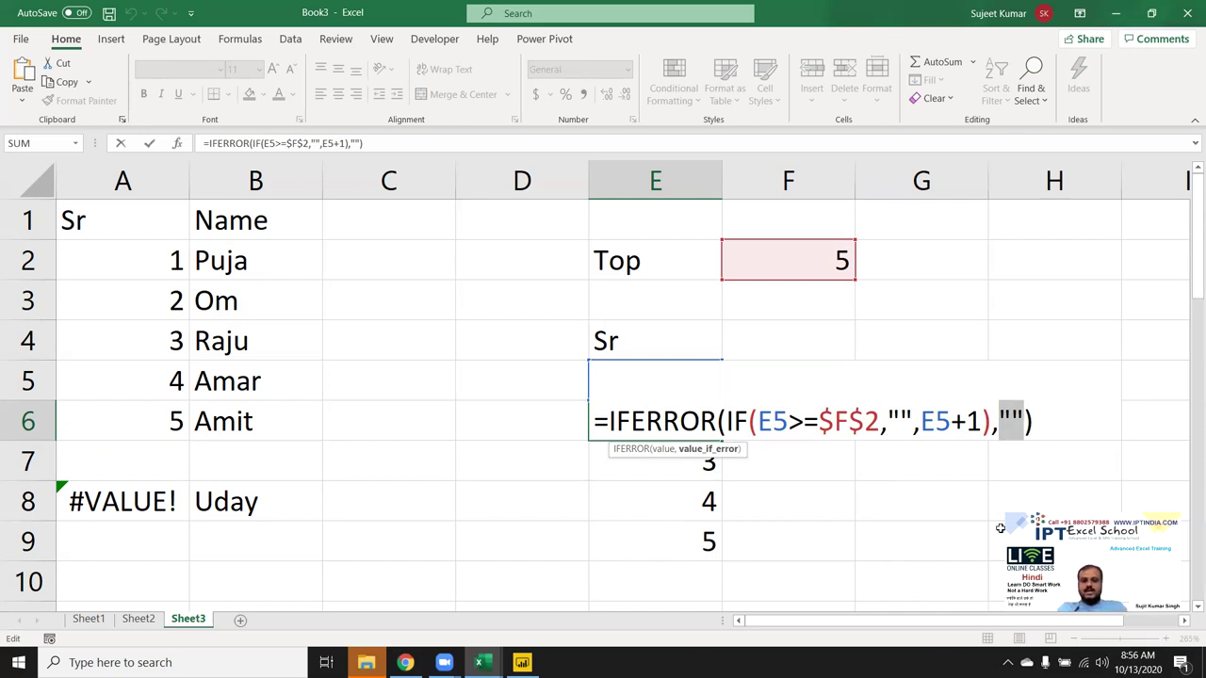
left_click(1008, 420)
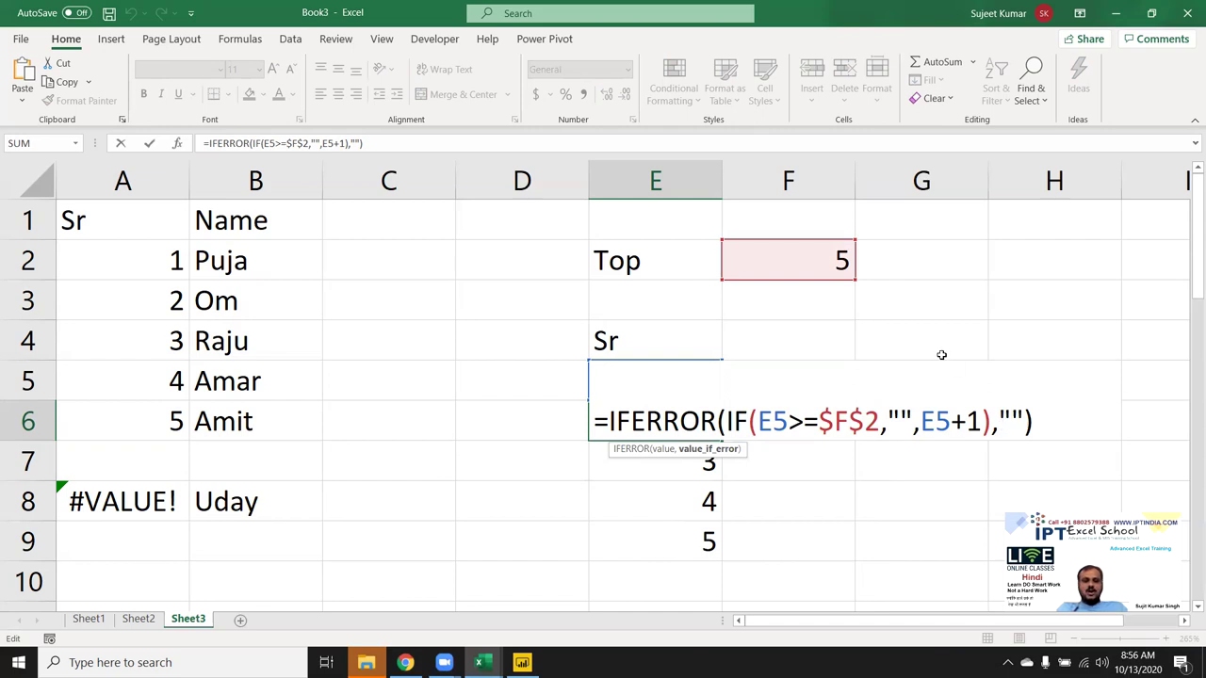
key("Return")
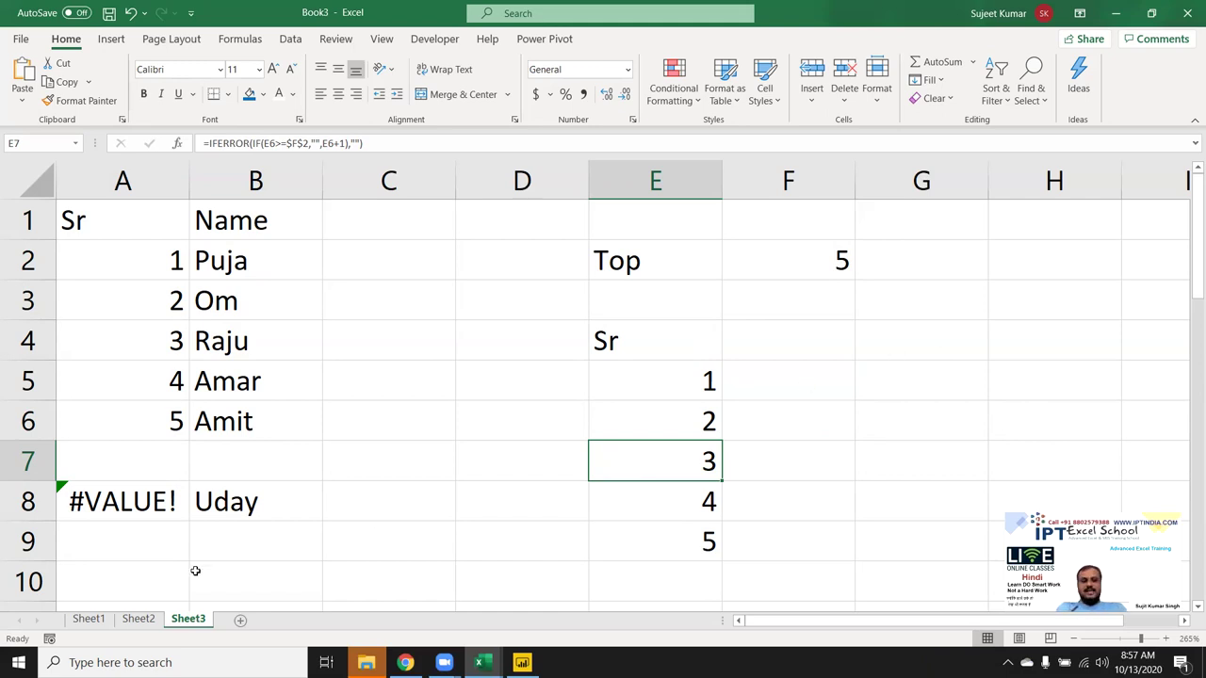
Inspect the formula behind the #VALUE! error in A8, then select cells E5 and A5
double_click(158, 505)
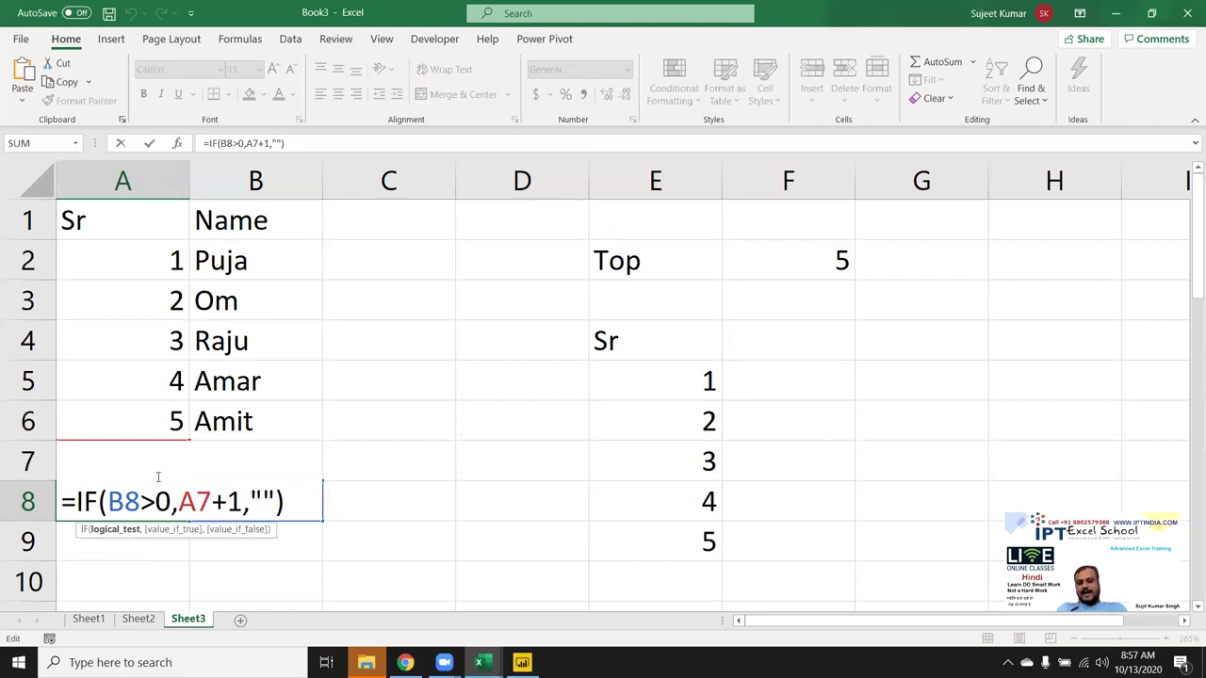
key("Escape")
left_click(603, 393)
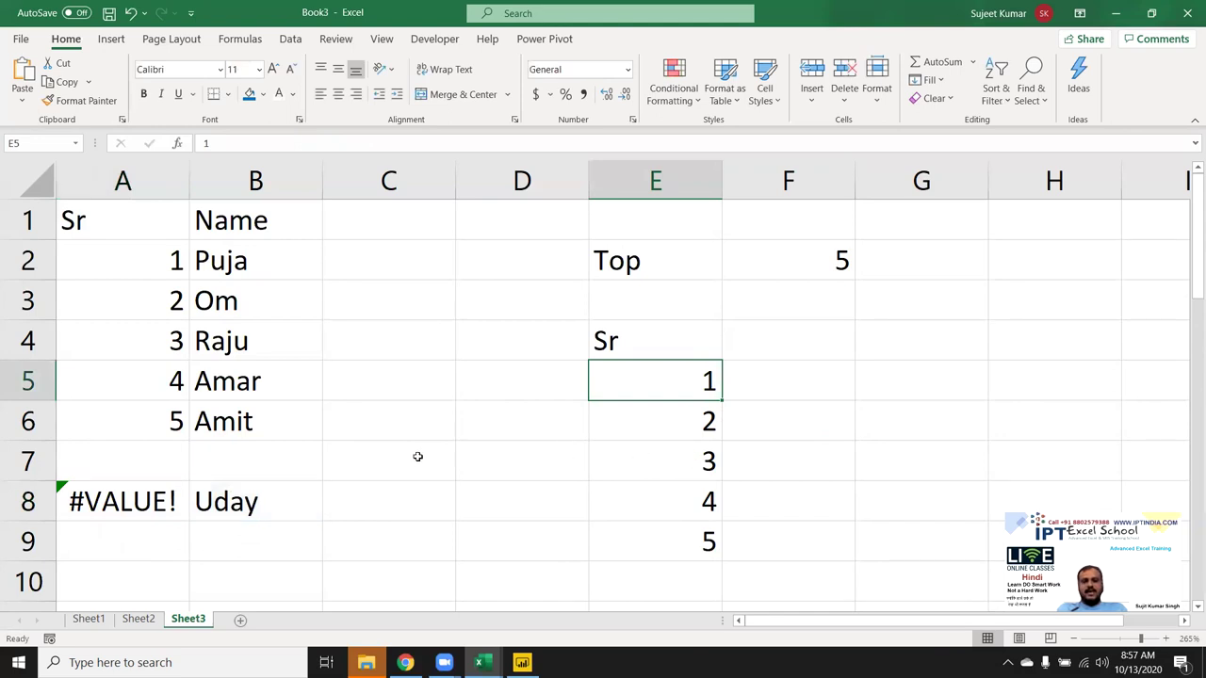
left_click(182, 381)
Review the U/D formula cells on Sheet2, then move through Sheet1 and Sheet2 to Sheet3
left_click(139, 619)
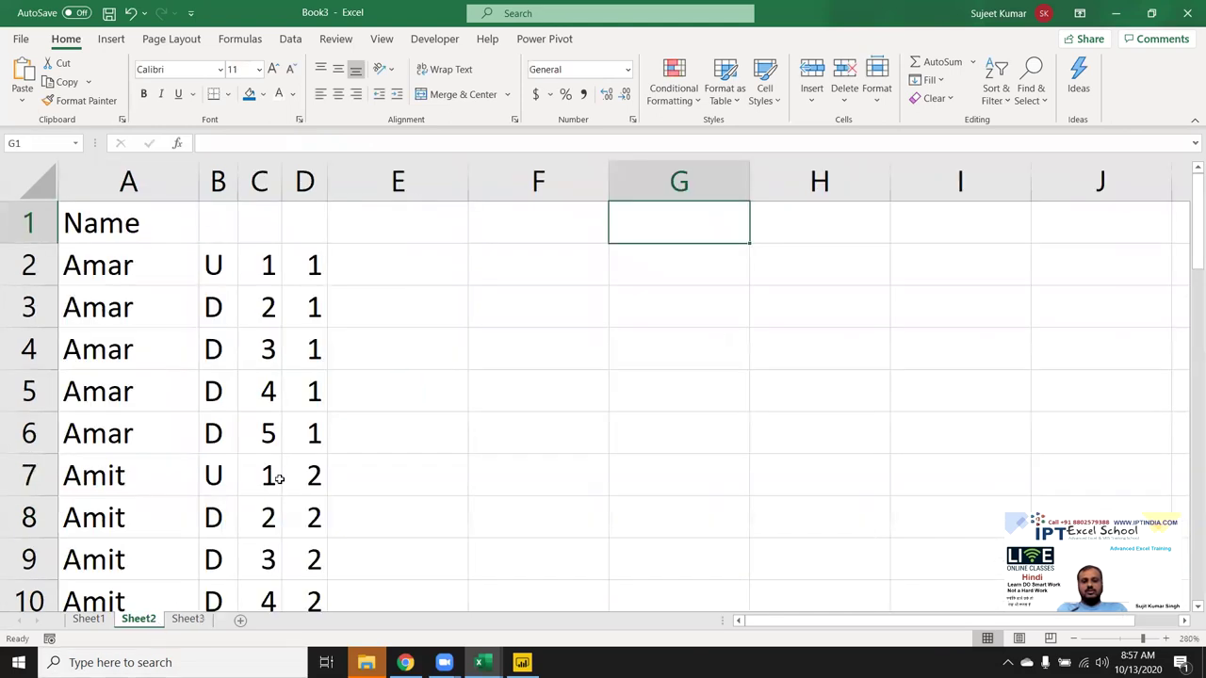
left_click(309, 443)
left_click(270, 443)
left_click(220, 441)
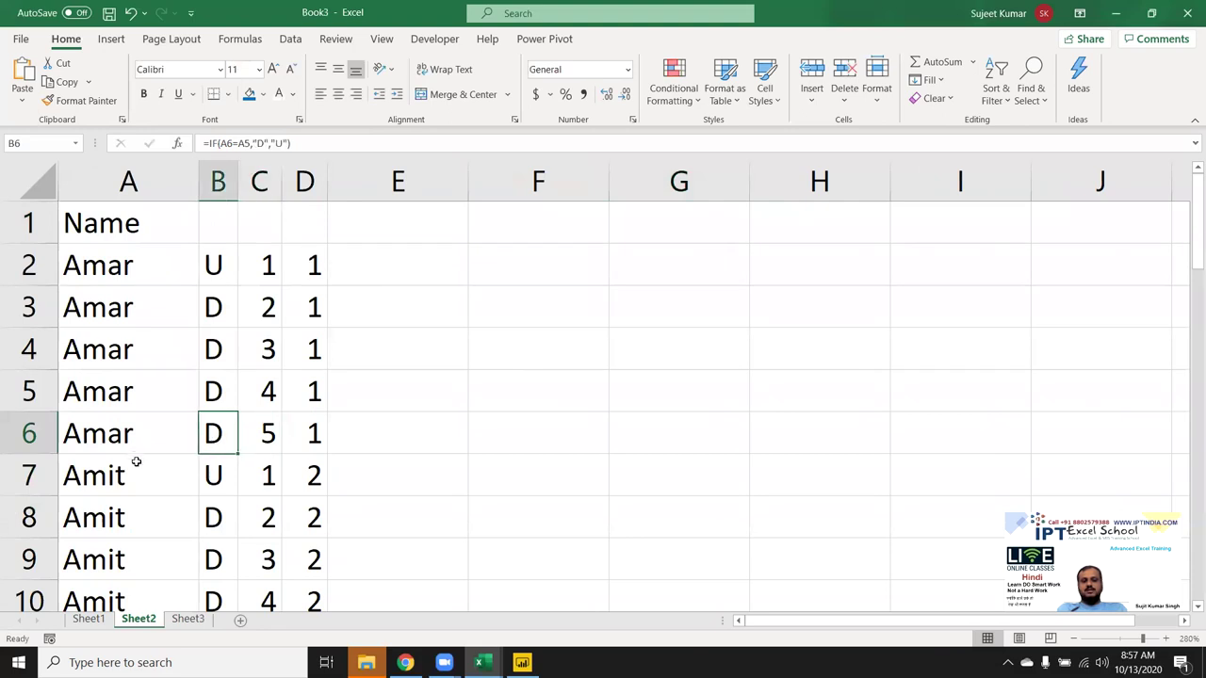
left_click(104, 618)
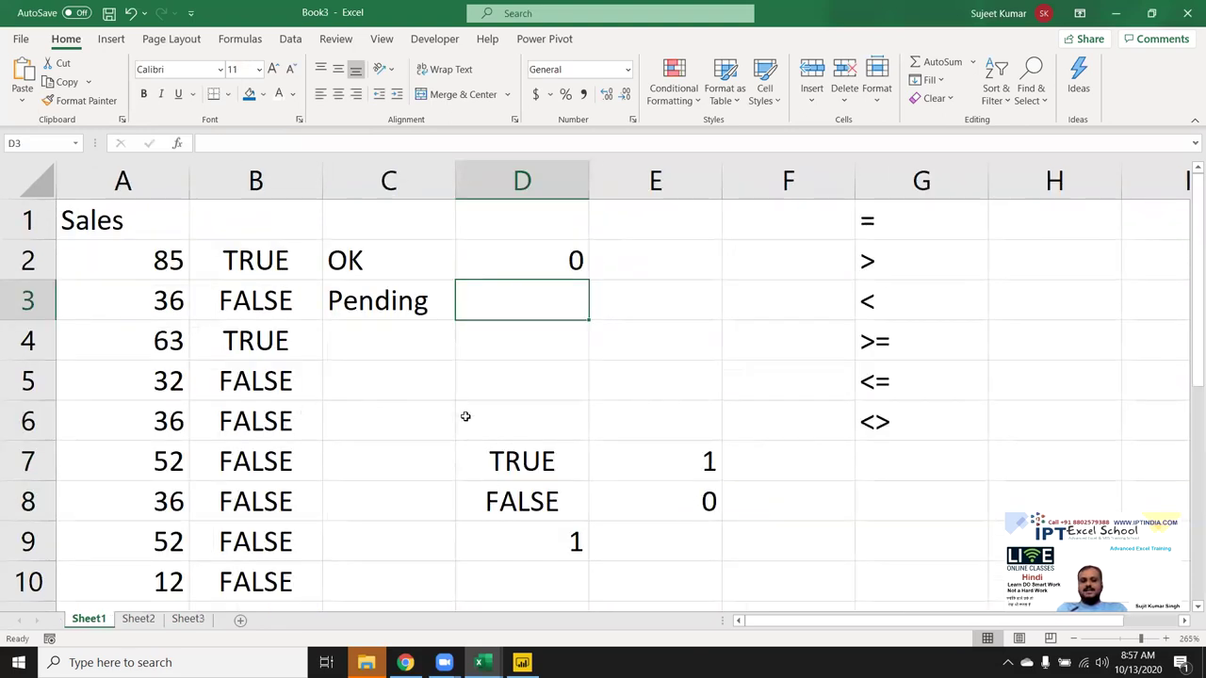
left_click(138, 619)
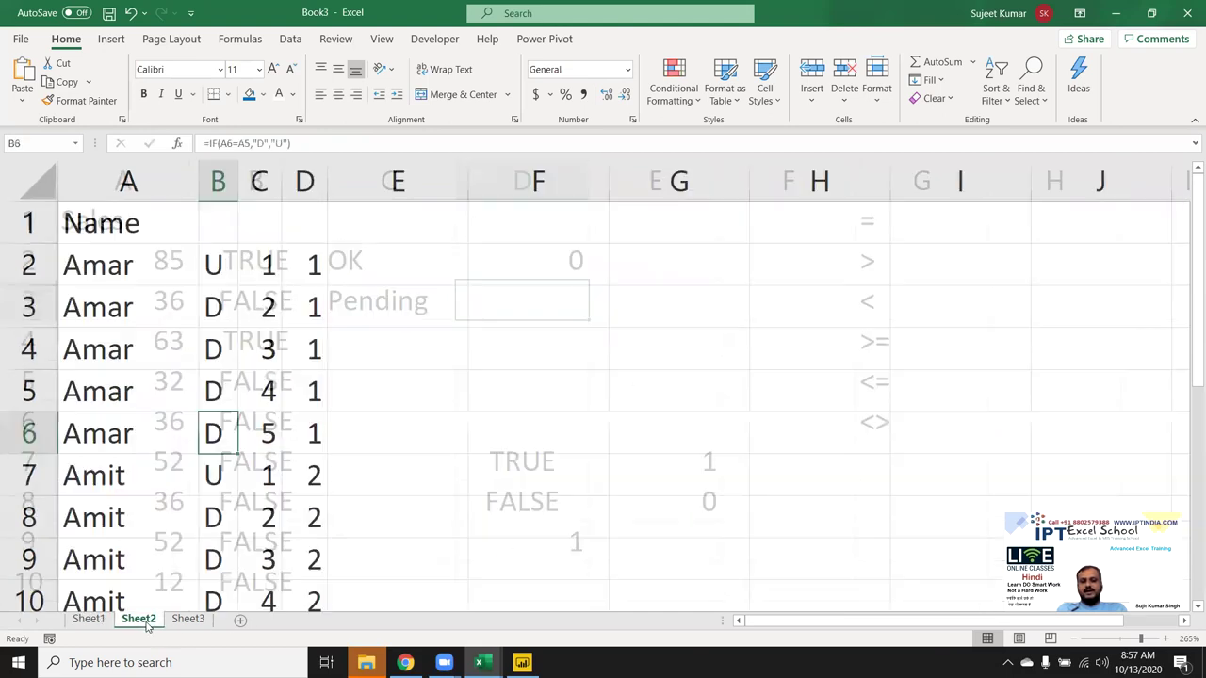
left_click(177, 620)
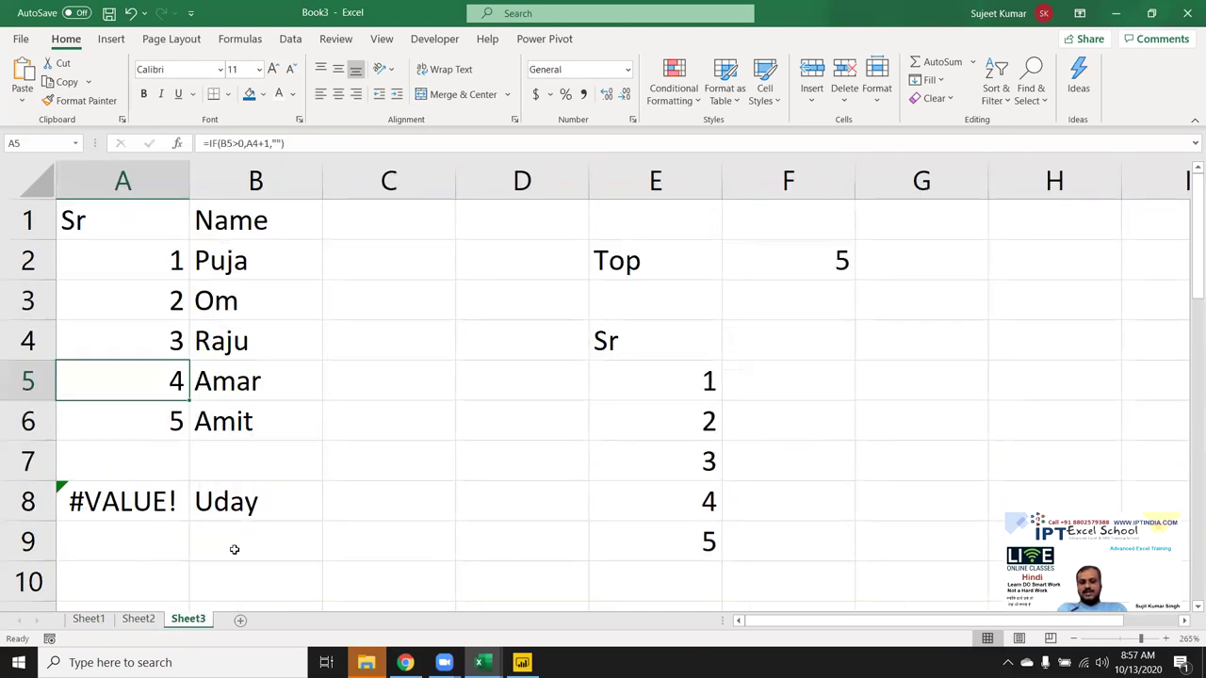
Select the Sr and Name data in A2:B9, cancel the save prompt, and refresh the desktop
left_click_drag(235, 548, 100, 273)
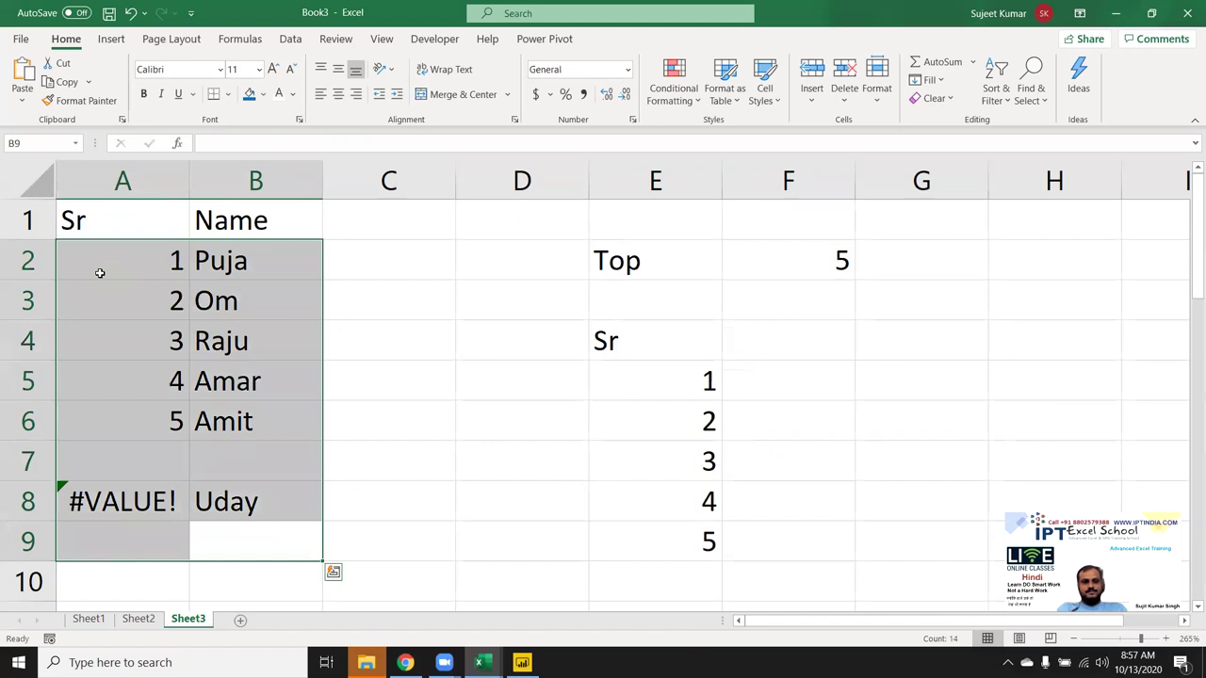
left_click(108, 15)
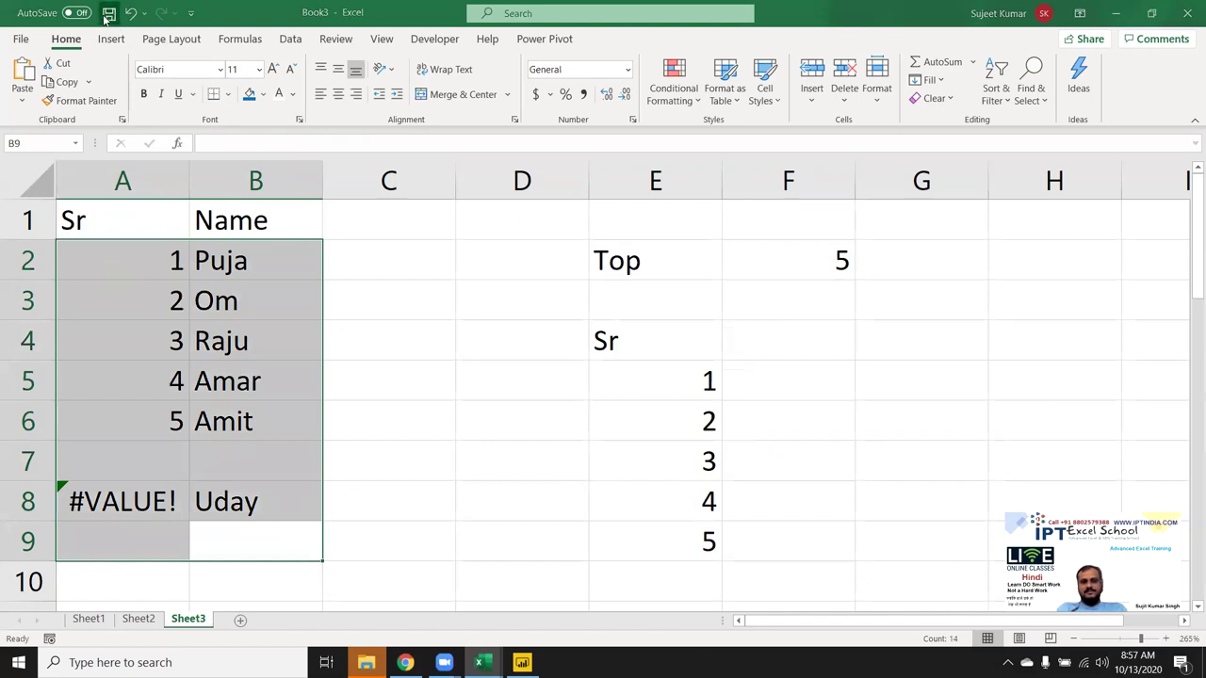
key("Escape")
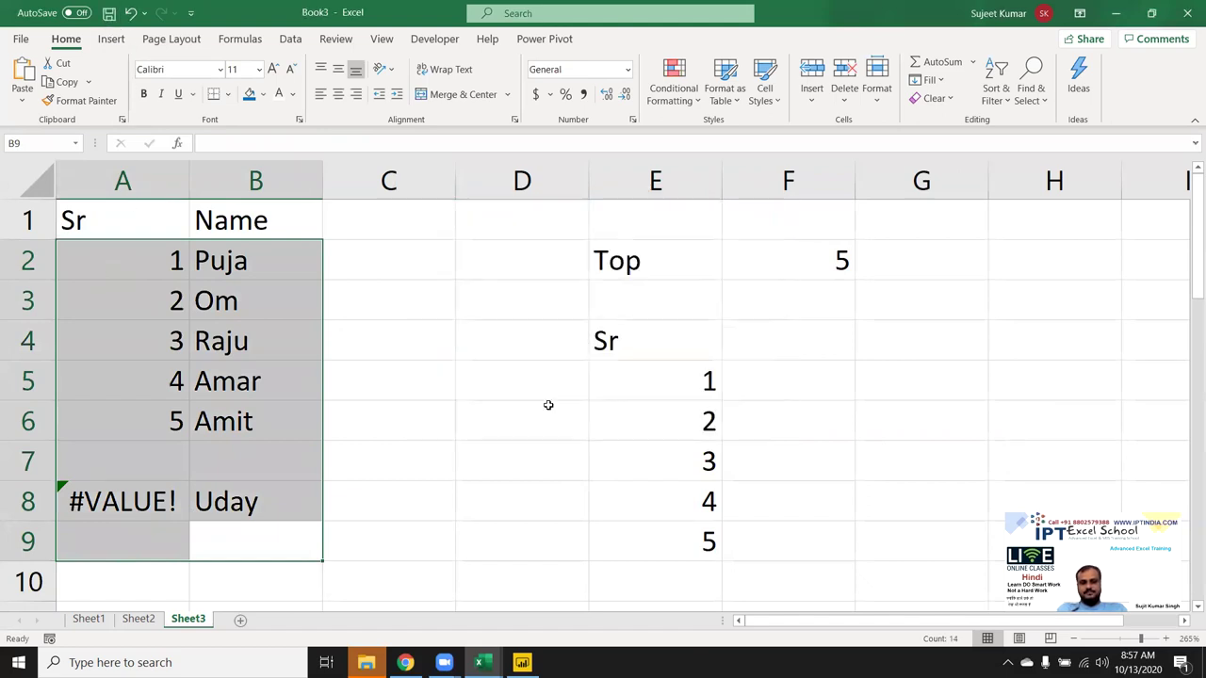
key("super+d")
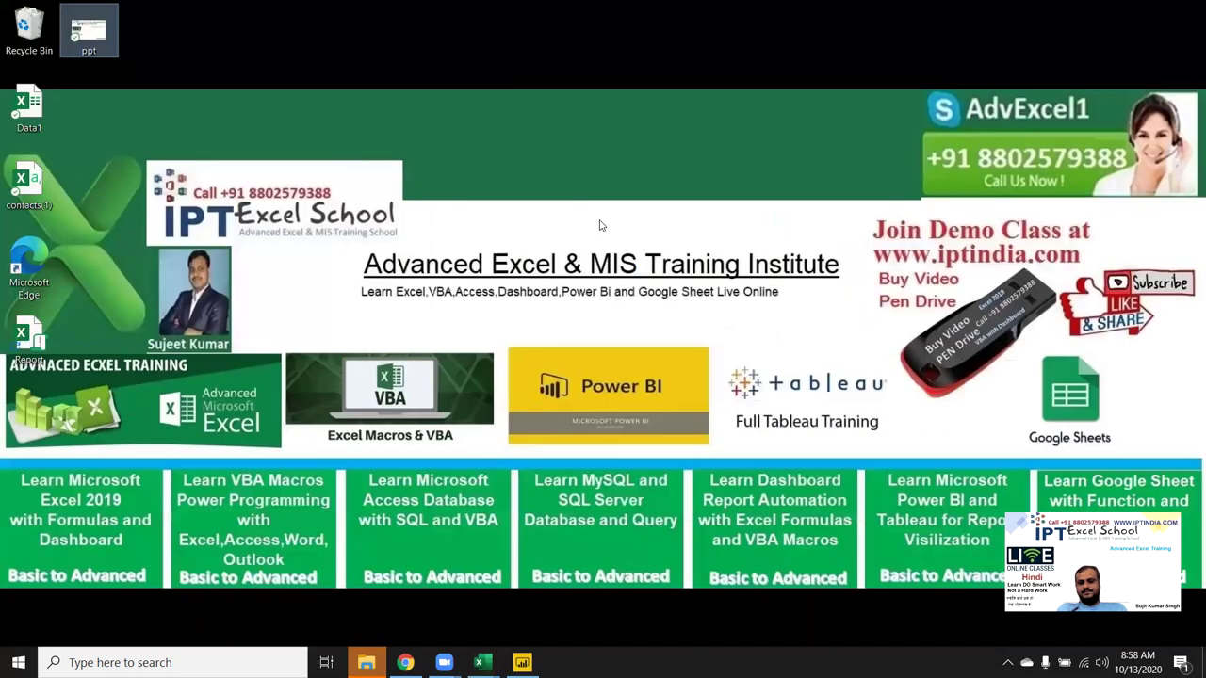
right_click(599, 222)
mouse_move(641, 251)
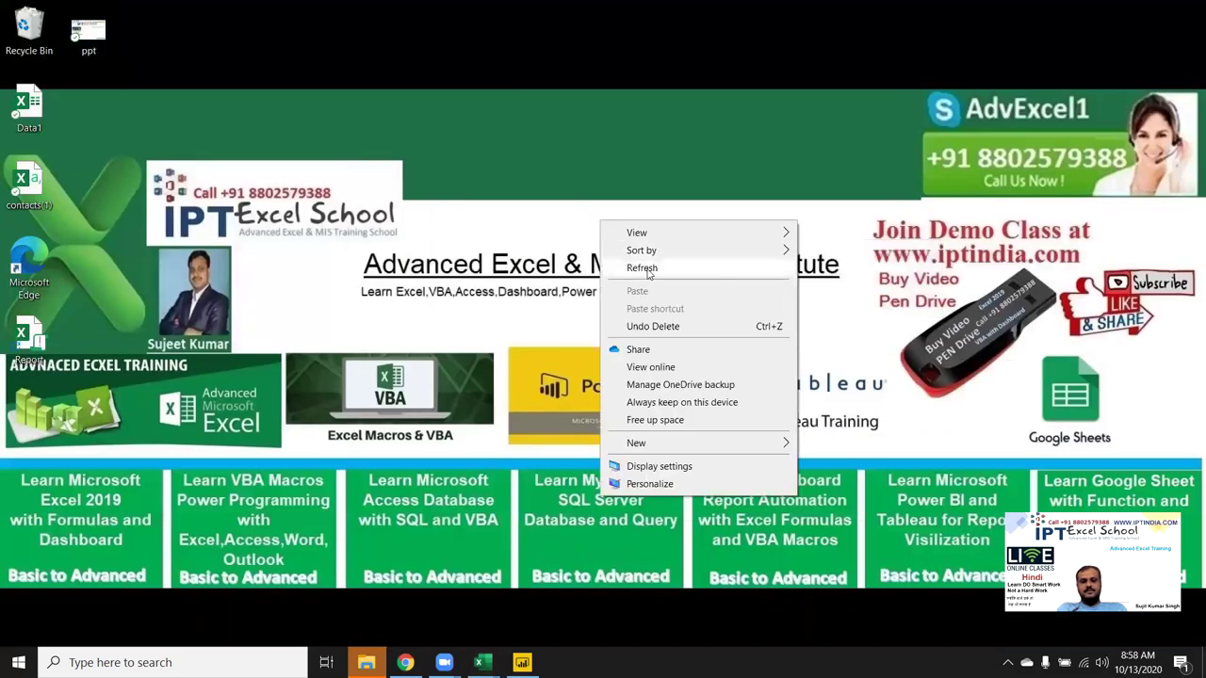
left_click(649, 275)
mouse_move(481, 662)
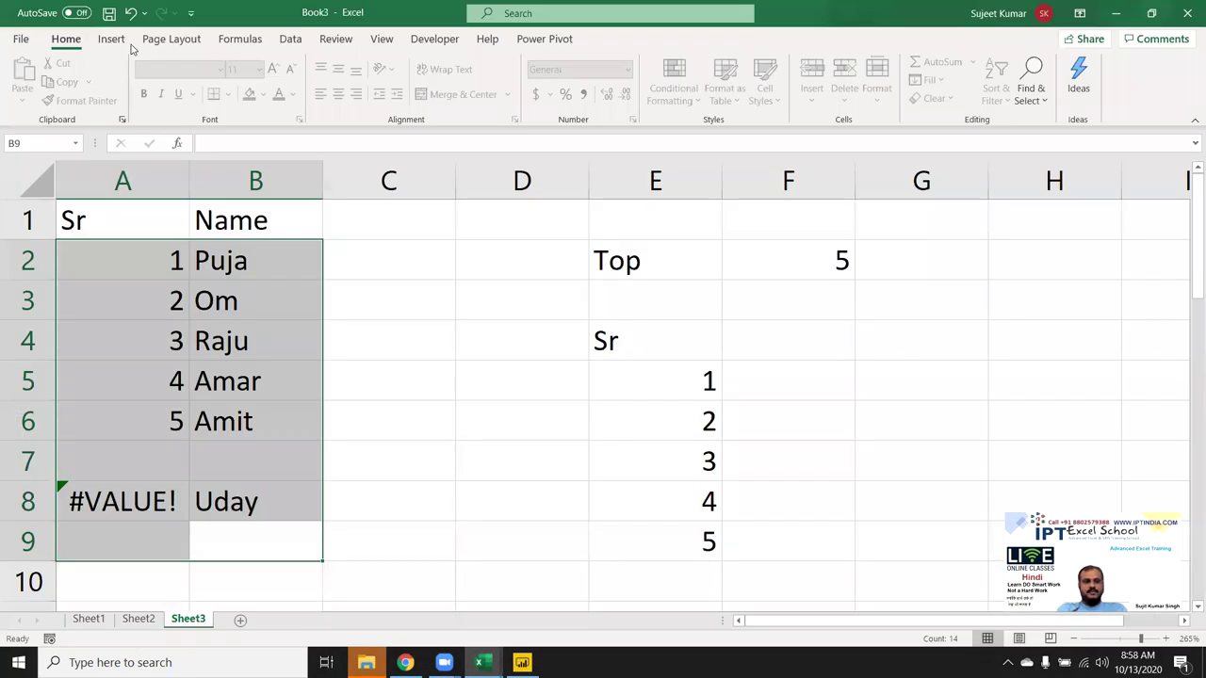
Save the workbook in Downloads under the file name 'if', replacing Book3
key("ctrl+s")
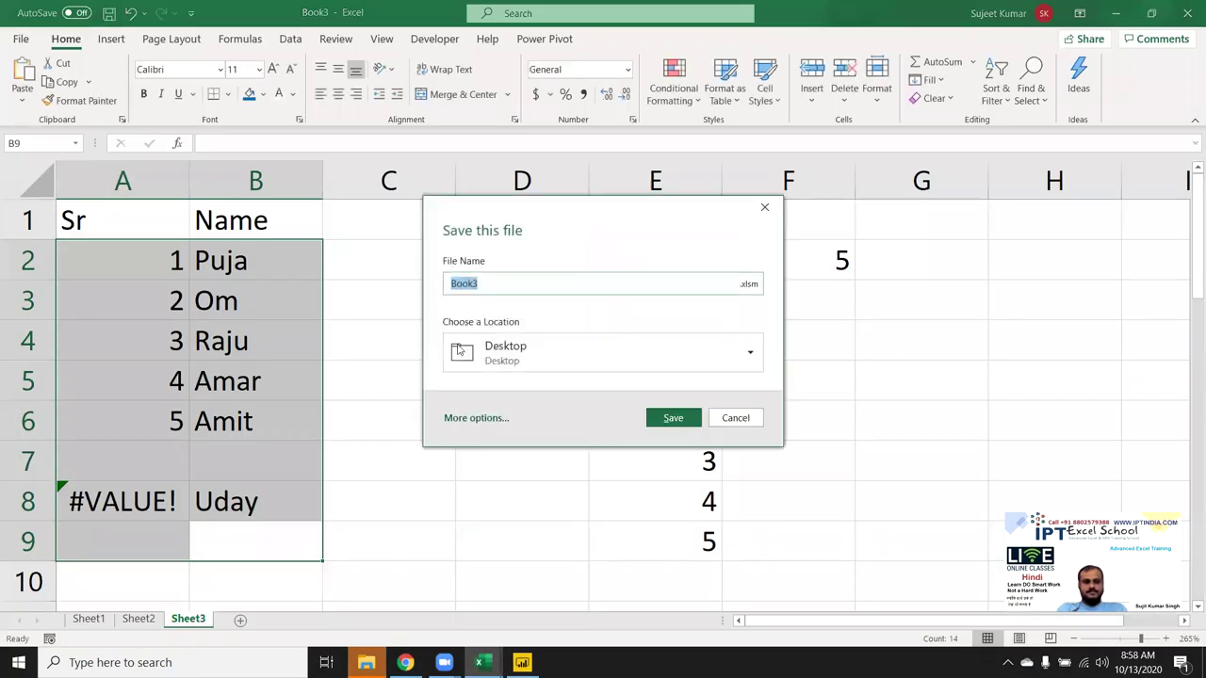
left_click(460, 350)
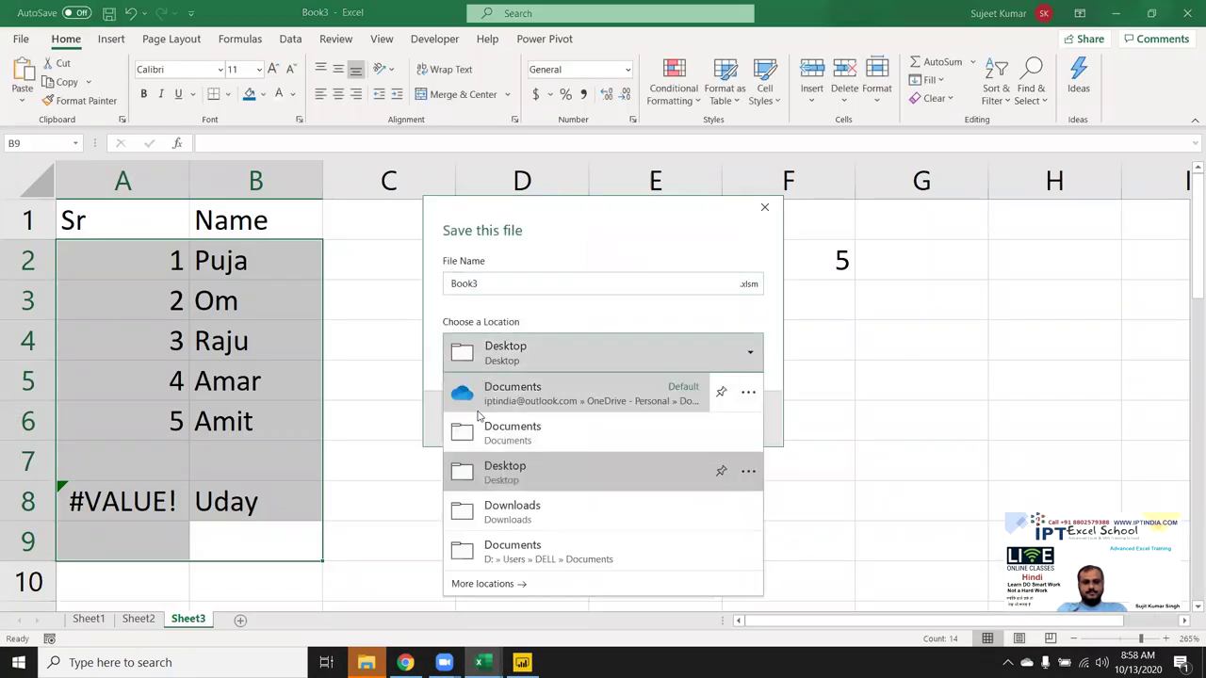
left_click(482, 513)
double_click(488, 282)
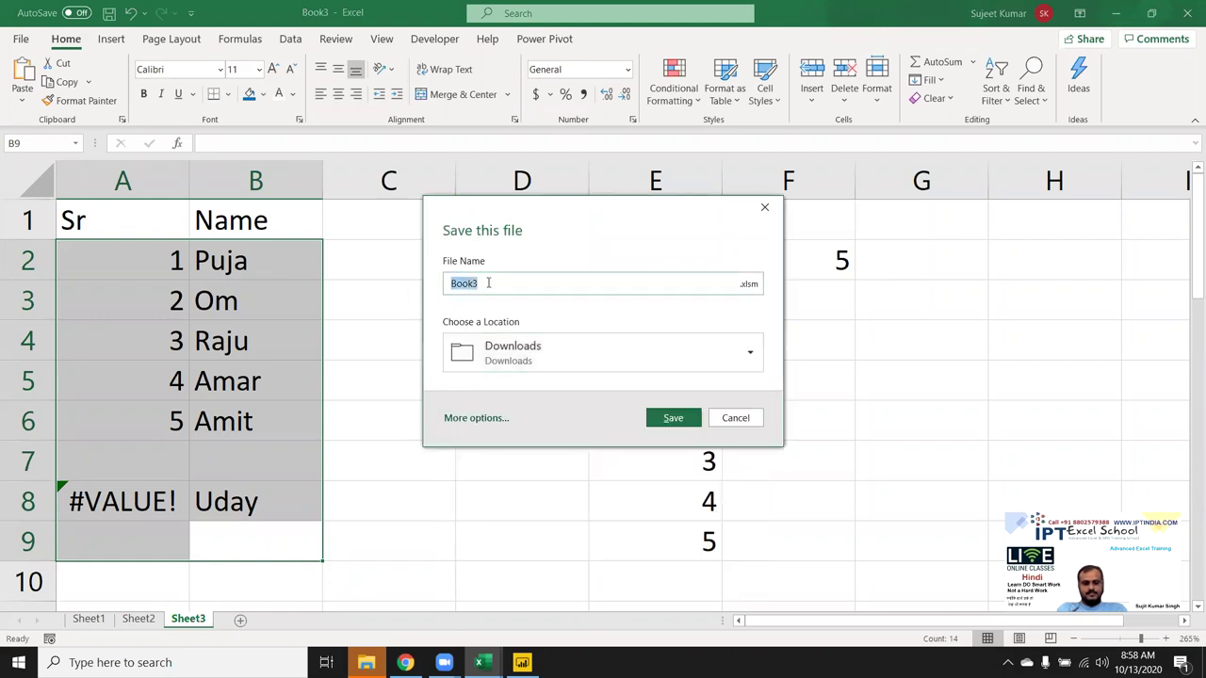
type("if")
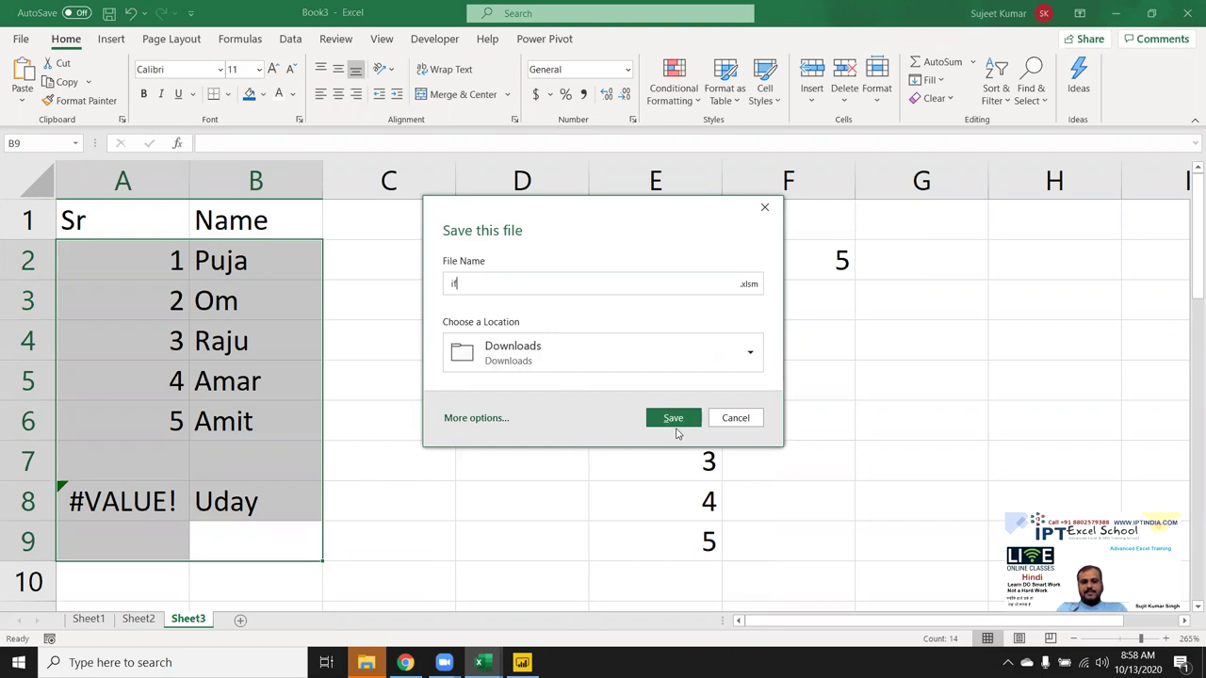
left_click(673, 419)
left_click(406, 662)
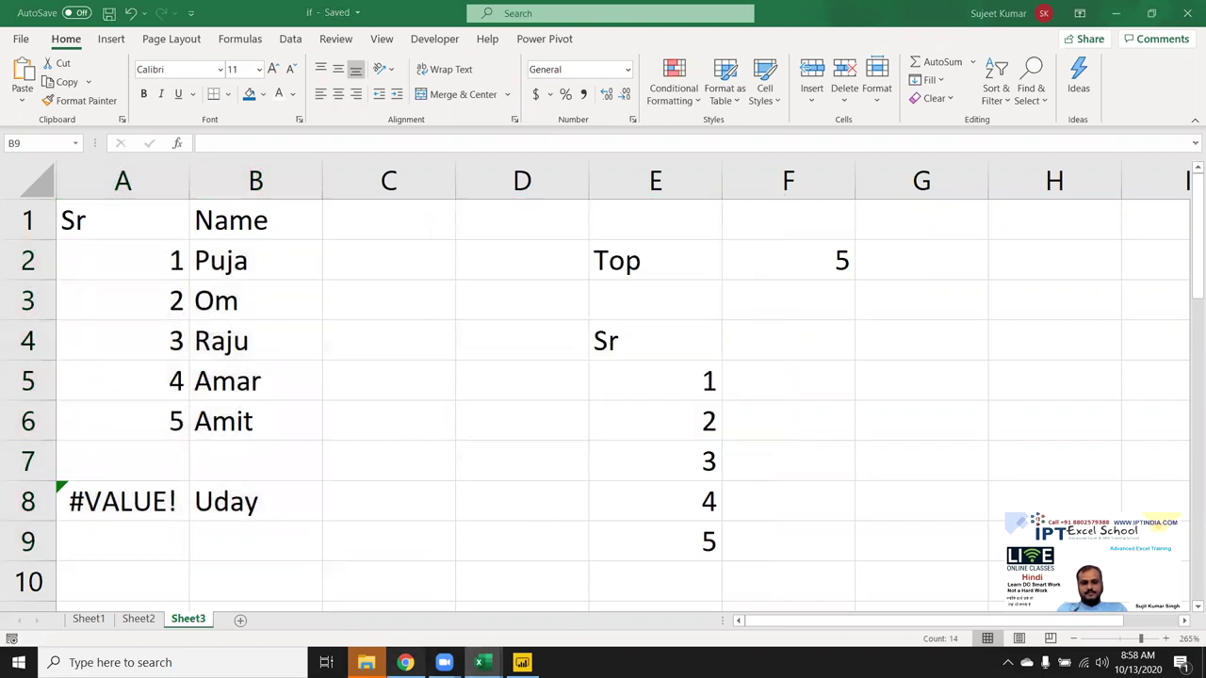
Start a new Gmail message addressed to three suggested contacts
left_click(213, 8)
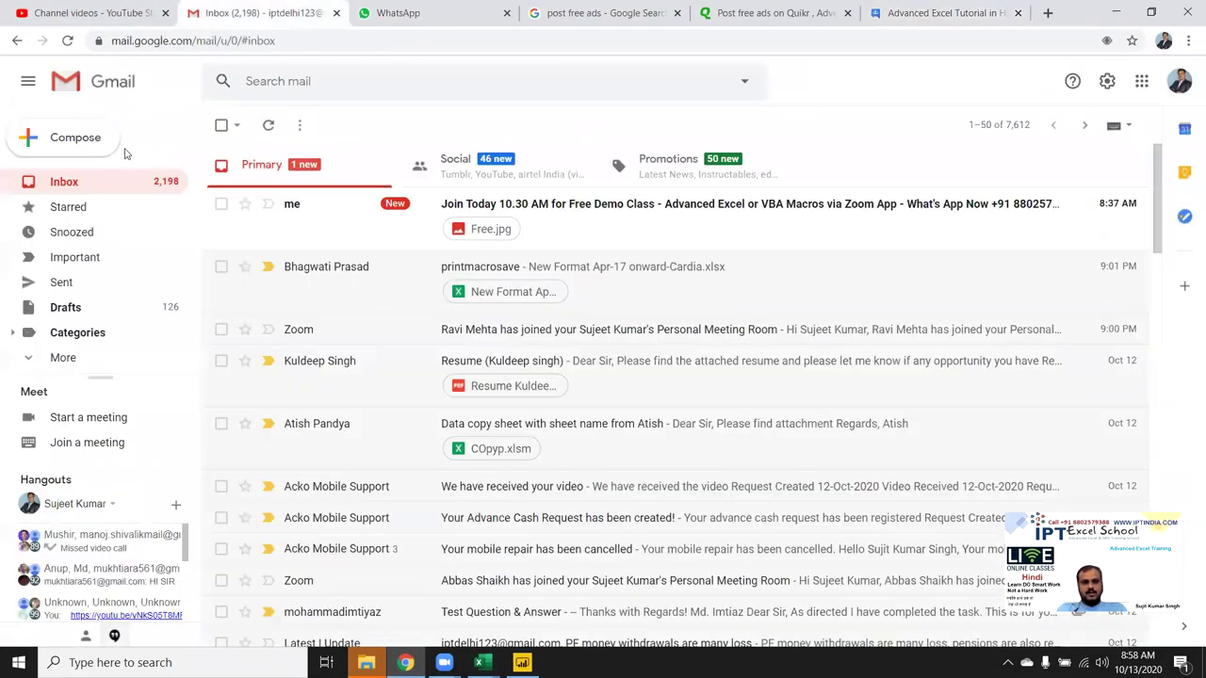
left_click(75, 140)
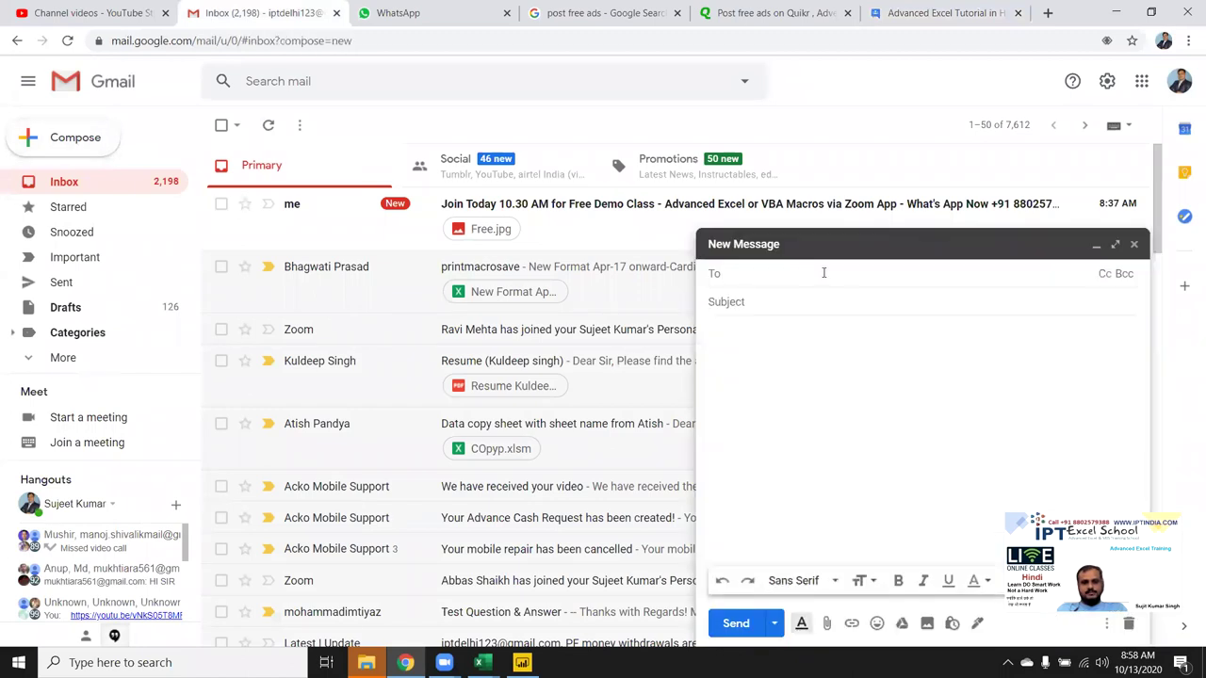
type("id")
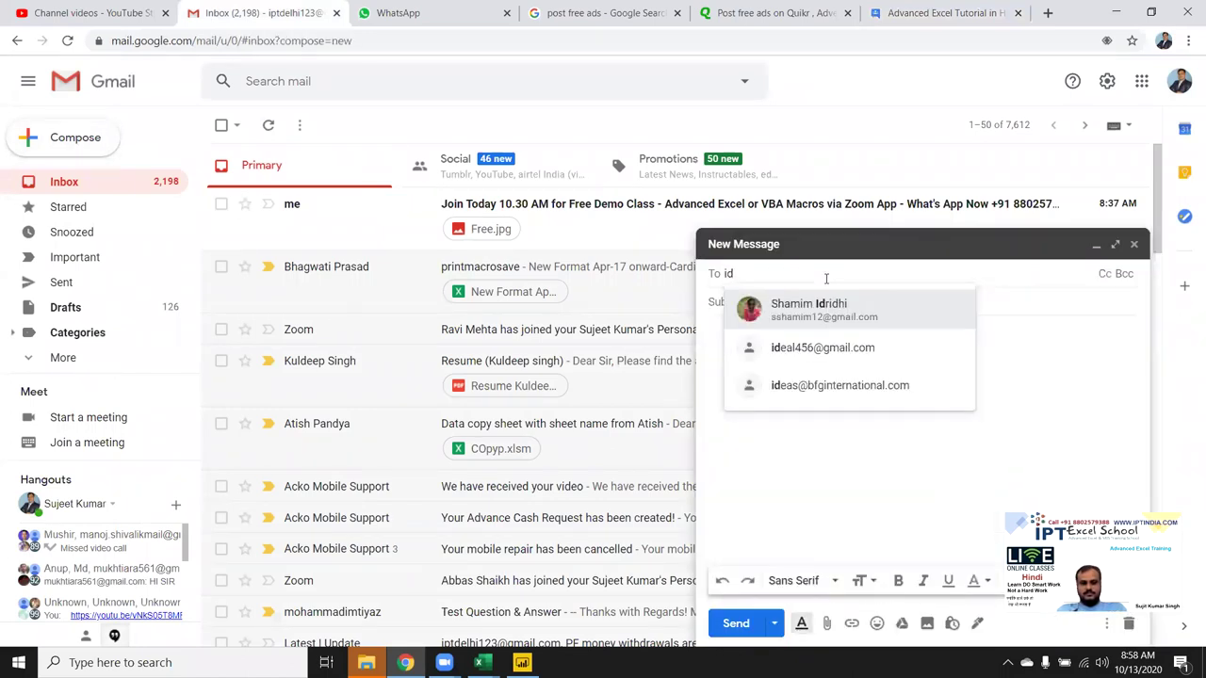
key("BackSpace")
key("BackSpace")
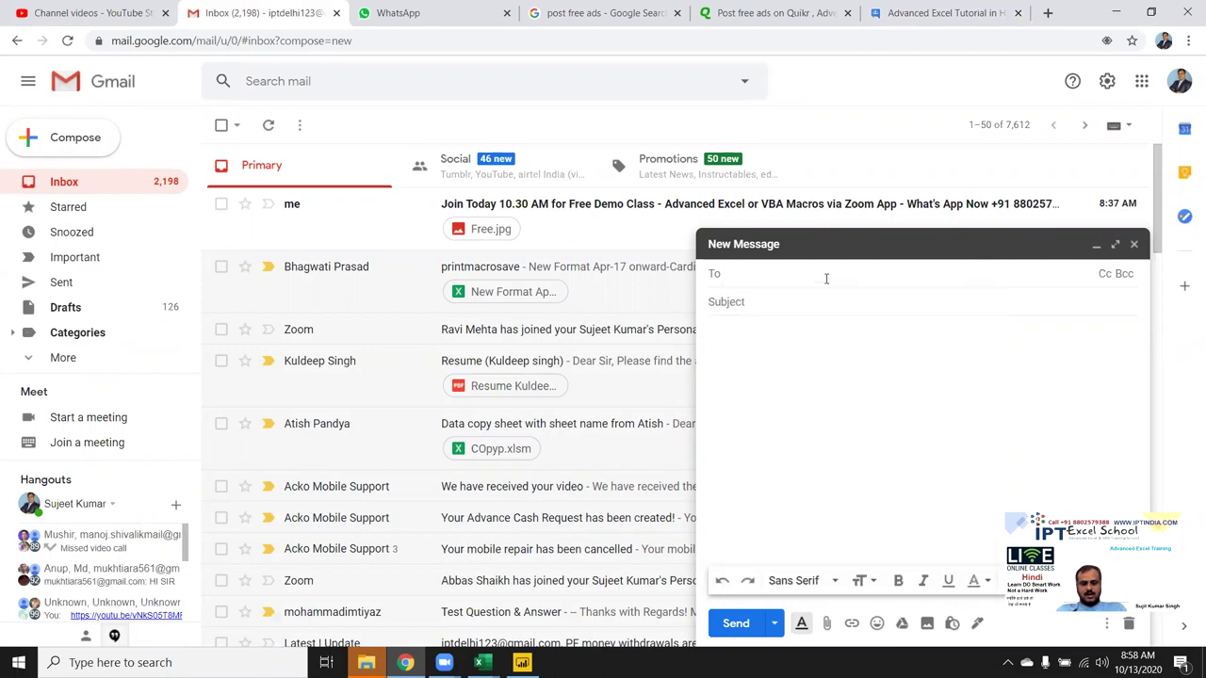
type("bi")
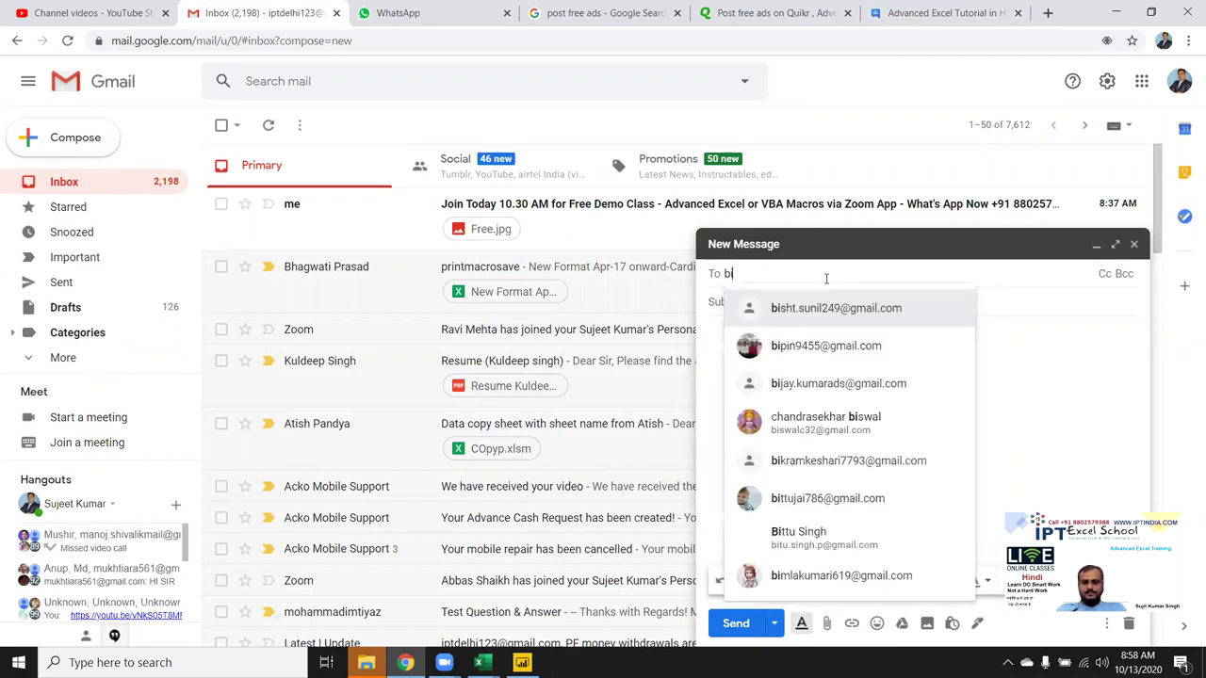
left_click(838, 309)
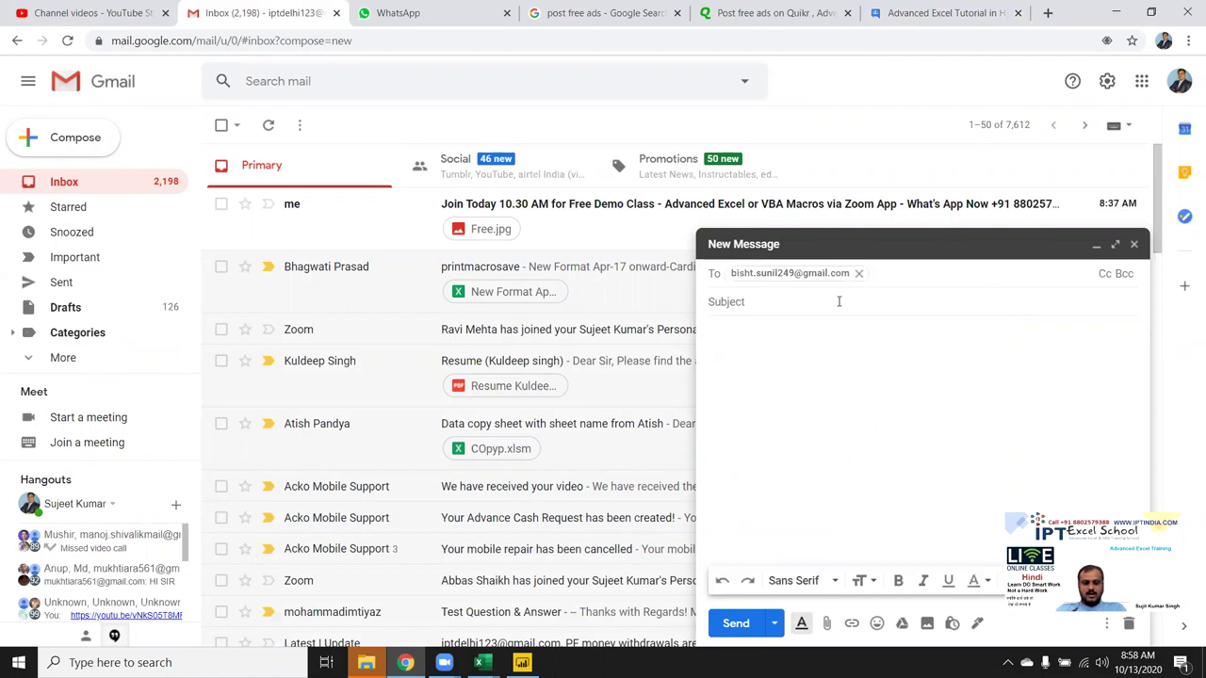
type("rs")
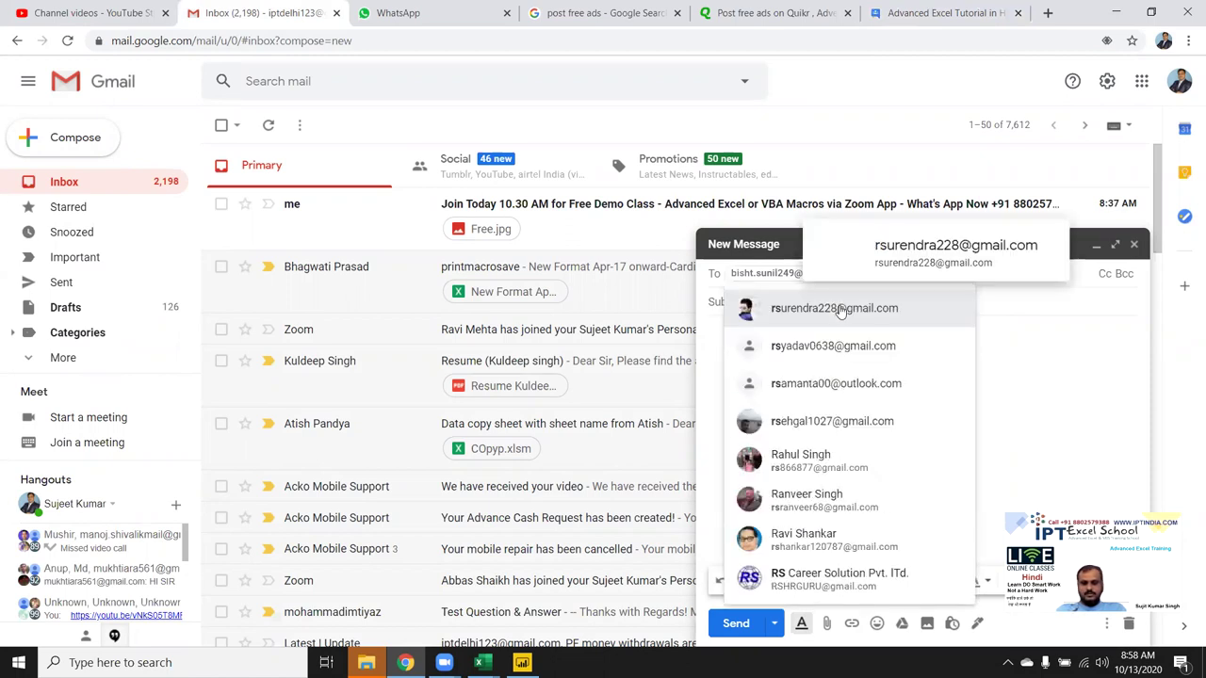
left_click(860, 317)
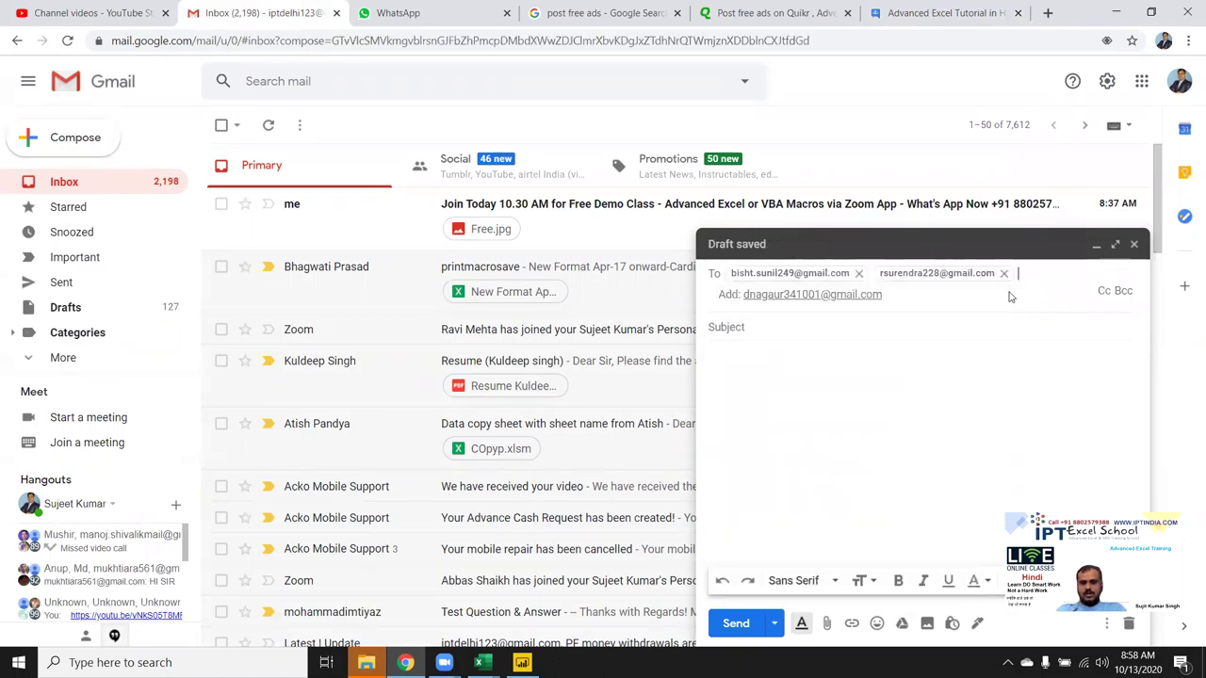
left_click(811, 295)
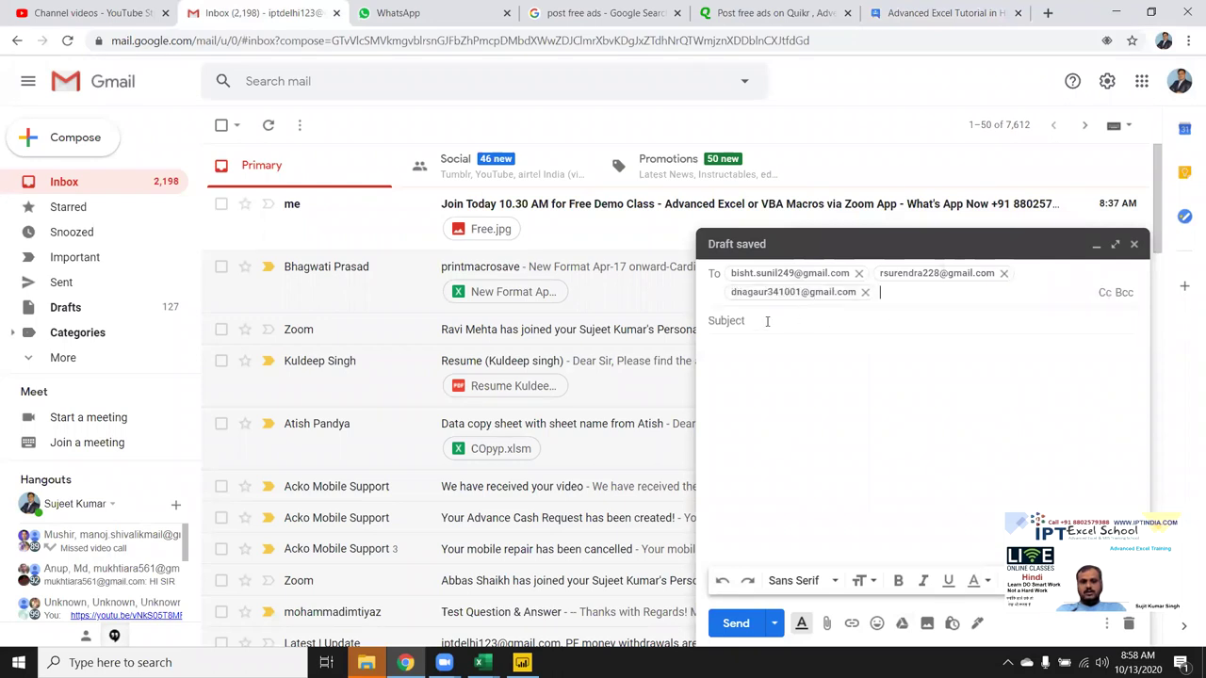
Add the subject 'if file', attach if.xlsm from Downloads, and send the email
left_click(761, 326)
type("if file")
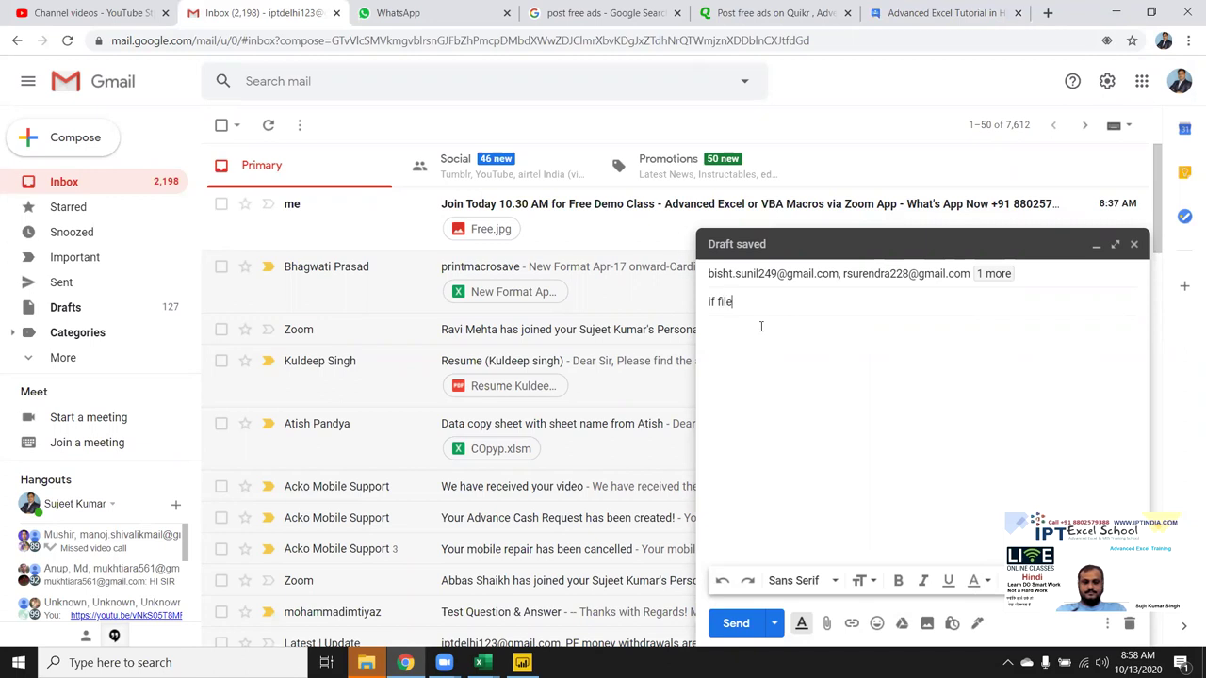
left_click(890, 494)
left_click(827, 623)
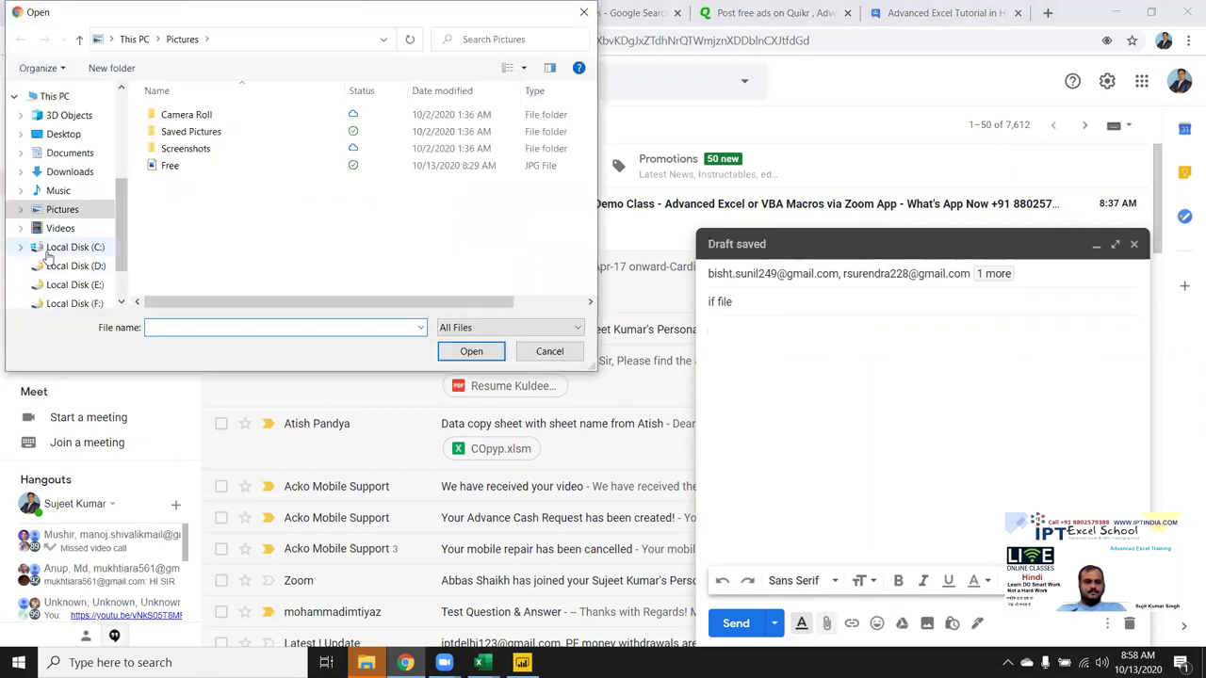
left_click(58, 172)
double_click(165, 133)
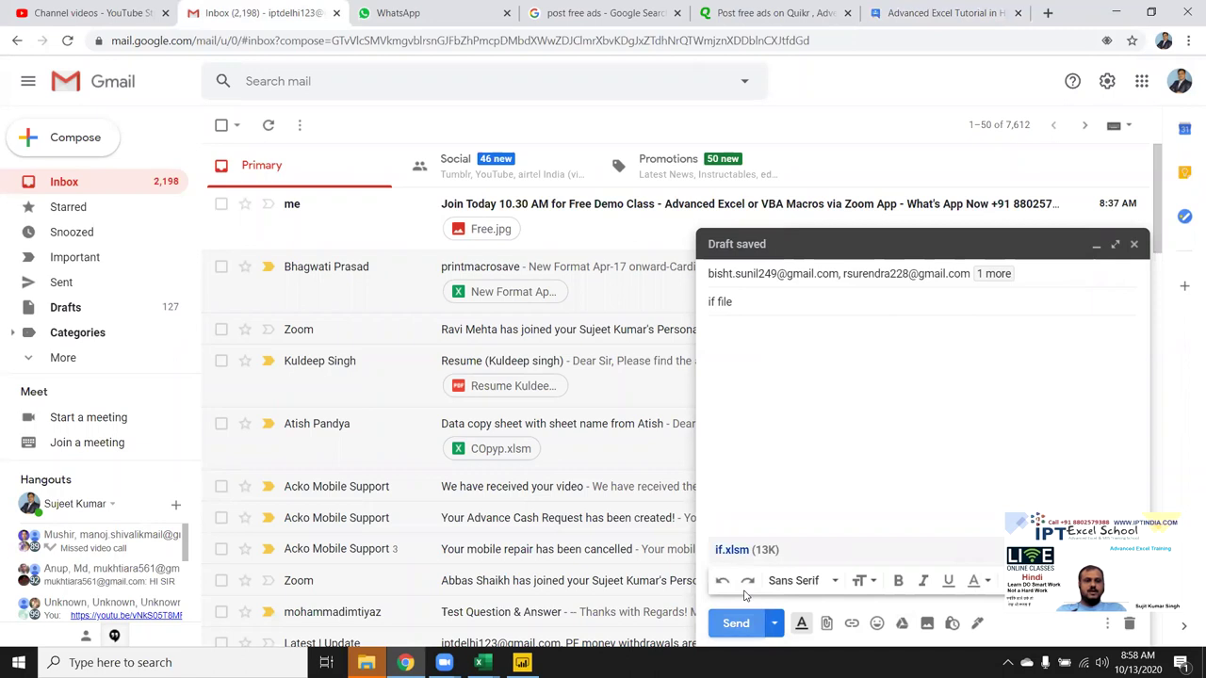
left_click(739, 623)
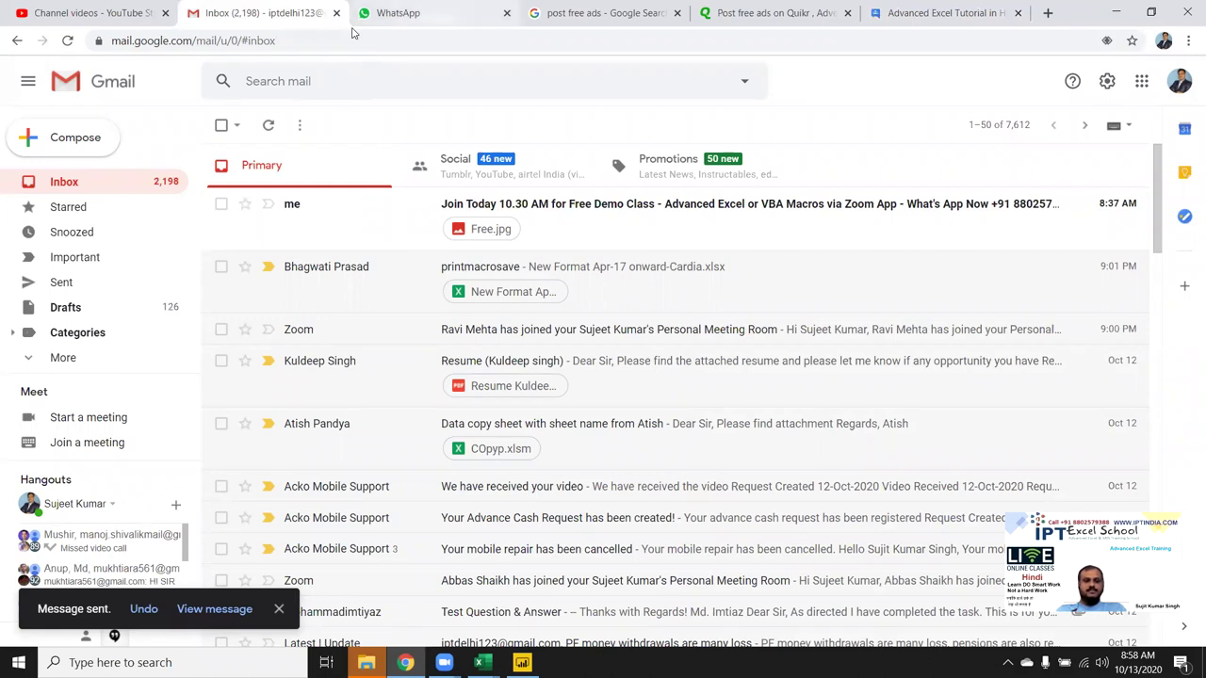
Bring up the WhatsApp Web chats, then minimize the browser to reveal the desktop
left_click(386, 14)
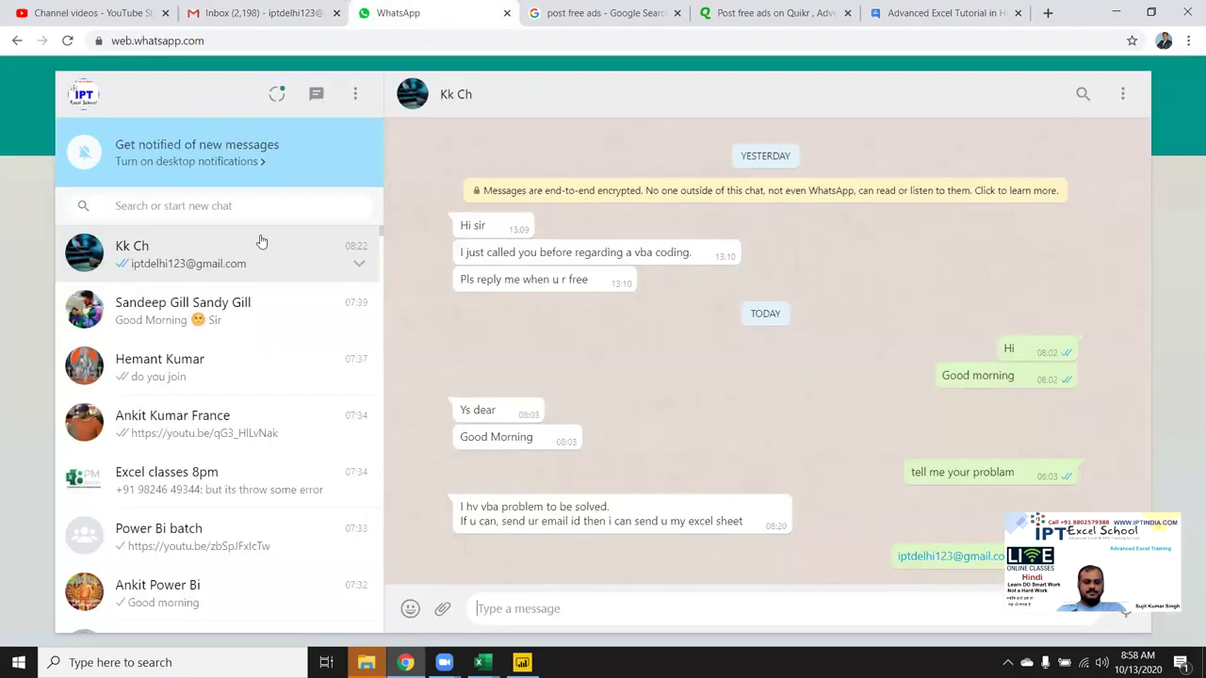
key("super+d")
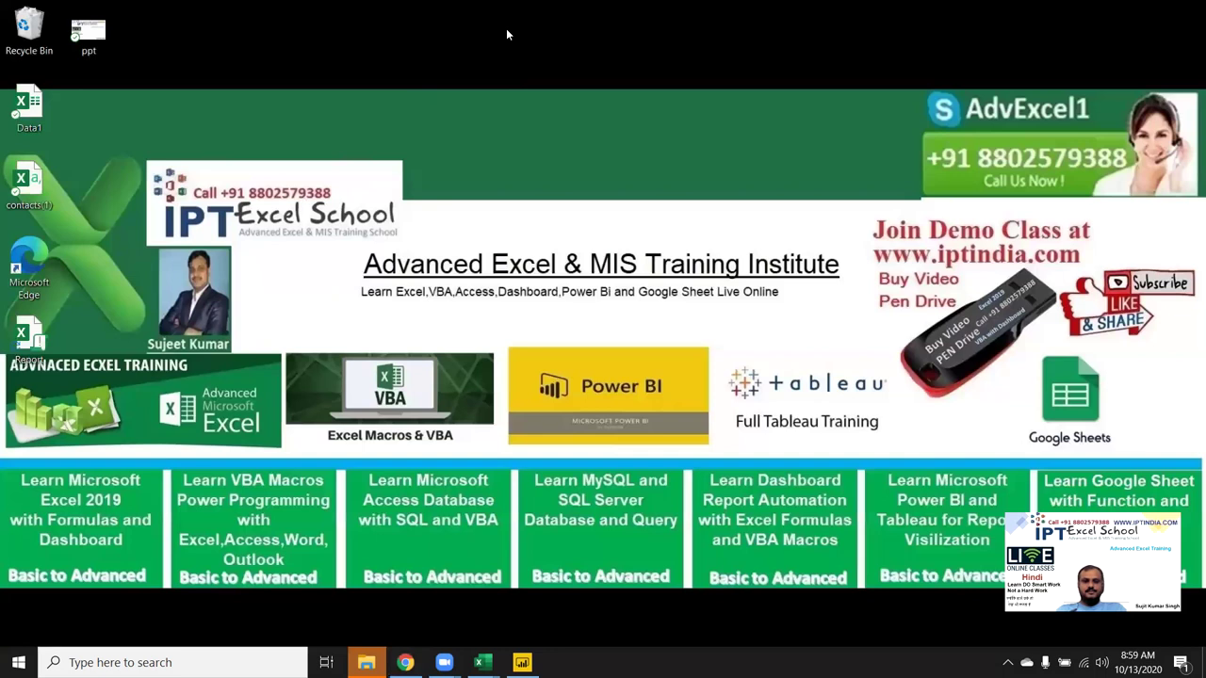